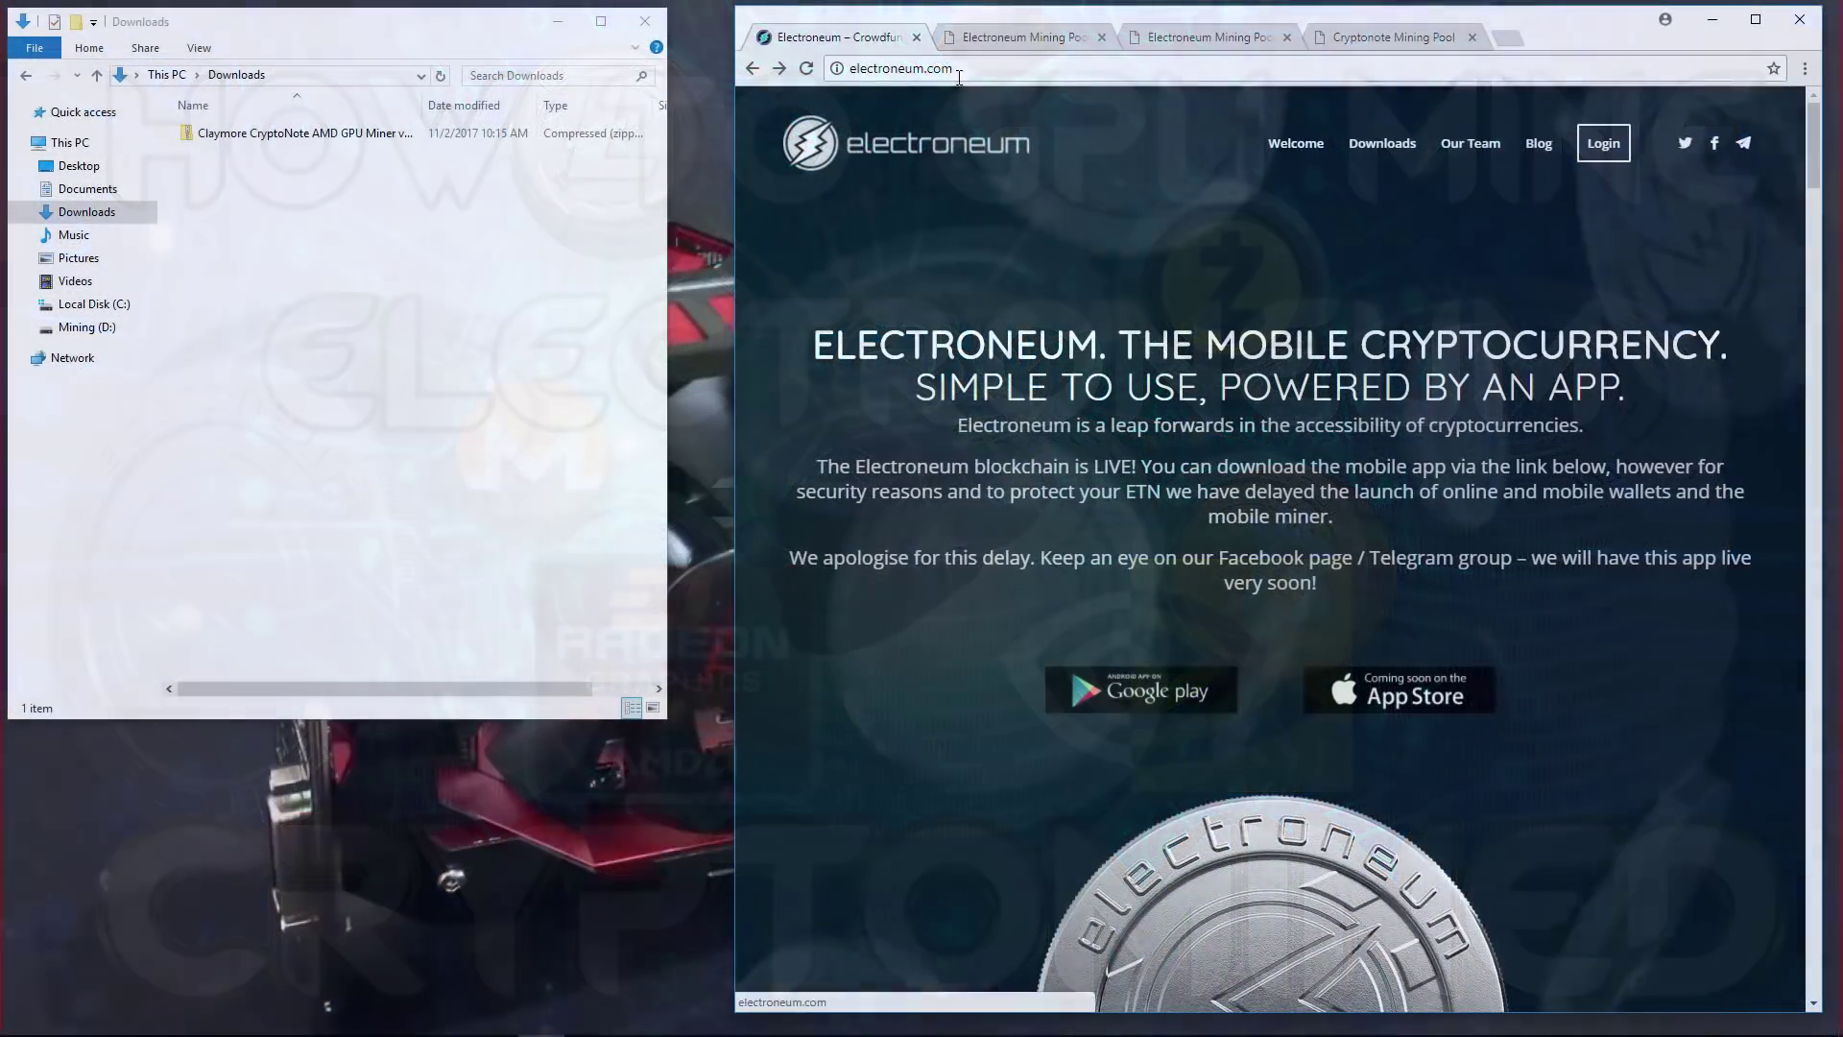
Highlight the electroneum.com address, the mobile cryptocurrency heading and the 'Simple to use, powered by an app' line.
{"action": "left_click", "coordinate": [863, 70]}
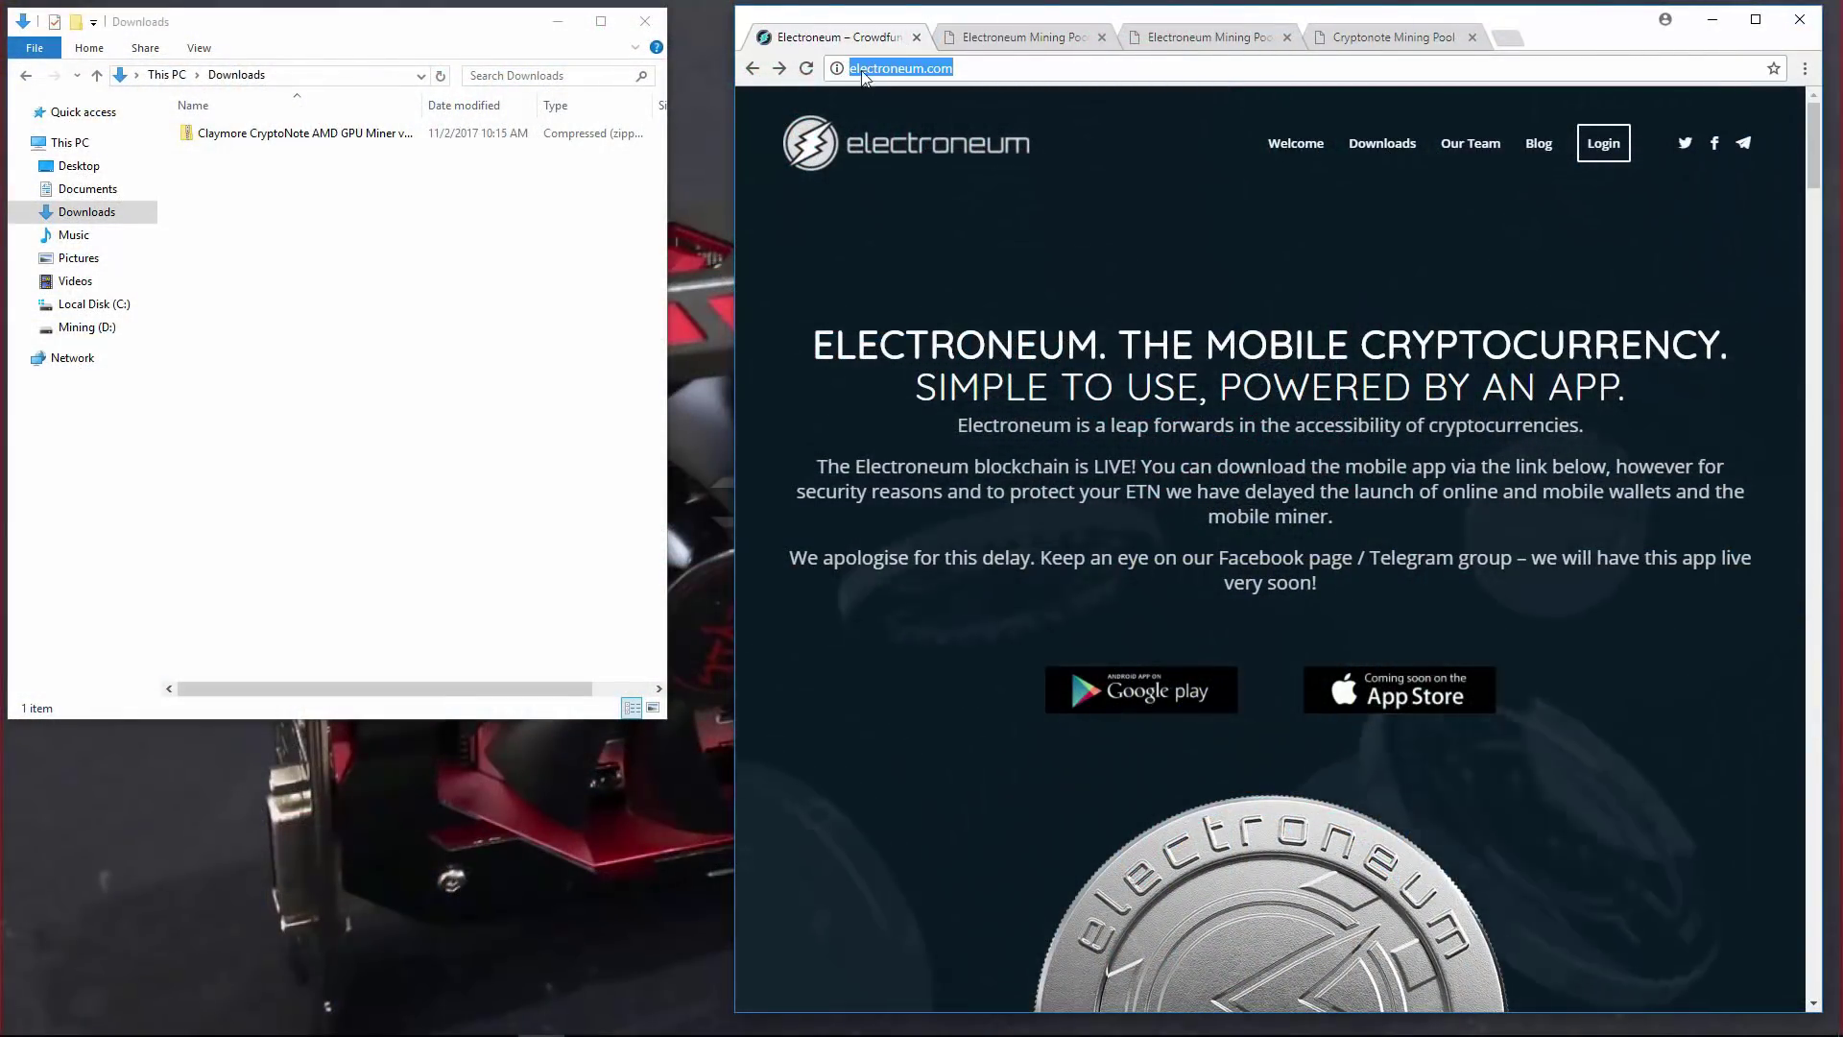
{"action": "left_click", "coordinate": [848, 316]}
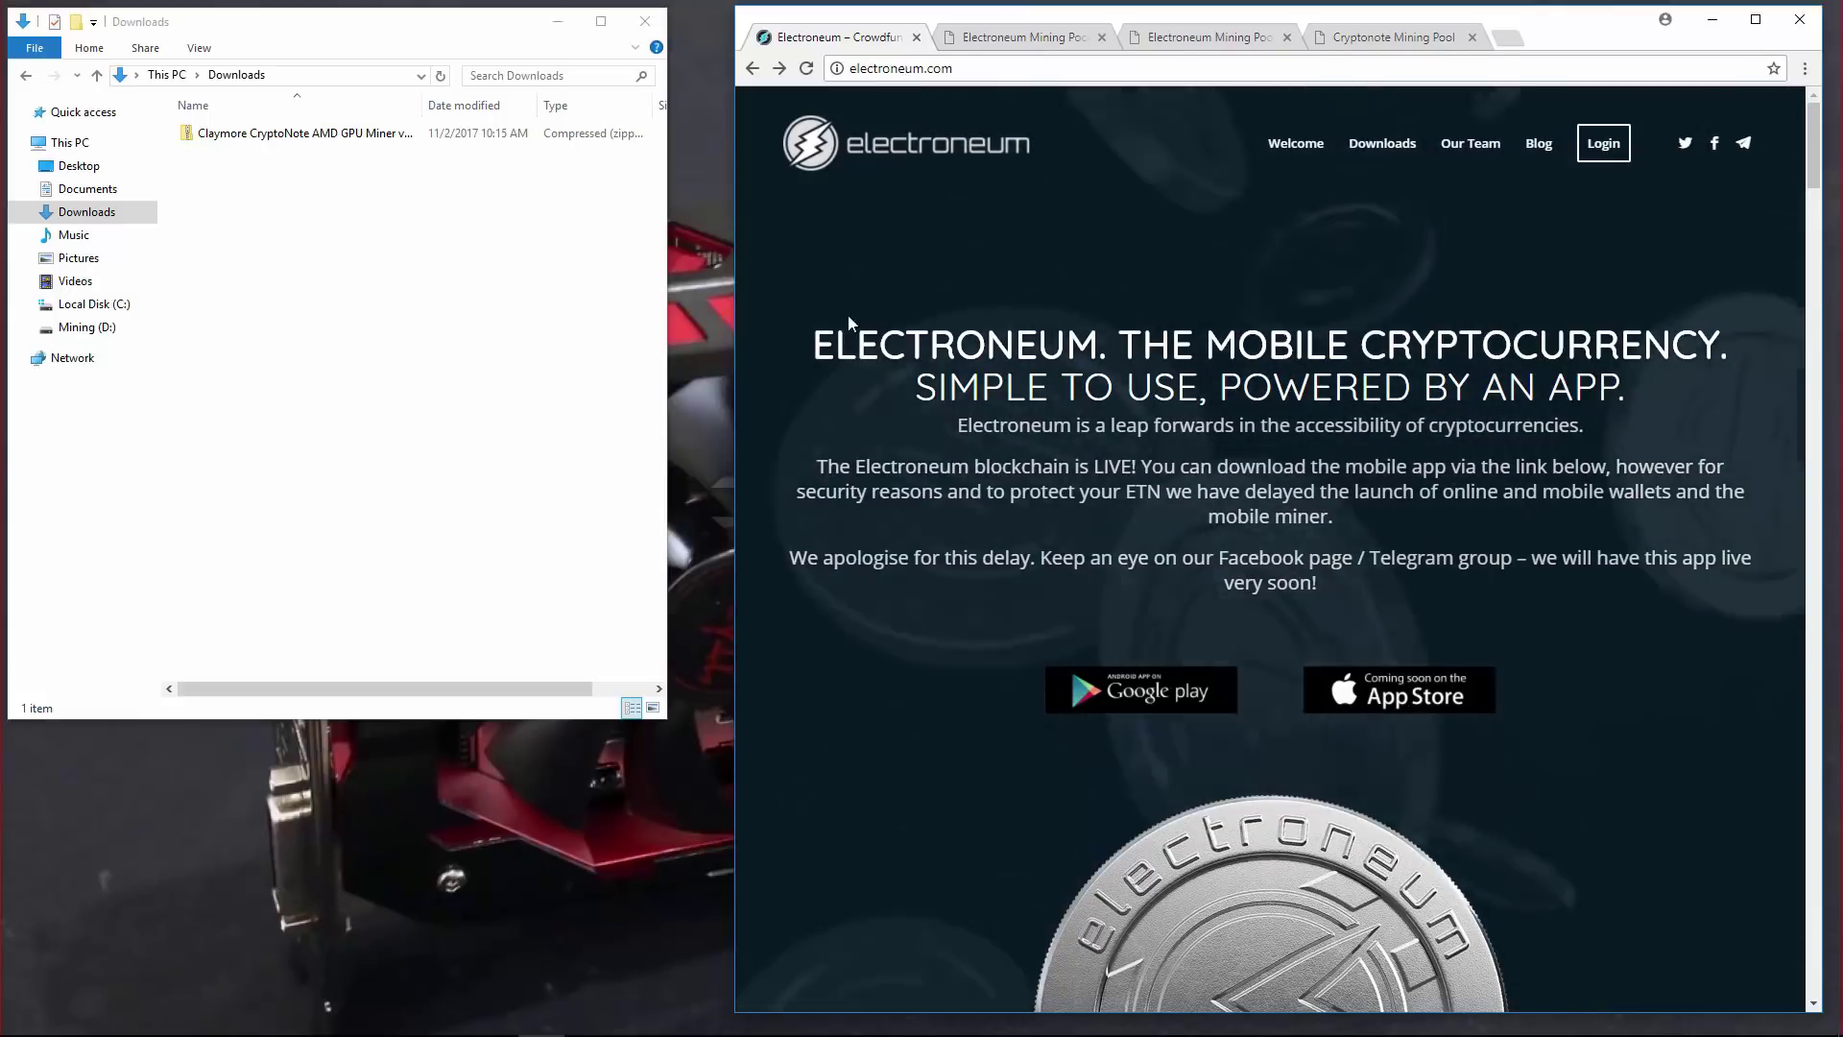
{"action": "left_click_drag", "start_coordinate": [814, 343], "coordinate": [1728, 344]}
{"action": "left_click", "coordinate": [910, 387]}
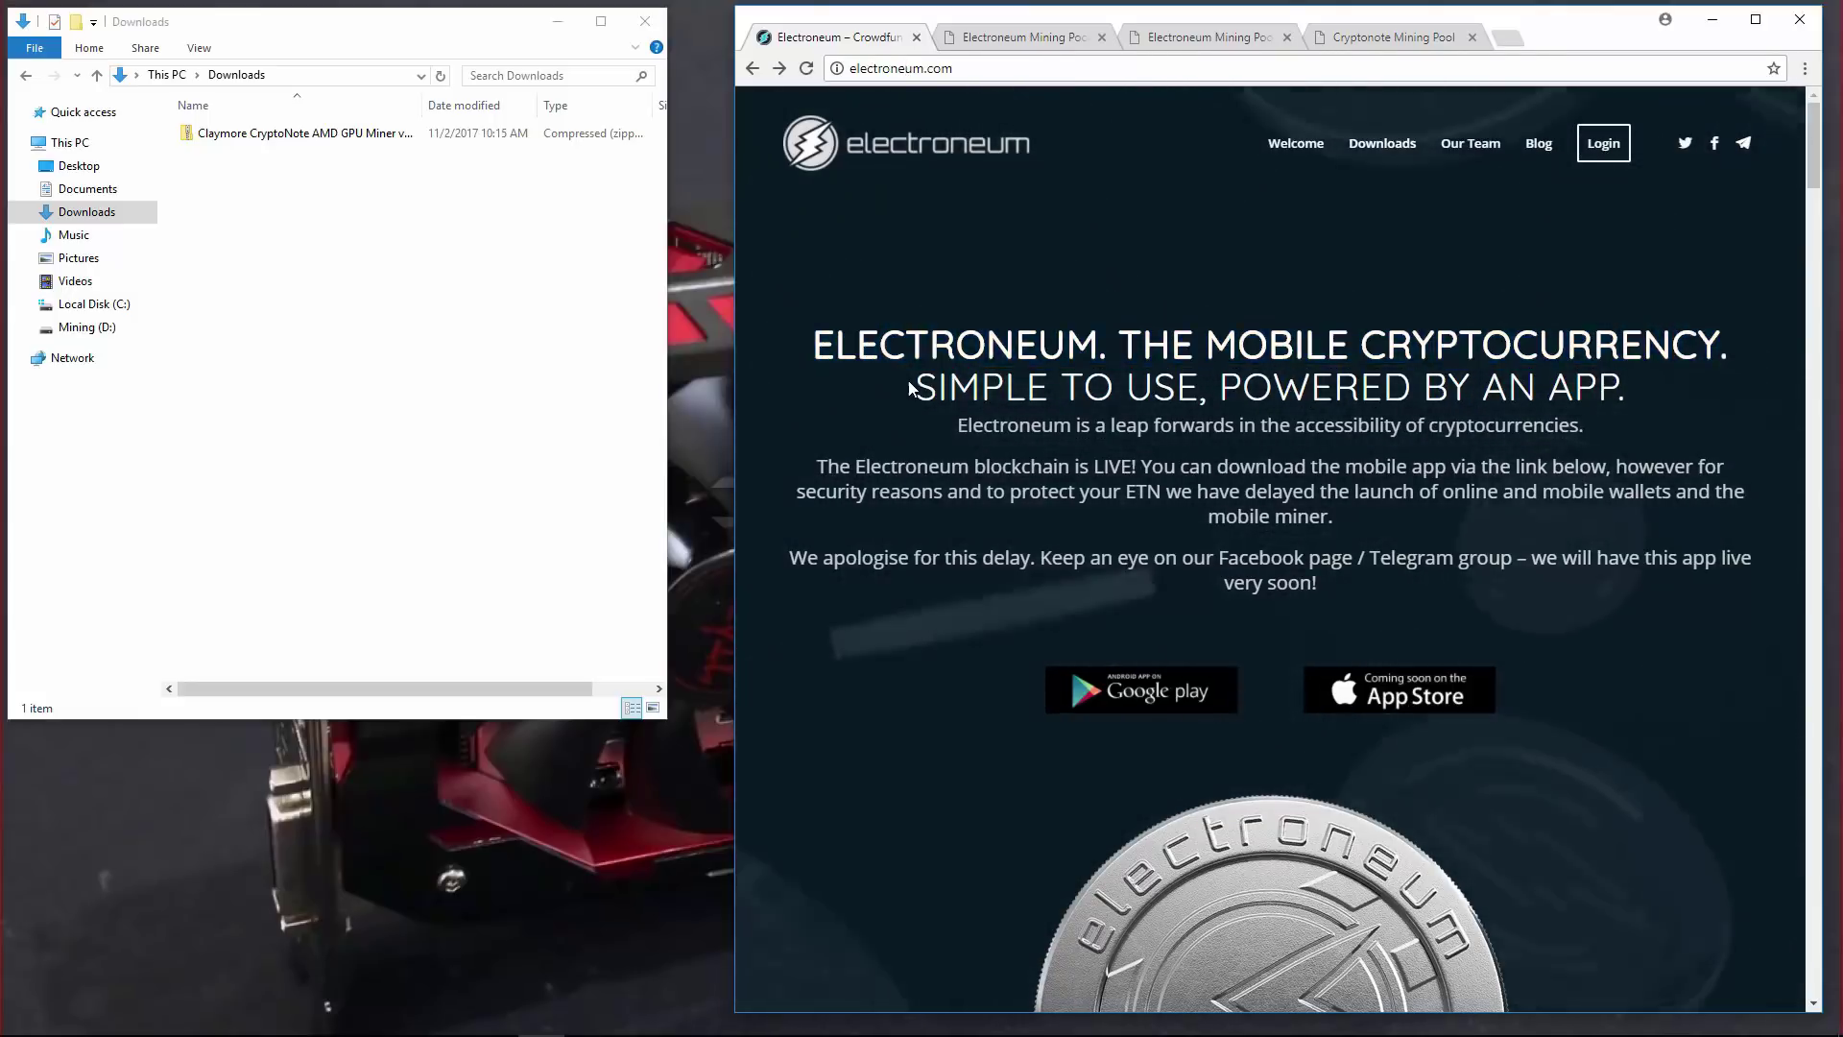
{"action": "left_click_drag", "start_coordinate": [910, 387], "coordinate": [1626, 390]}
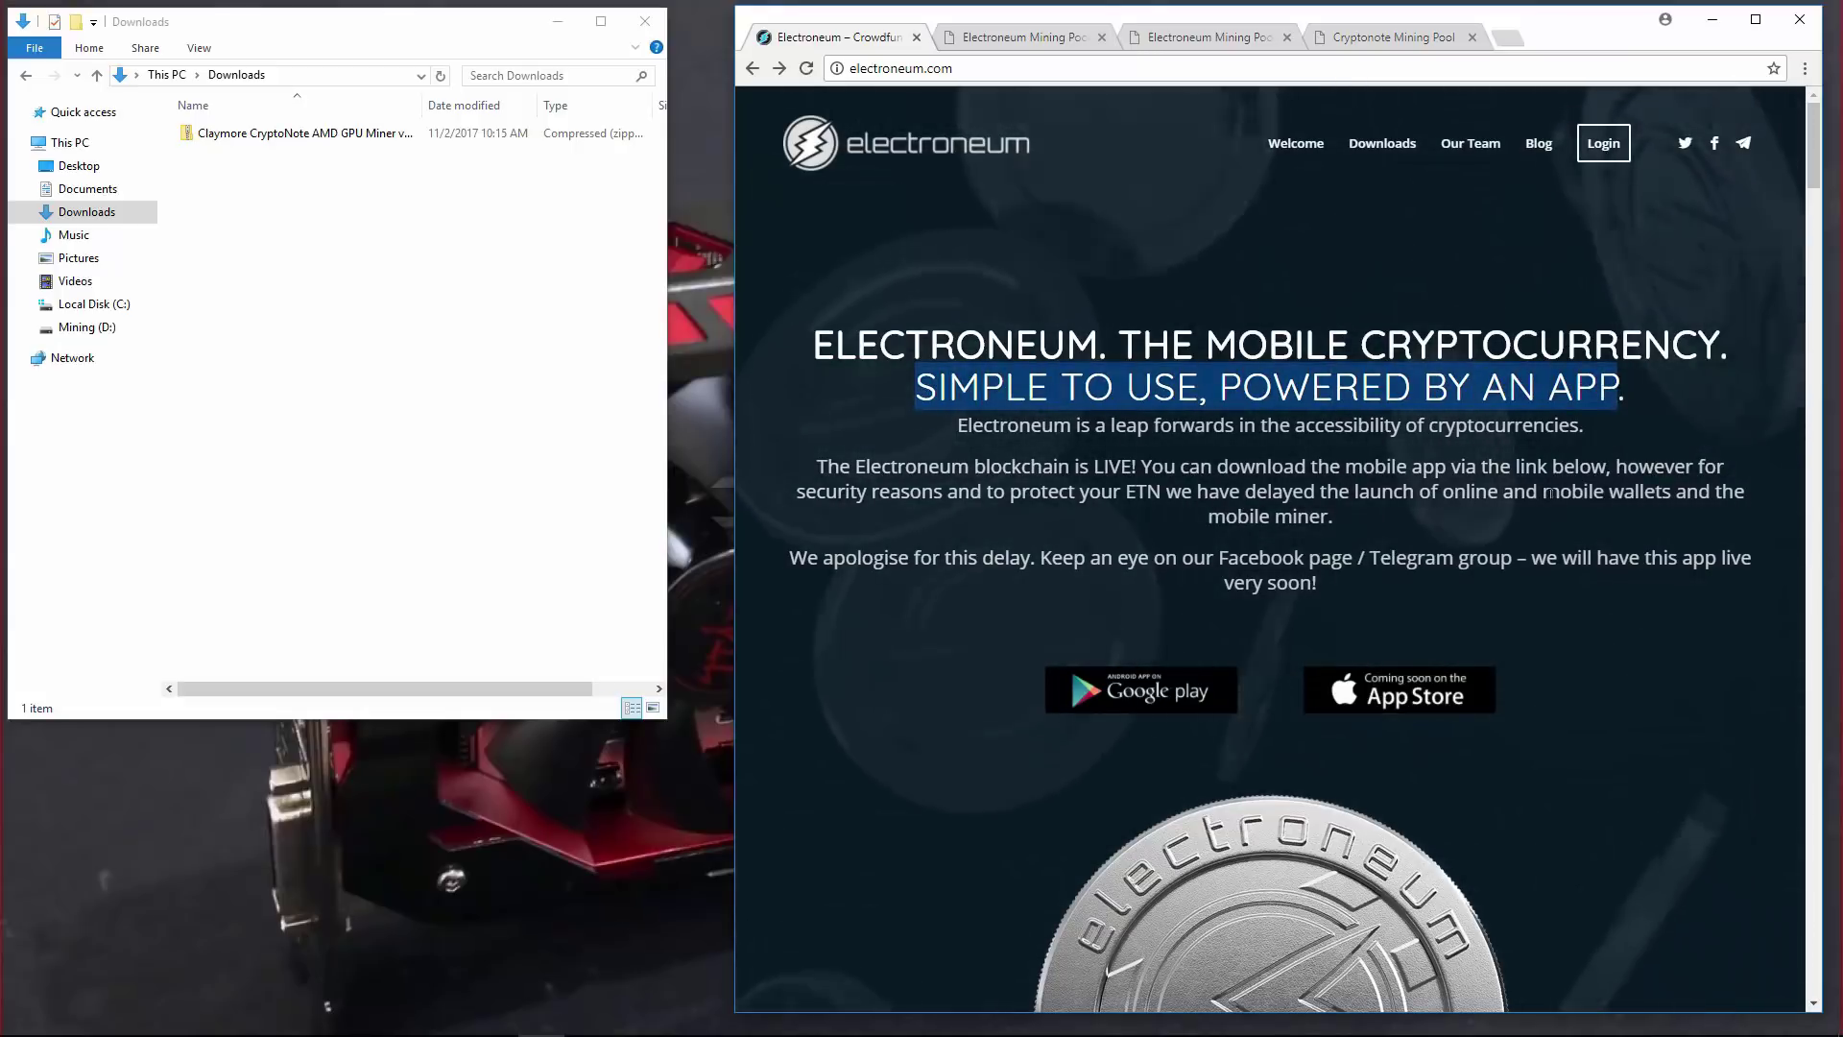
{"action": "left_click_drag", "start_coordinate": [1544, 492], "coordinate": [1336, 518]}
Scroll down through the Electroneum homepage and partway back up.
{"action": "scroll", "coordinate": [1479, 489], "scroll_direction": "down", "scroll_amount": 1}
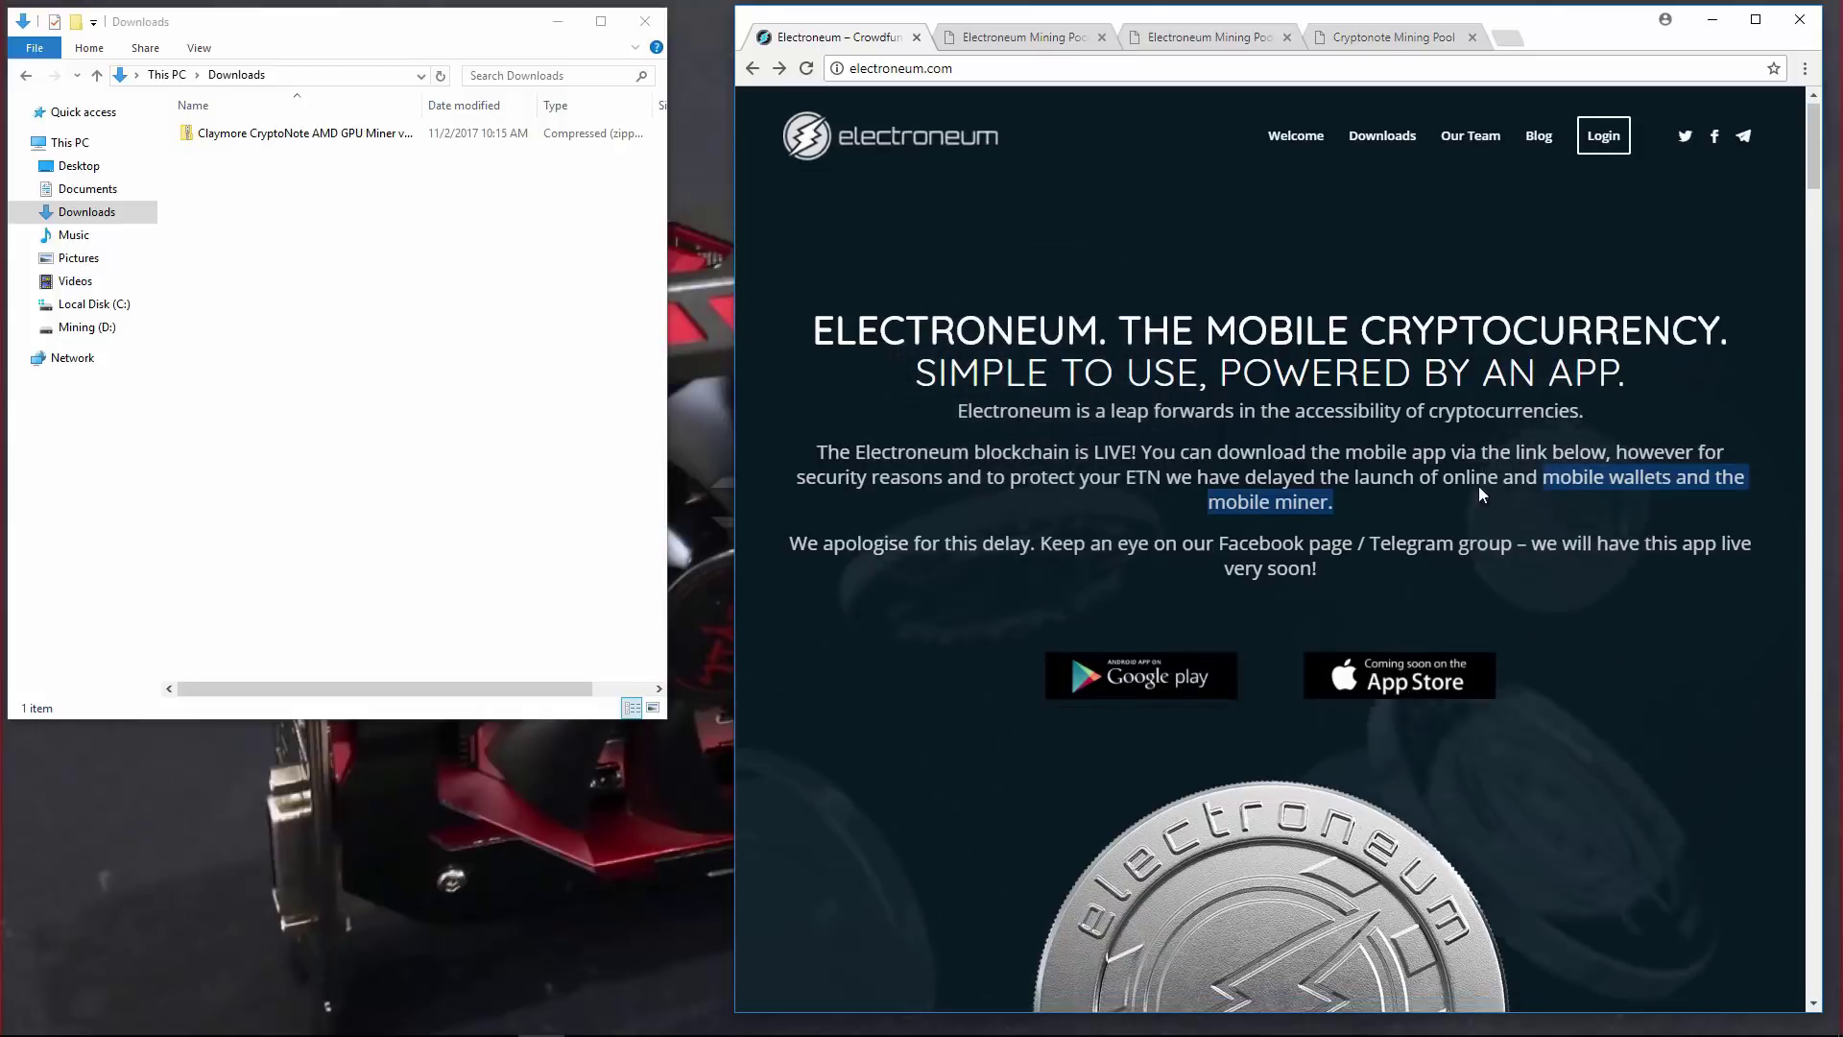
{"action": "scroll", "coordinate": [1478, 486], "scroll_direction": "down", "scroll_amount": 4}
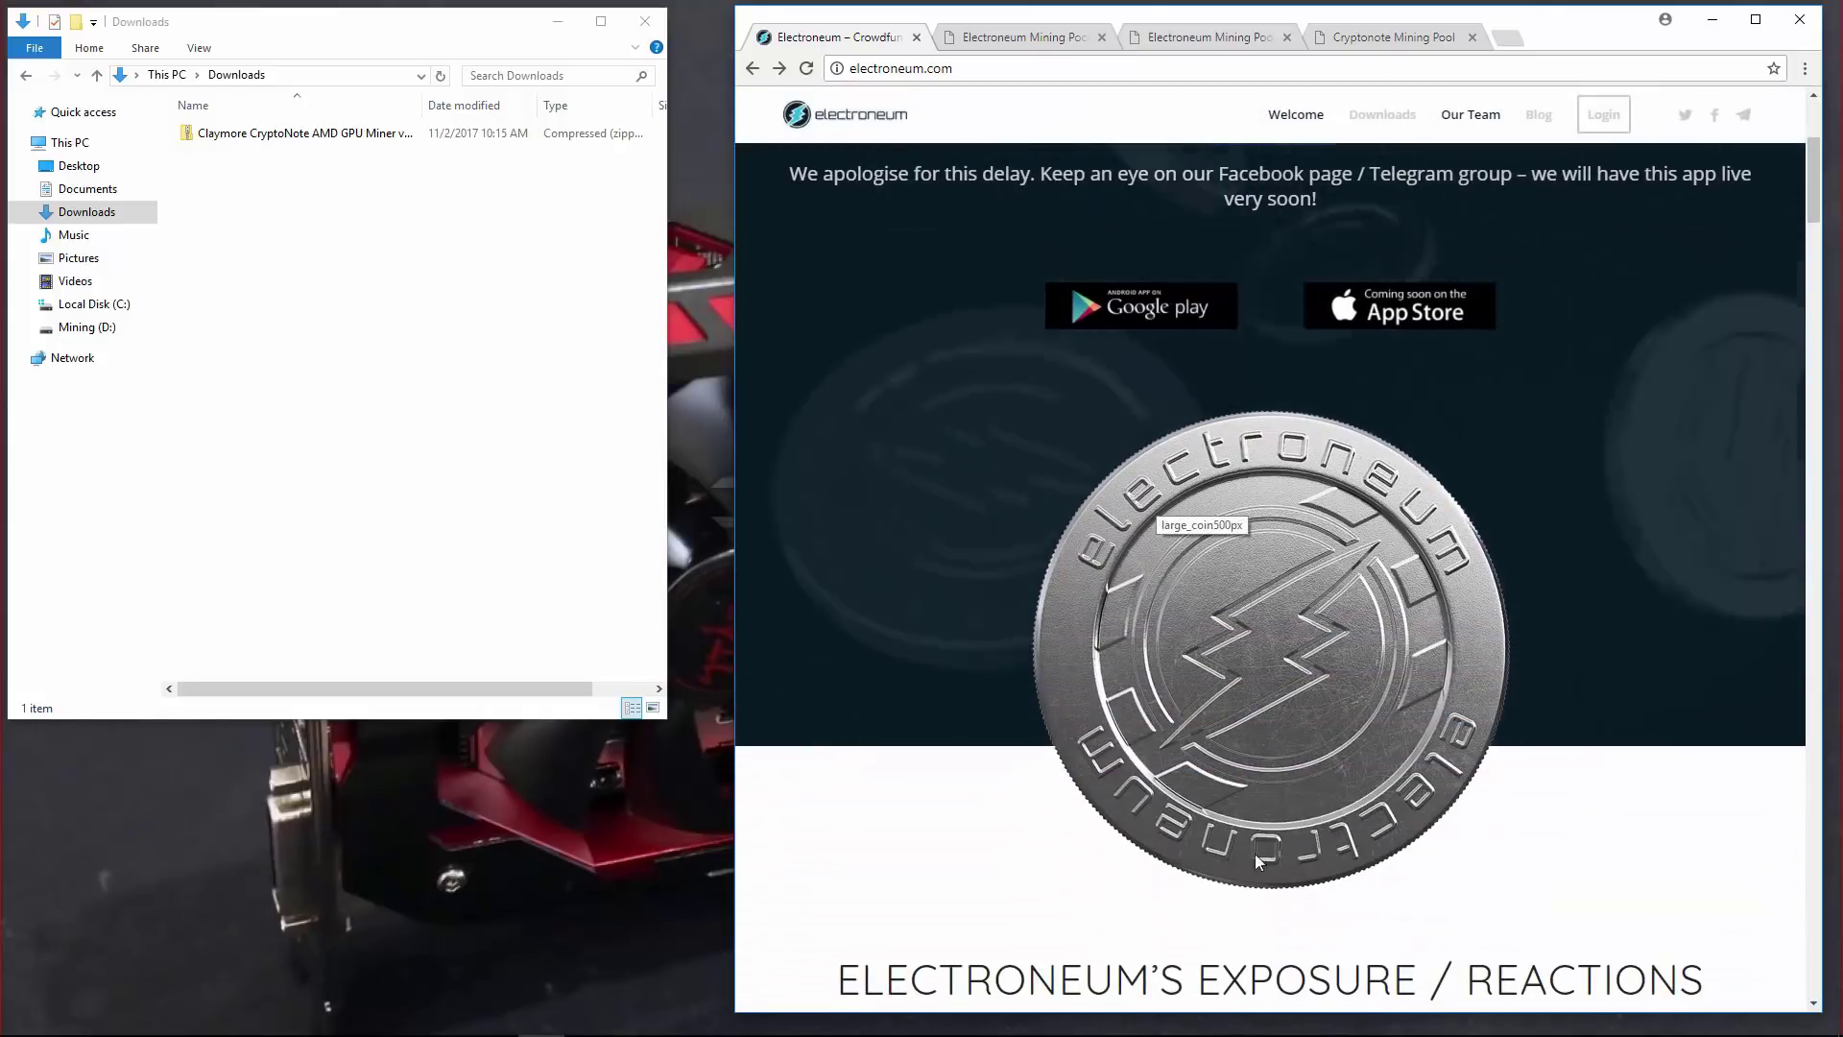
{"action": "scroll", "coordinate": [1196, 516], "scroll_direction": "down", "scroll_amount": 4}
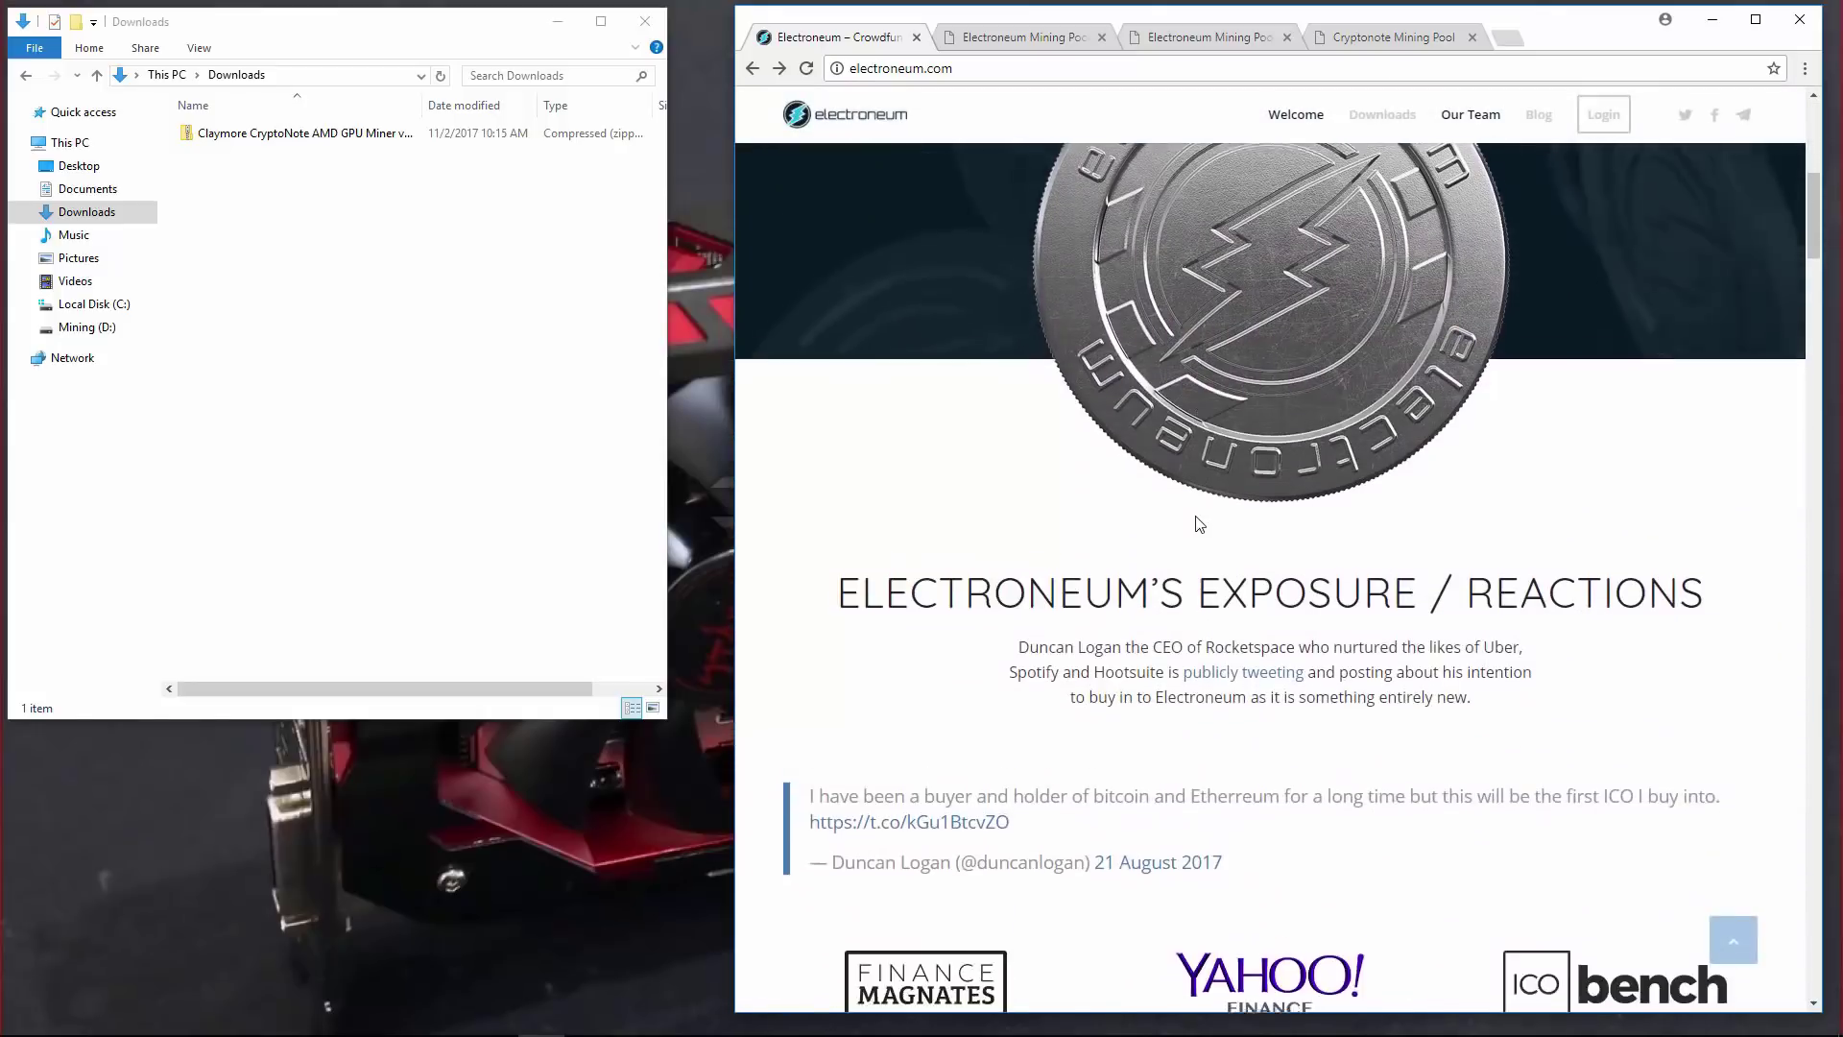
{"action": "scroll", "coordinate": [1199, 523], "scroll_direction": "down", "scroll_amount": 17}
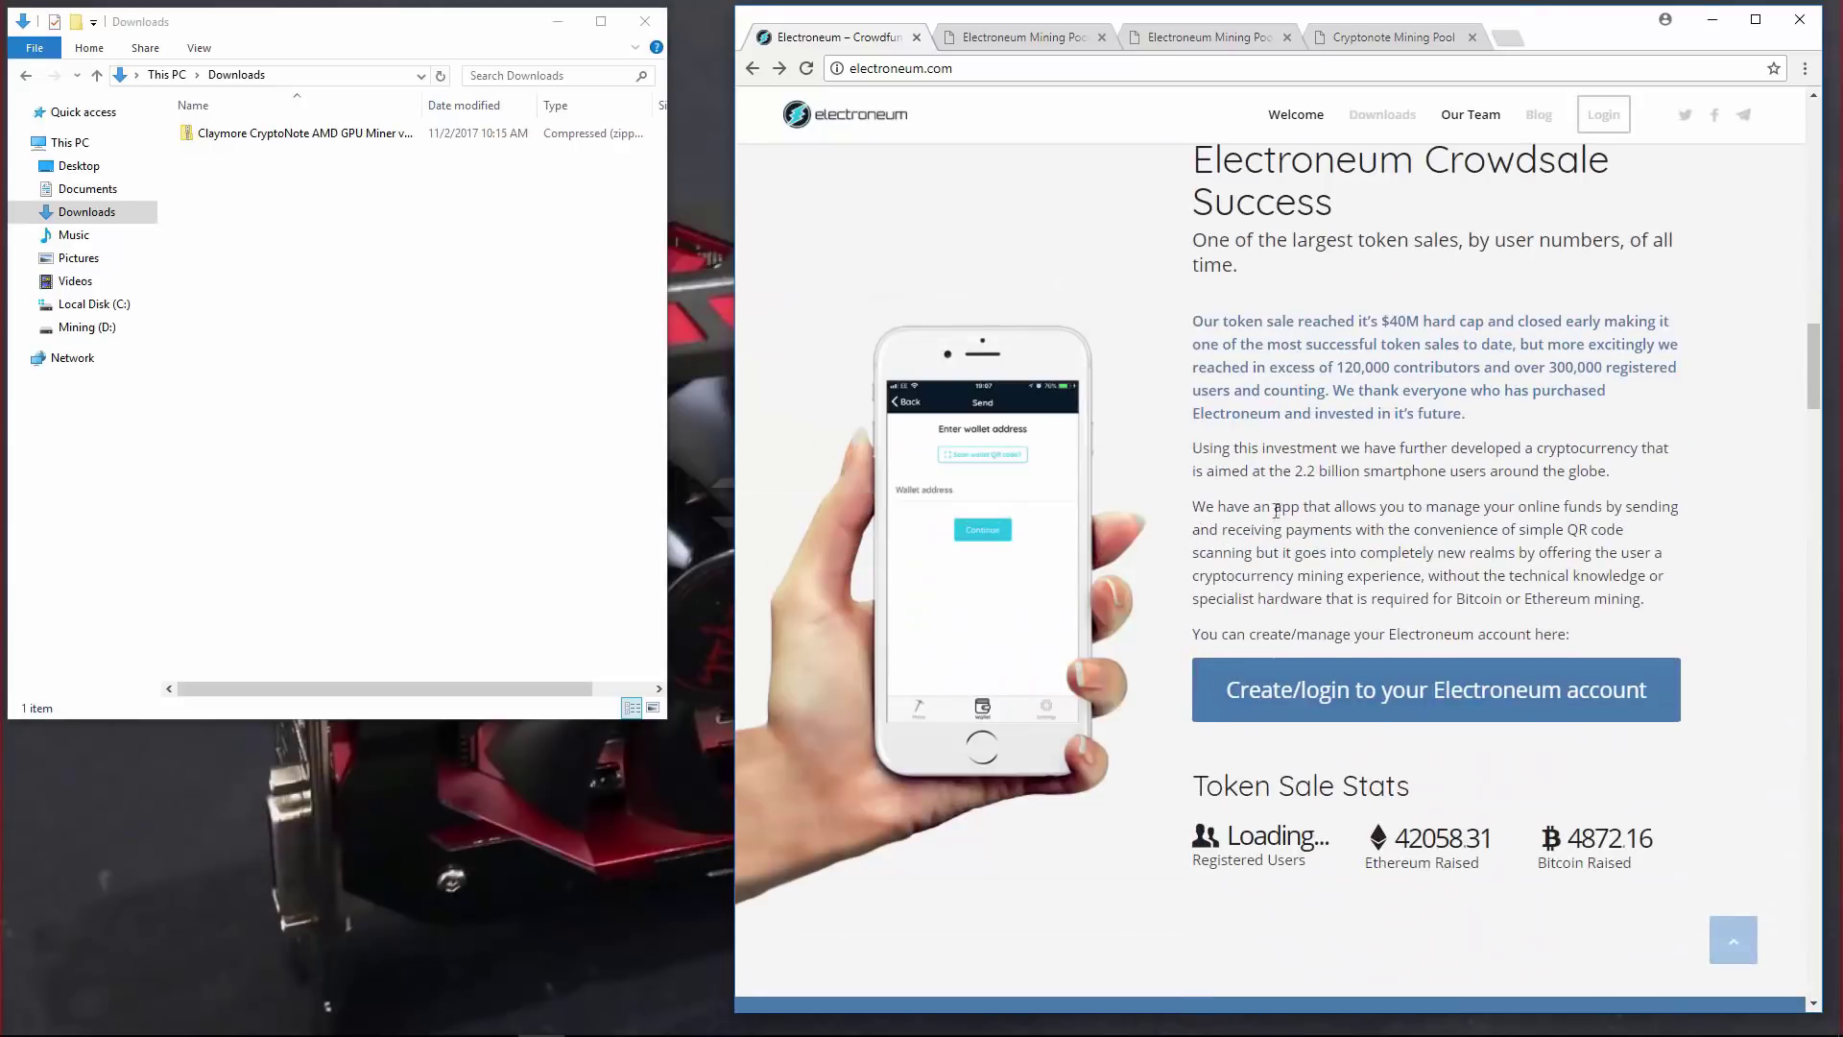
{"action": "scroll", "coordinate": [1190, 497], "scroll_direction": "down", "scroll_amount": 17}
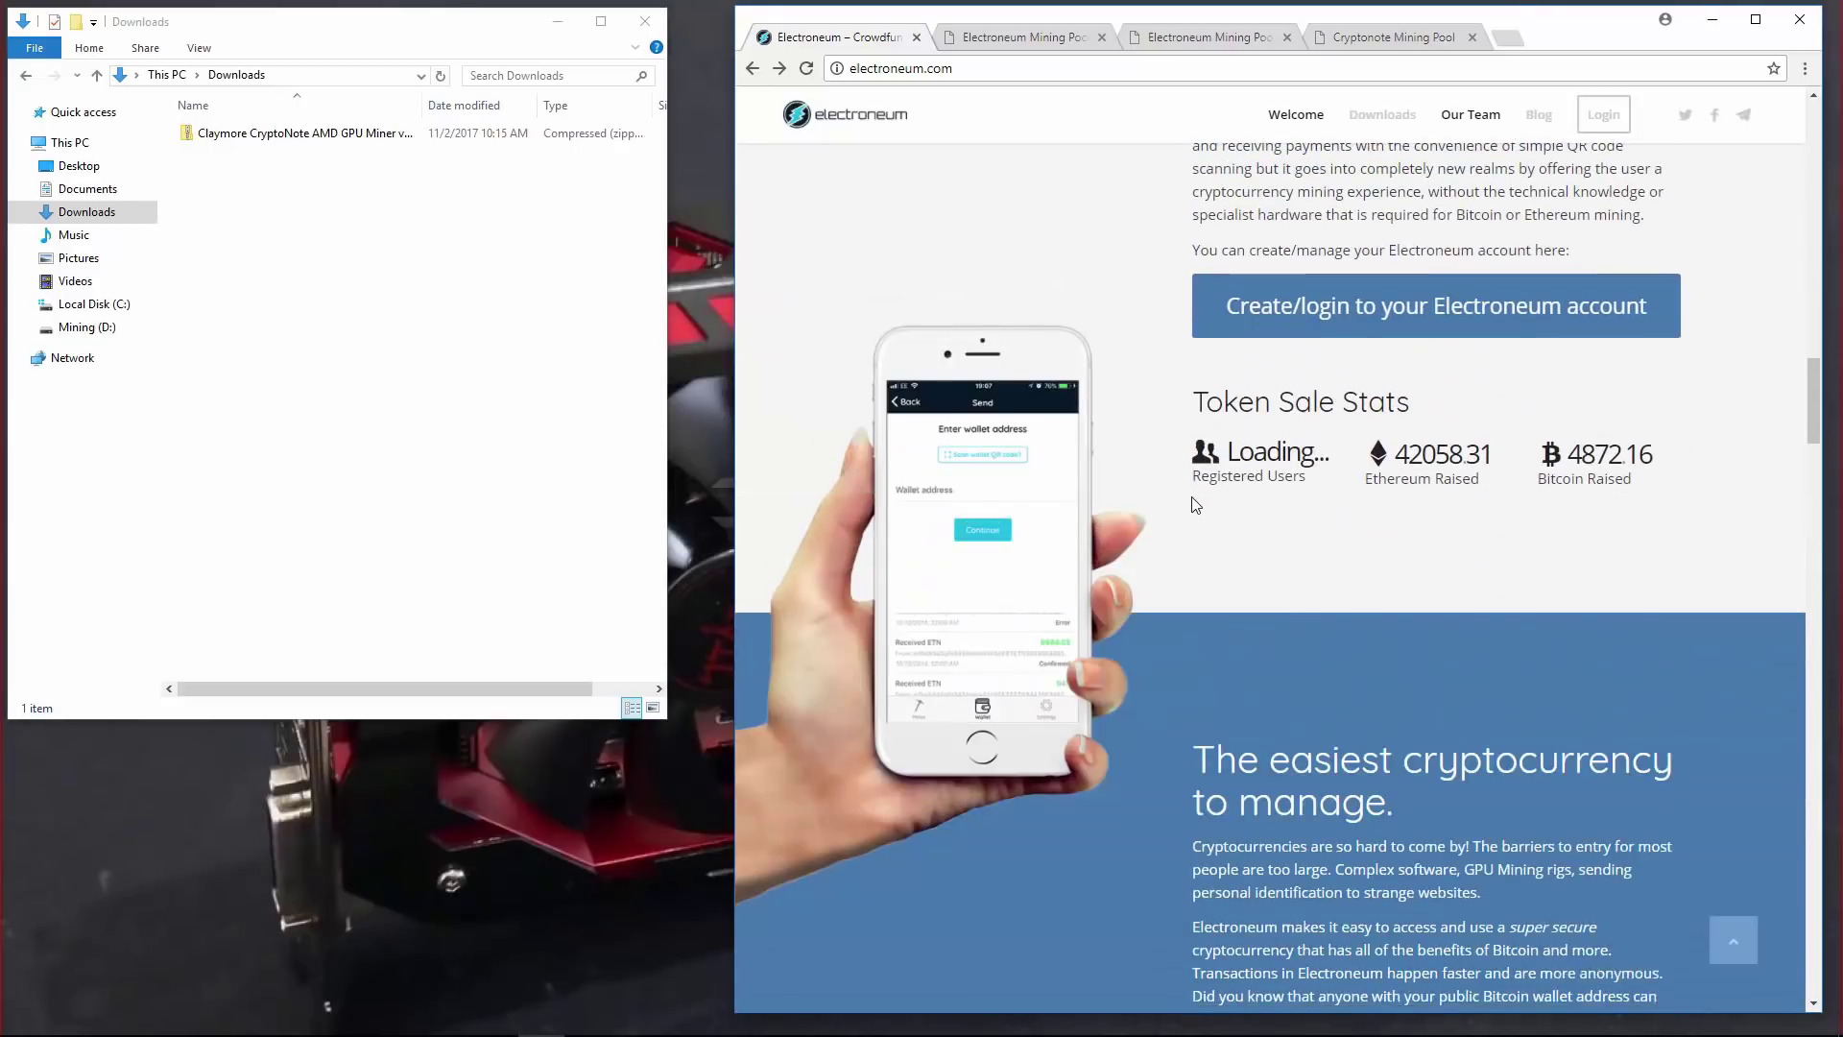
{"action": "scroll", "coordinate": [1190, 506], "scroll_direction": "down", "scroll_amount": 5}
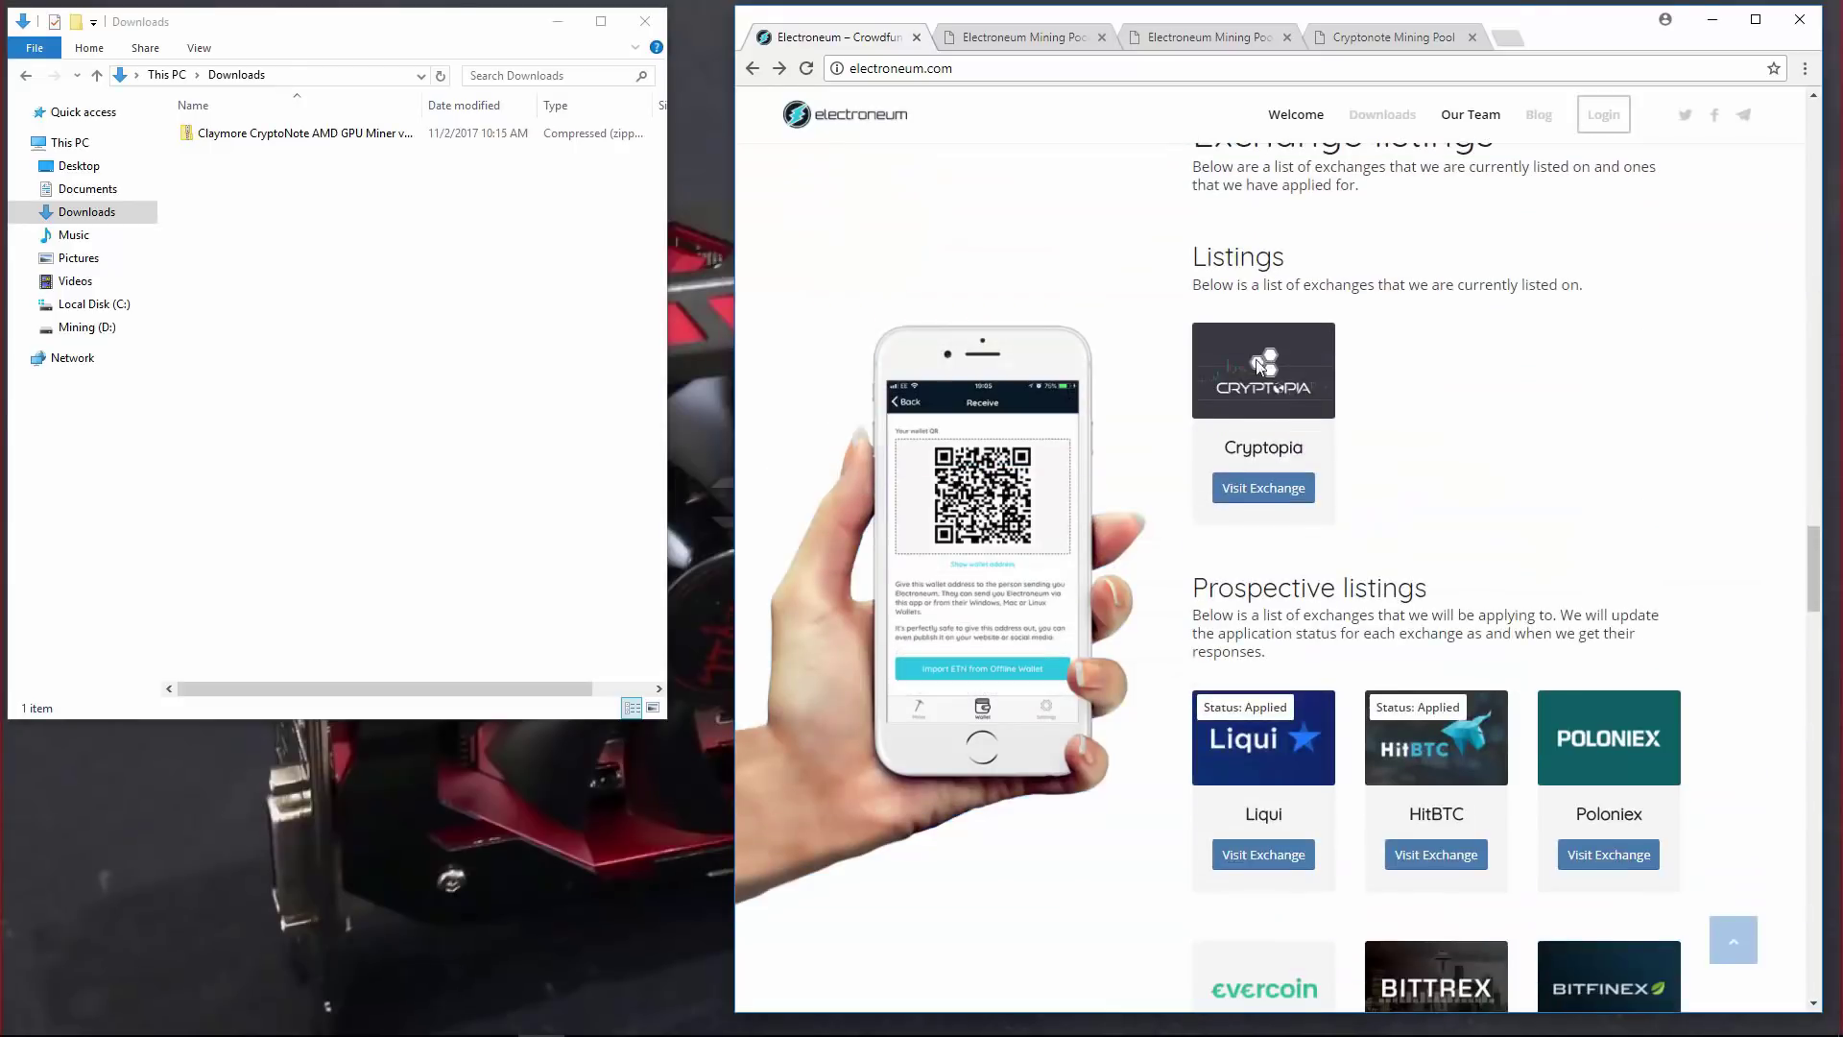
{"action": "scroll", "coordinate": [1281, 524], "scroll_direction": "down", "scroll_amount": 5}
{"action": "scroll", "coordinate": [1471, 688], "scroll_direction": "down", "scroll_amount": 2}
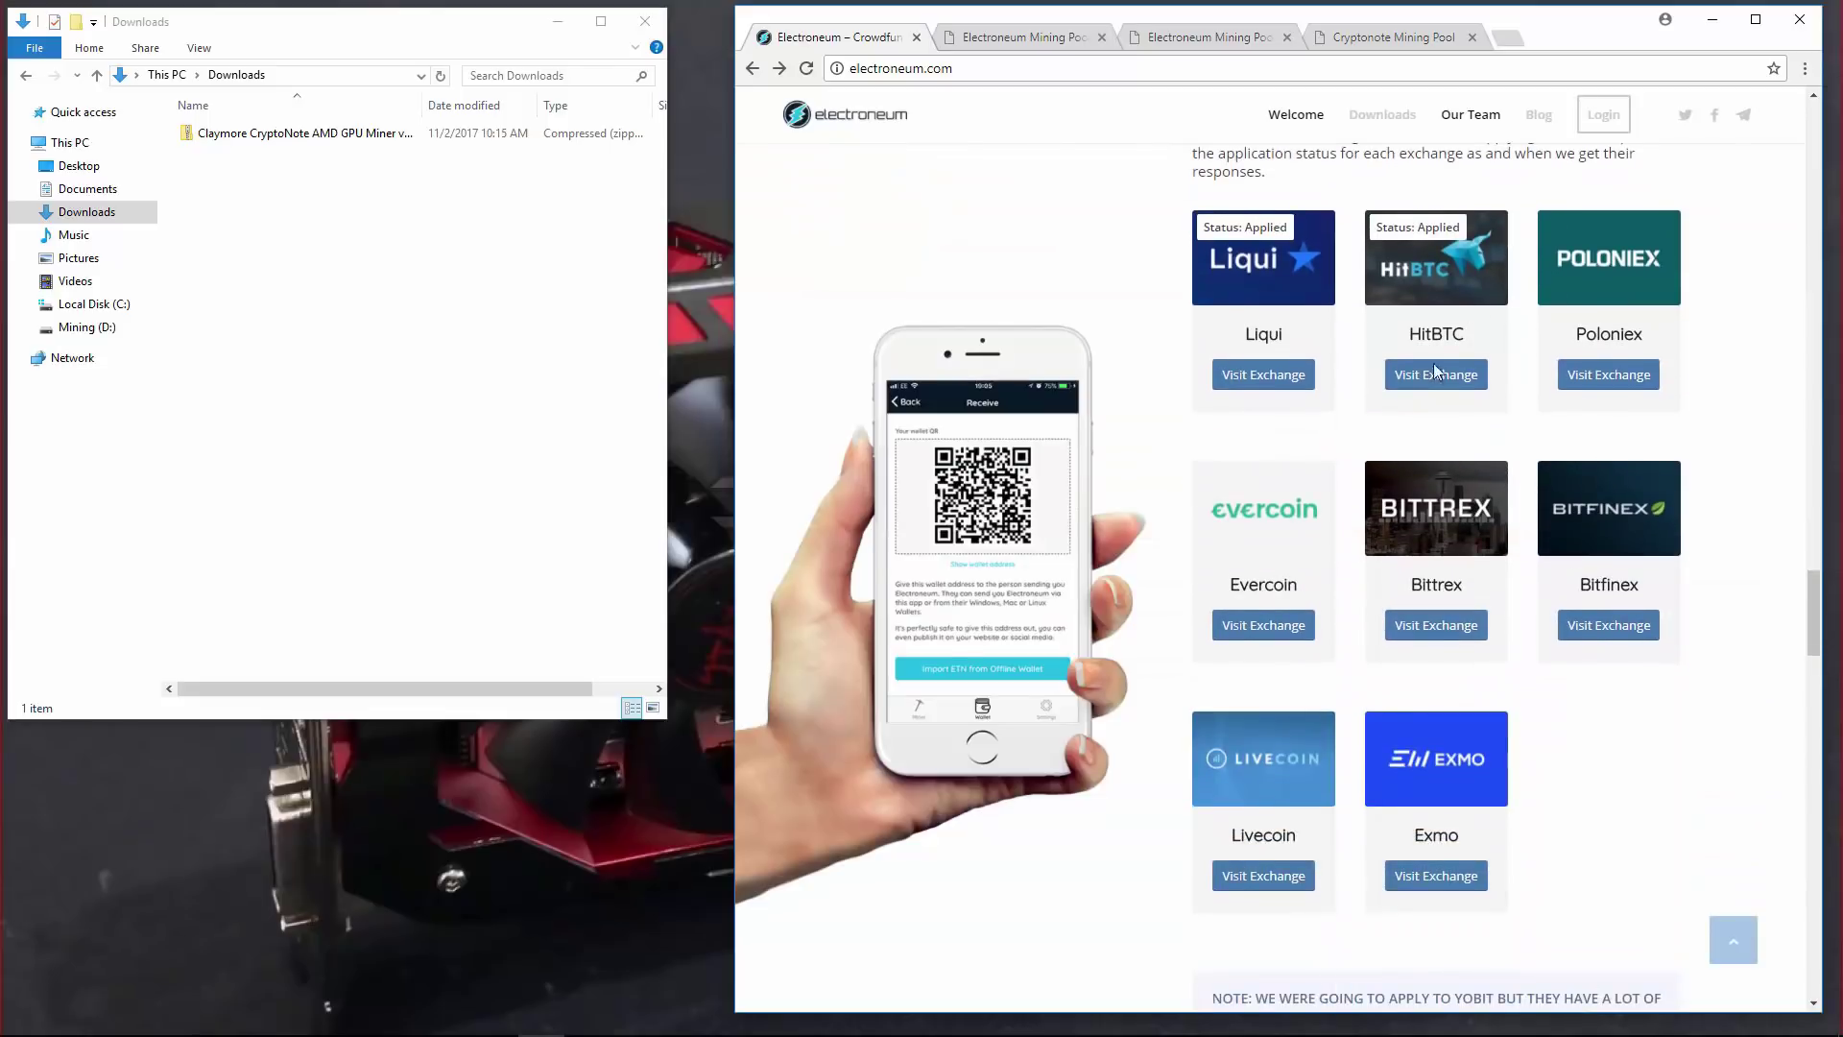
{"action": "scroll", "coordinate": [1530, 549], "scroll_direction": "up", "scroll_amount": 20}
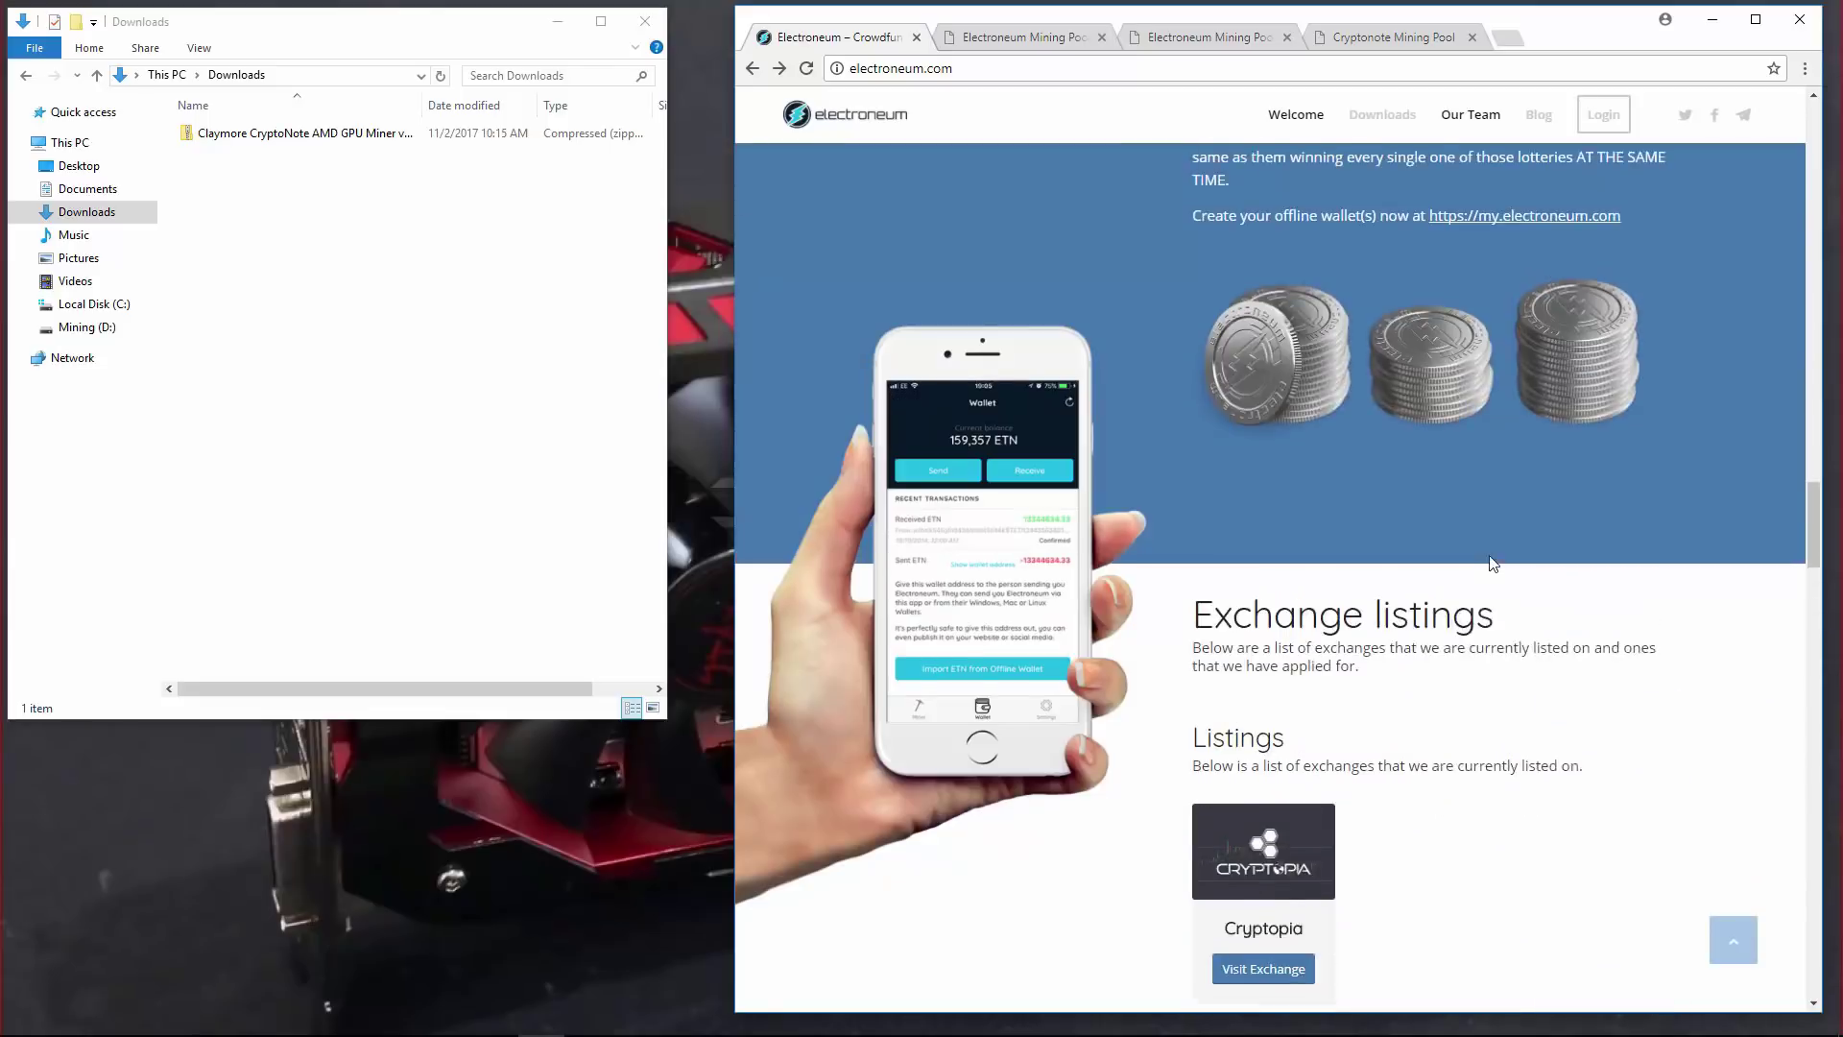
{"action": "scroll", "coordinate": [1465, 559], "scroll_direction": "up", "scroll_amount": 15}
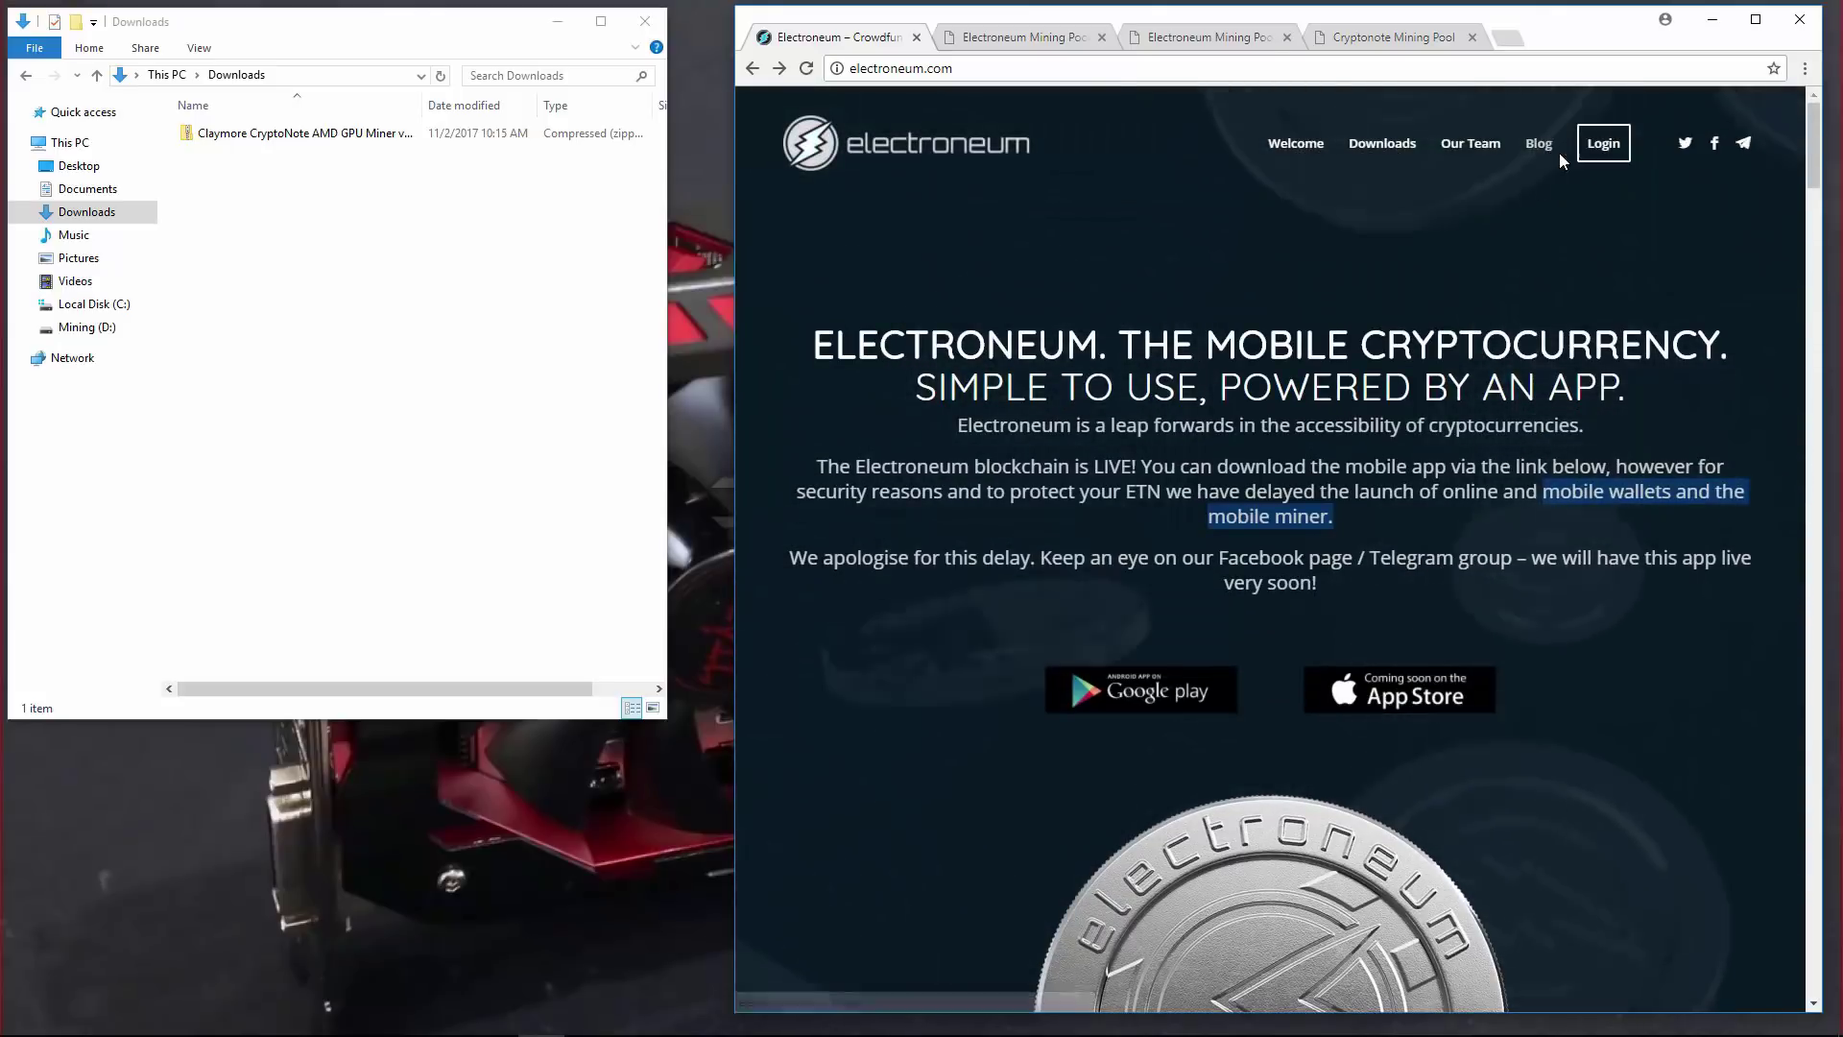
Look over the Electroneum blog's latest news in a new tab, then close it.
{"action": "middle_click", "coordinate": [1539, 144]}
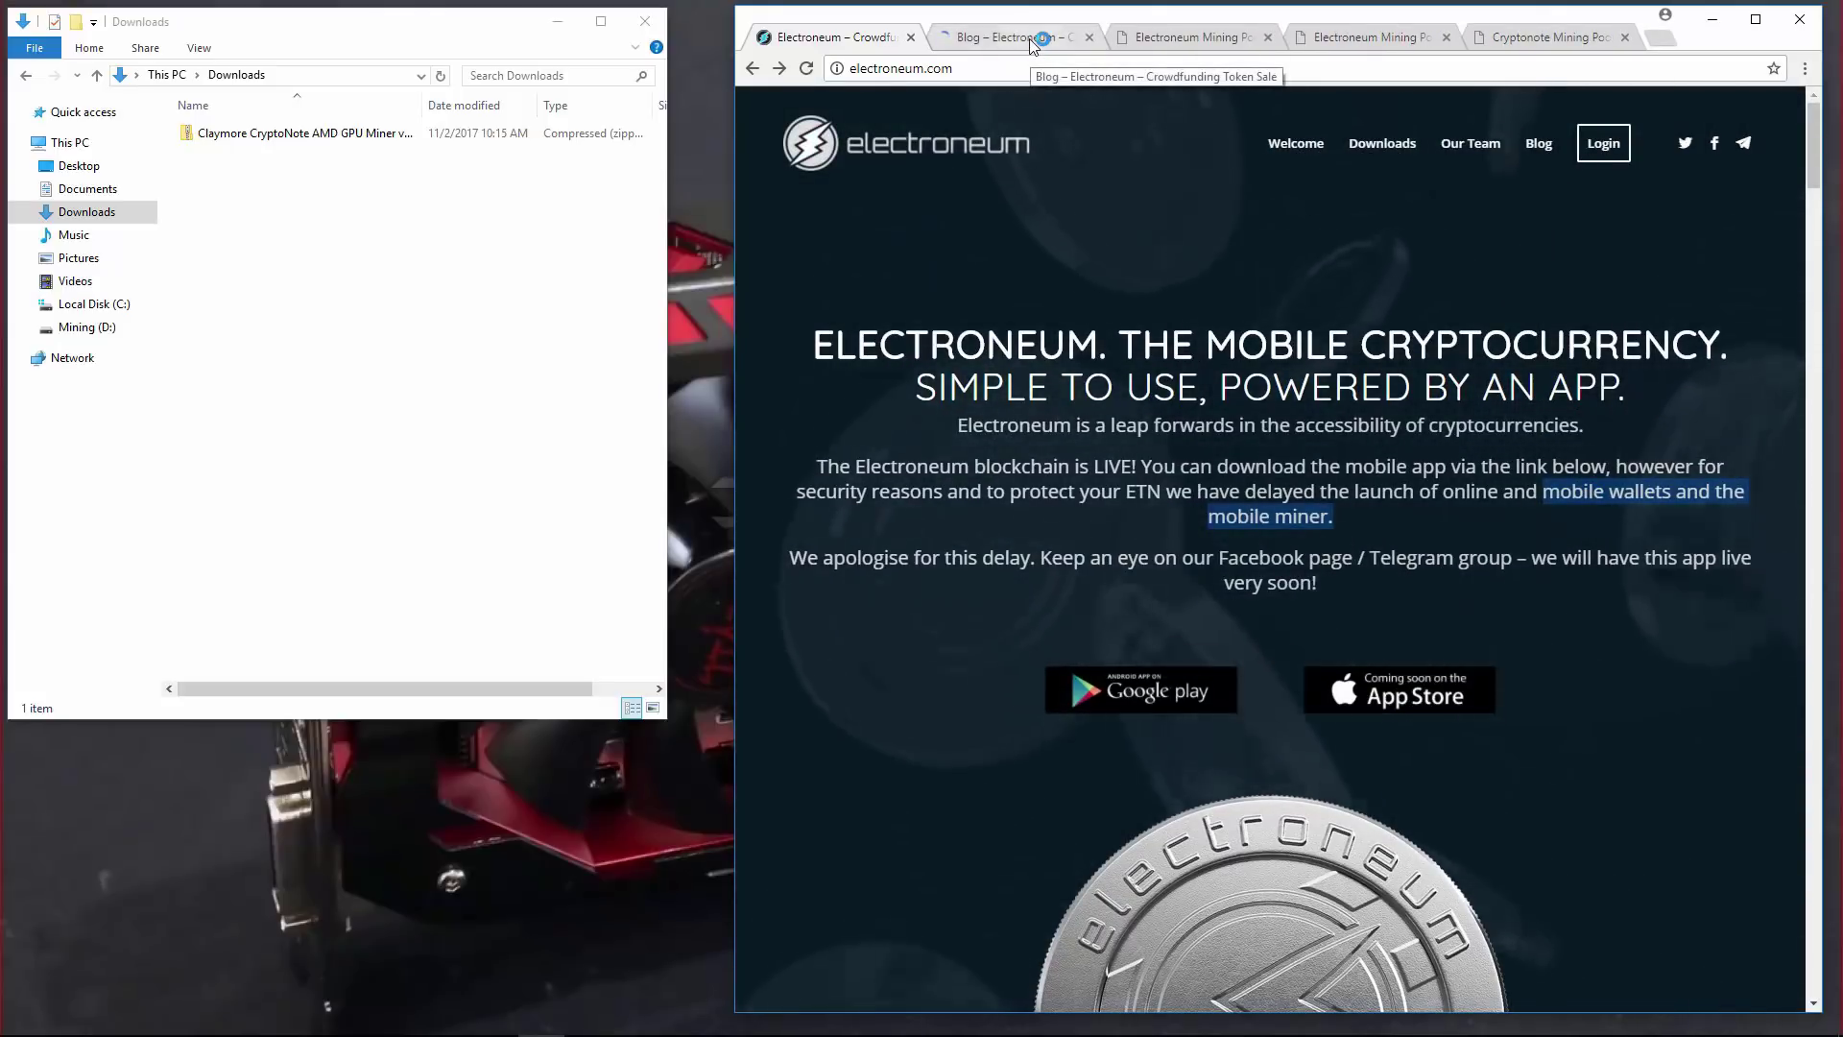
{"action": "left_click", "coordinate": [1035, 39]}
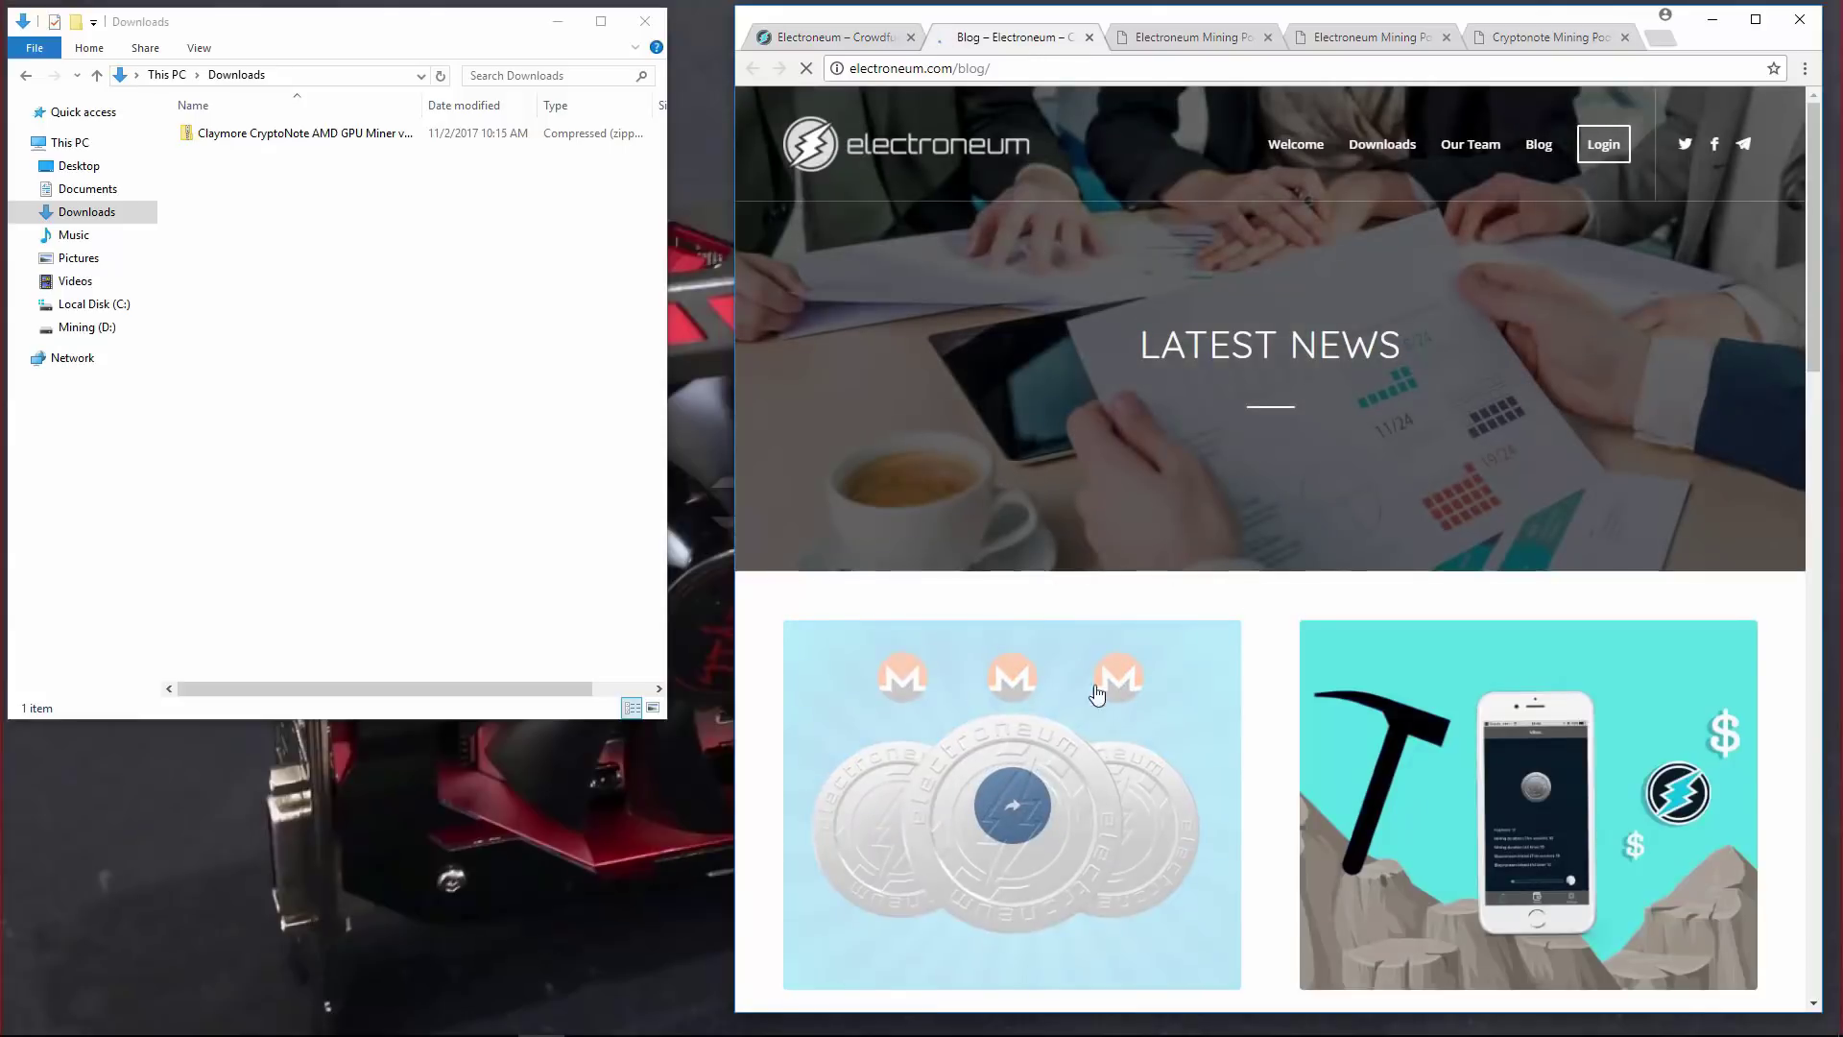
{"action": "scroll", "coordinate": [1272, 630], "scroll_direction": "down", "scroll_amount": 3}
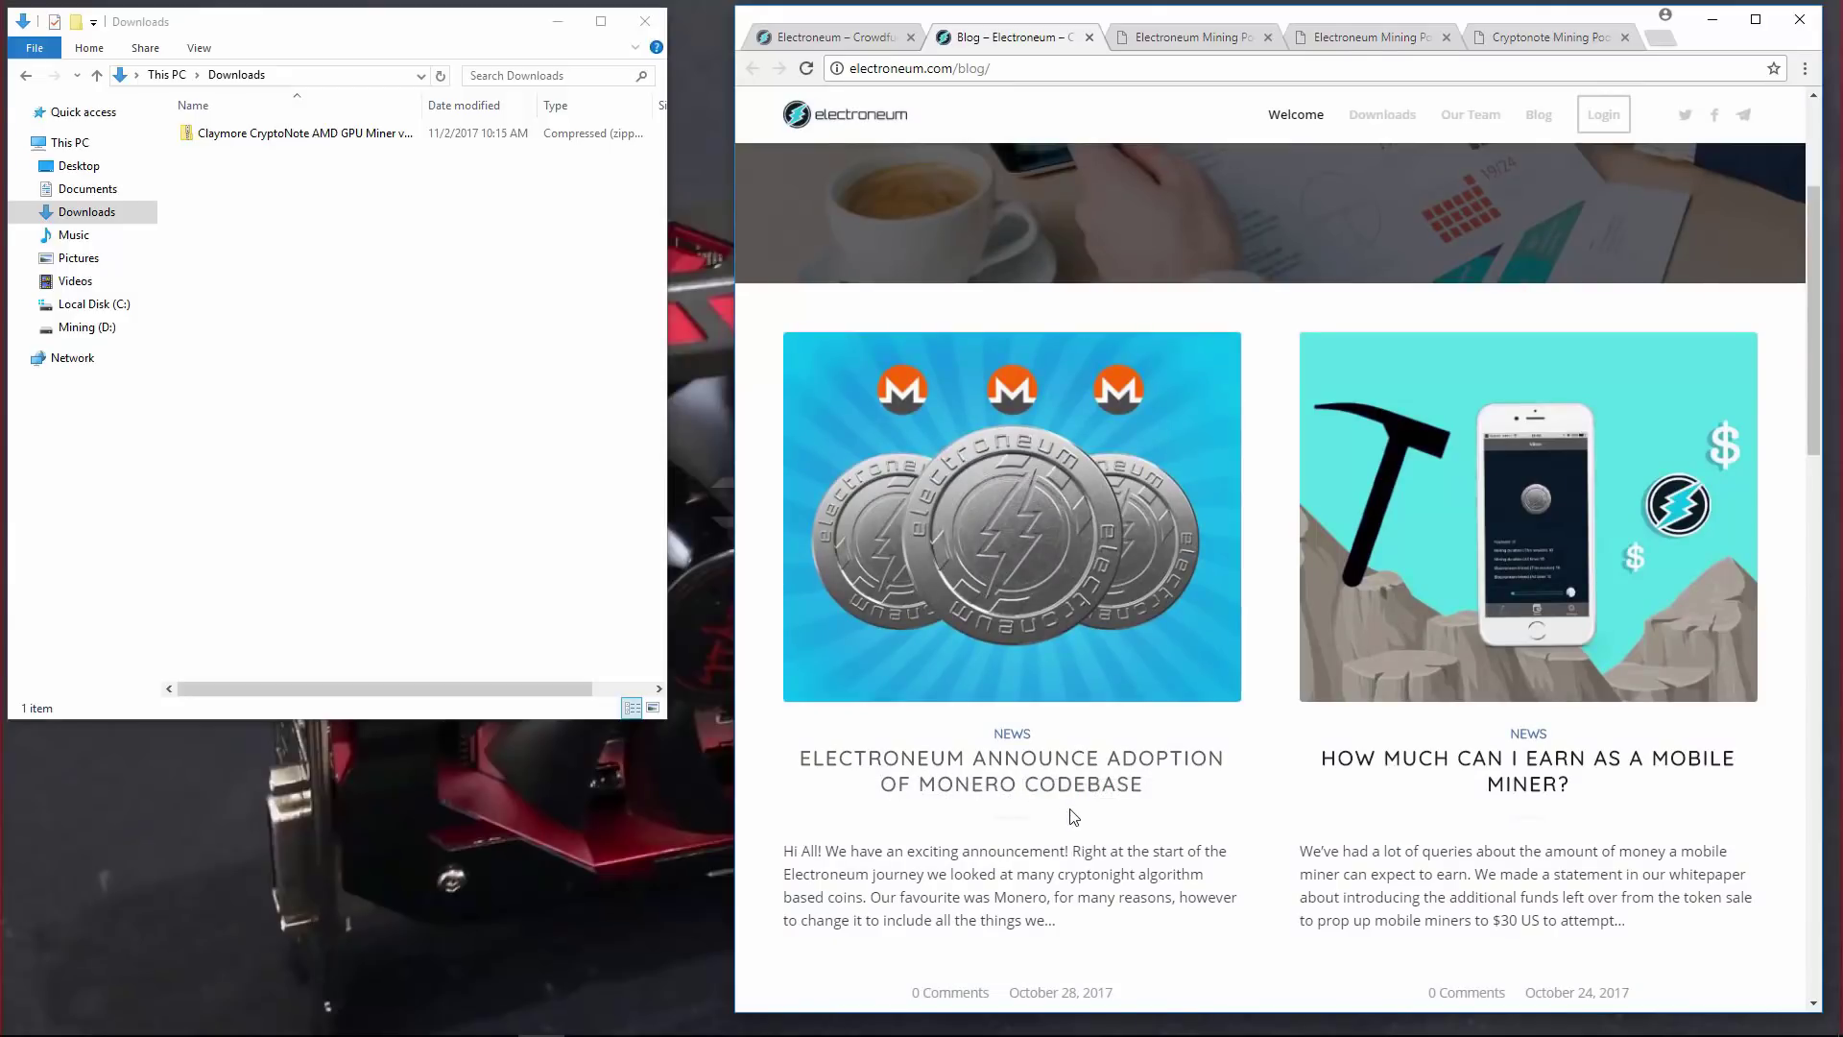
{"action": "scroll", "coordinate": [1279, 766], "scroll_direction": "up", "scroll_amount": 3}
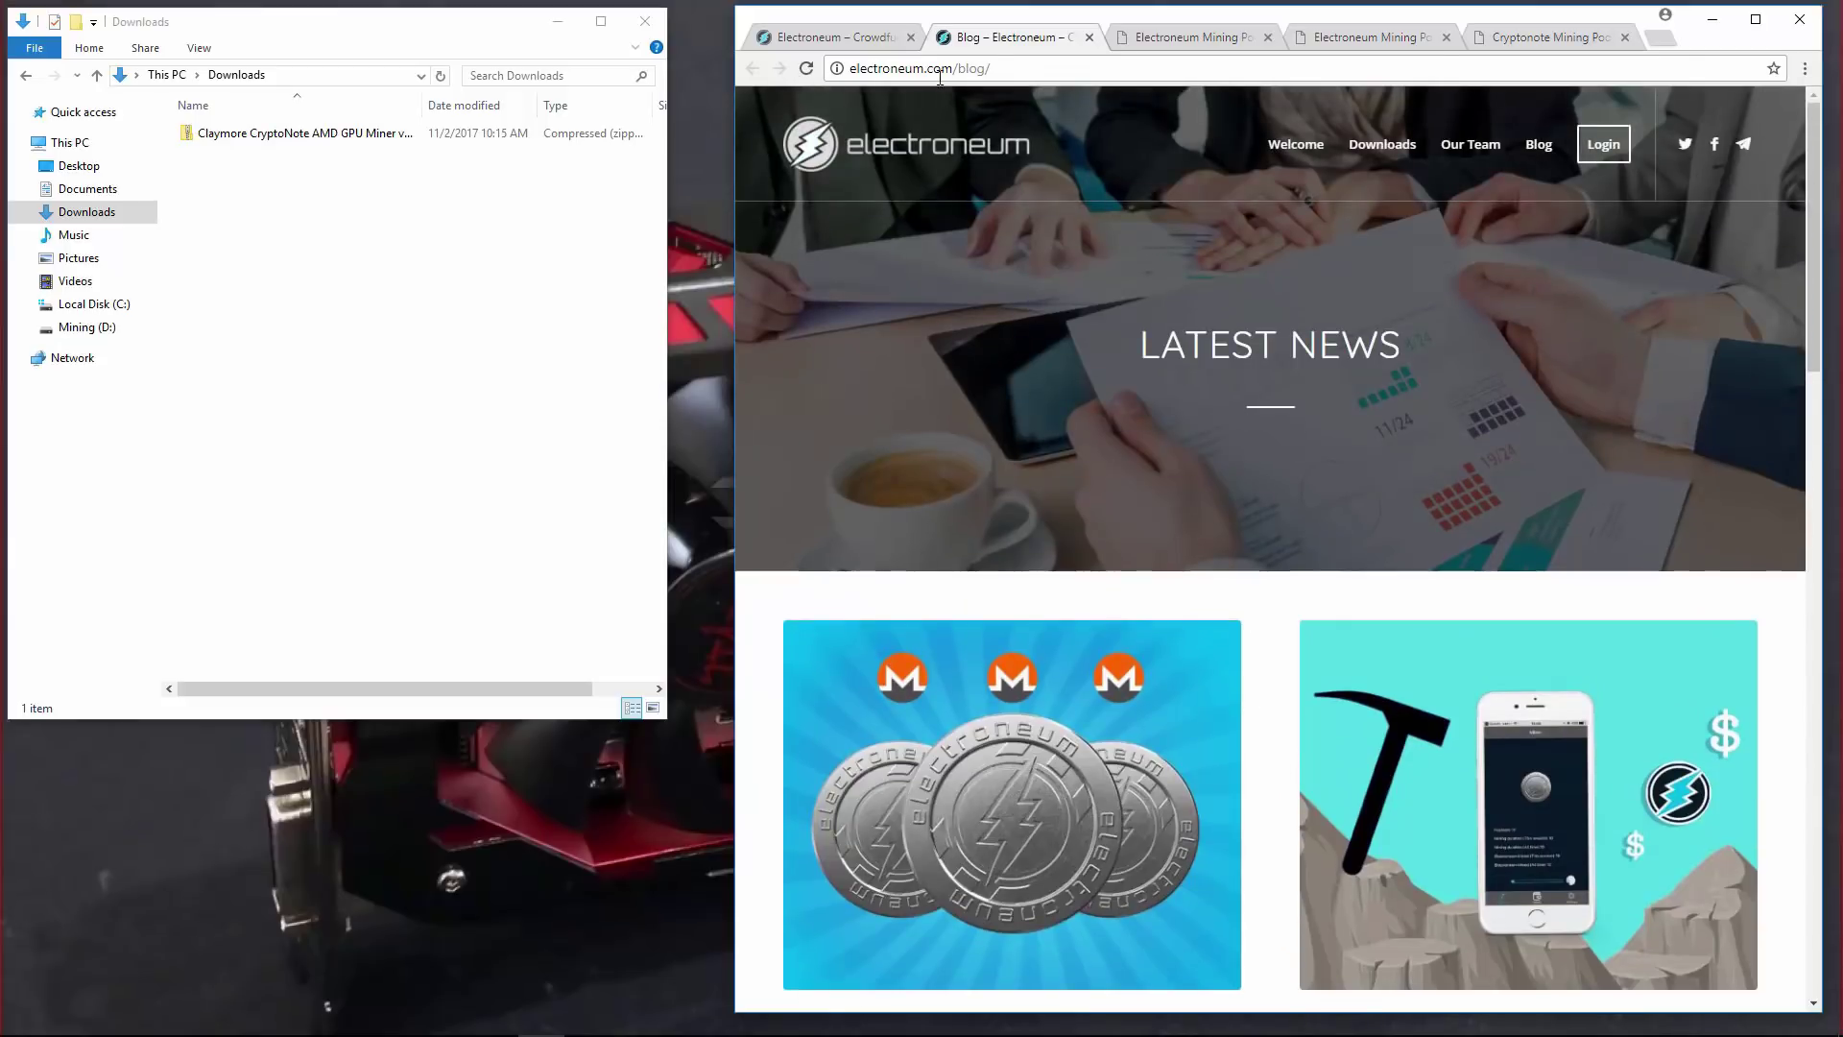
{"action": "left_click", "coordinate": [1090, 38]}
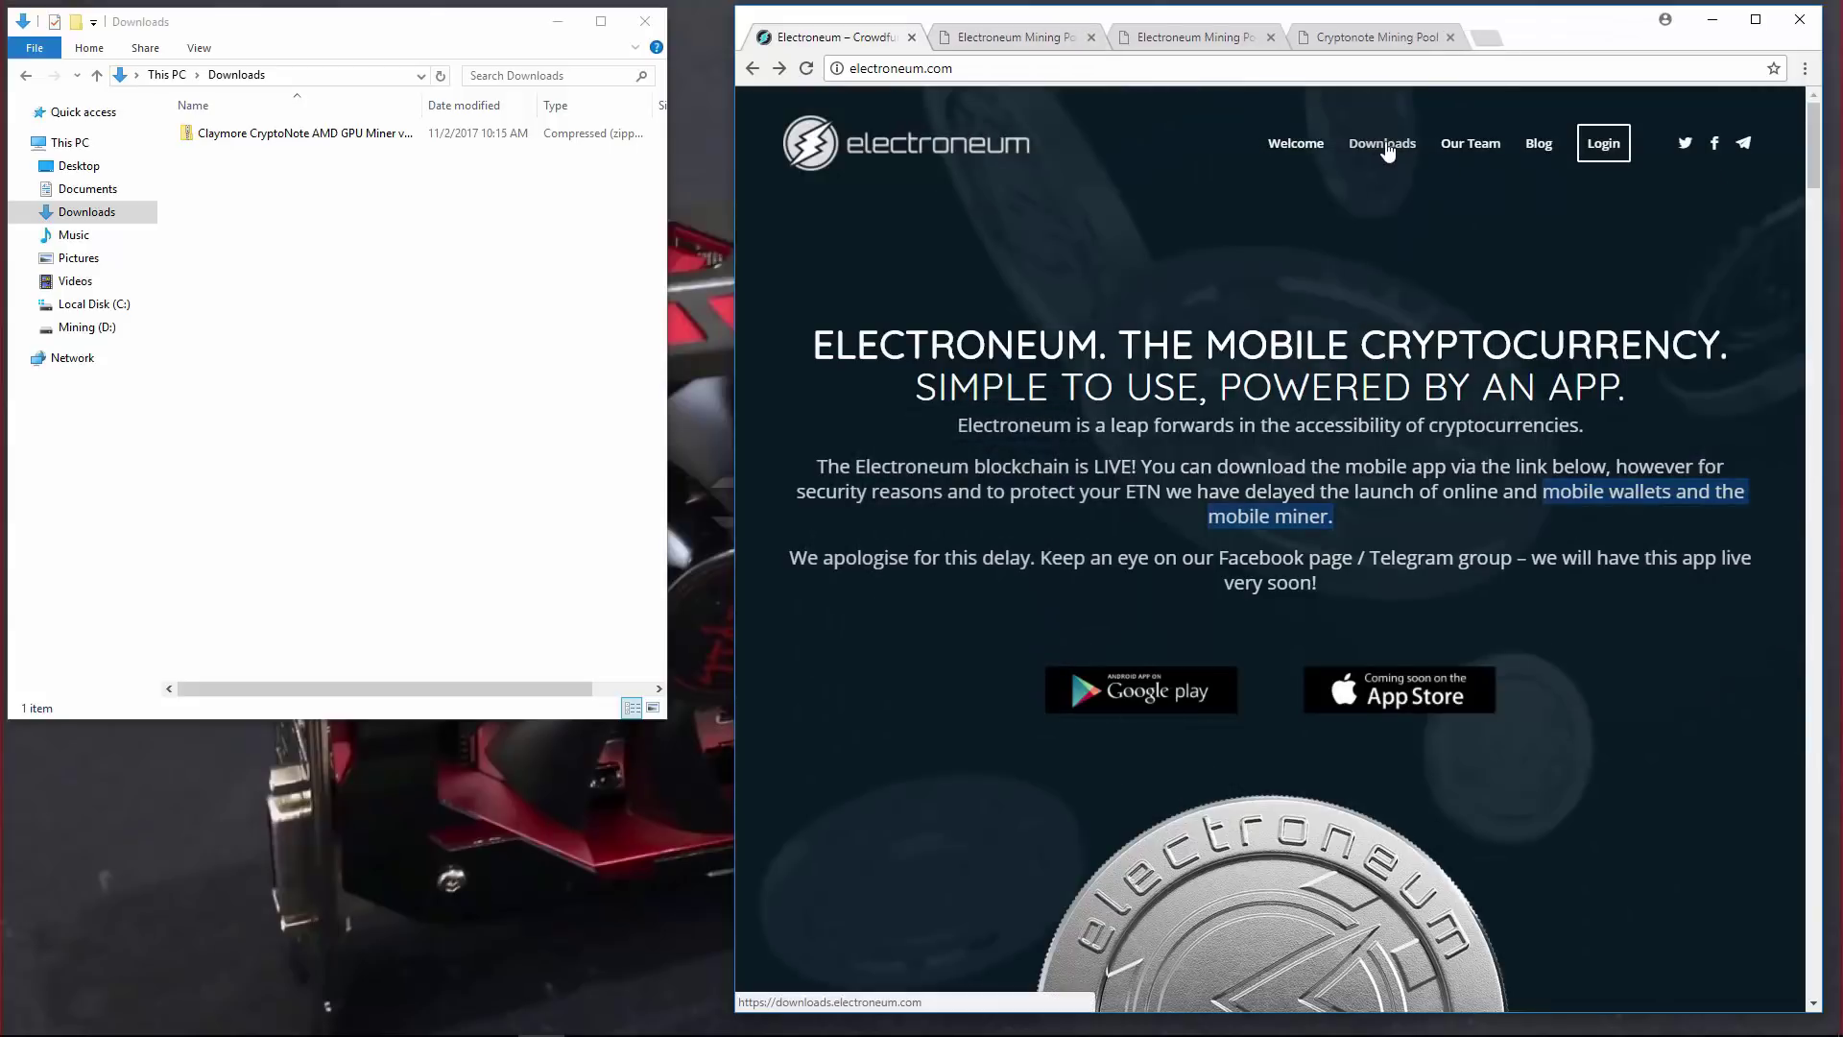
Go to the Downloads page and highlight the Offline Wallet Generator heading and Chrome-only note.
{"action": "left_click", "coordinate": [1385, 144]}
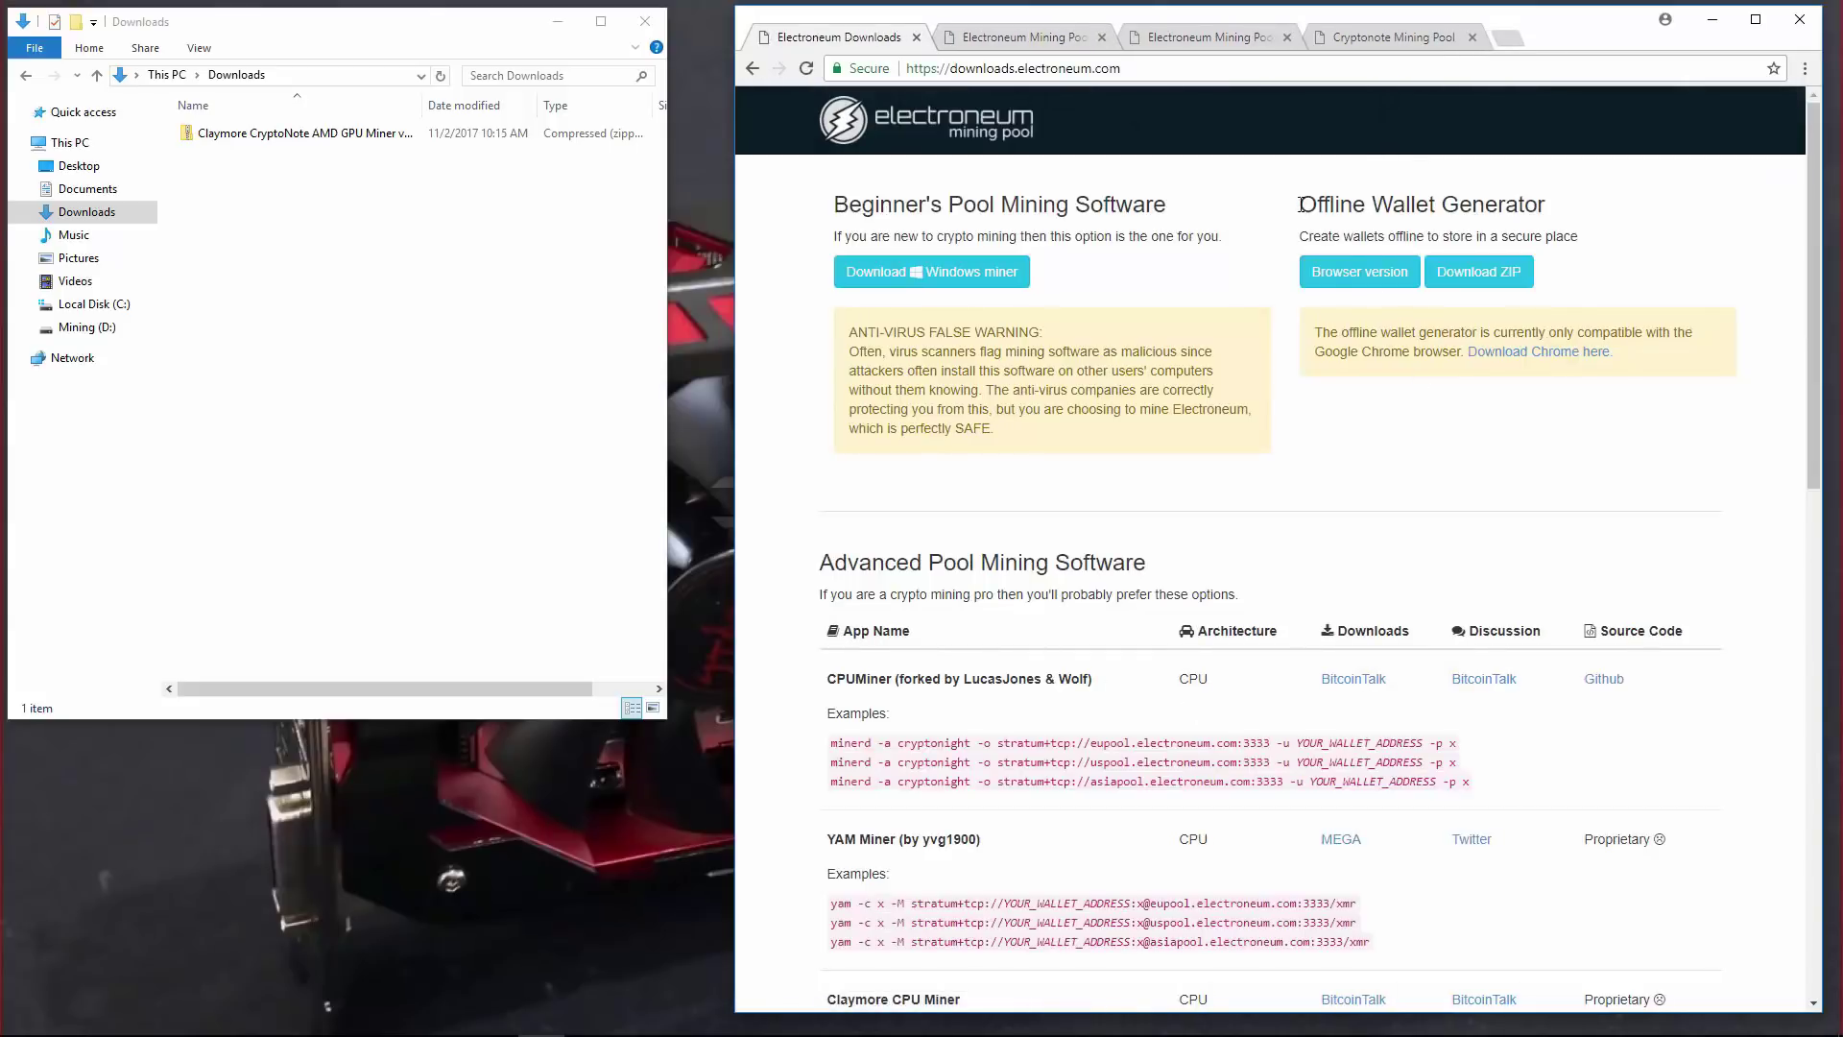
{"action": "left_click_drag", "start_coordinate": [1298, 203], "coordinate": [1552, 215]}
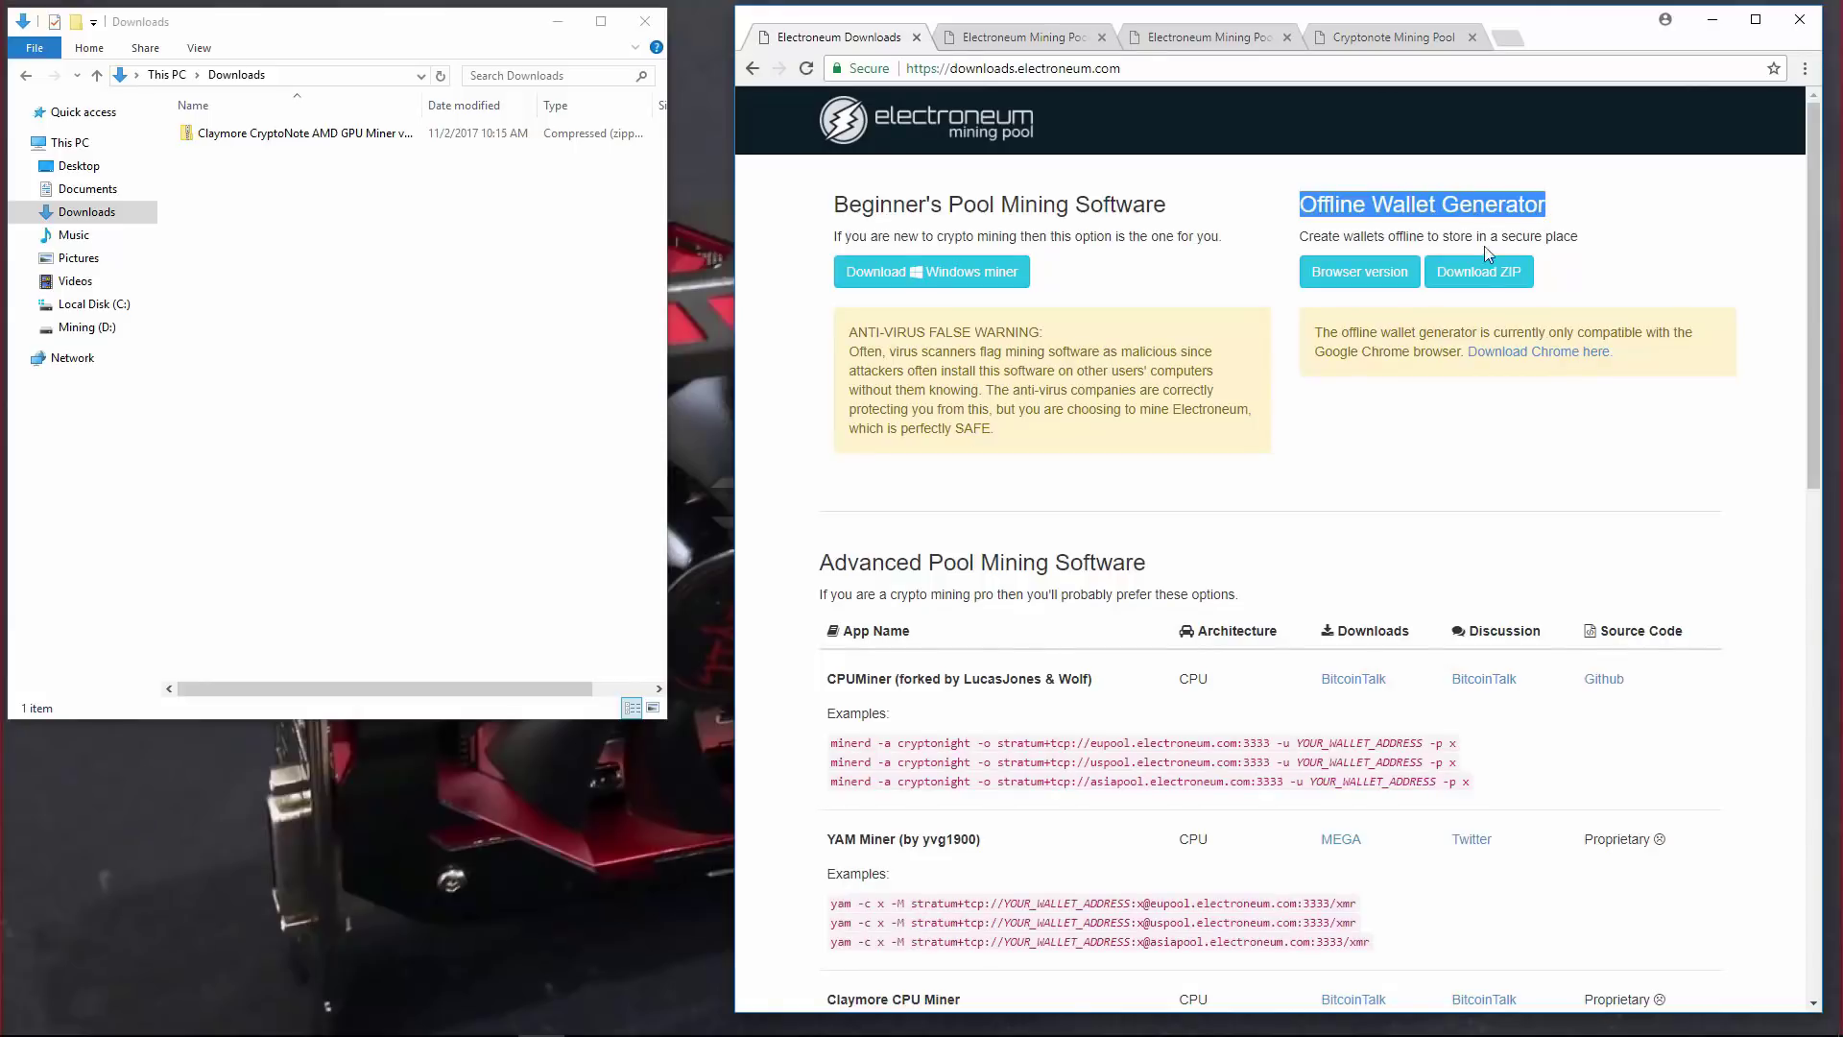
{"action": "left_click", "coordinate": [1324, 351]}
{"action": "left_click_drag", "start_coordinate": [1325, 352], "coordinate": [1459, 354]}
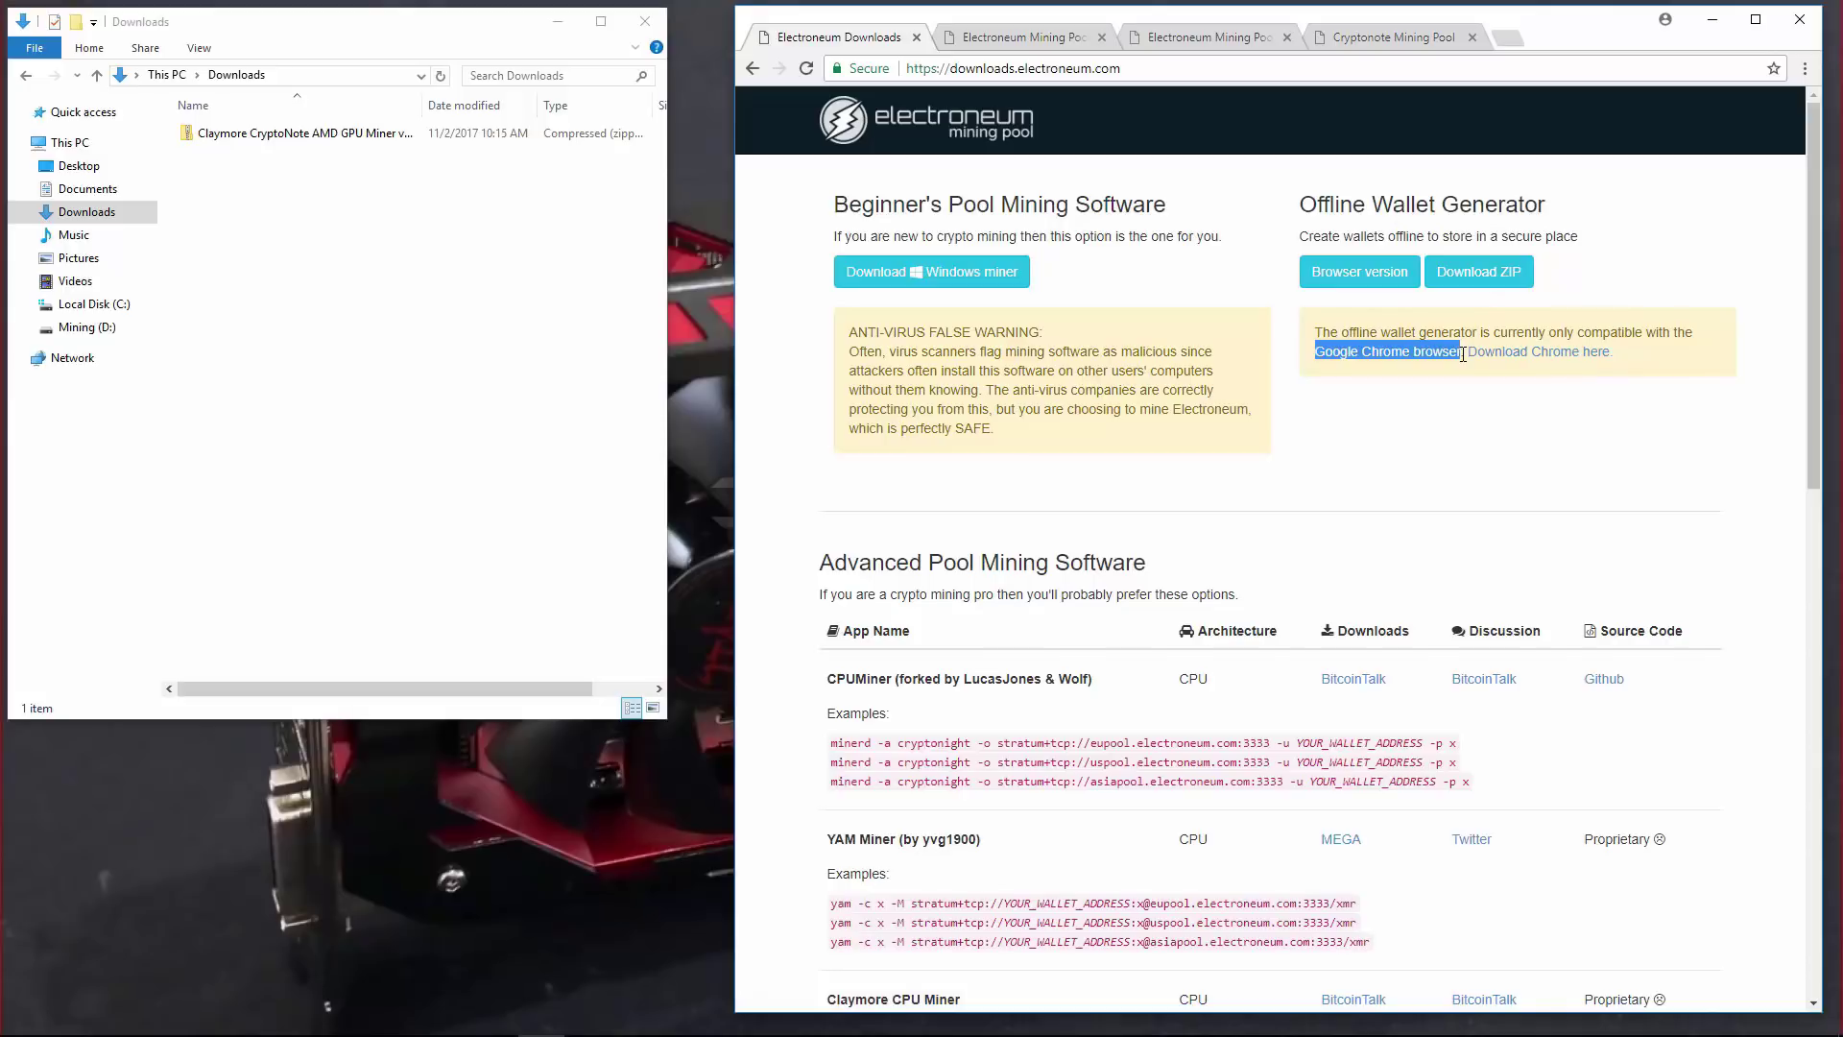
Open the generator's browser version and highlight its warning about the private spend and view keys.
{"action": "left_click", "coordinate": [1366, 275]}
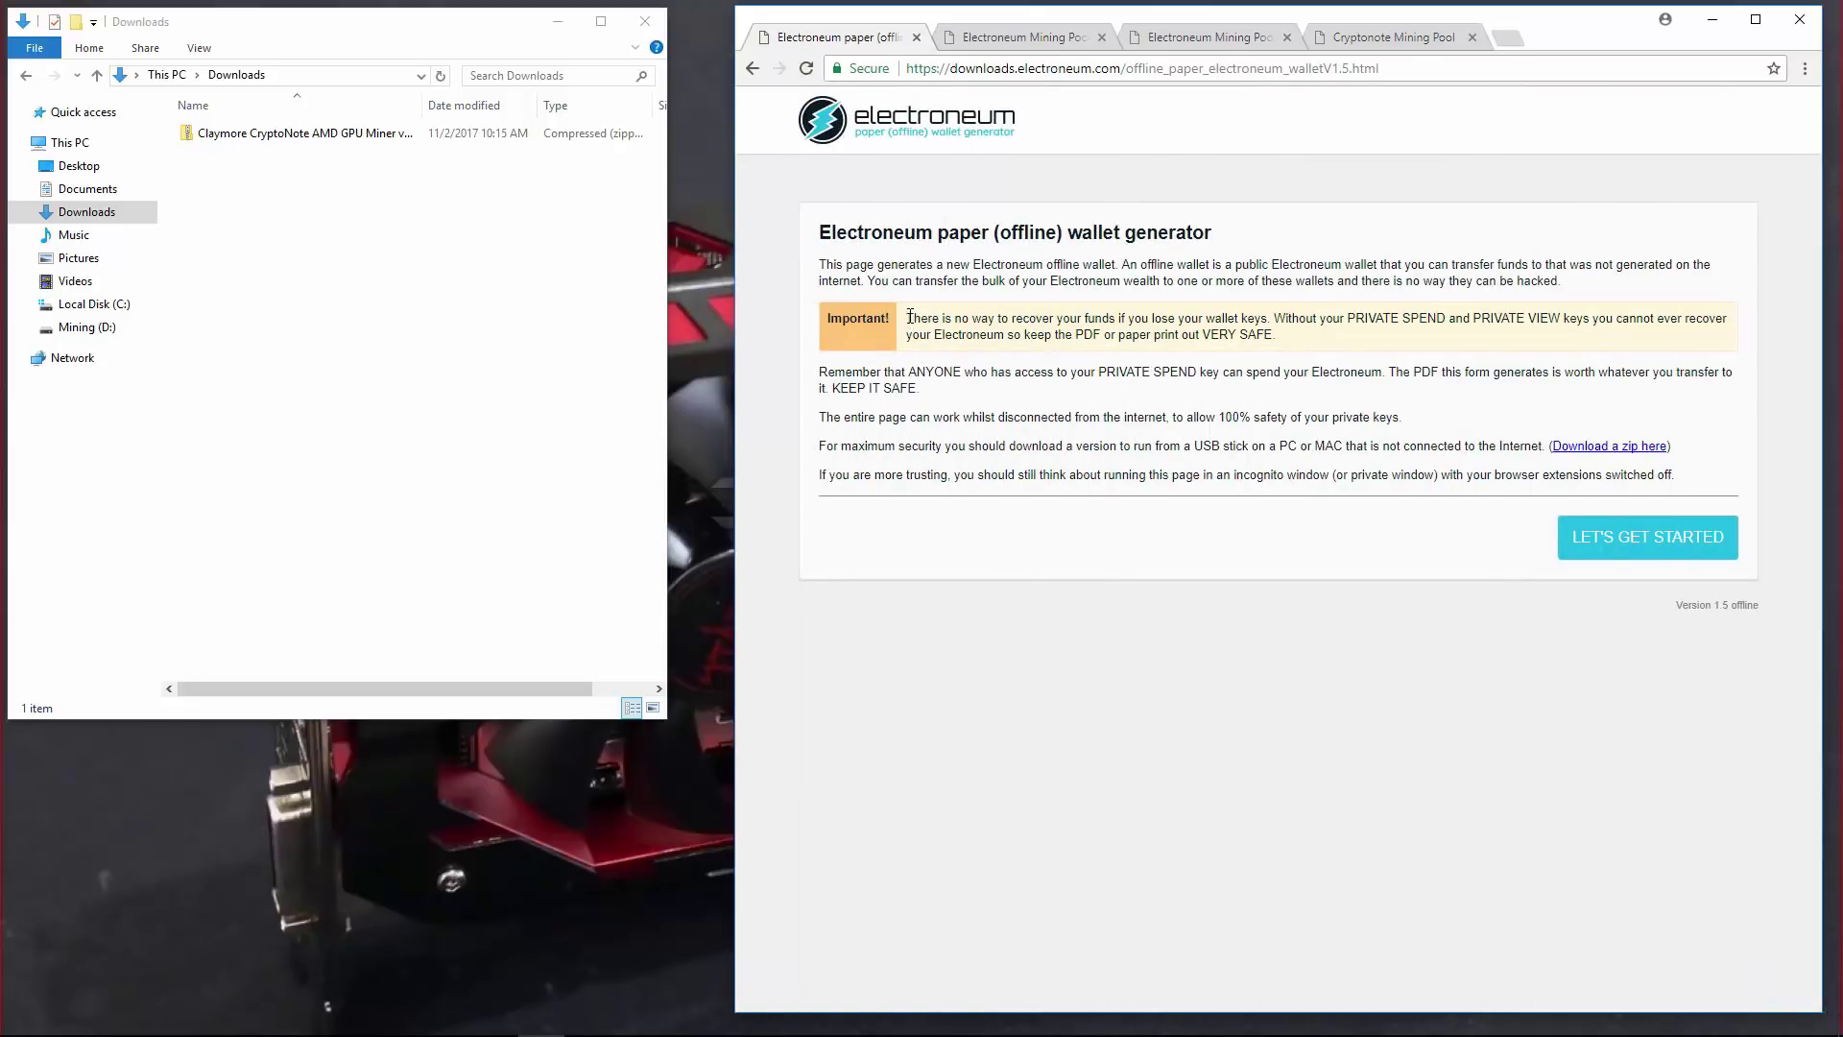
{"action": "left_click_drag", "start_coordinate": [909, 317], "coordinate": [1451, 340]}
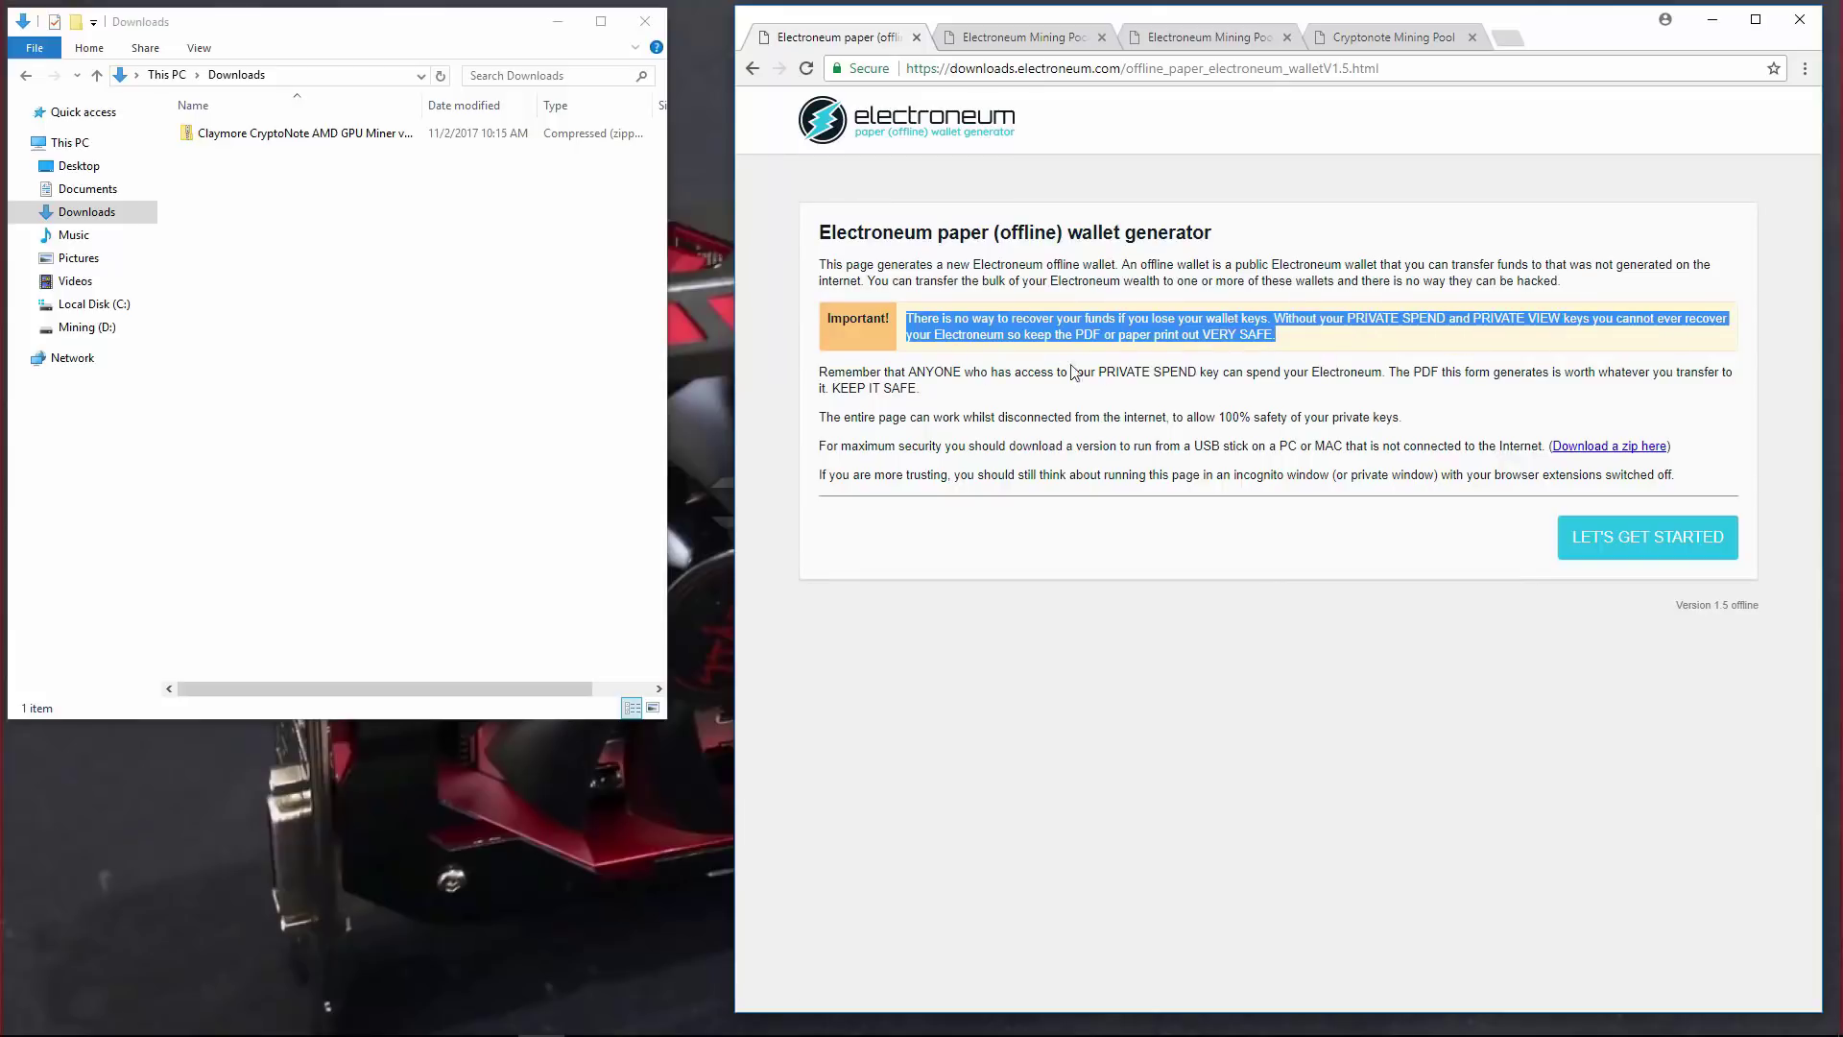
{"action": "left_click", "coordinate": [1350, 320]}
{"action": "left_click_drag", "start_coordinate": [1351, 320], "coordinate": [1563, 319]}
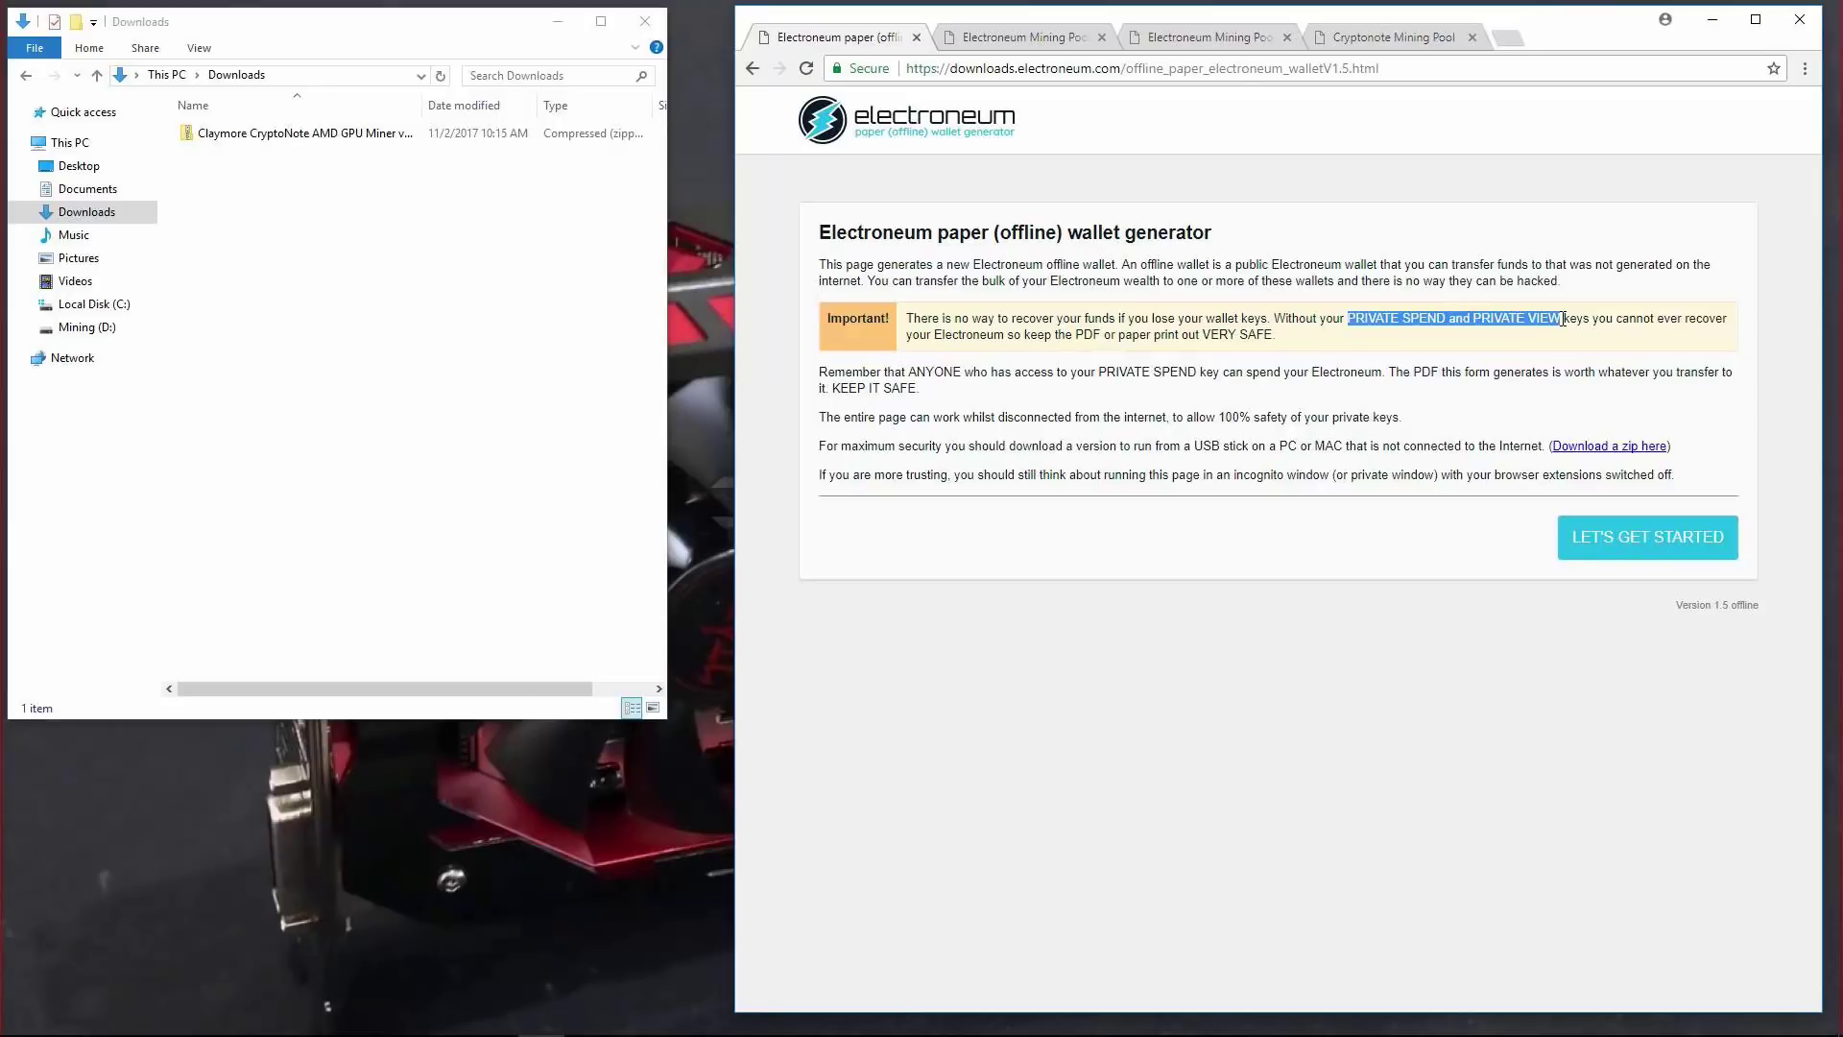
Generate a new paper wallet, save it as Electroneum_Offline_Wallet.pdf, and open the PDF.
{"action": "left_click", "coordinate": [1541, 434]}
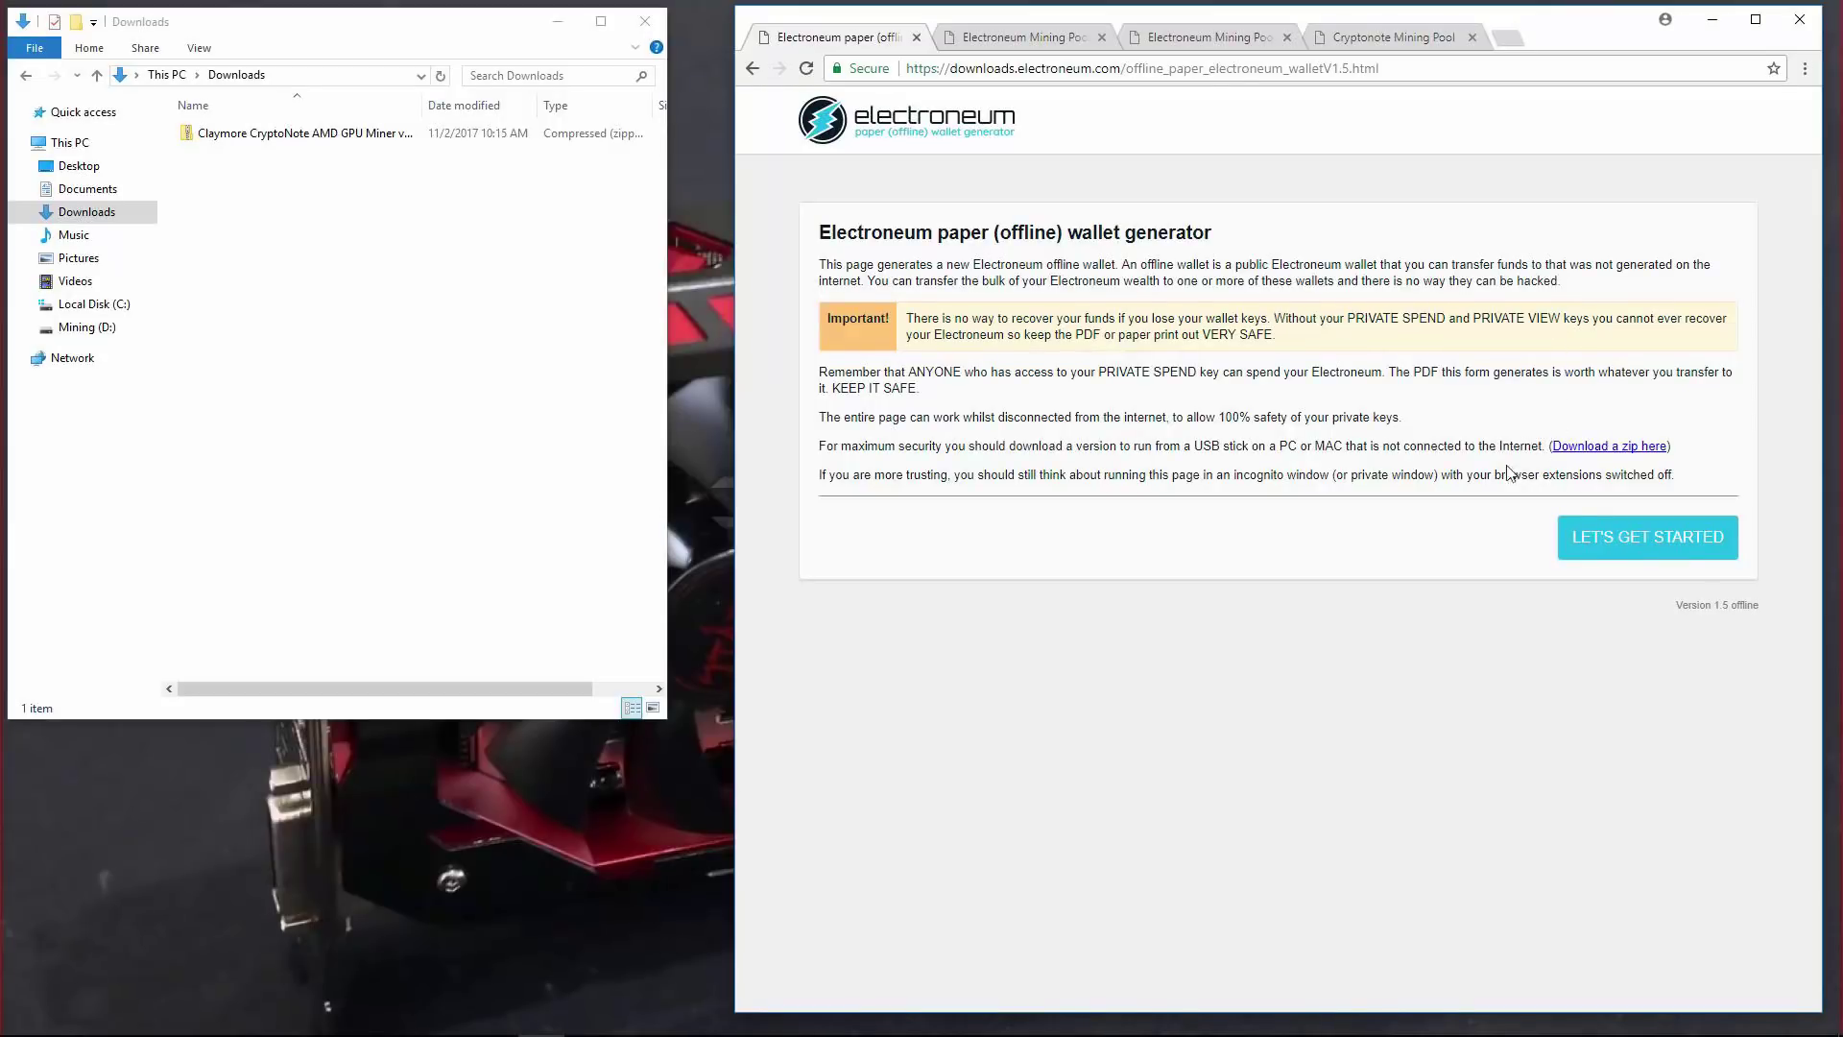
{"action": "left_click", "coordinate": [1642, 543]}
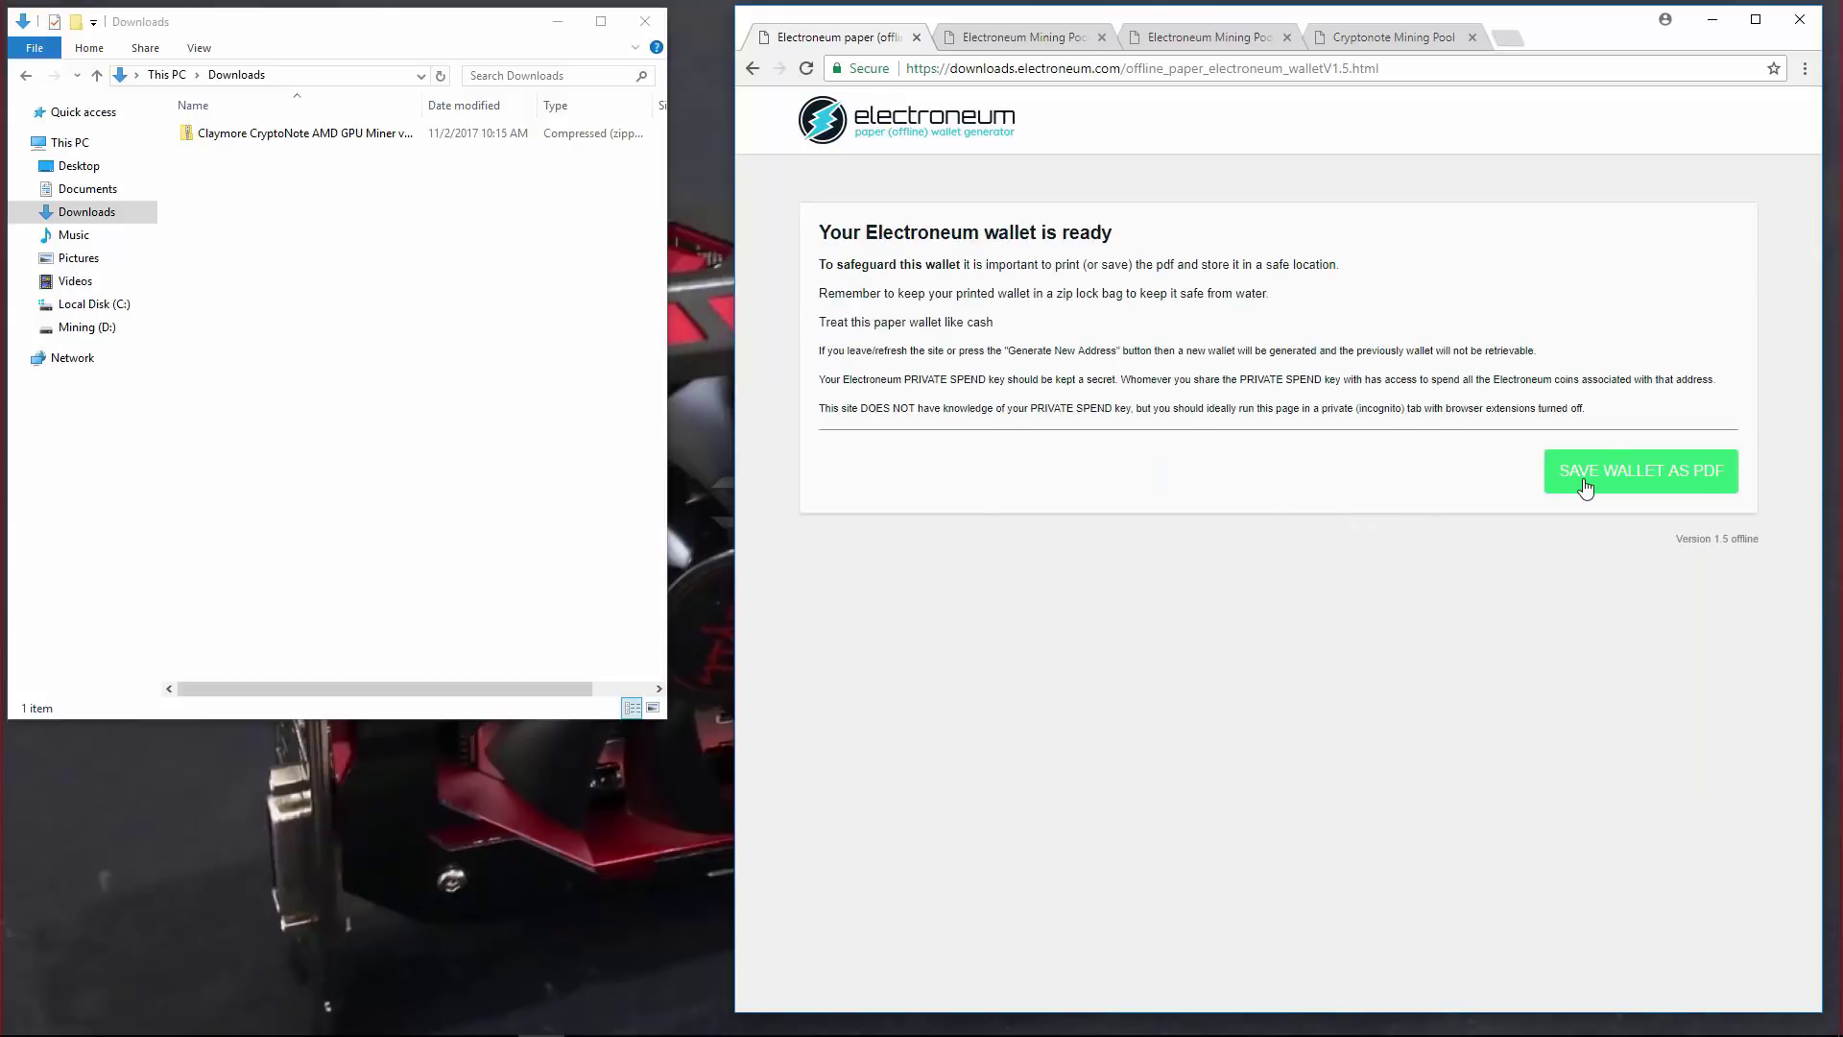
{"action": "left_click", "coordinate": [1585, 487]}
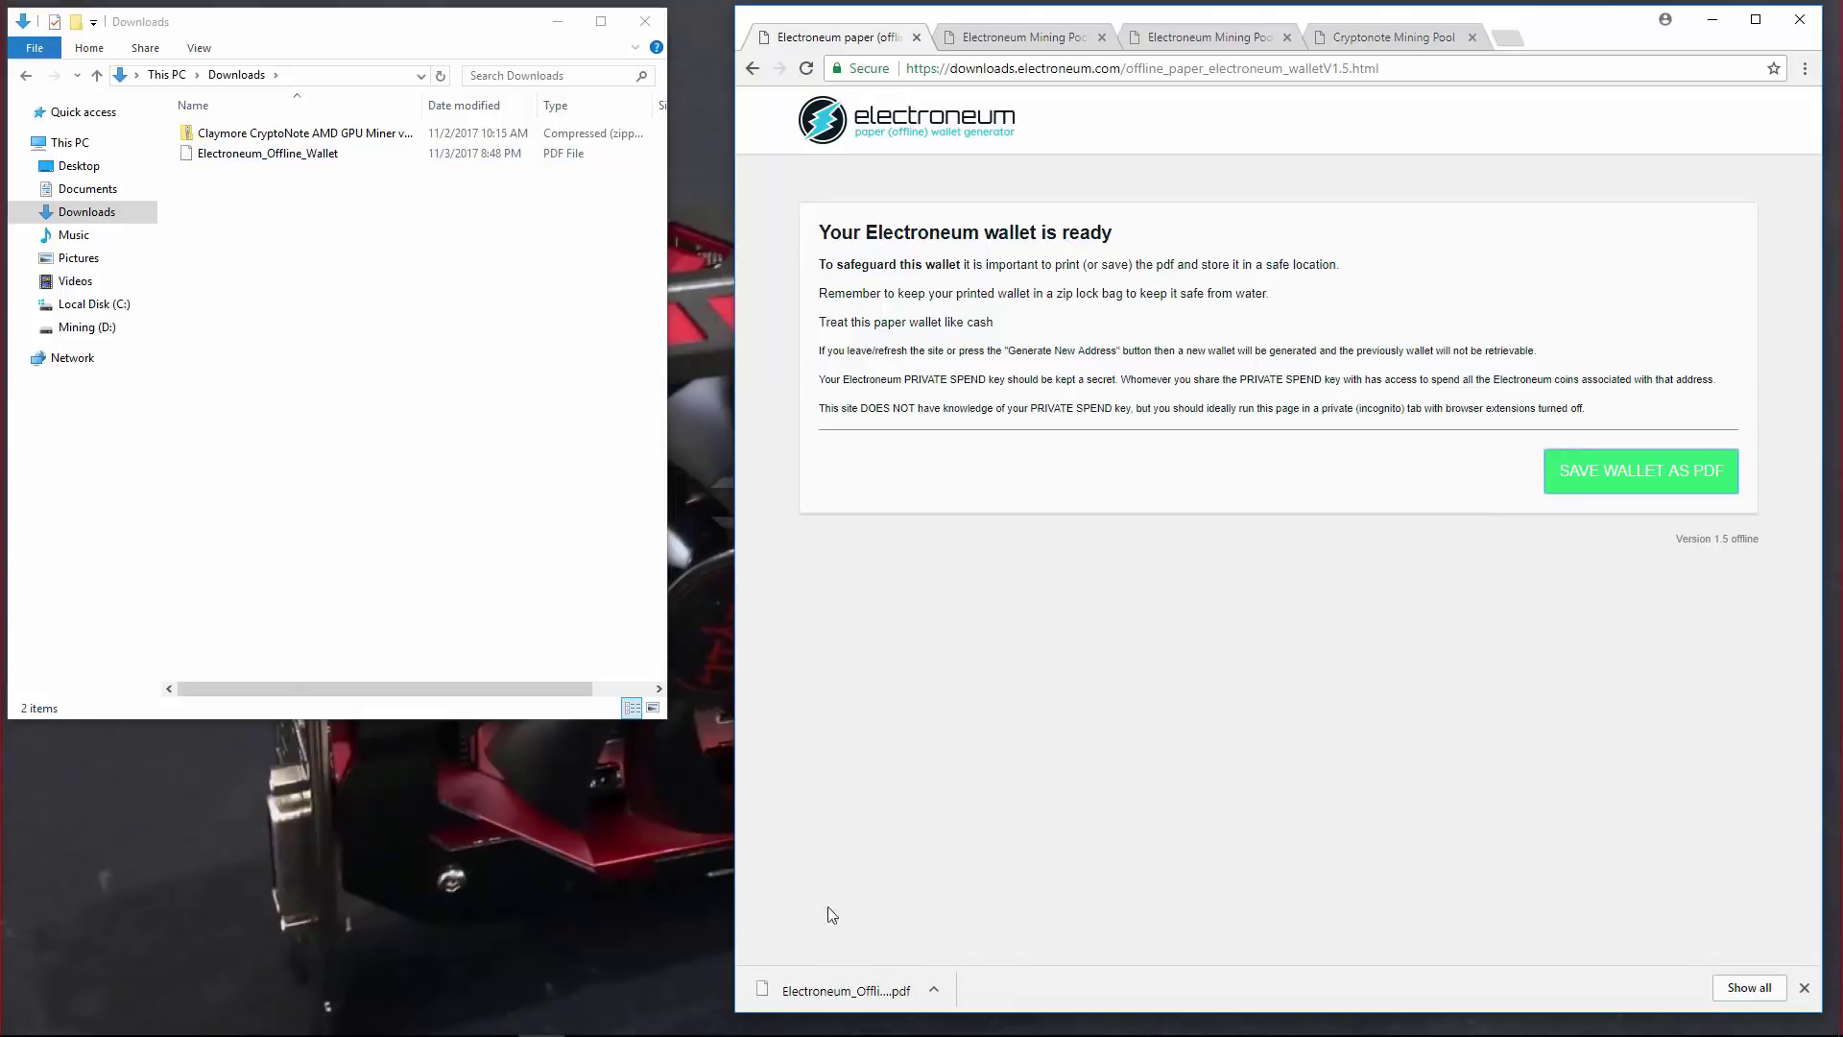
{"action": "left_click", "coordinate": [854, 979]}
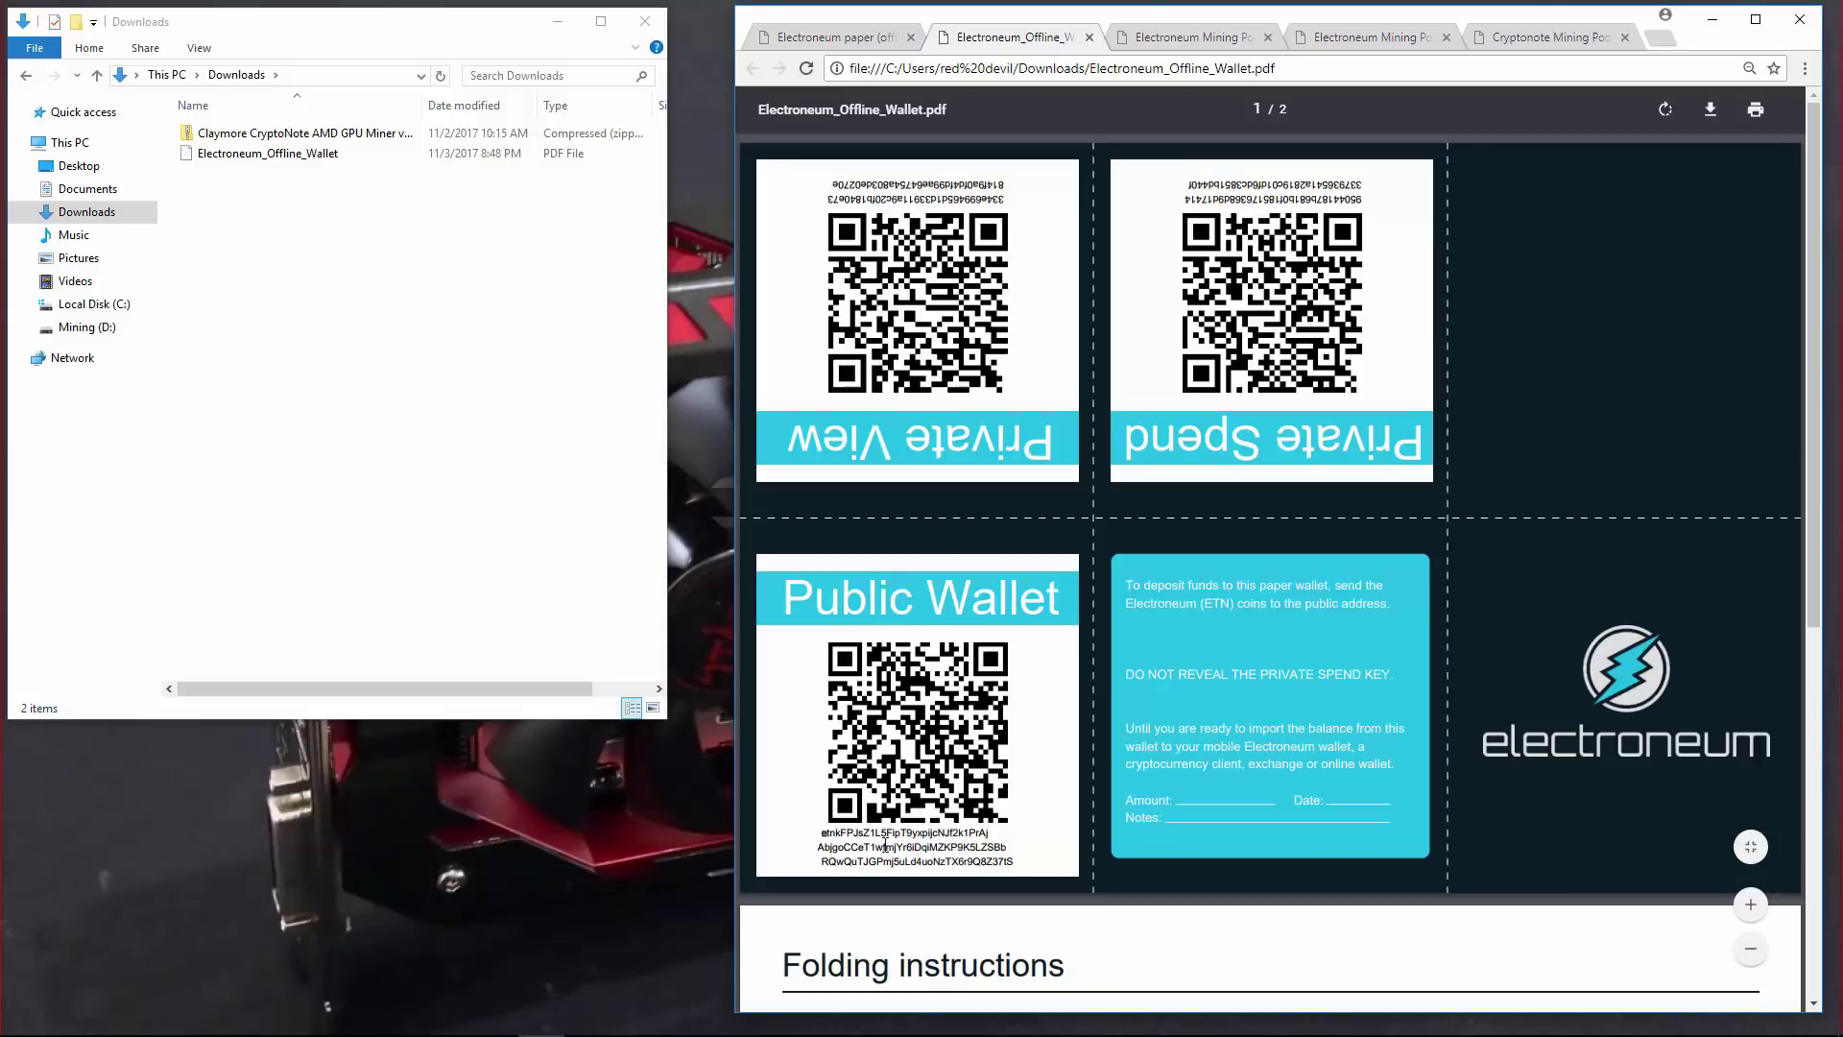
Select the public wallet address under the QR code, then scroll through both PDF pages.
{"action": "left_click_drag", "start_coordinate": [884, 846], "coordinate": [1023, 864]}
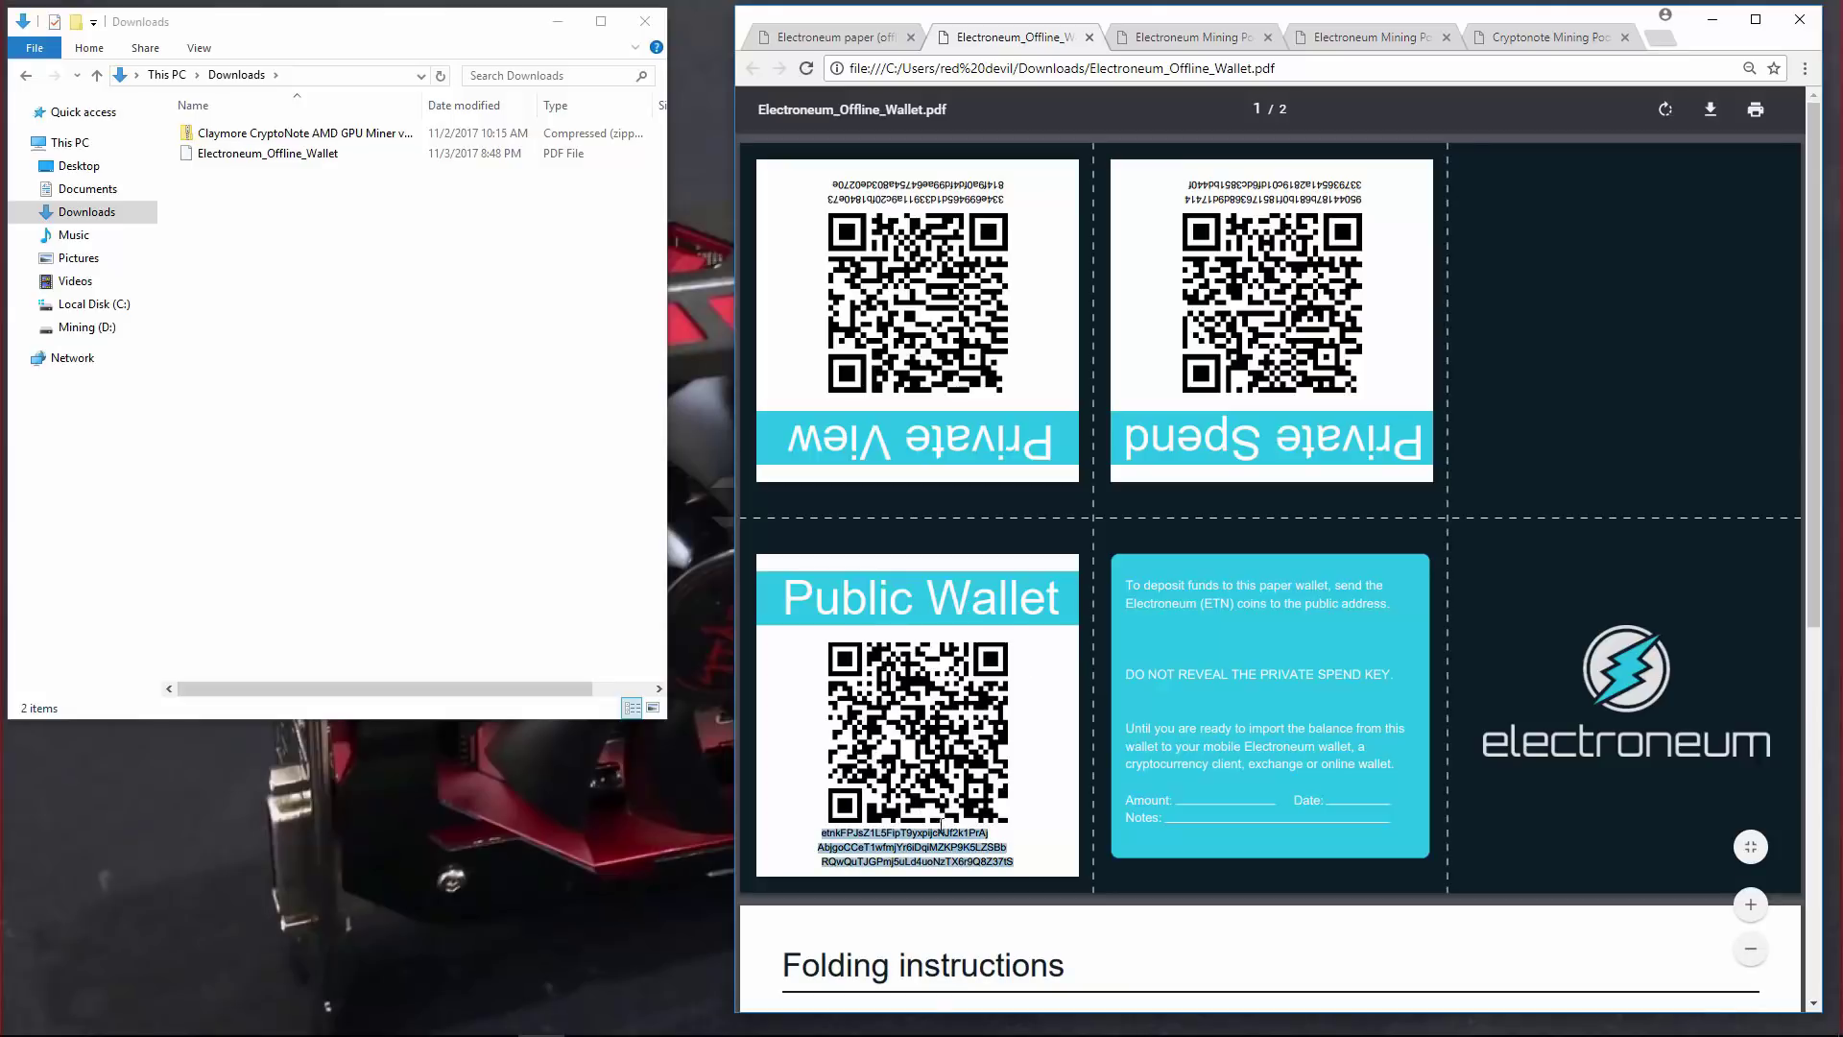
{"action": "left_click", "coordinate": [1031, 840]}
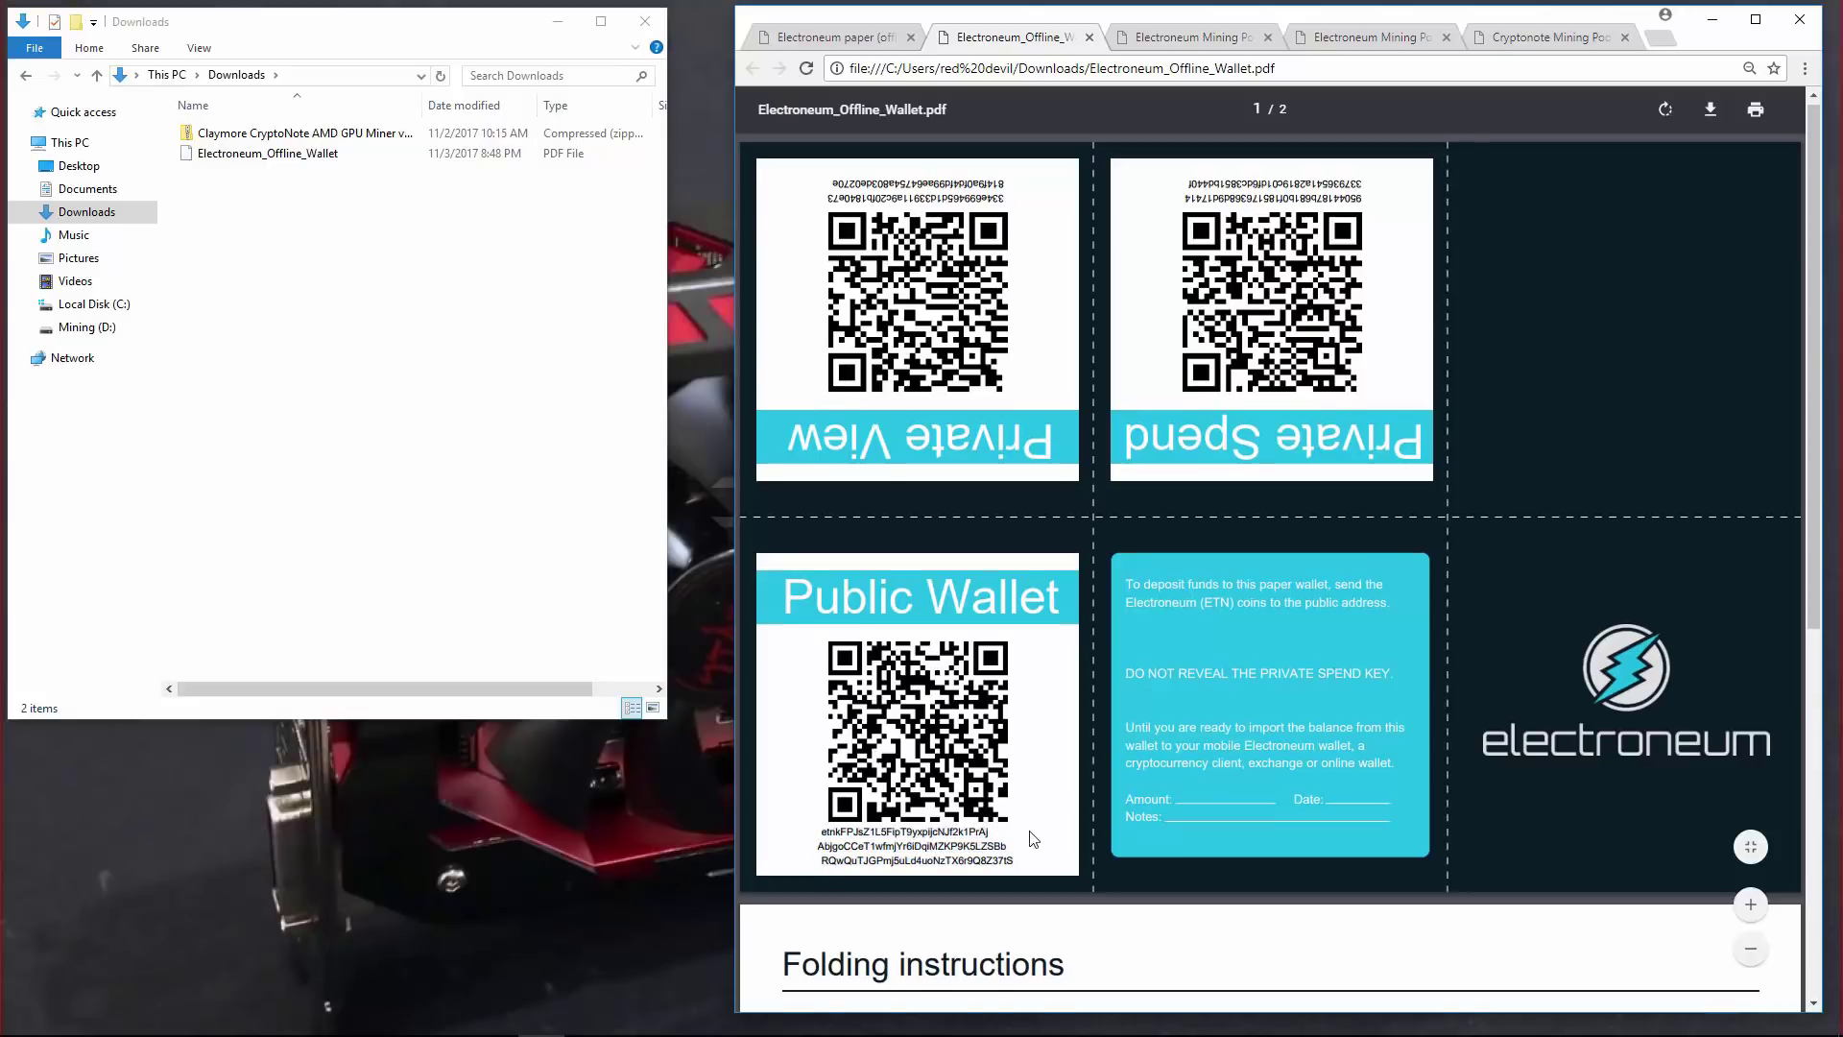
{"action": "scroll", "coordinate": [1032, 838], "scroll_direction": "down", "scroll_amount": 5}
{"action": "scroll", "coordinate": [1033, 836], "scroll_direction": "down", "scroll_amount": 2}
{"action": "scroll", "coordinate": [1031, 363], "scroll_direction": "up", "scroll_amount": 7}
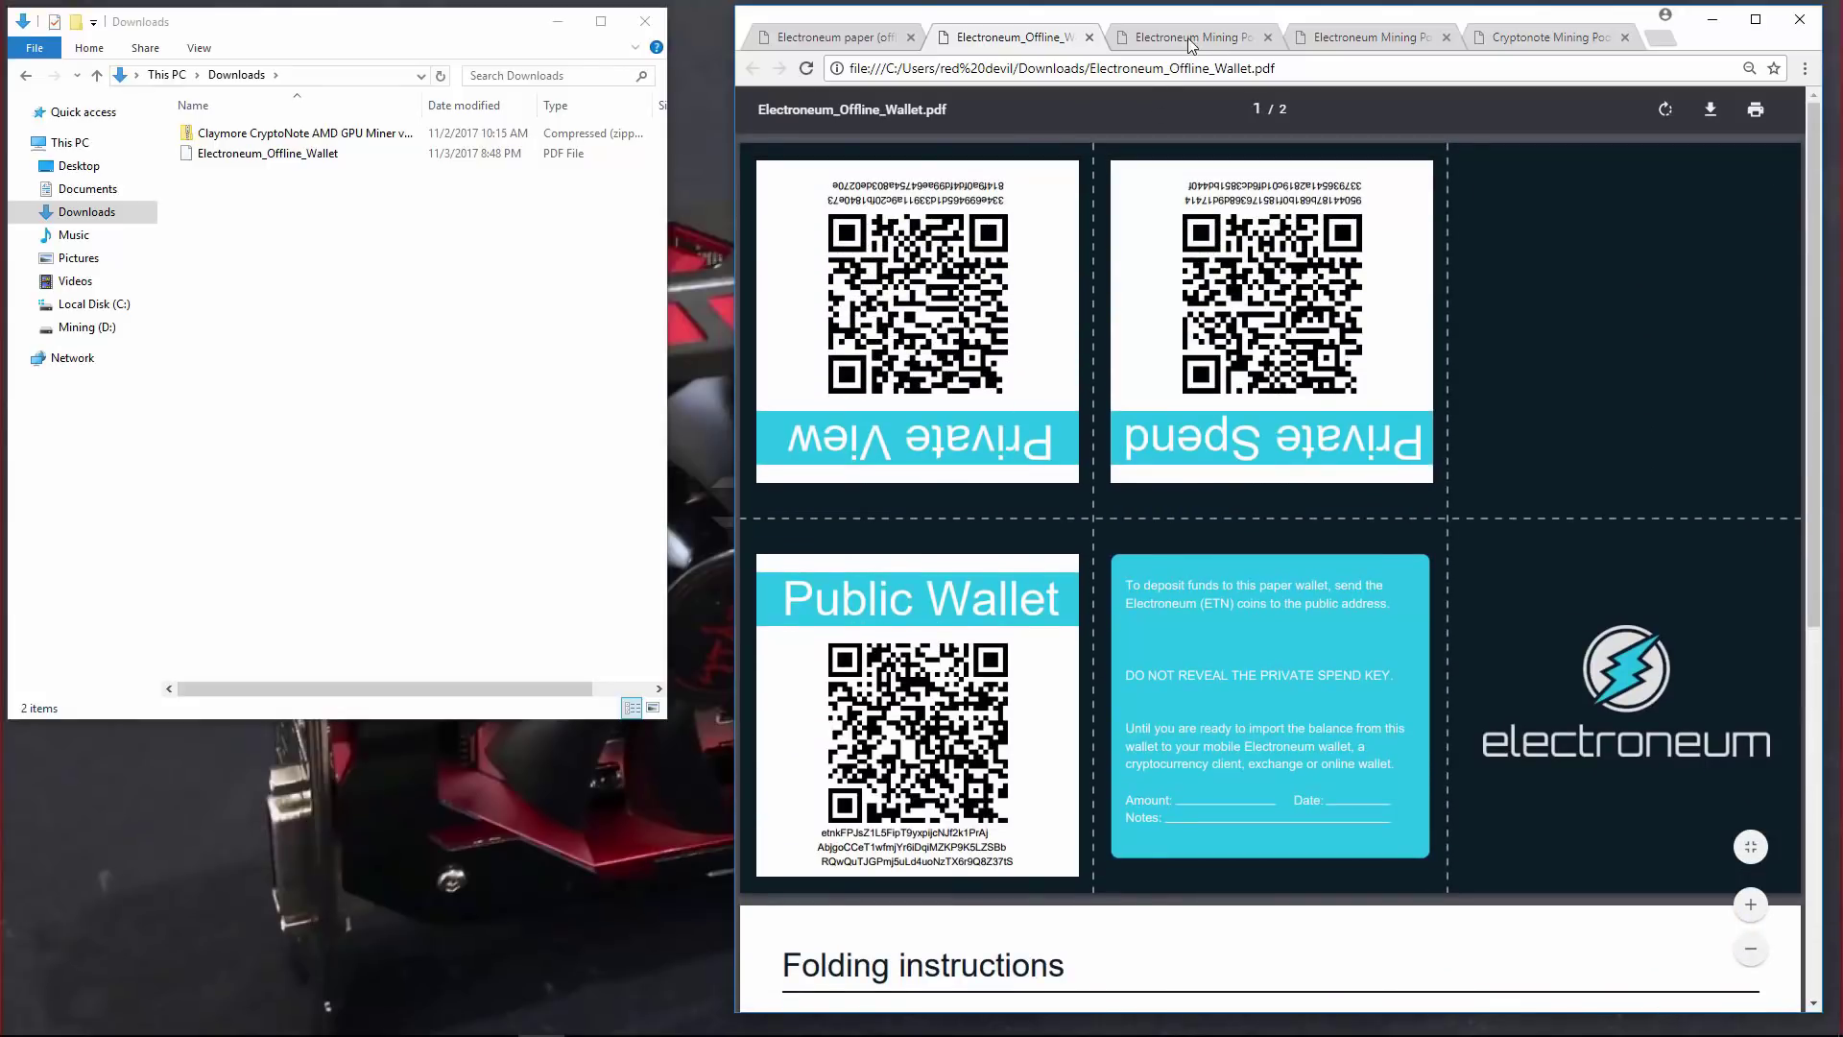
{"action": "left_click", "coordinate": [1188, 37]}
Highlight eupool in the official pool's address and its 1.47 MH/sec pool hash rate.
{"action": "left_click_drag", "start_coordinate": [1001, 68], "coordinate": [1118, 70]}
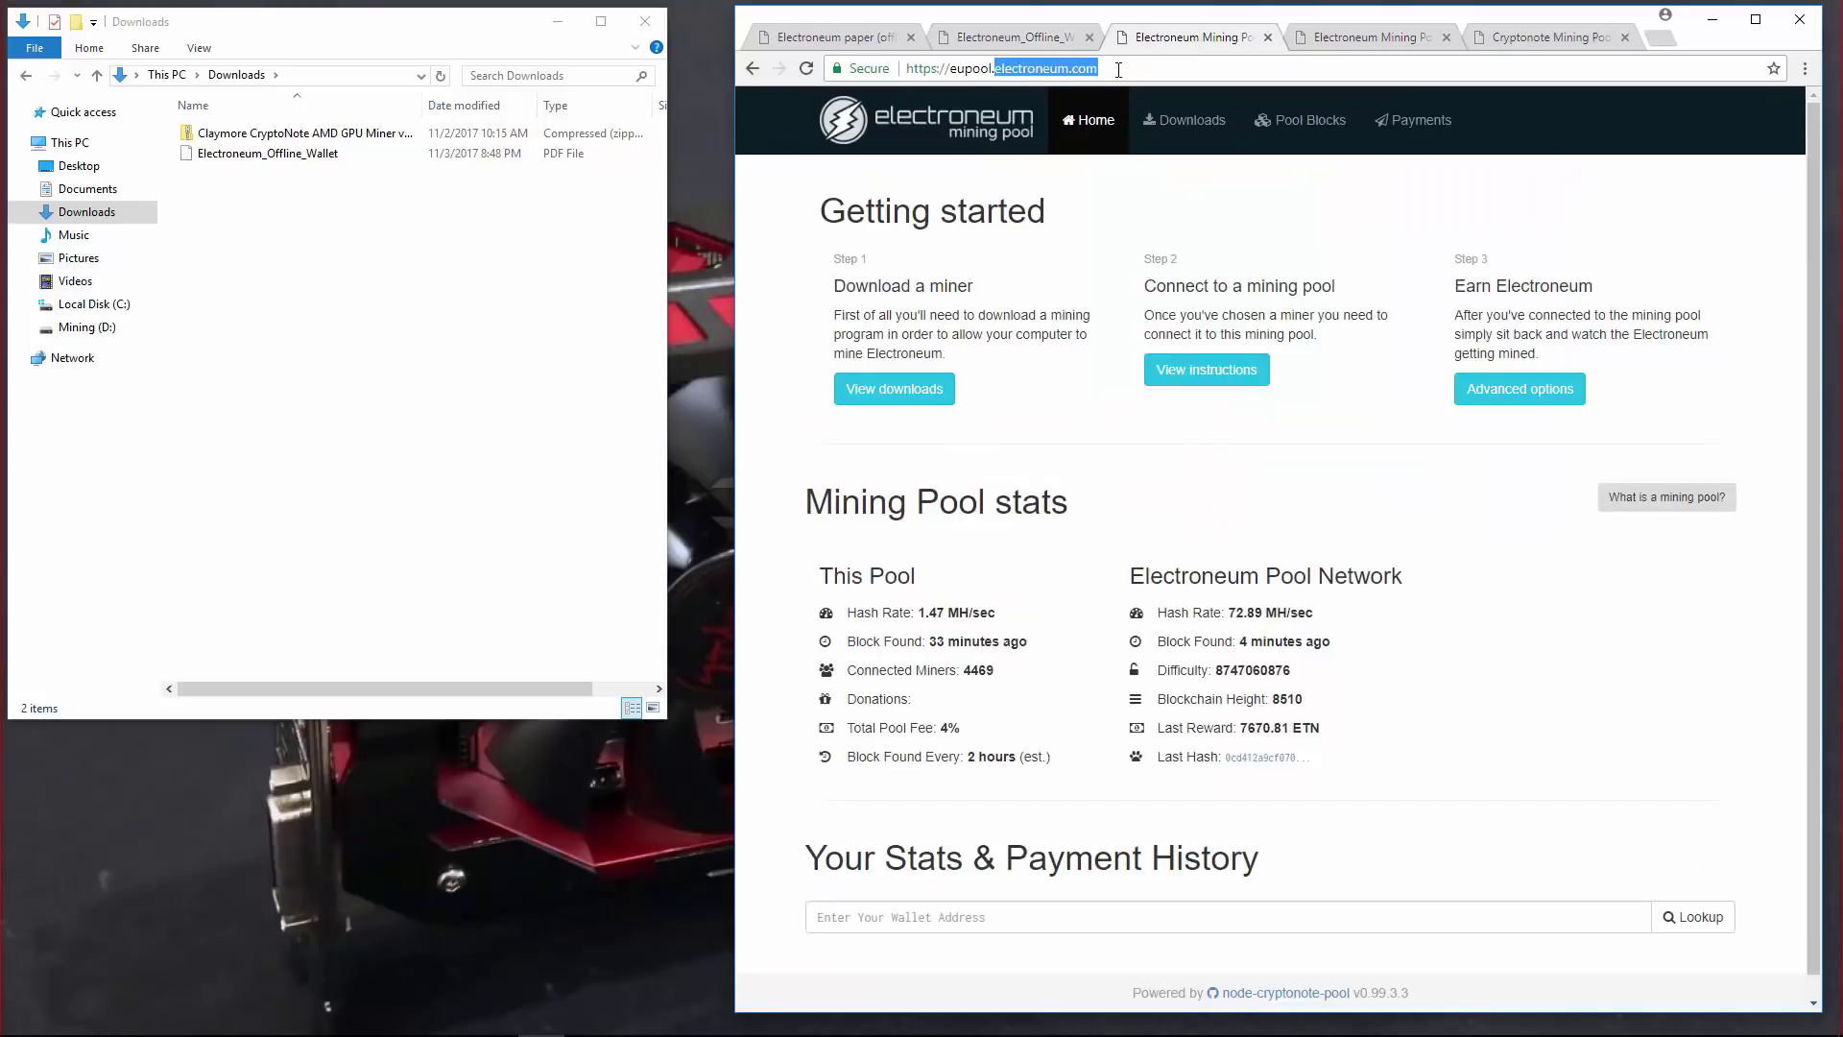
{"action": "left_click_drag", "start_coordinate": [950, 68], "coordinate": [979, 67]}
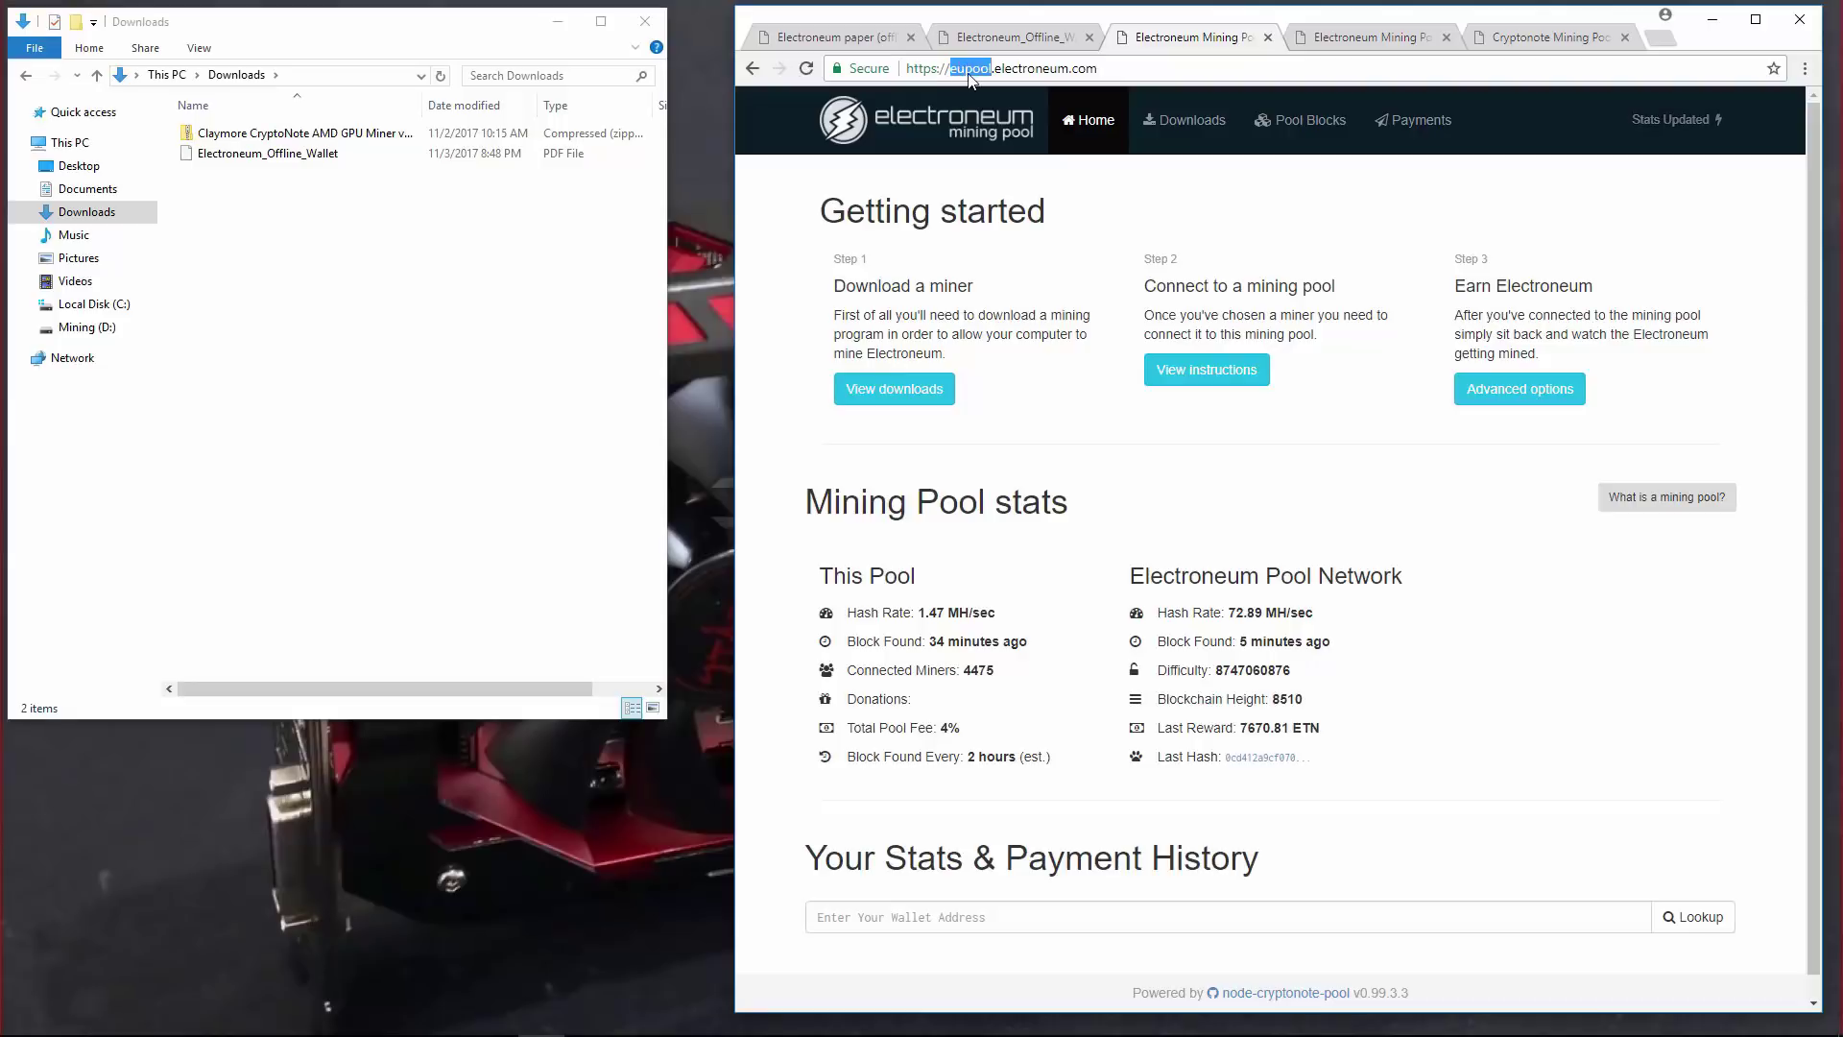
{"action": "left_click_drag", "start_coordinate": [999, 614], "coordinate": [912, 614]}
On electromine.fr, highlight the 13.03 MH/sec pool and 72.89 MH/sec network hash rates.
{"action": "left_click", "coordinate": [912, 614]}
{"action": "left_click", "coordinate": [1354, 38]}
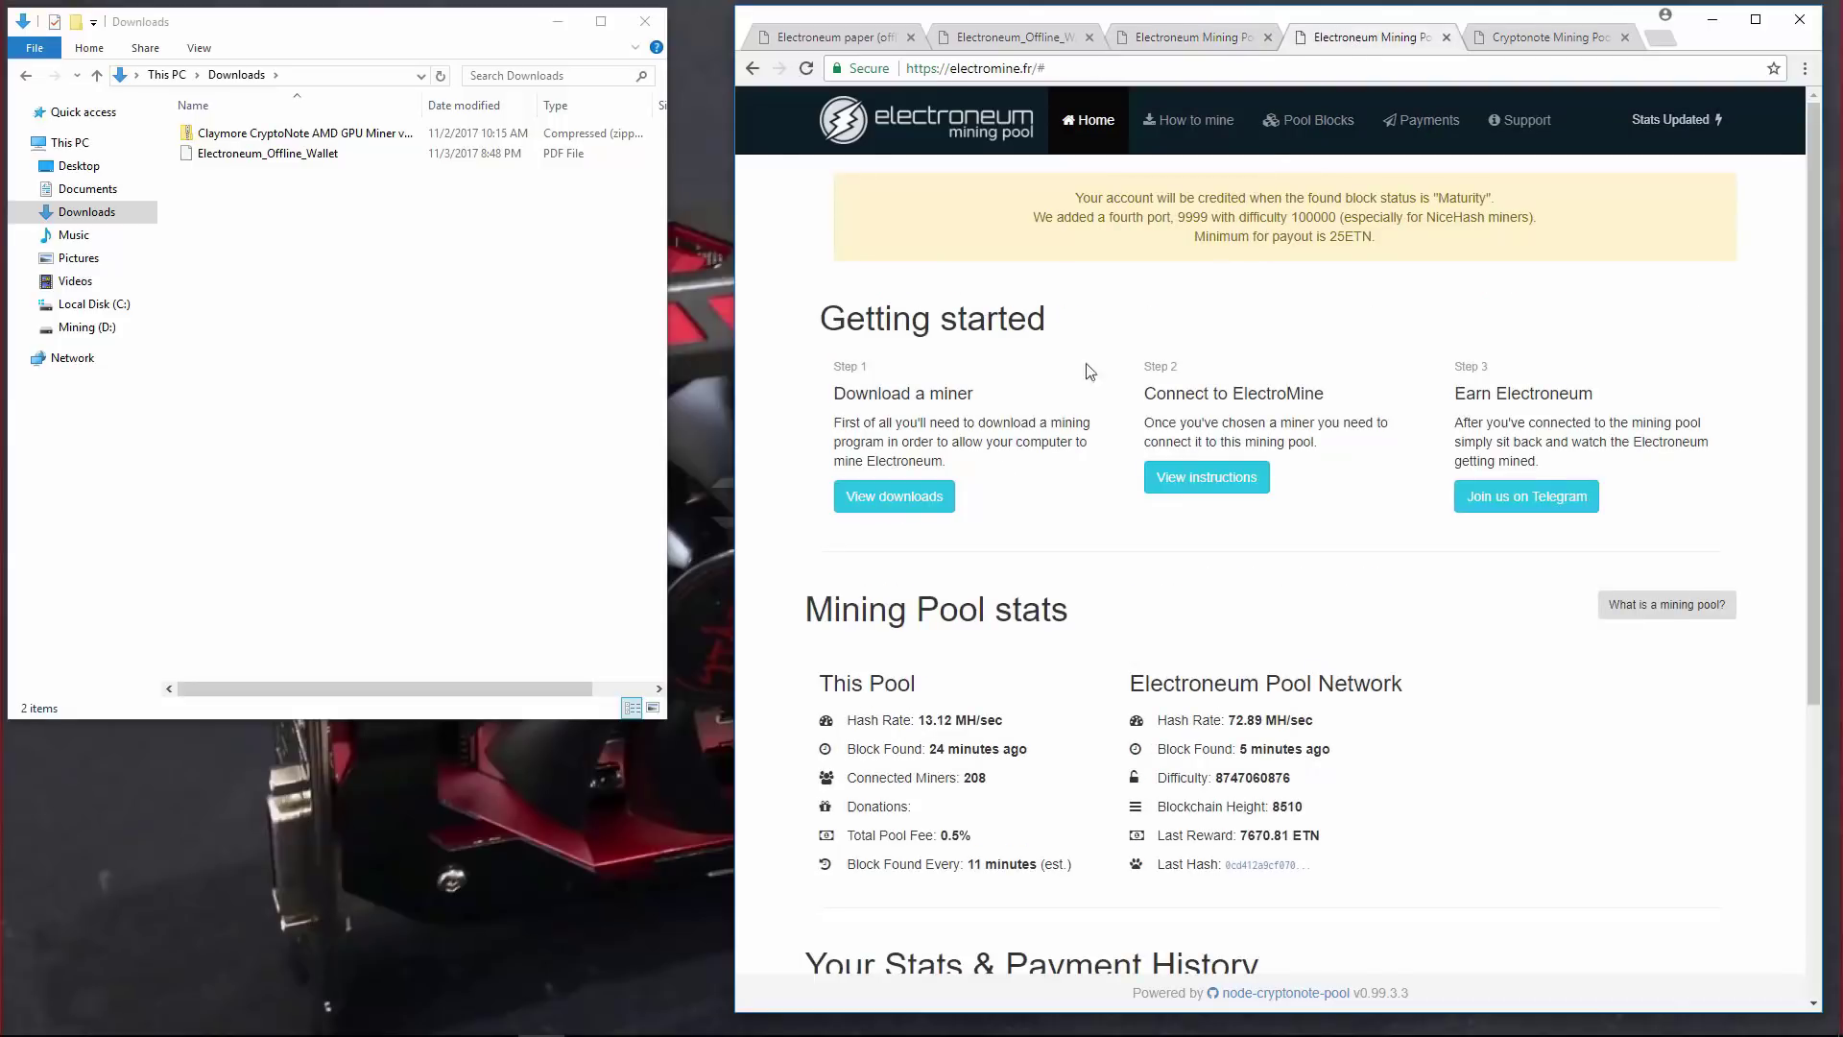
{"action": "left_click_drag", "start_coordinate": [977, 69], "coordinate": [1023, 68]}
{"action": "left_click", "coordinate": [1039, 70]}
{"action": "scroll", "coordinate": [1362, 519], "scroll_direction": "down", "scroll_amount": 2}
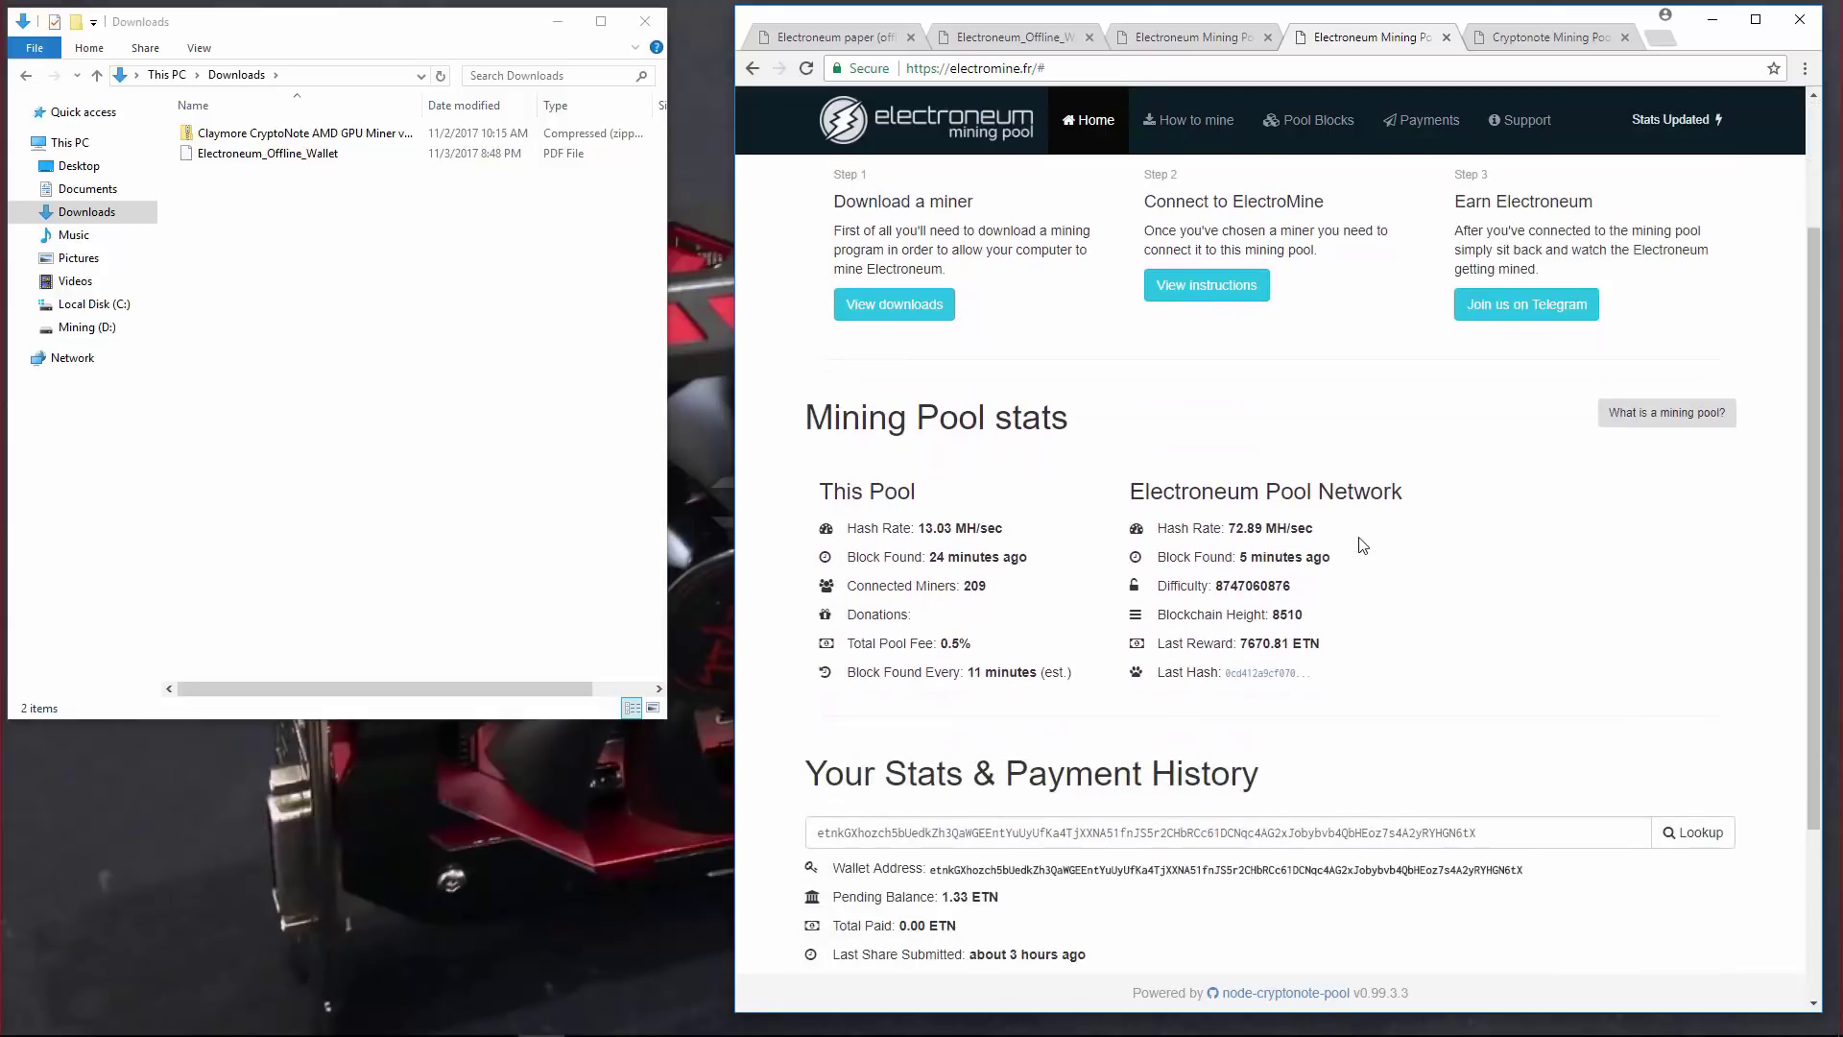
{"action": "left_click_drag", "start_coordinate": [920, 528], "coordinate": [1016, 538]}
{"action": "left_click_drag", "start_coordinate": [1227, 528], "coordinate": [1304, 530]}
{"action": "scroll", "coordinate": [1300, 534], "scroll_direction": "up", "scroll_amount": 2}
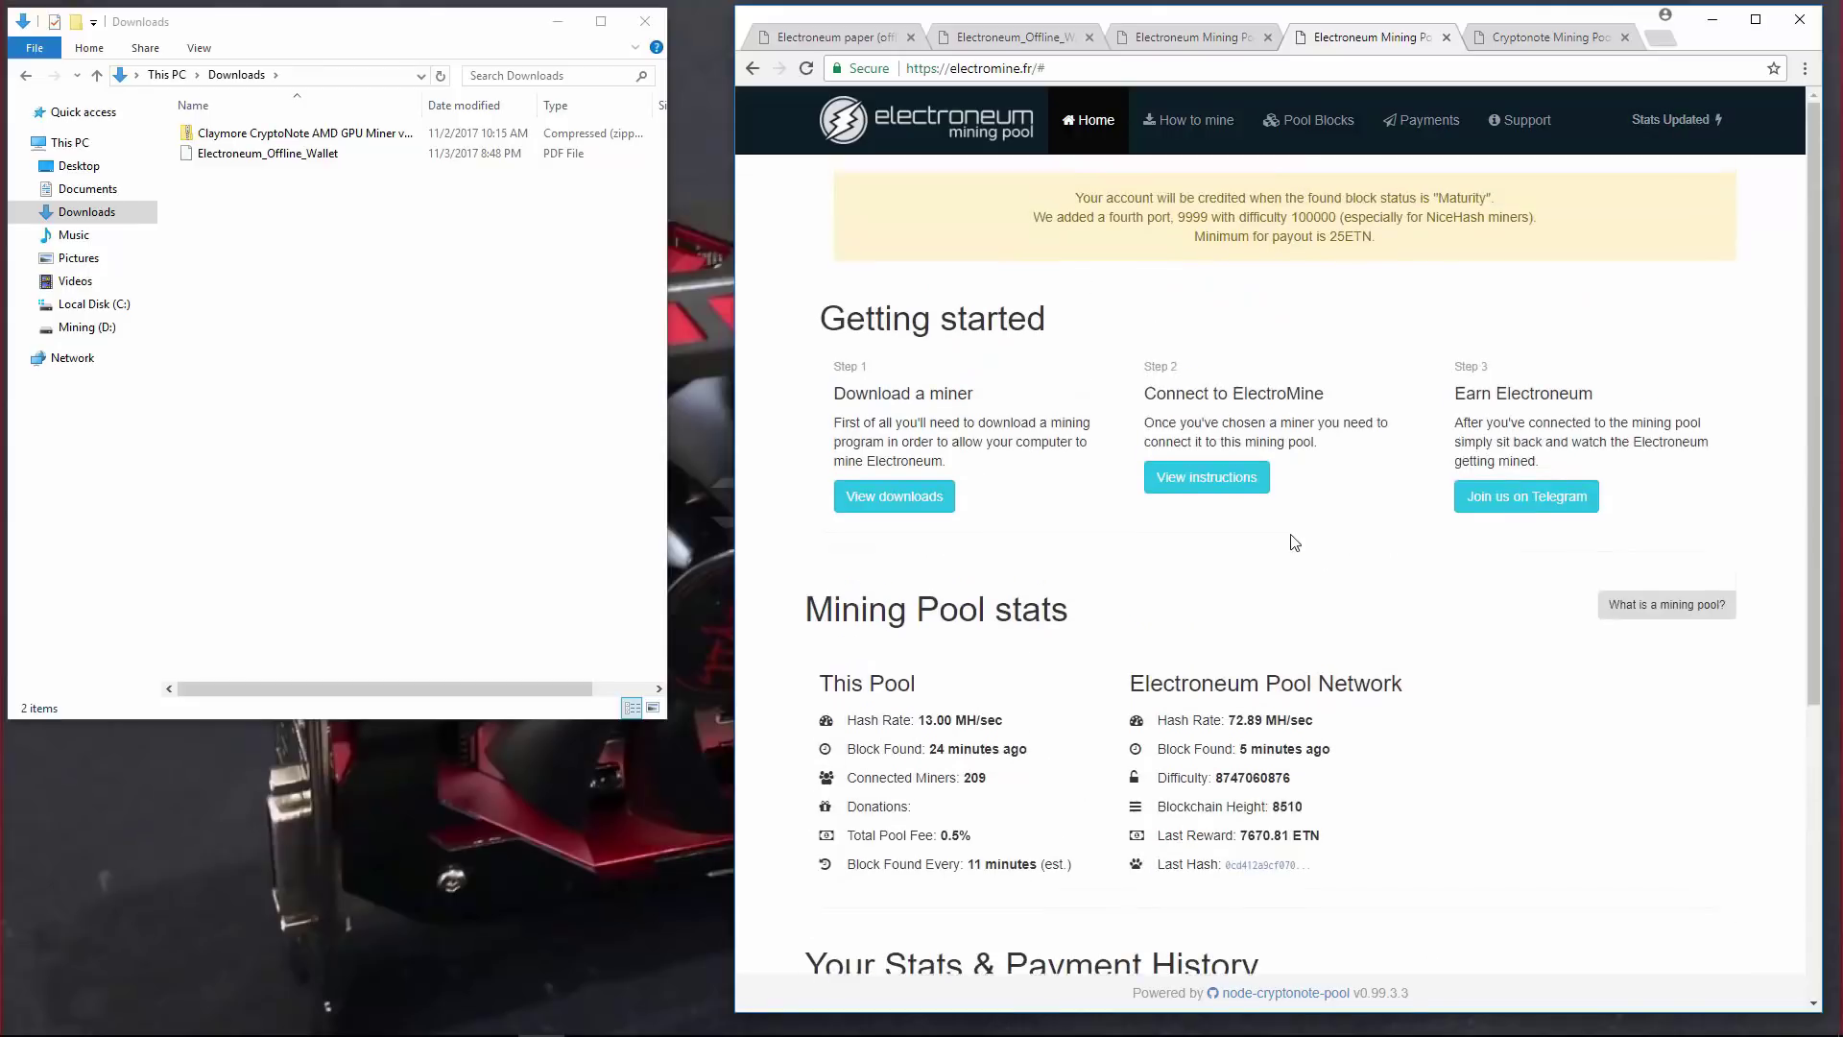
Open How to mine in a new tab and view the electroneum.hashparty.io pool page.
{"action": "right_click", "coordinate": [1195, 131]}
{"action": "left_click", "coordinate": [1211, 135]}
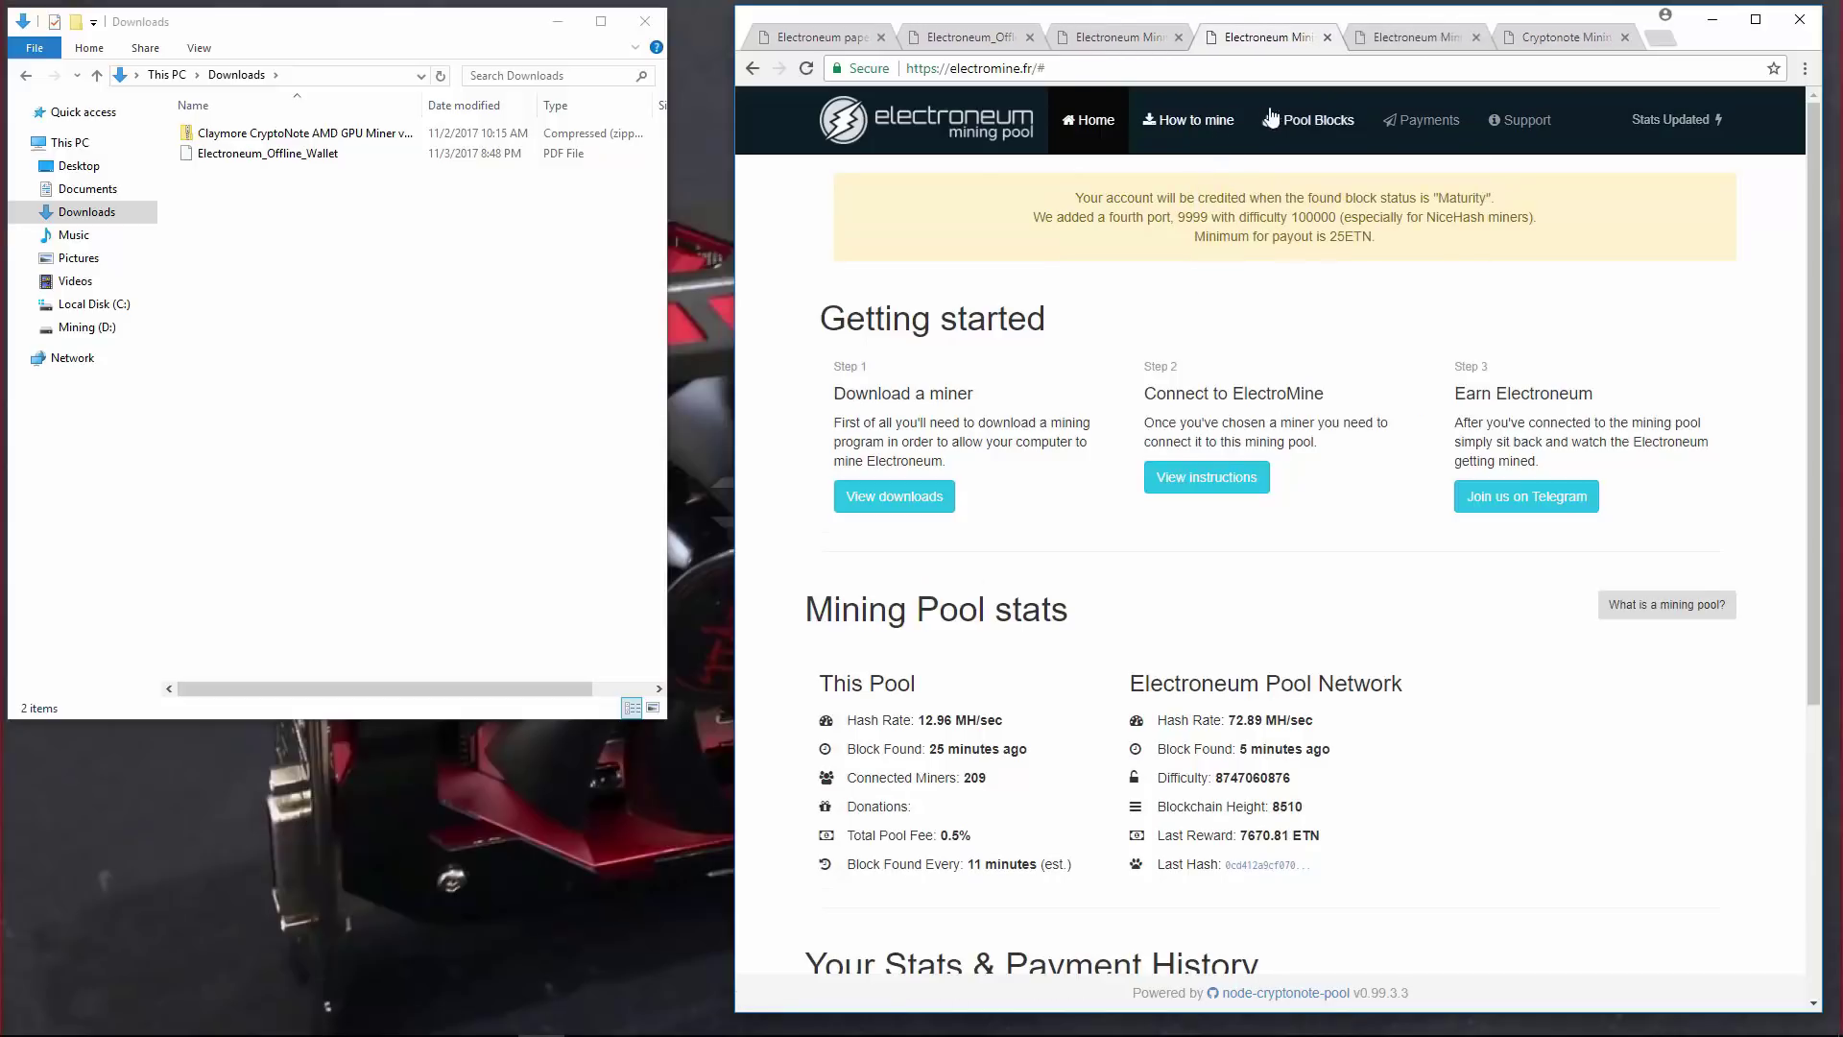
{"action": "left_click", "coordinate": [1565, 46]}
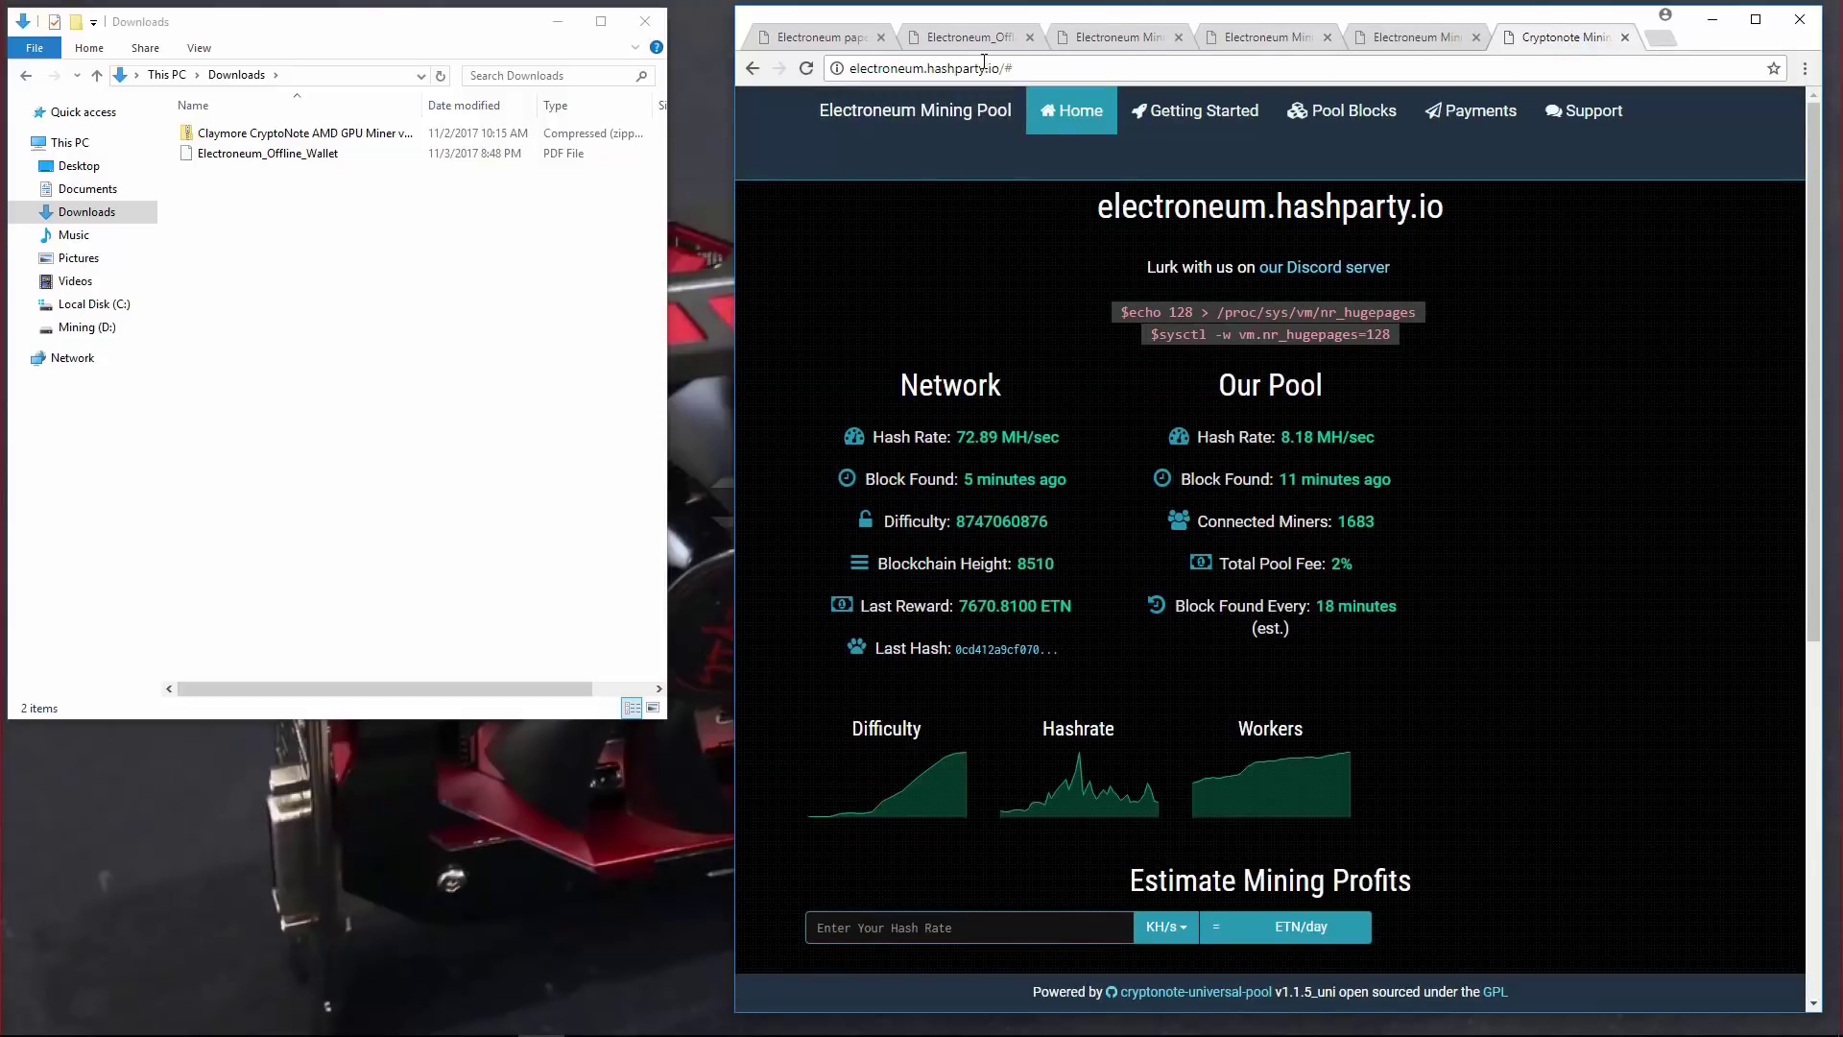
{"action": "left_click_drag", "start_coordinate": [999, 68], "coordinate": [808, 59]}
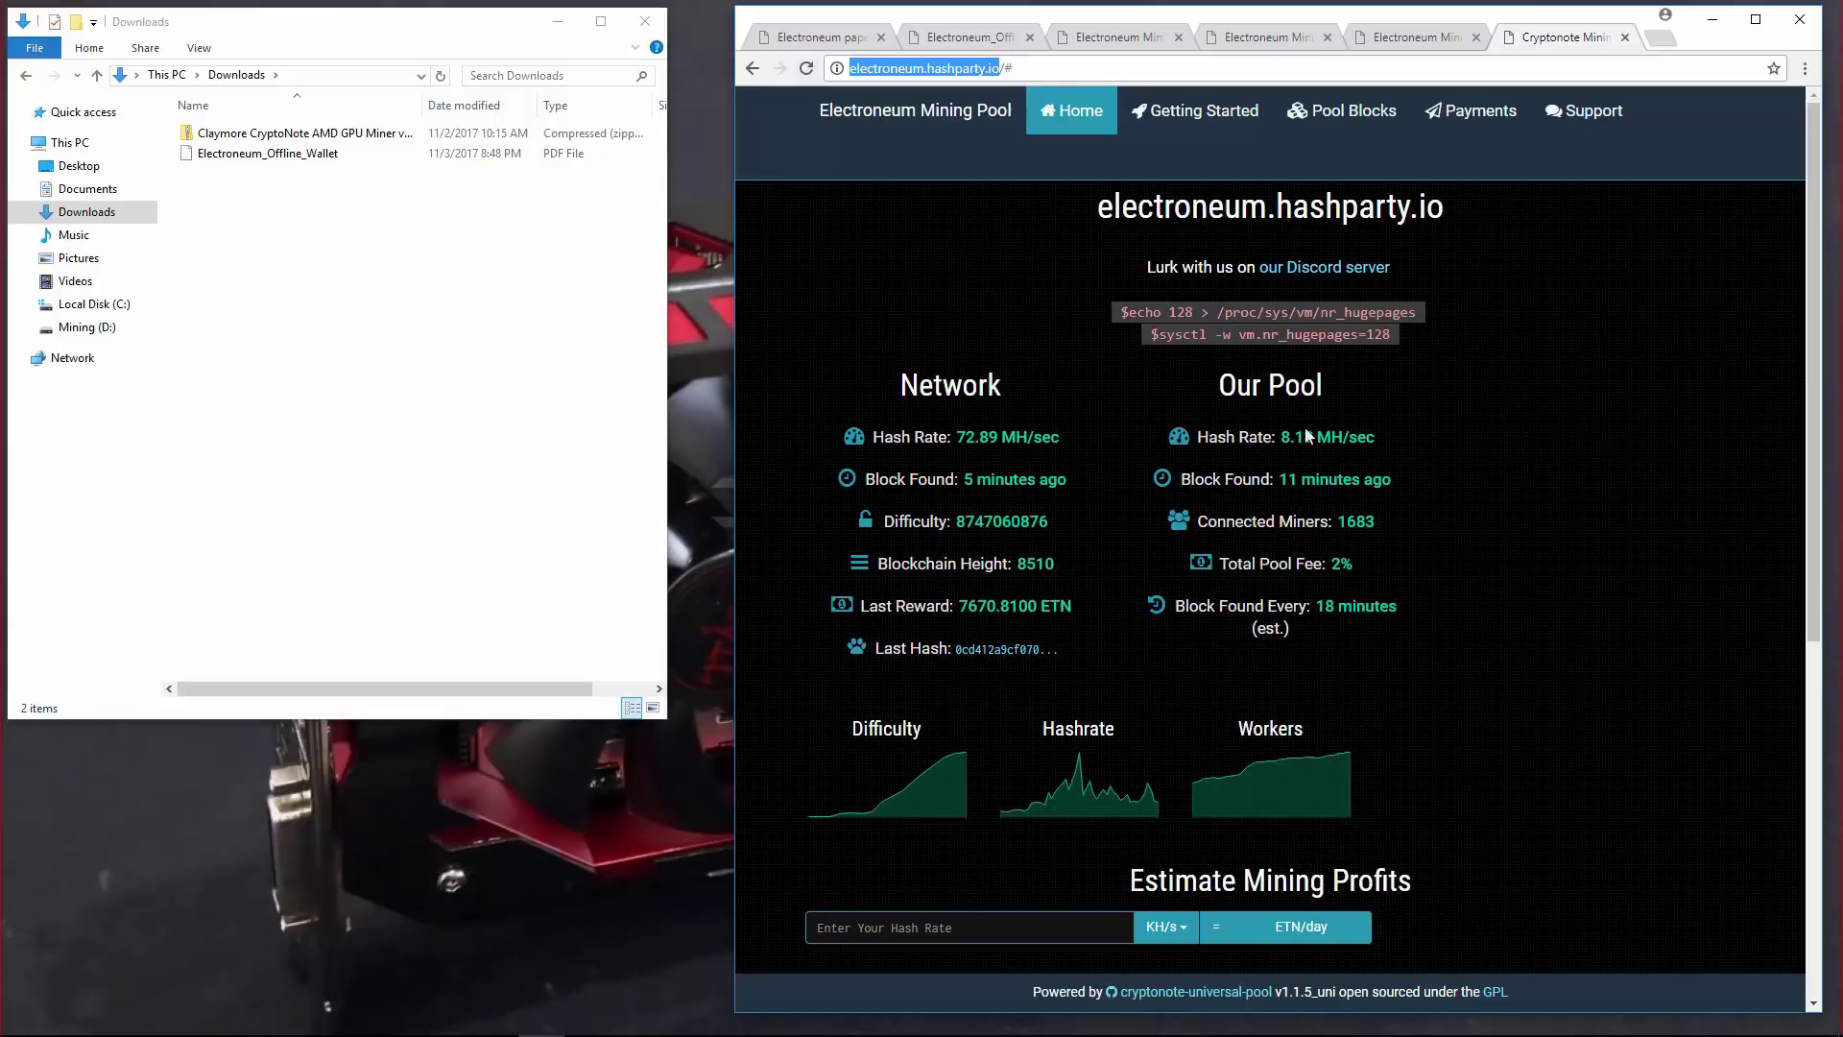
{"action": "scroll", "coordinate": [1305, 461], "scroll_direction": "down", "scroll_amount": 6}
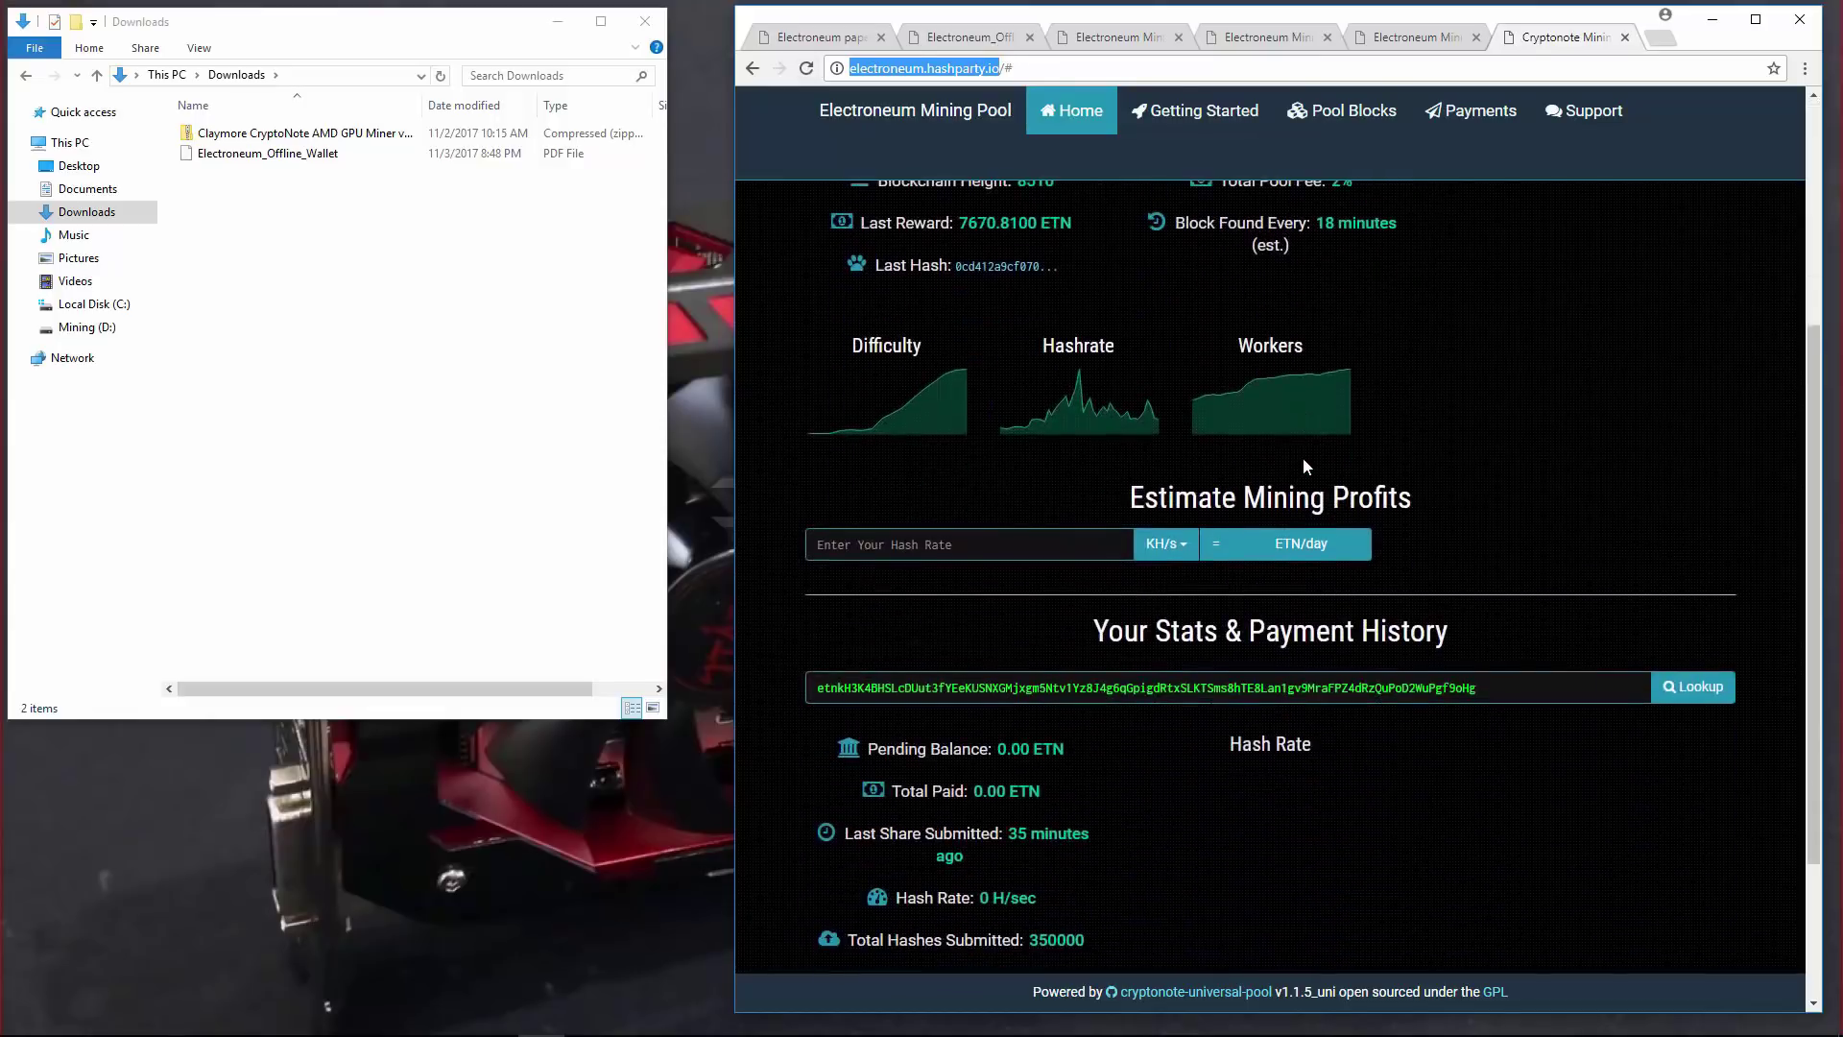
{"action": "scroll", "coordinate": [1299, 458], "scroll_direction": "up", "scroll_amount": 6}
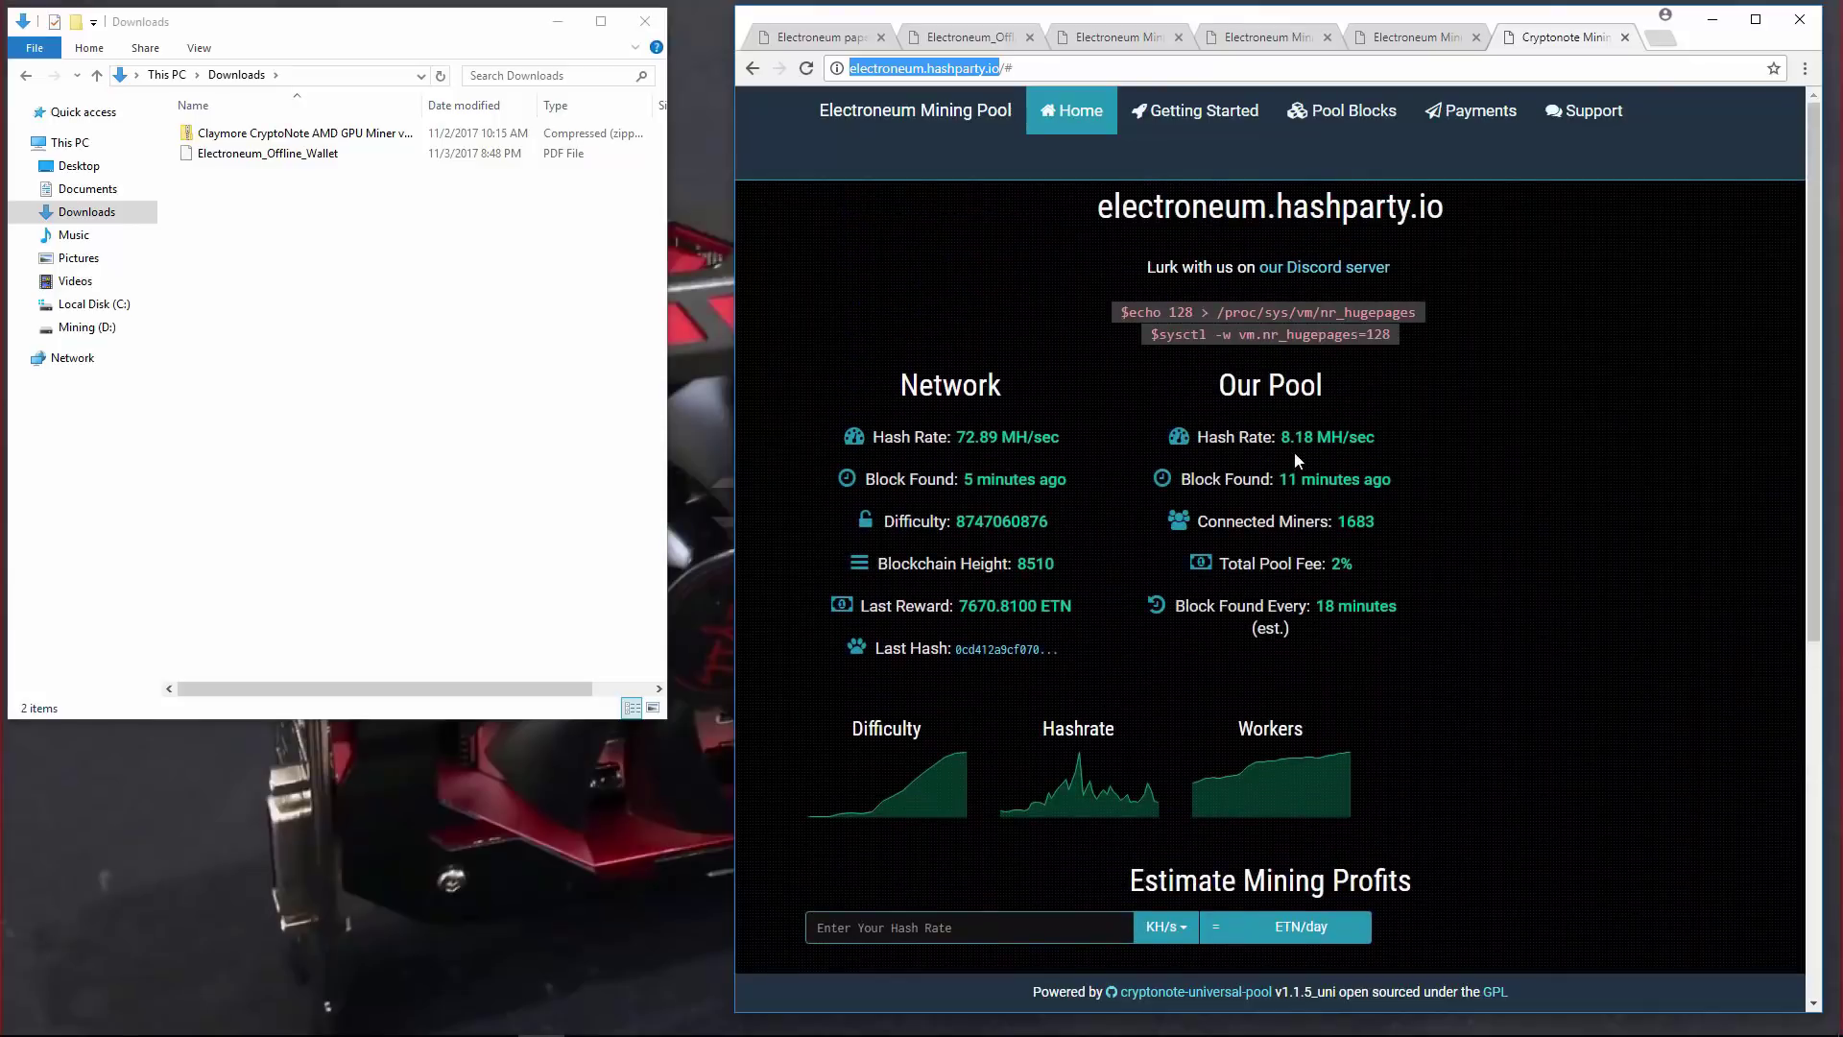
Open Getting Started and highlight mining ports 3333, 5555 and 7777.
{"action": "left_click", "coordinate": [1171, 114]}
{"action": "scroll", "coordinate": [1094, 357], "scroll_direction": "down", "scroll_amount": 1}
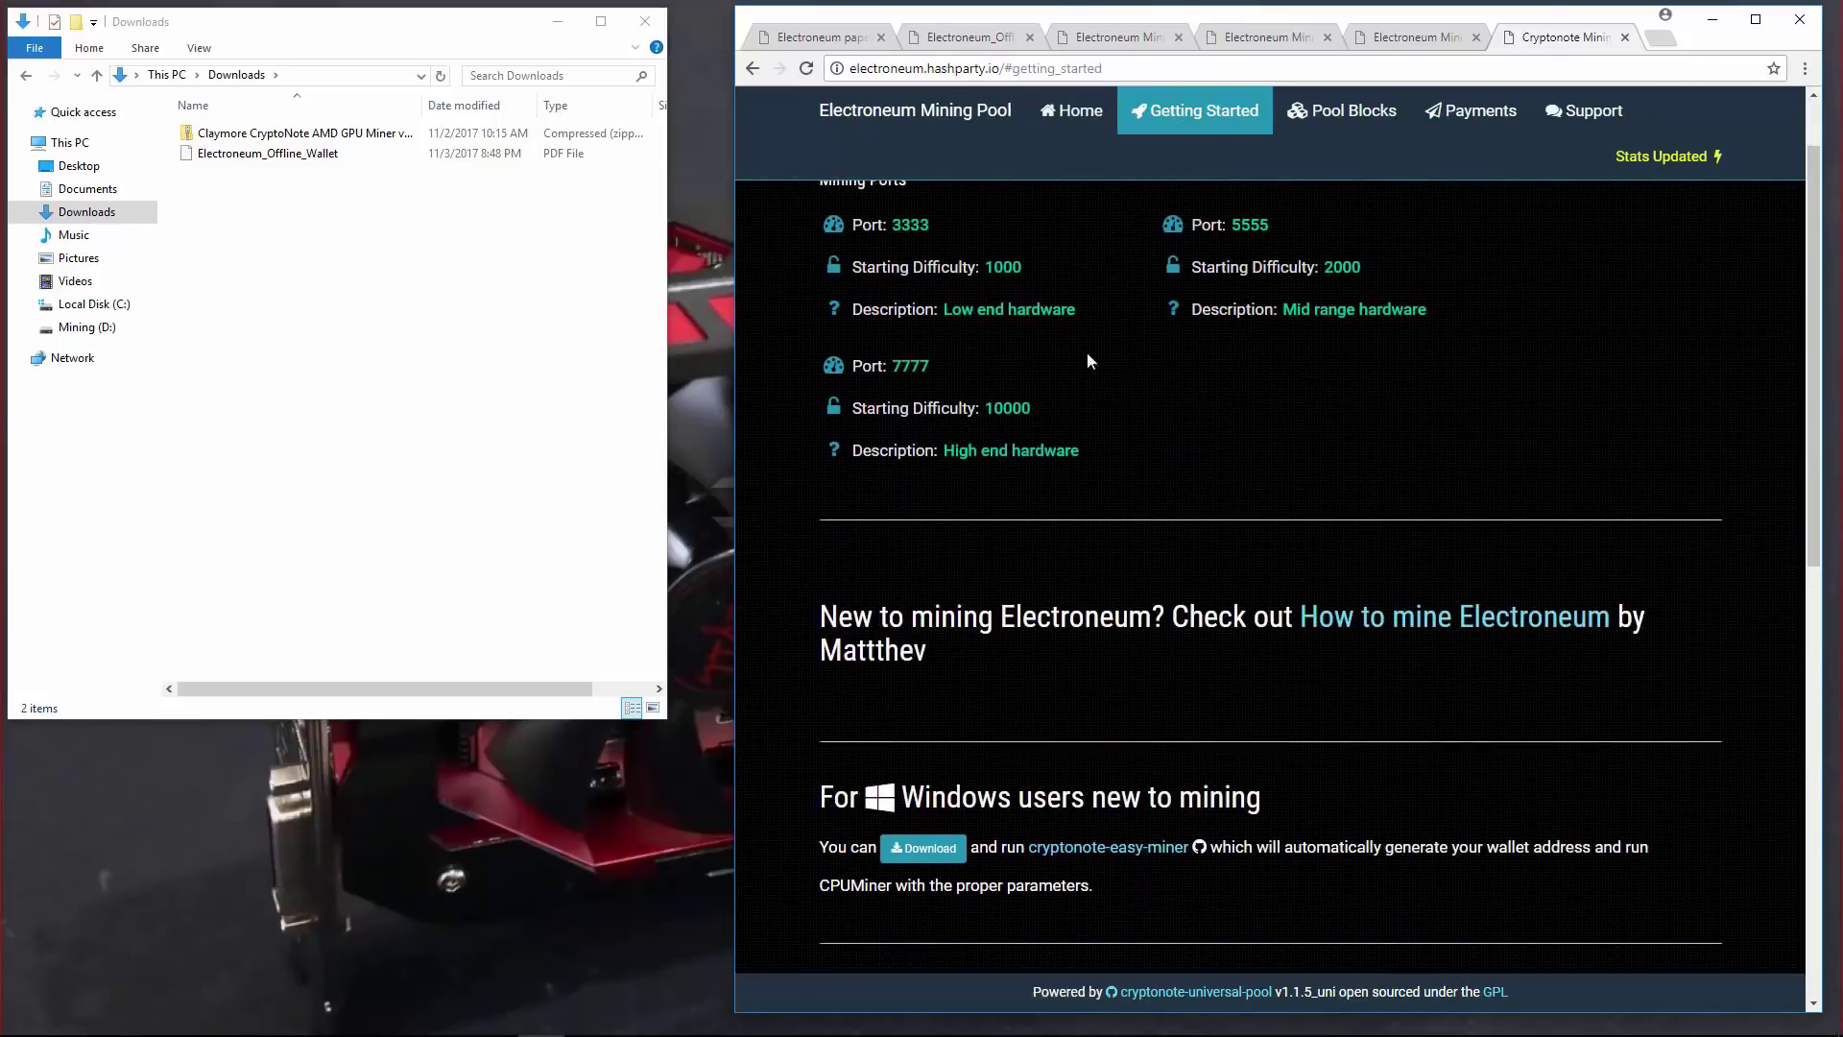
{"action": "scroll", "coordinate": [1036, 355], "scroll_direction": "up", "scroll_amount": 1}
{"action": "left_click_drag", "start_coordinate": [892, 320], "coordinate": [954, 327]}
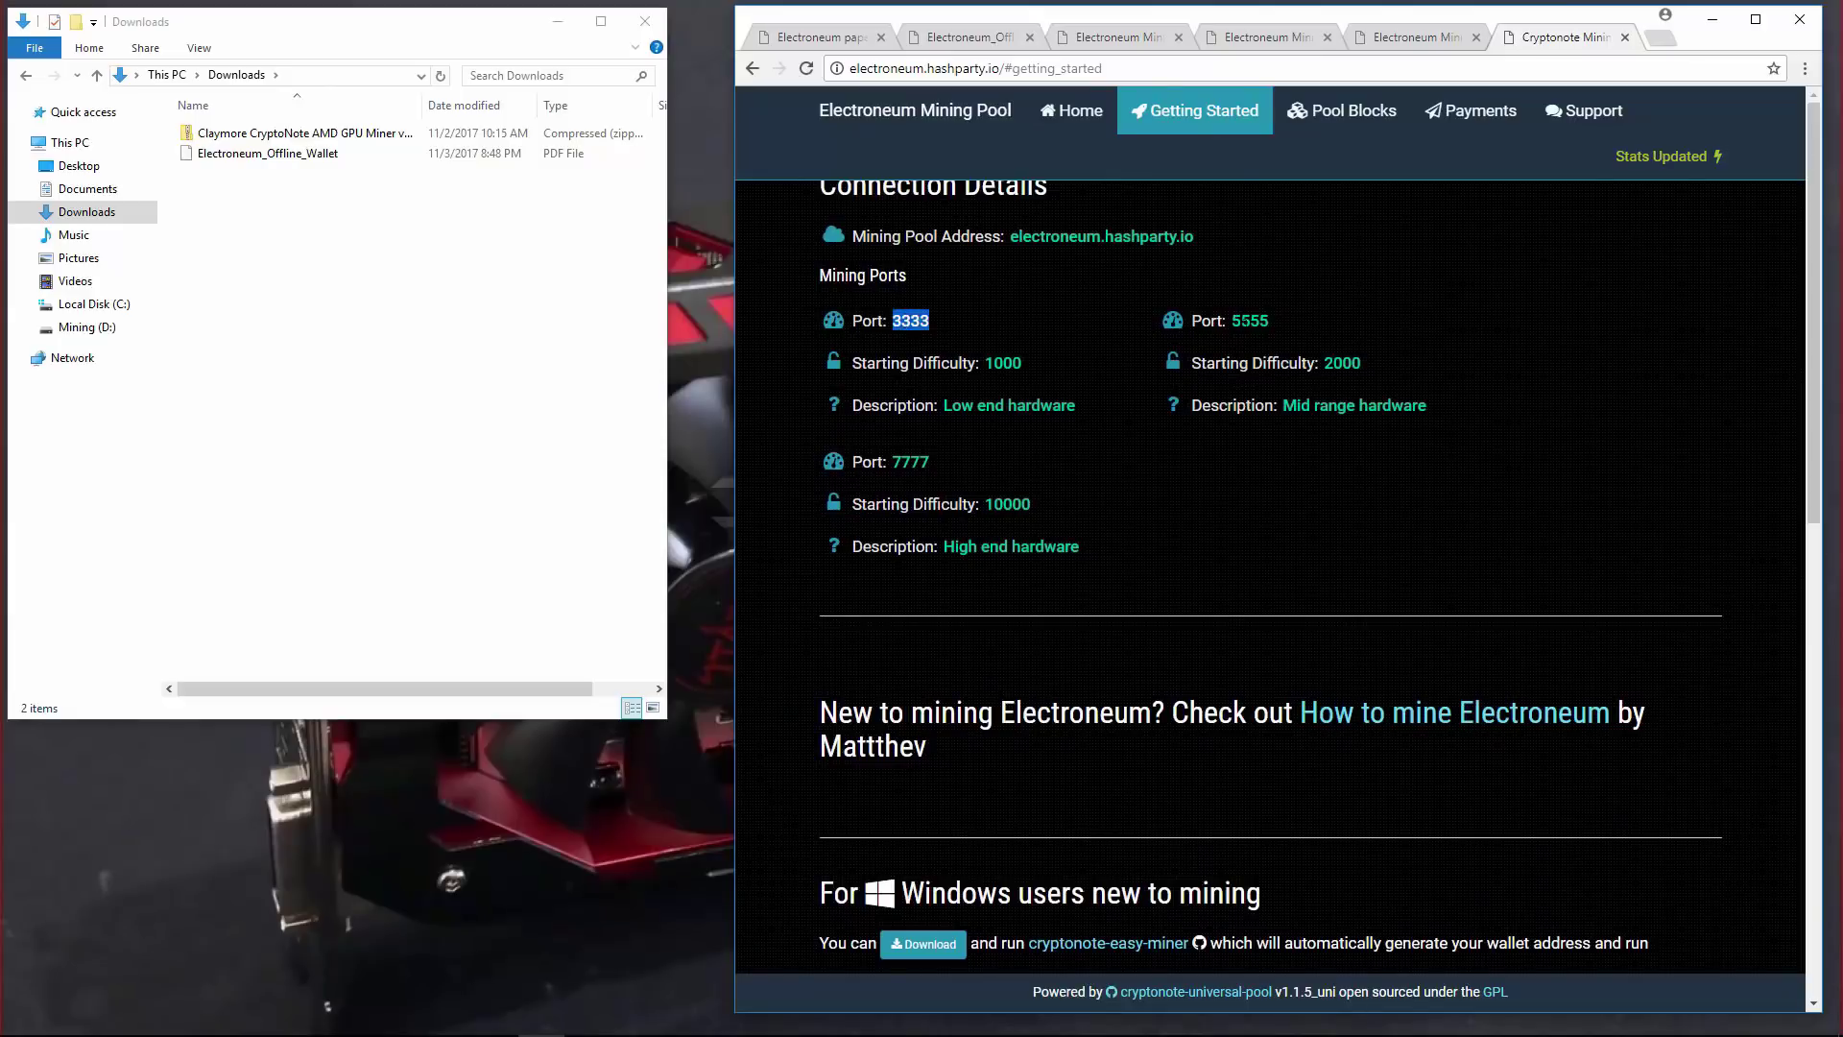
{"action": "double_click", "coordinate": [1244, 321]}
{"action": "double_click", "coordinate": [910, 462]}
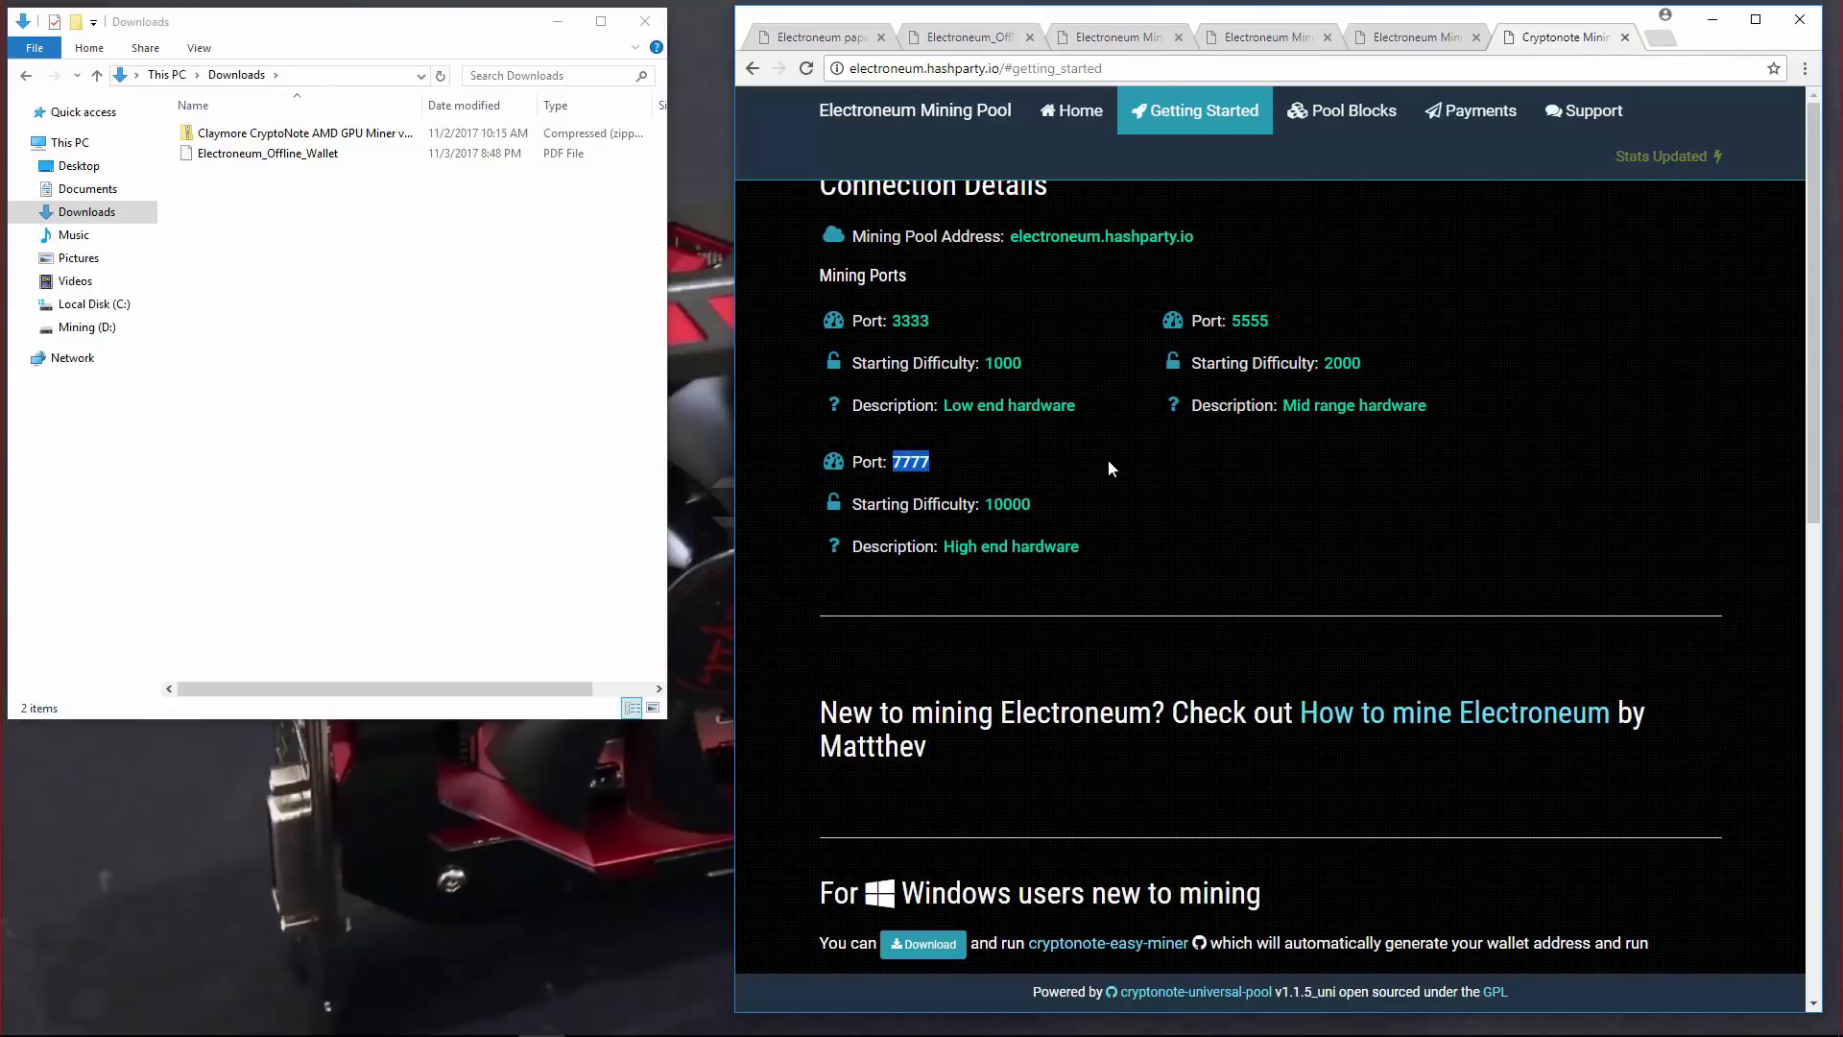
In the miner table, highlight Claymore GPU Miner (OpenCL AMD), ccminer (tsiv) and Claymore CPU Miner.
{"action": "scroll", "coordinate": [1108, 459], "scroll_direction": "down", "scroll_amount": 4}
{"action": "scroll", "coordinate": [1109, 457], "scroll_direction": "down", "scroll_amount": 6}
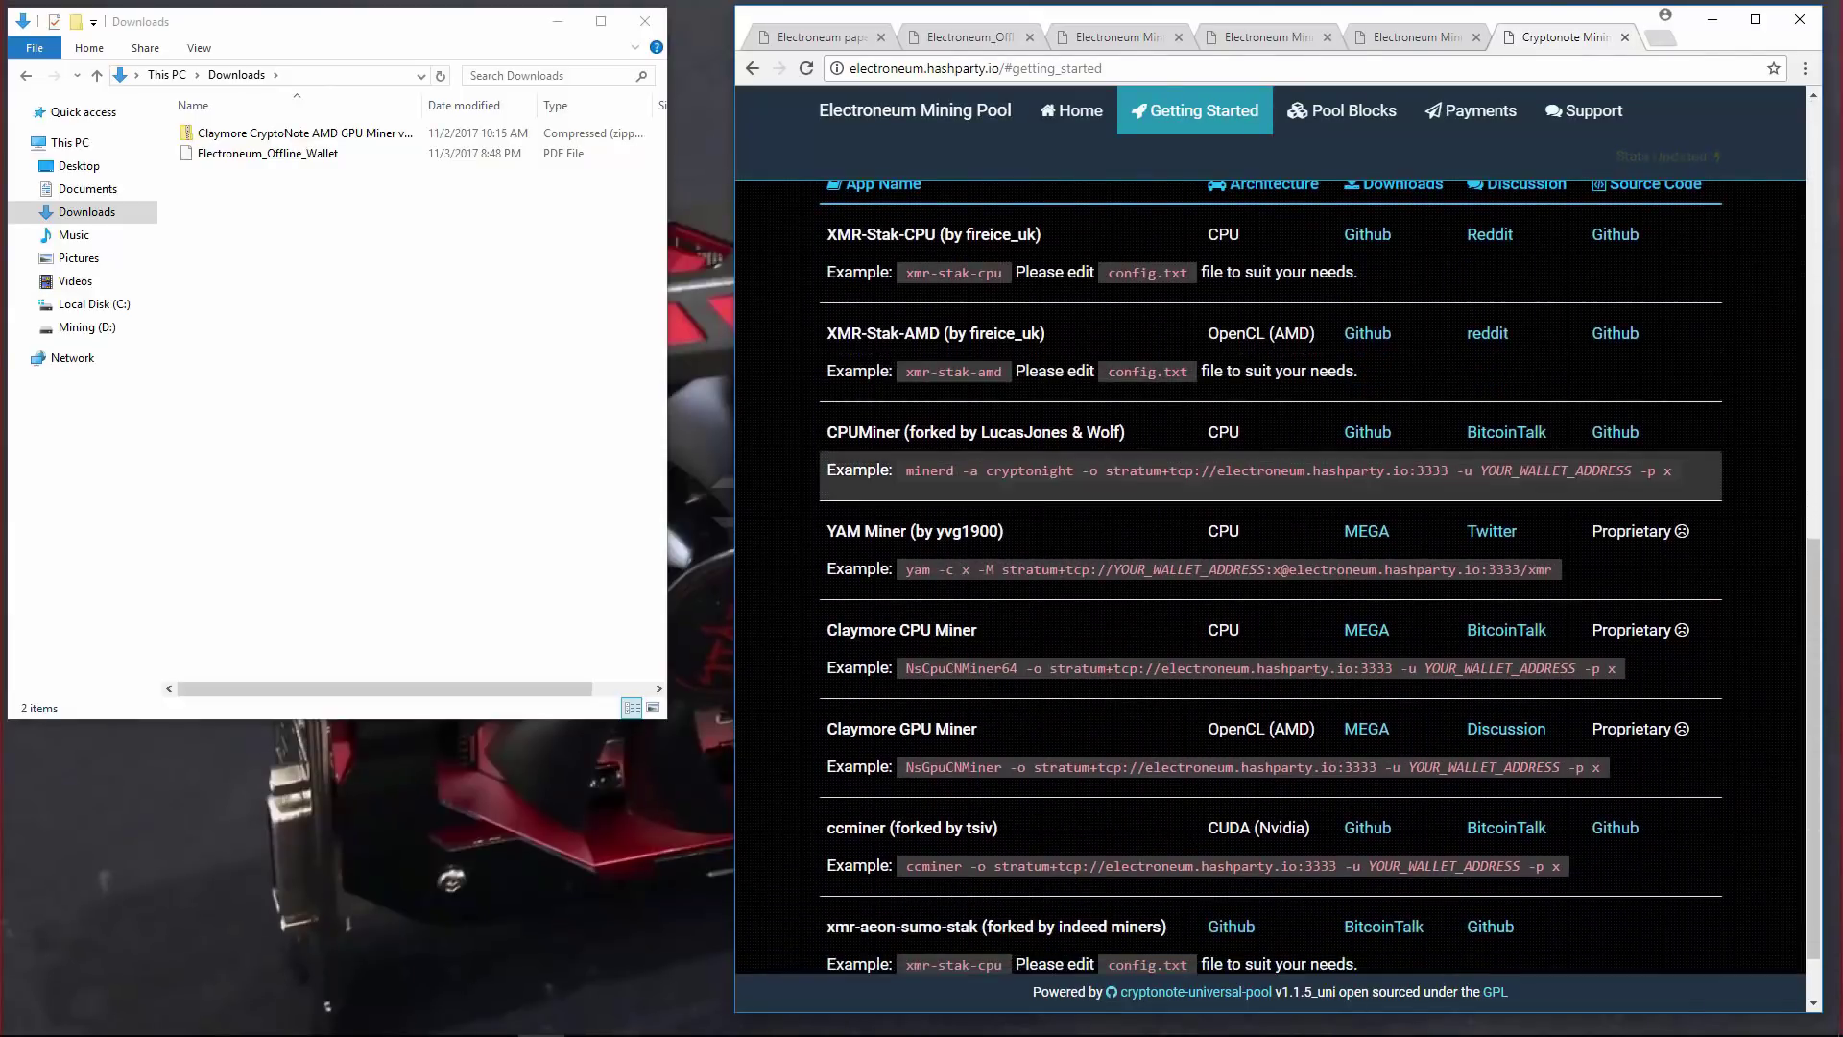
{"action": "scroll", "coordinate": [898, 480], "scroll_direction": "down", "scroll_amount": 1}
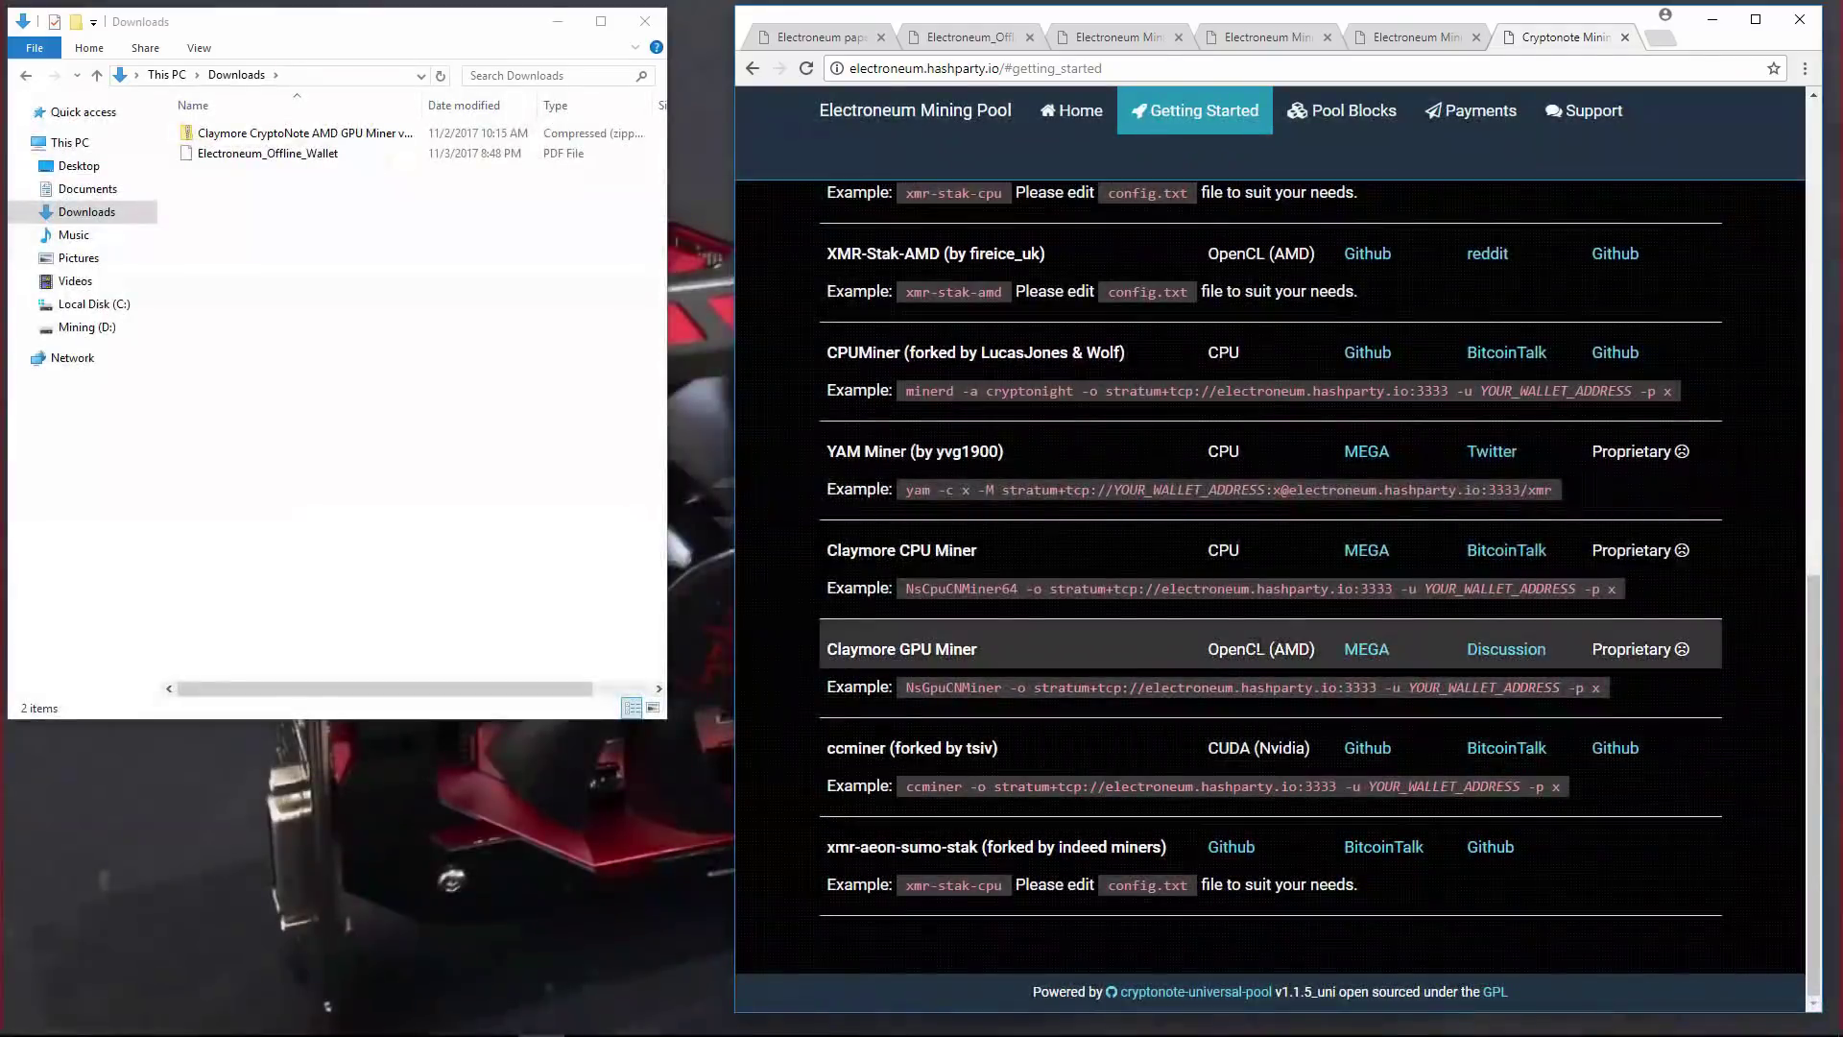
{"action": "left_click_drag", "start_coordinate": [1321, 659], "coordinate": [1208, 654]}
{"action": "left_click_drag", "start_coordinate": [1031, 652], "coordinate": [824, 650]}
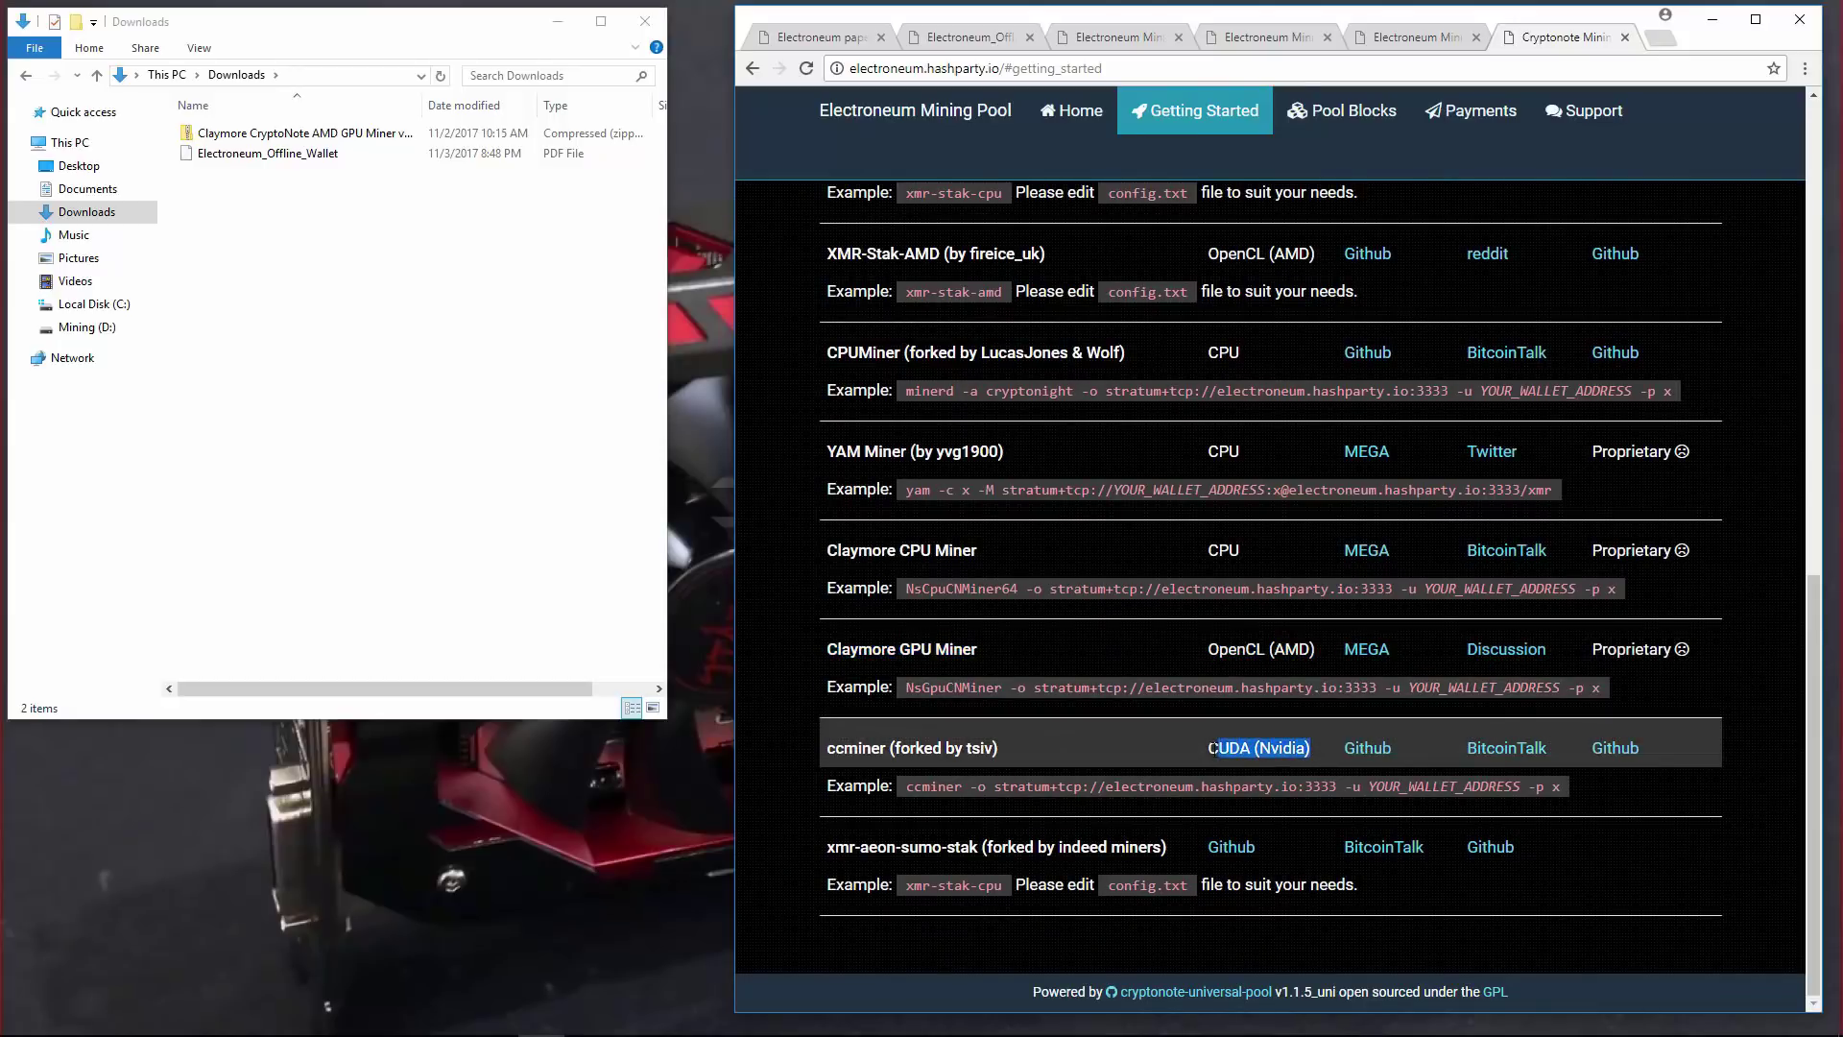
{"action": "left_click_drag", "start_coordinate": [999, 747], "coordinate": [836, 746]}
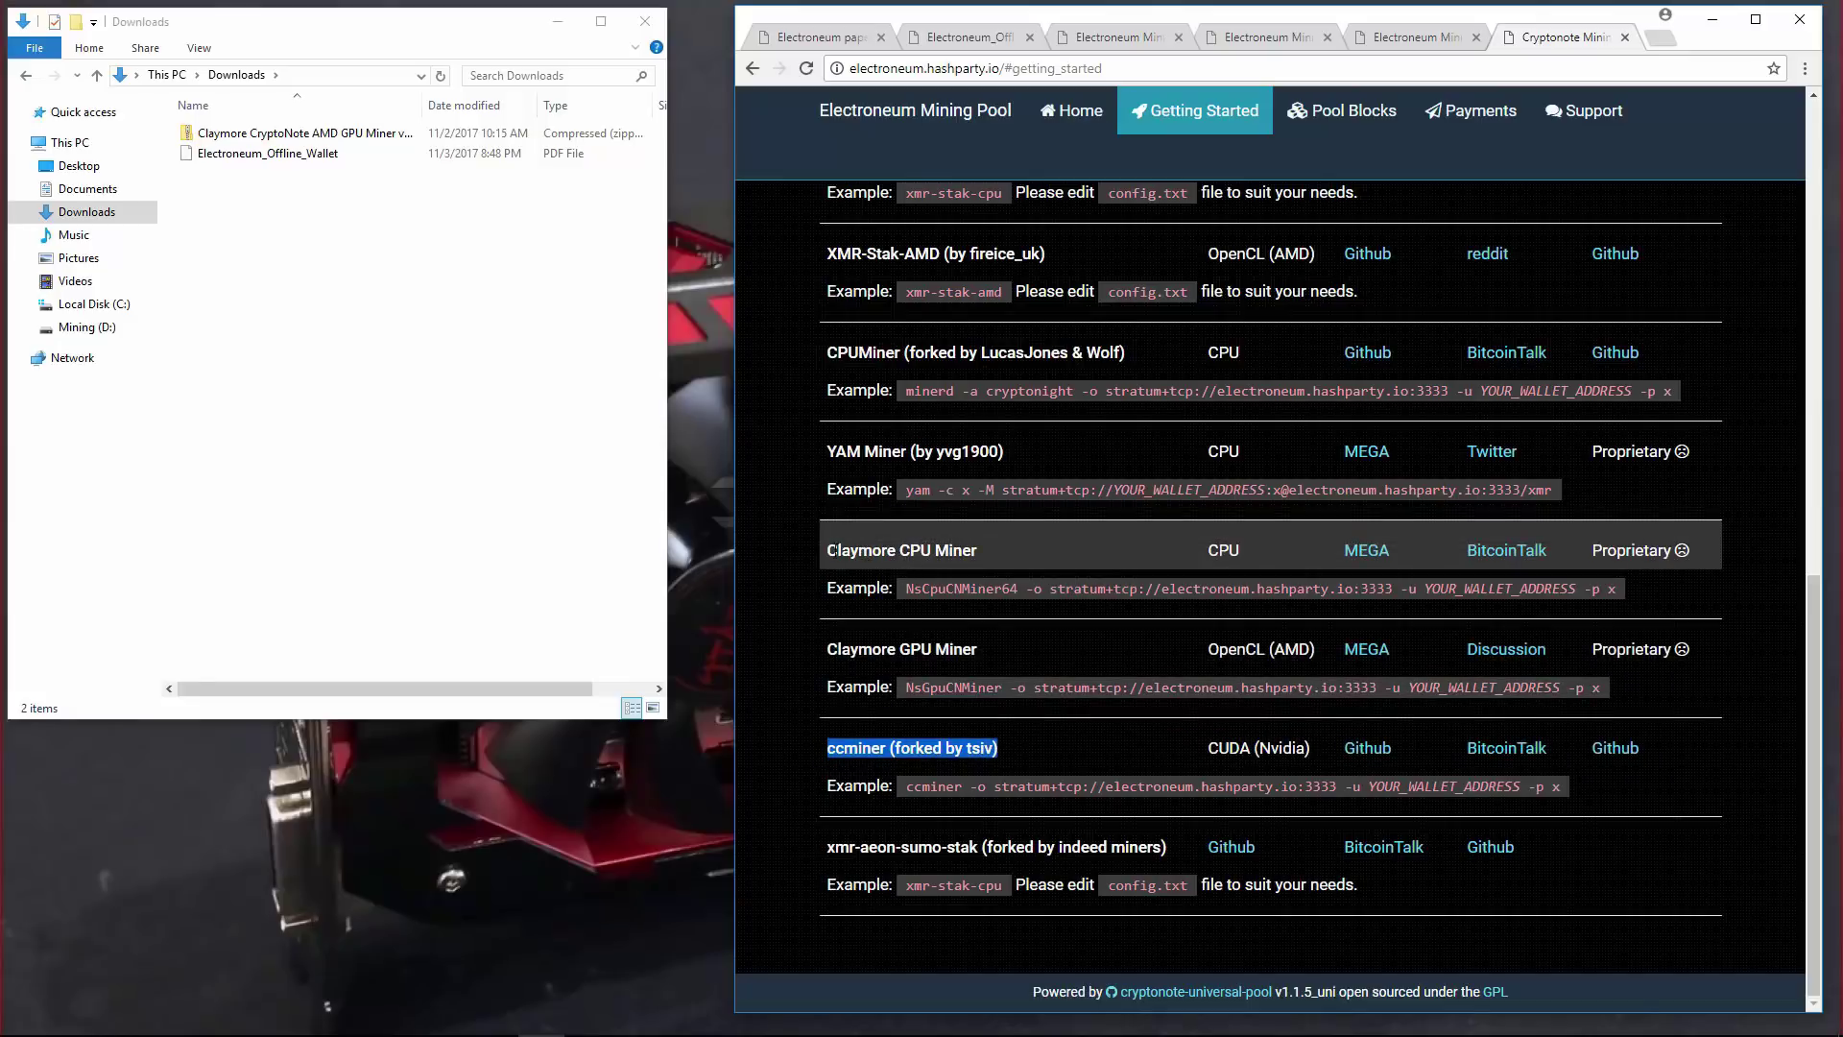
{"action": "left_click_drag", "start_coordinate": [826, 556], "coordinate": [977, 550]}
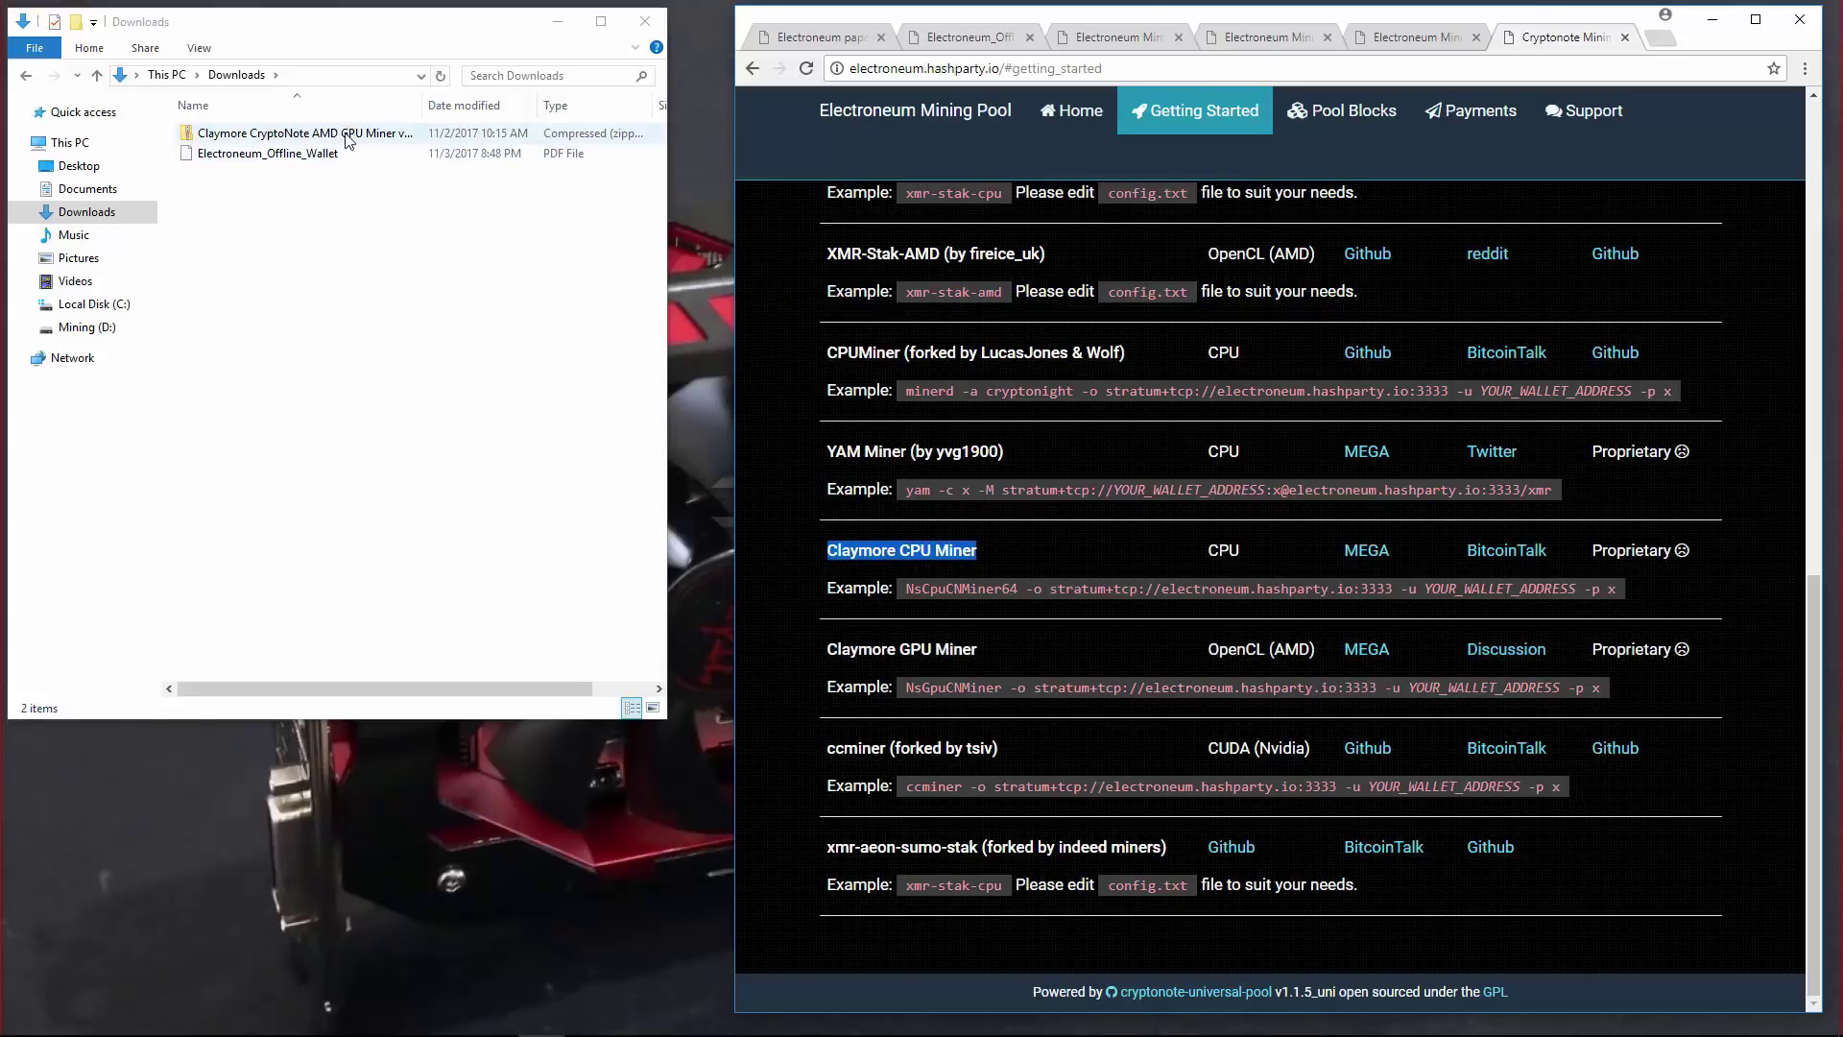
{"action": "left_click", "coordinate": [293, 135]}
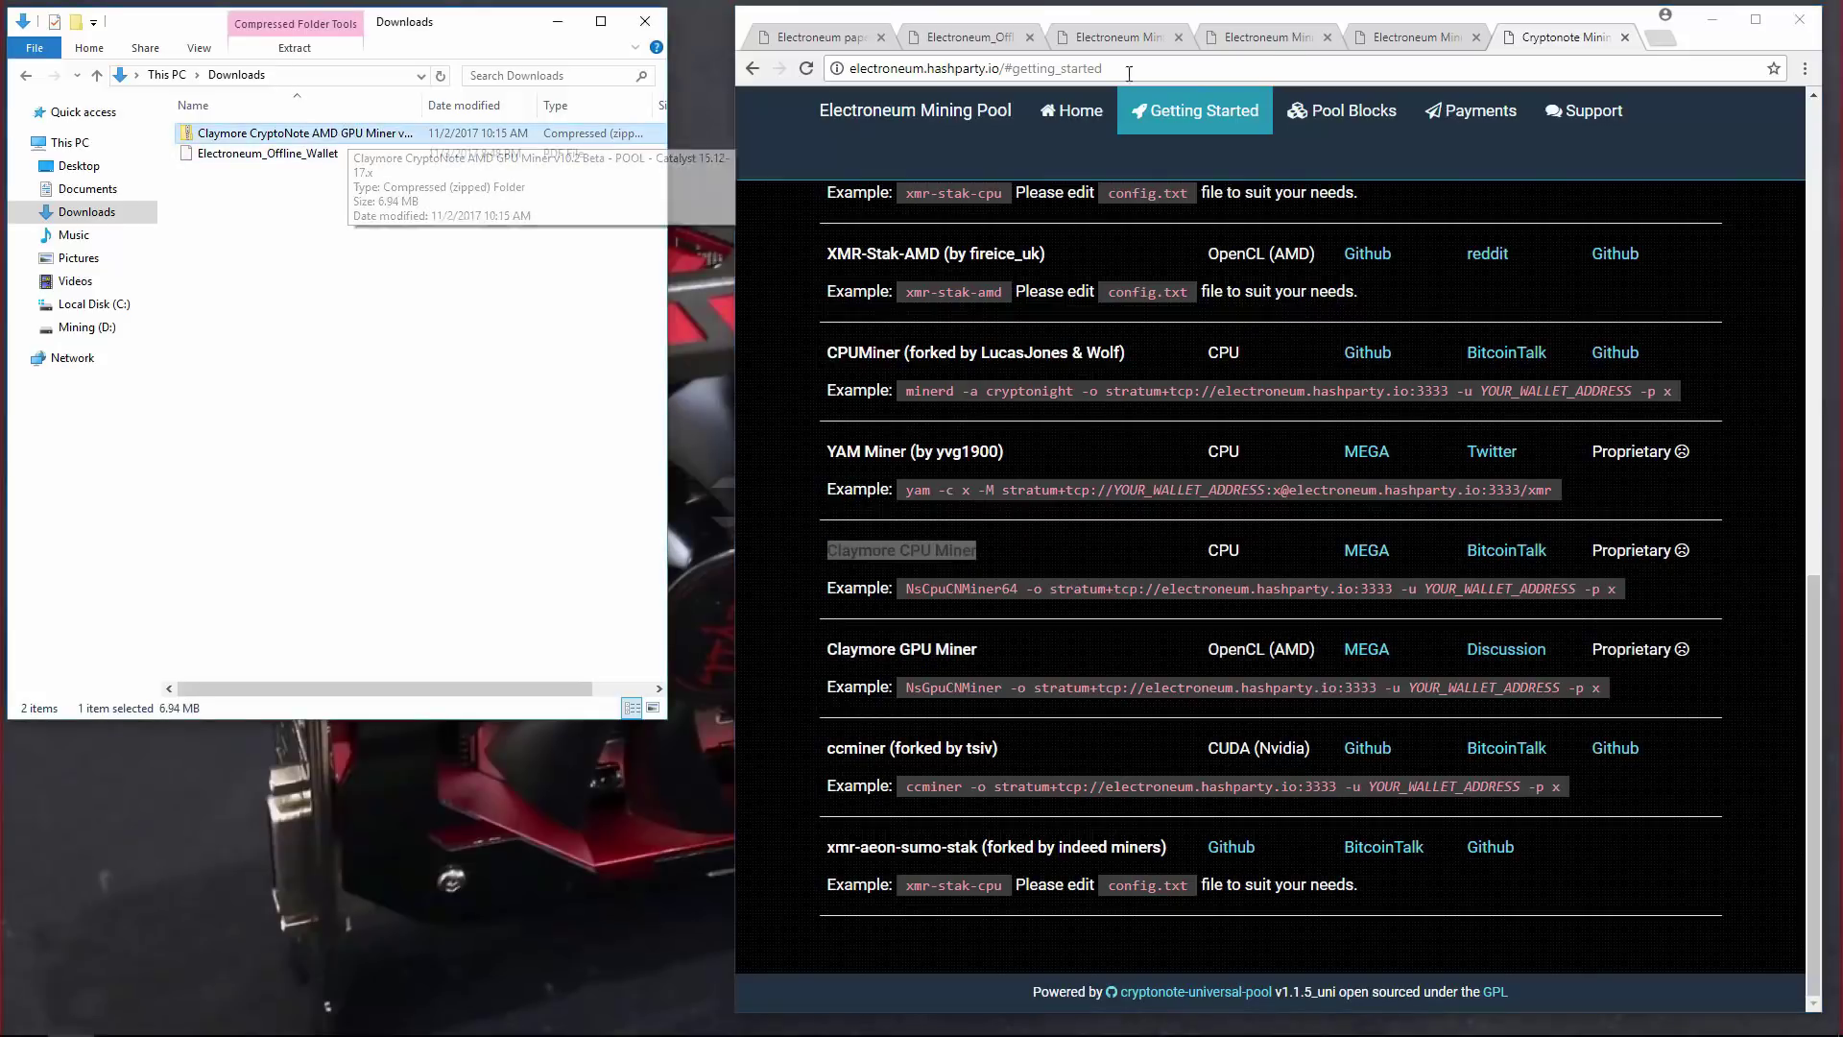
On electromine.fr's How to mine page, highlight ports 3333, 5555, 7777, 9999 and 10000.
{"action": "left_click", "coordinate": [1431, 37]}
{"action": "left_click", "coordinate": [1431, 36]}
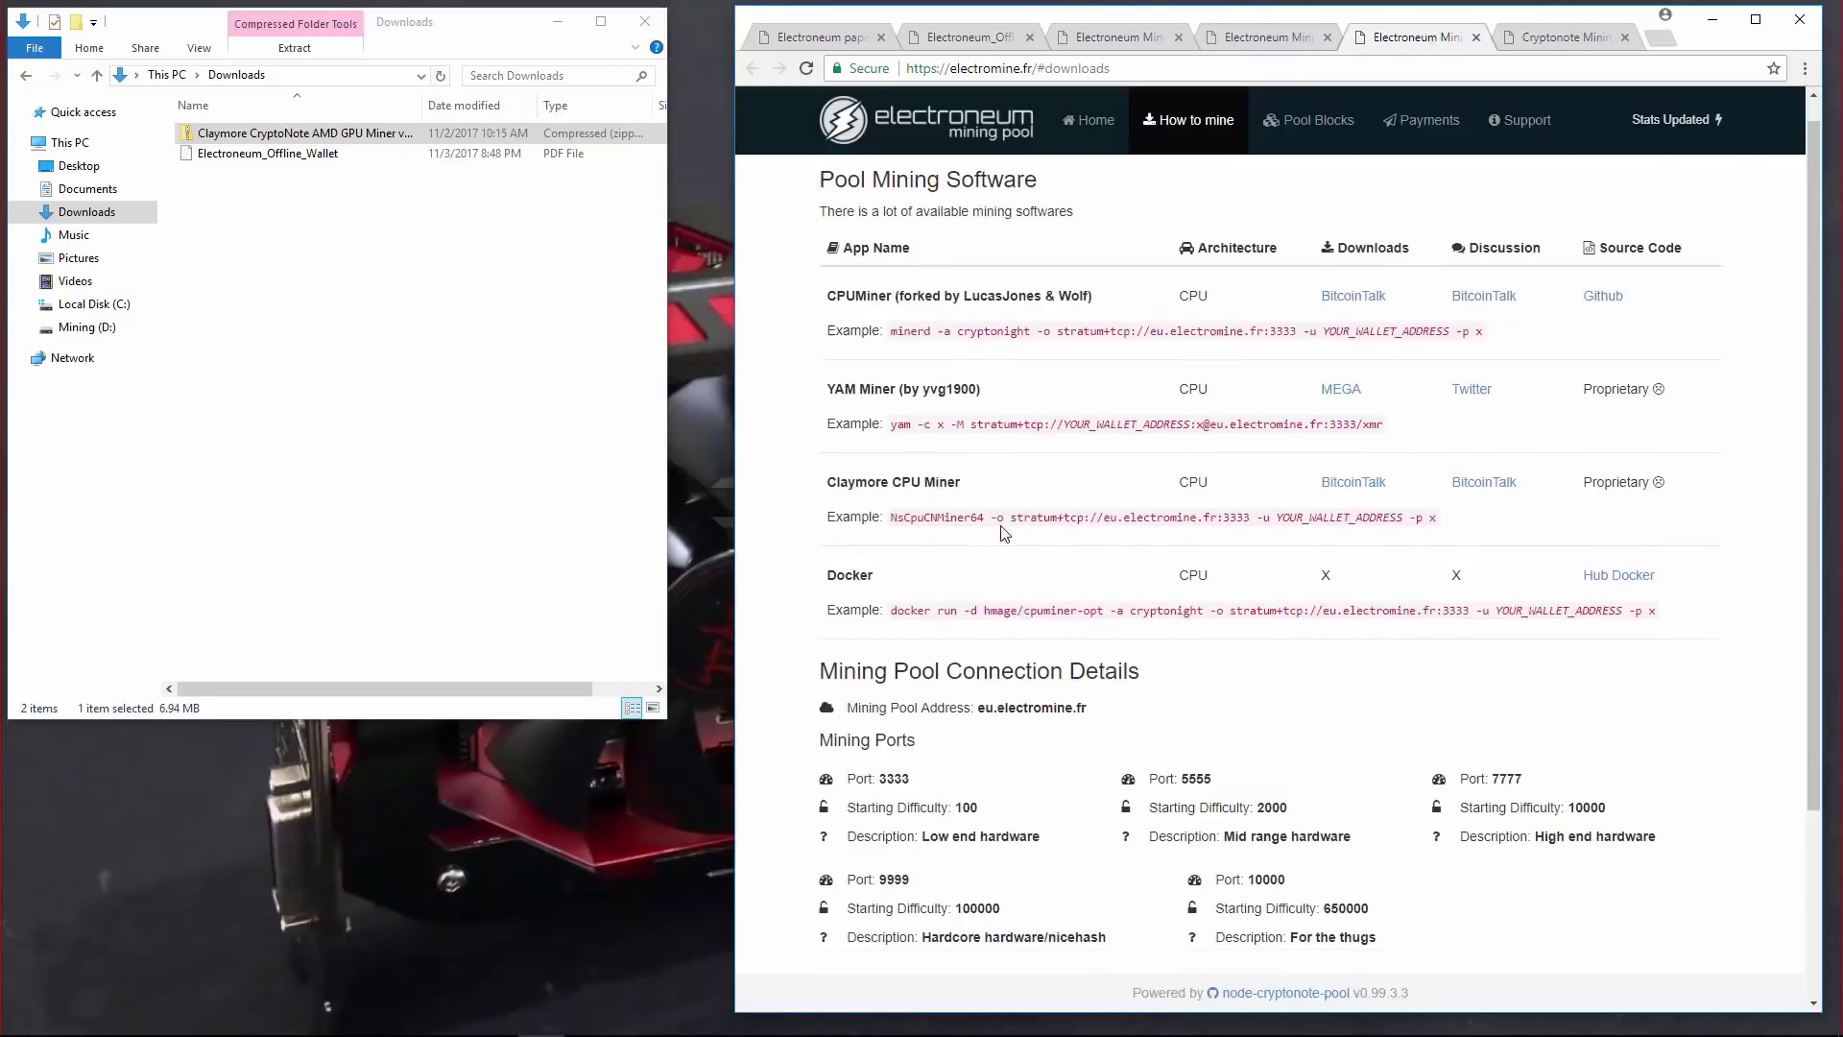
{"action": "scroll", "coordinate": [1001, 531], "scroll_direction": "down", "scroll_amount": 3}
{"action": "double_click", "coordinate": [893, 530]}
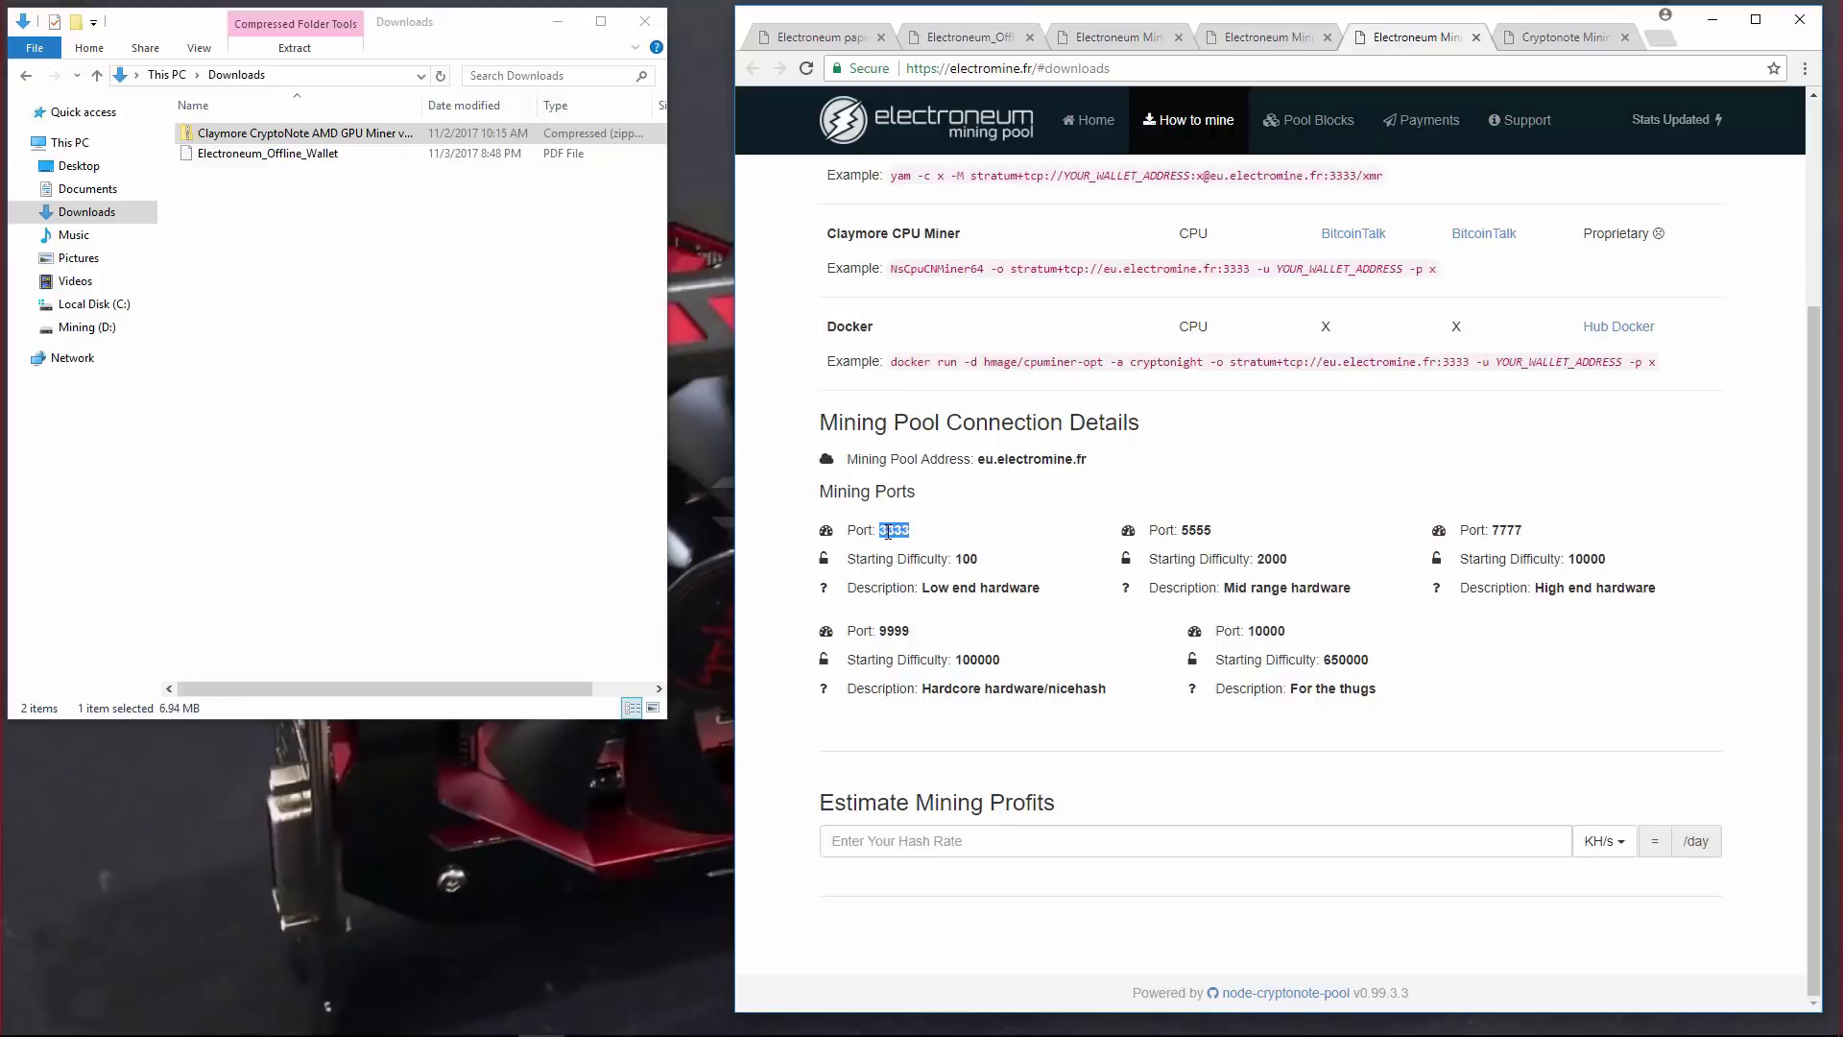
{"action": "double_click", "coordinate": [1200, 529]}
{"action": "double_click", "coordinate": [1505, 530]}
{"action": "double_click", "coordinate": [894, 630]}
{"action": "double_click", "coordinate": [1261, 631]}
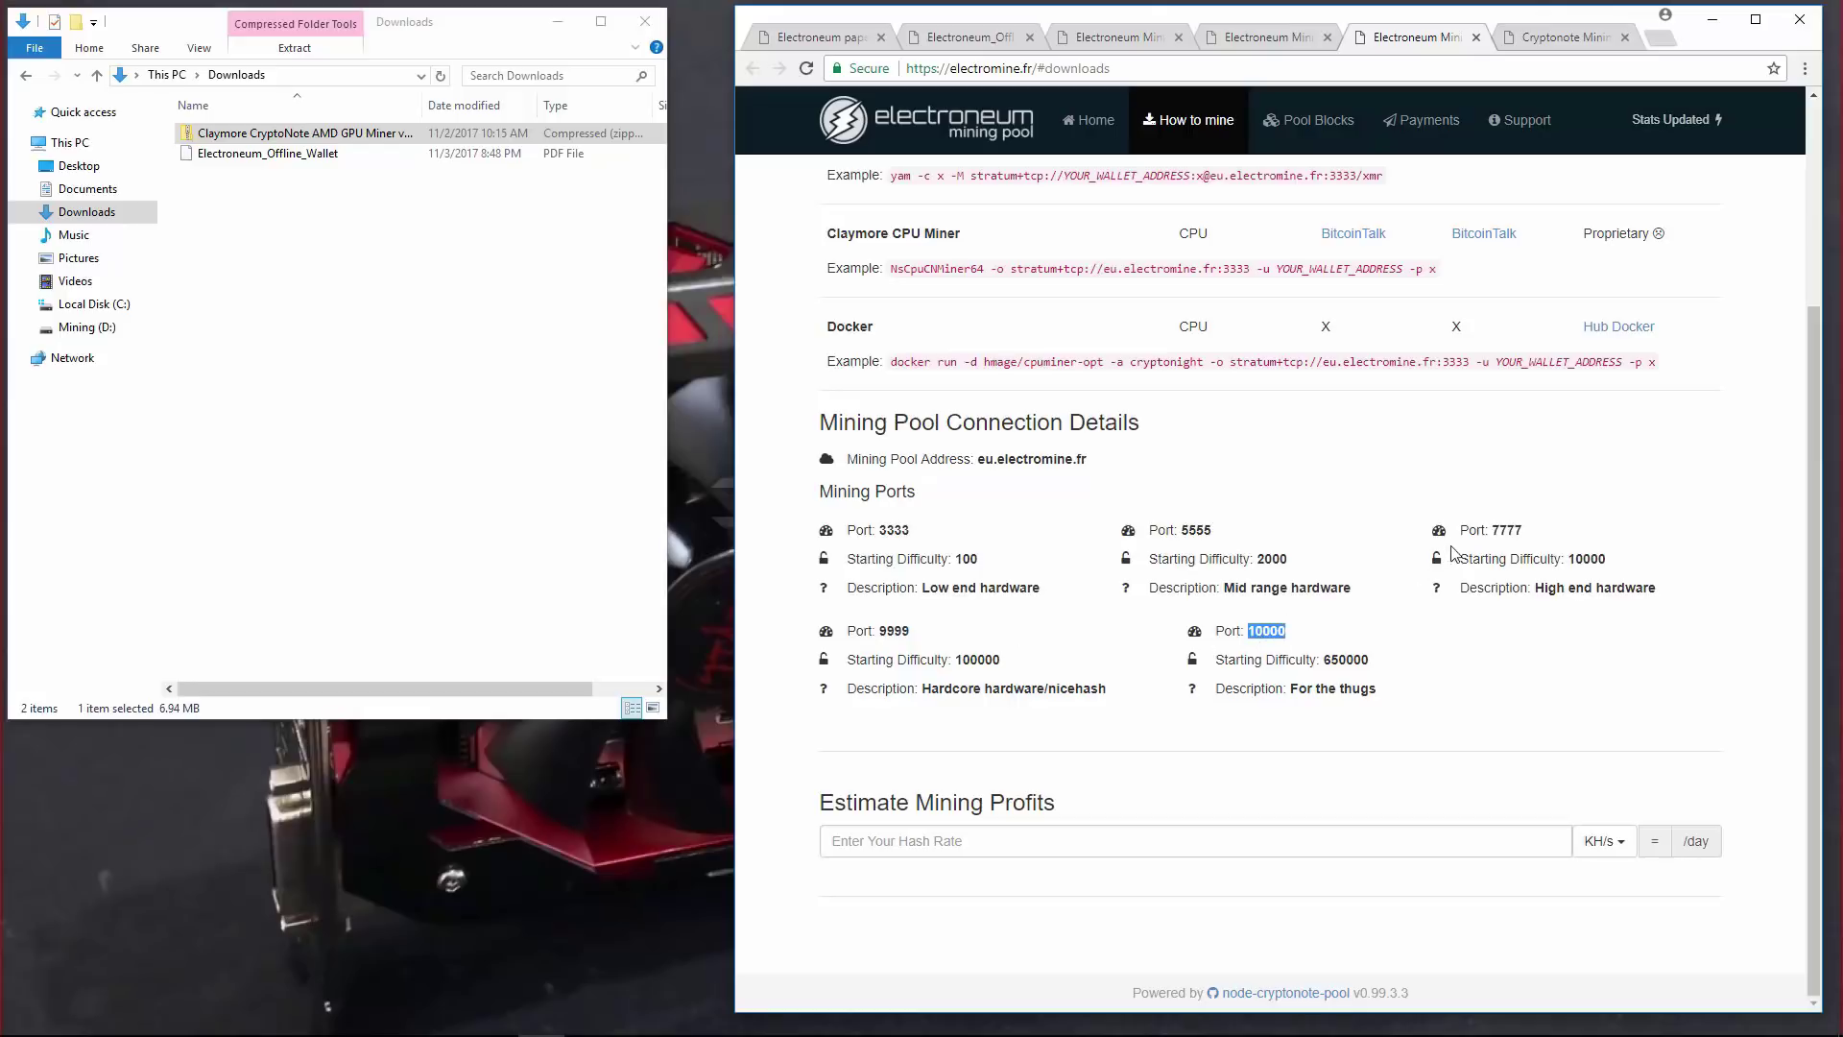
{"action": "left_click", "coordinate": [1497, 526]}
{"action": "right_click", "coordinate": [298, 135]}
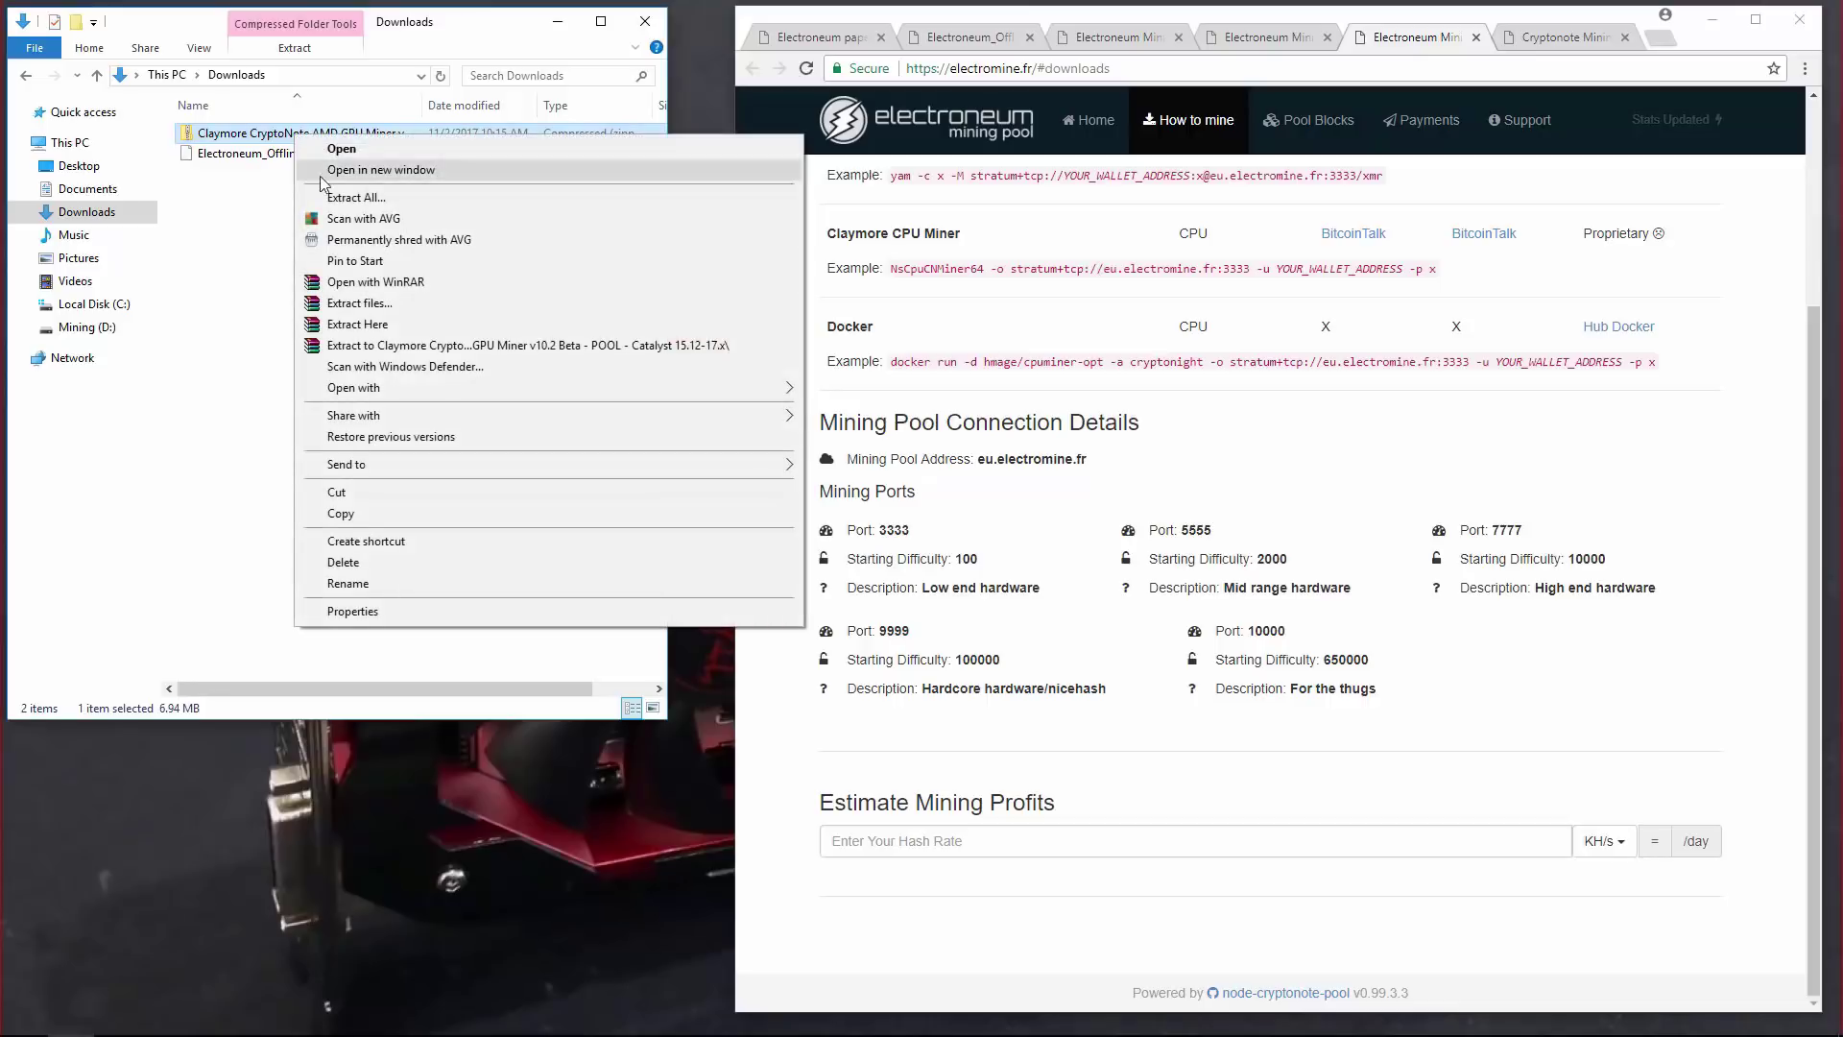
Extract the Claymore miner zip to its suggested folder and edit its config file in Notepad.
{"action": "left_click", "coordinate": [331, 199]}
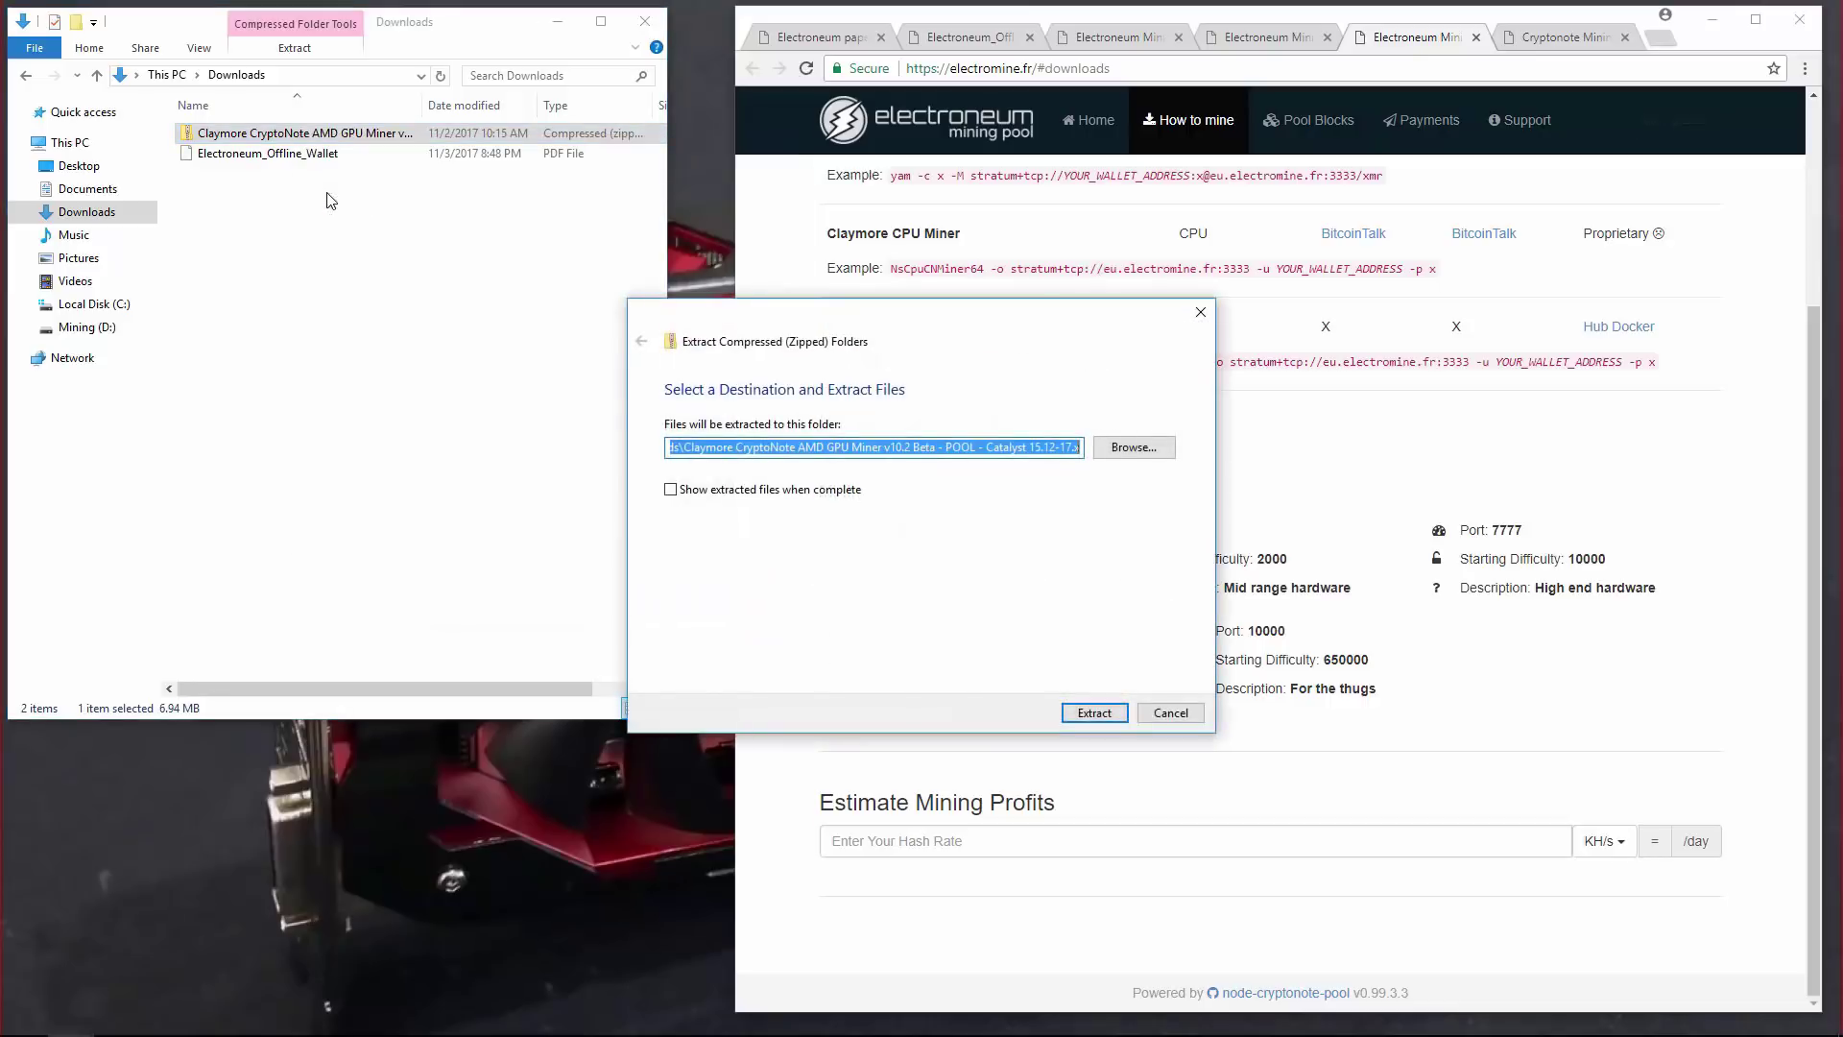
{"action": "left_click", "coordinate": [1091, 713]}
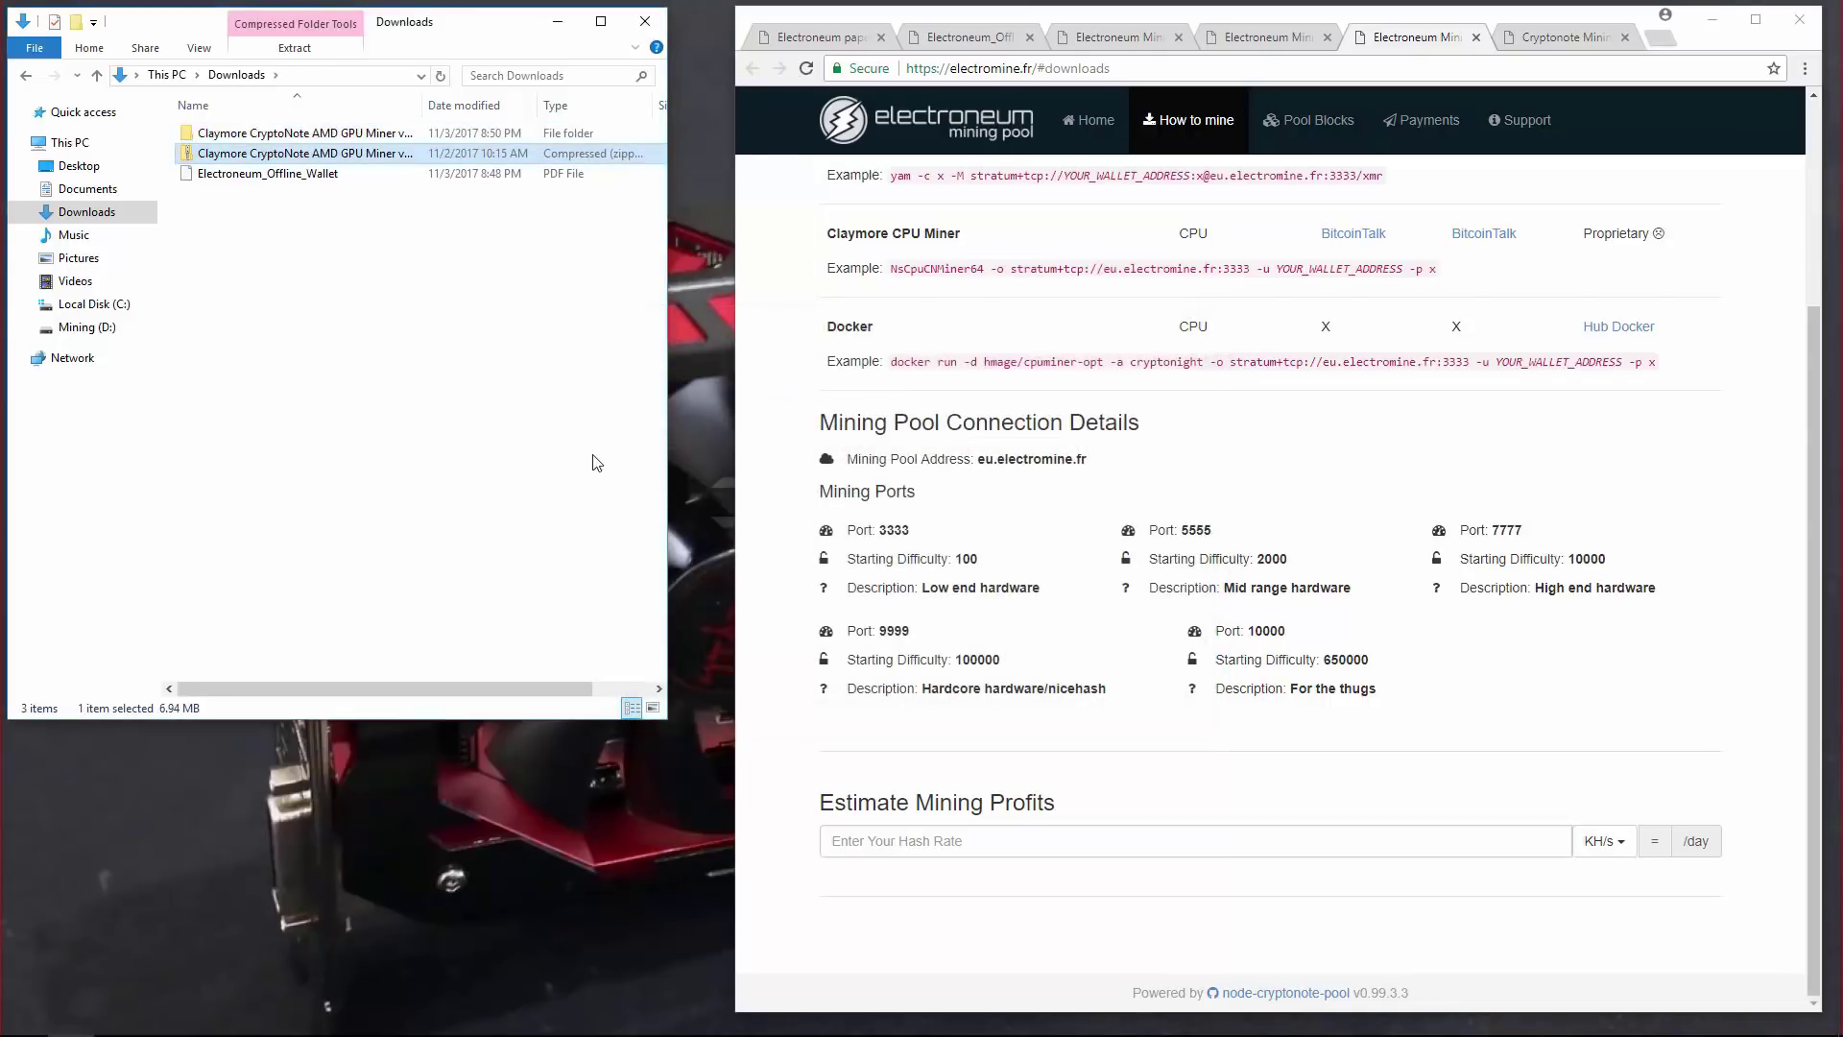
{"action": "double_click", "coordinate": [299, 136]}
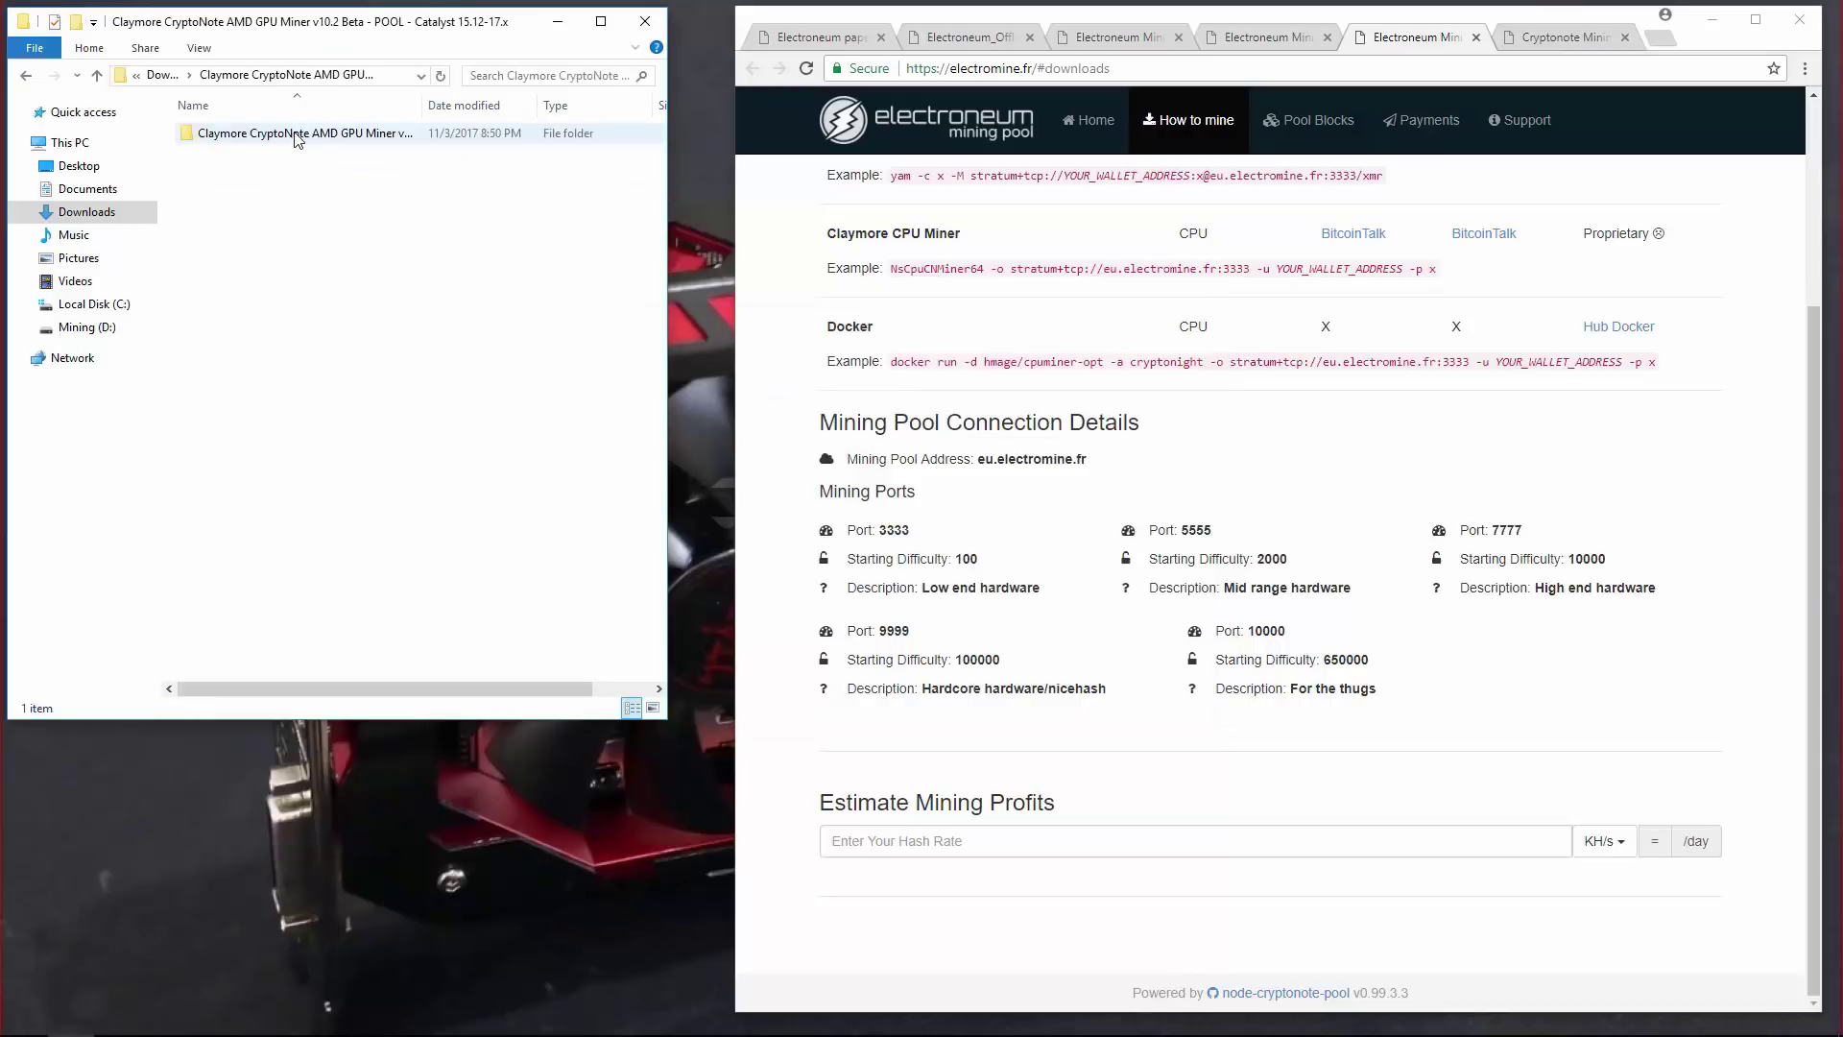
{"action": "left_click", "coordinate": [281, 142]}
{"action": "double_click", "coordinate": [281, 139]}
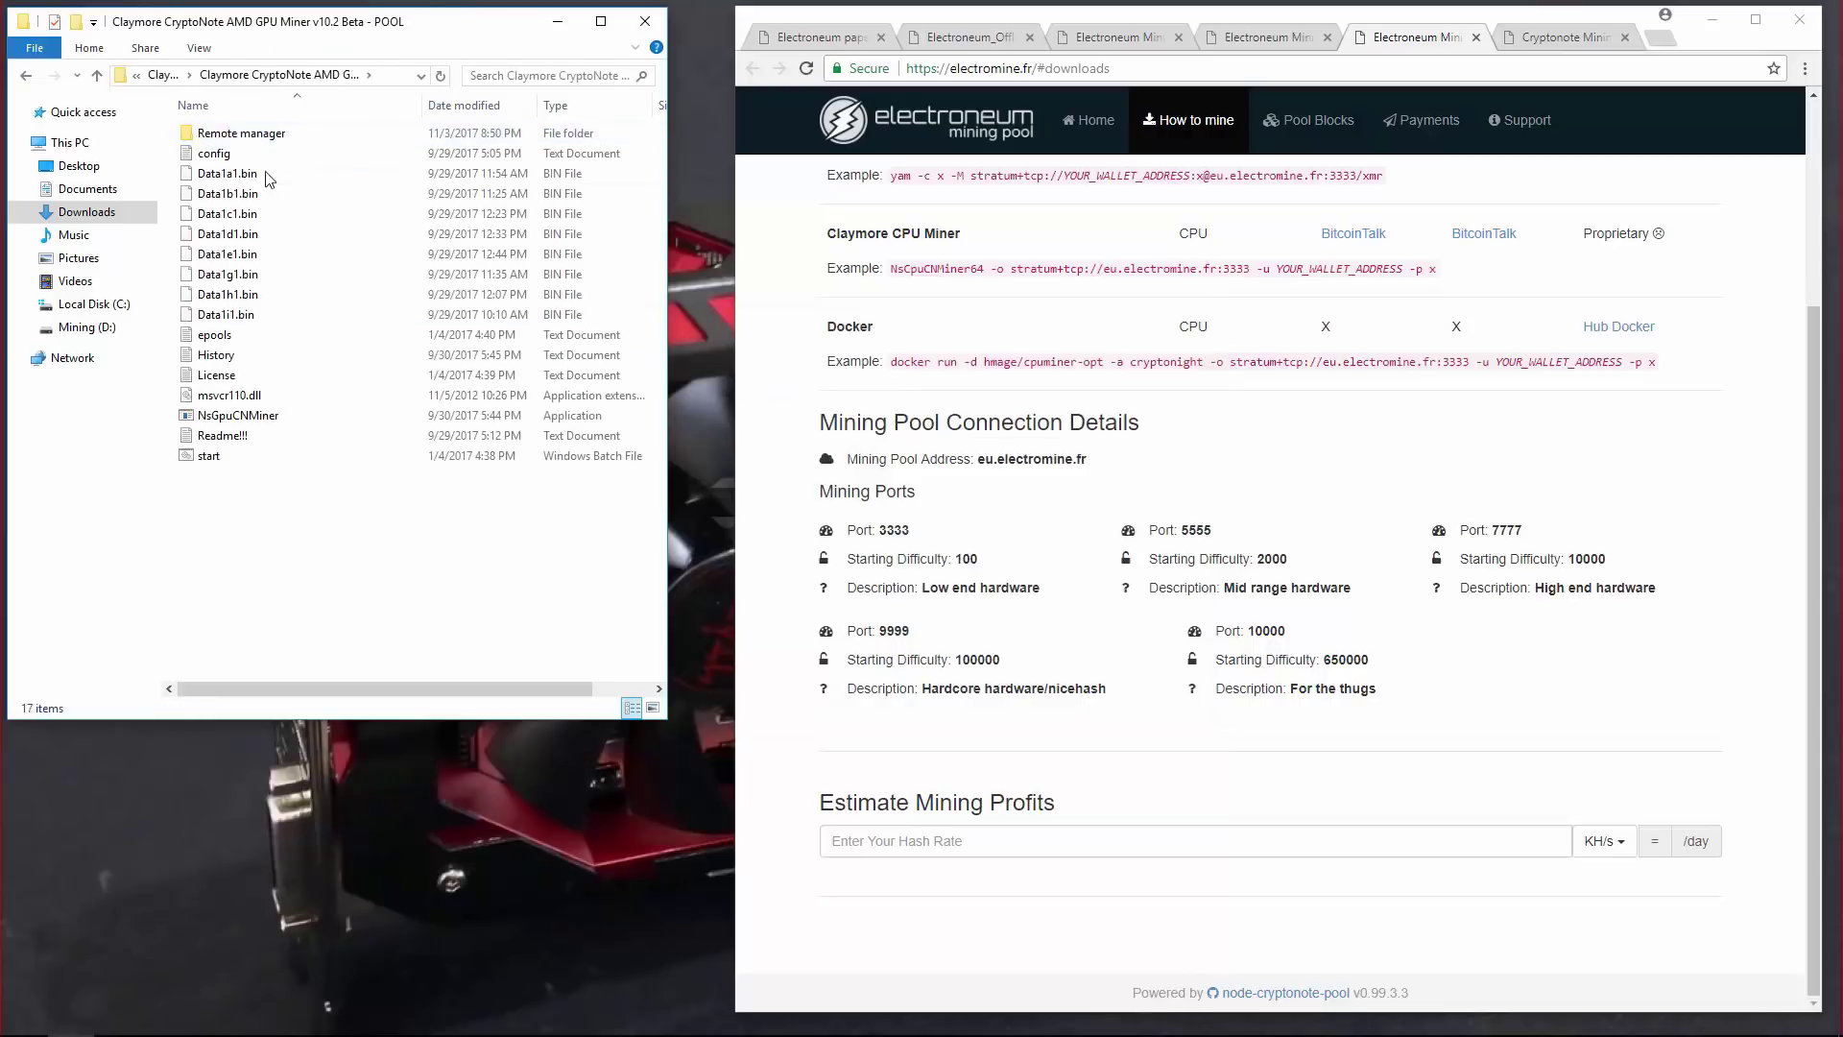
{"action": "right_click", "coordinate": [217, 155]}
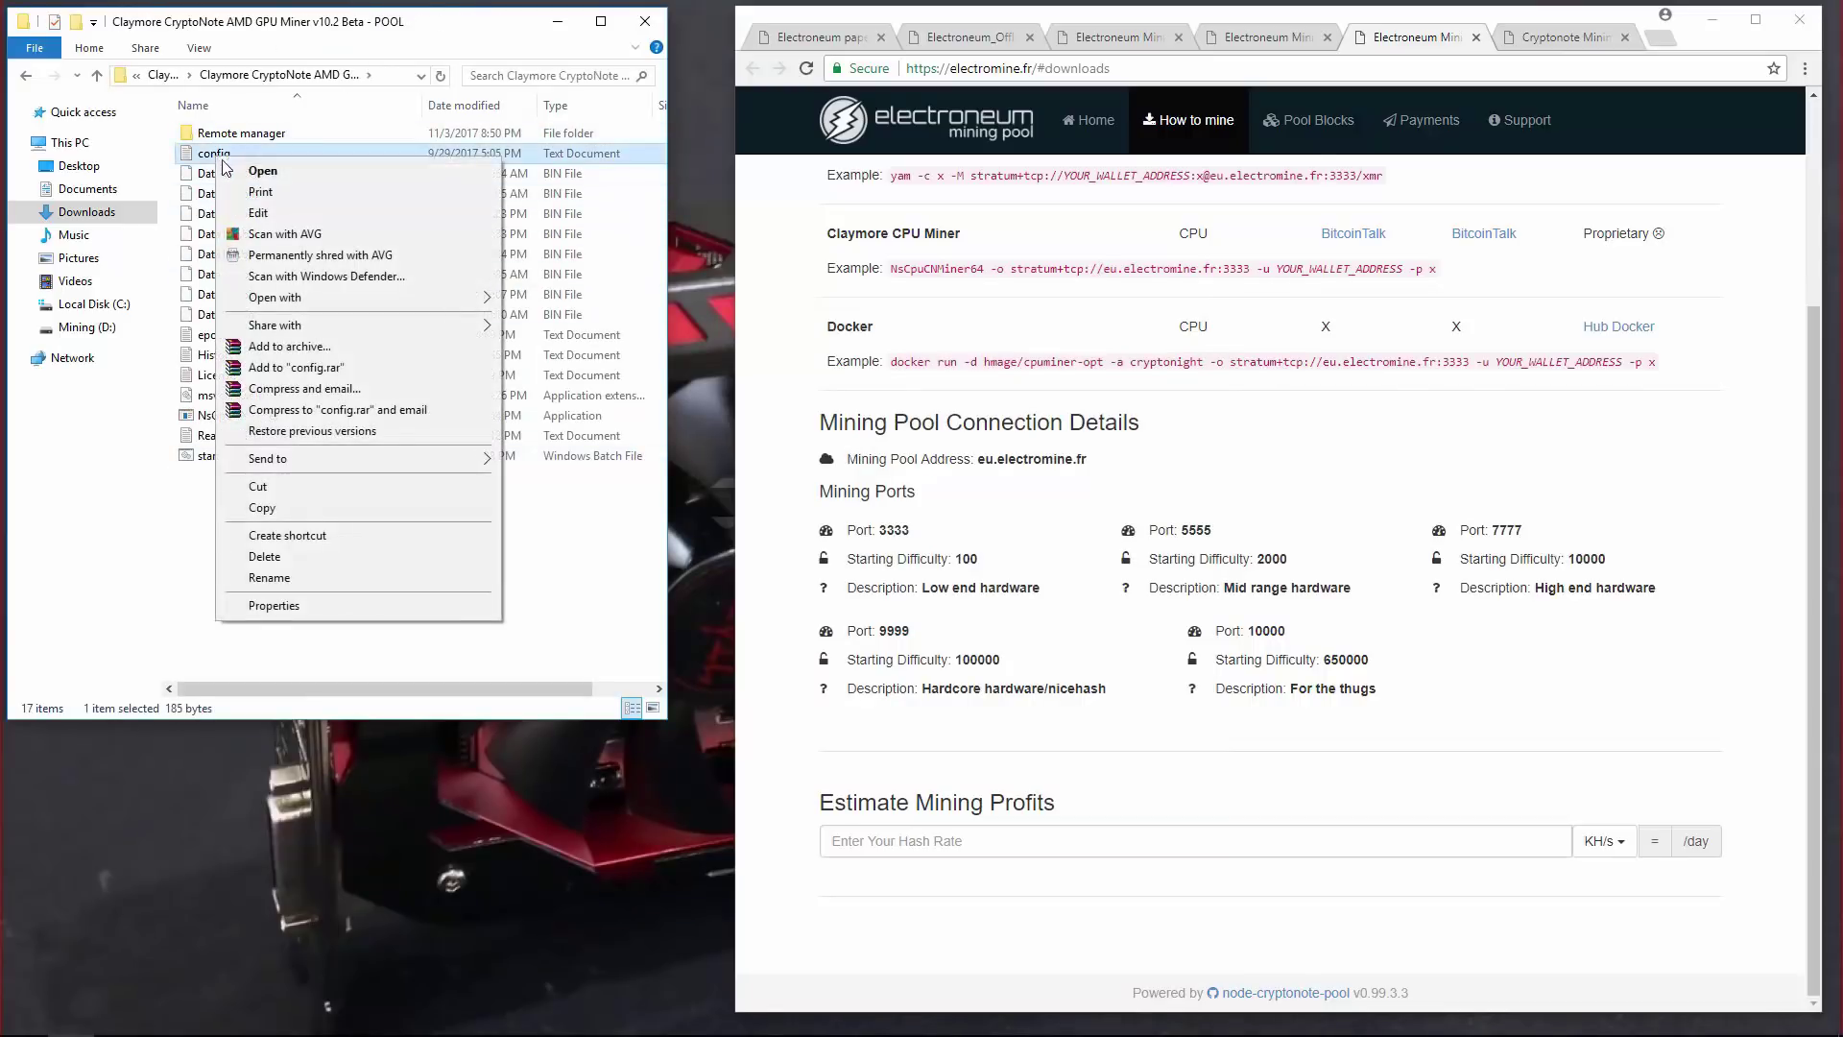
{"action": "left_click", "coordinate": [257, 213]}
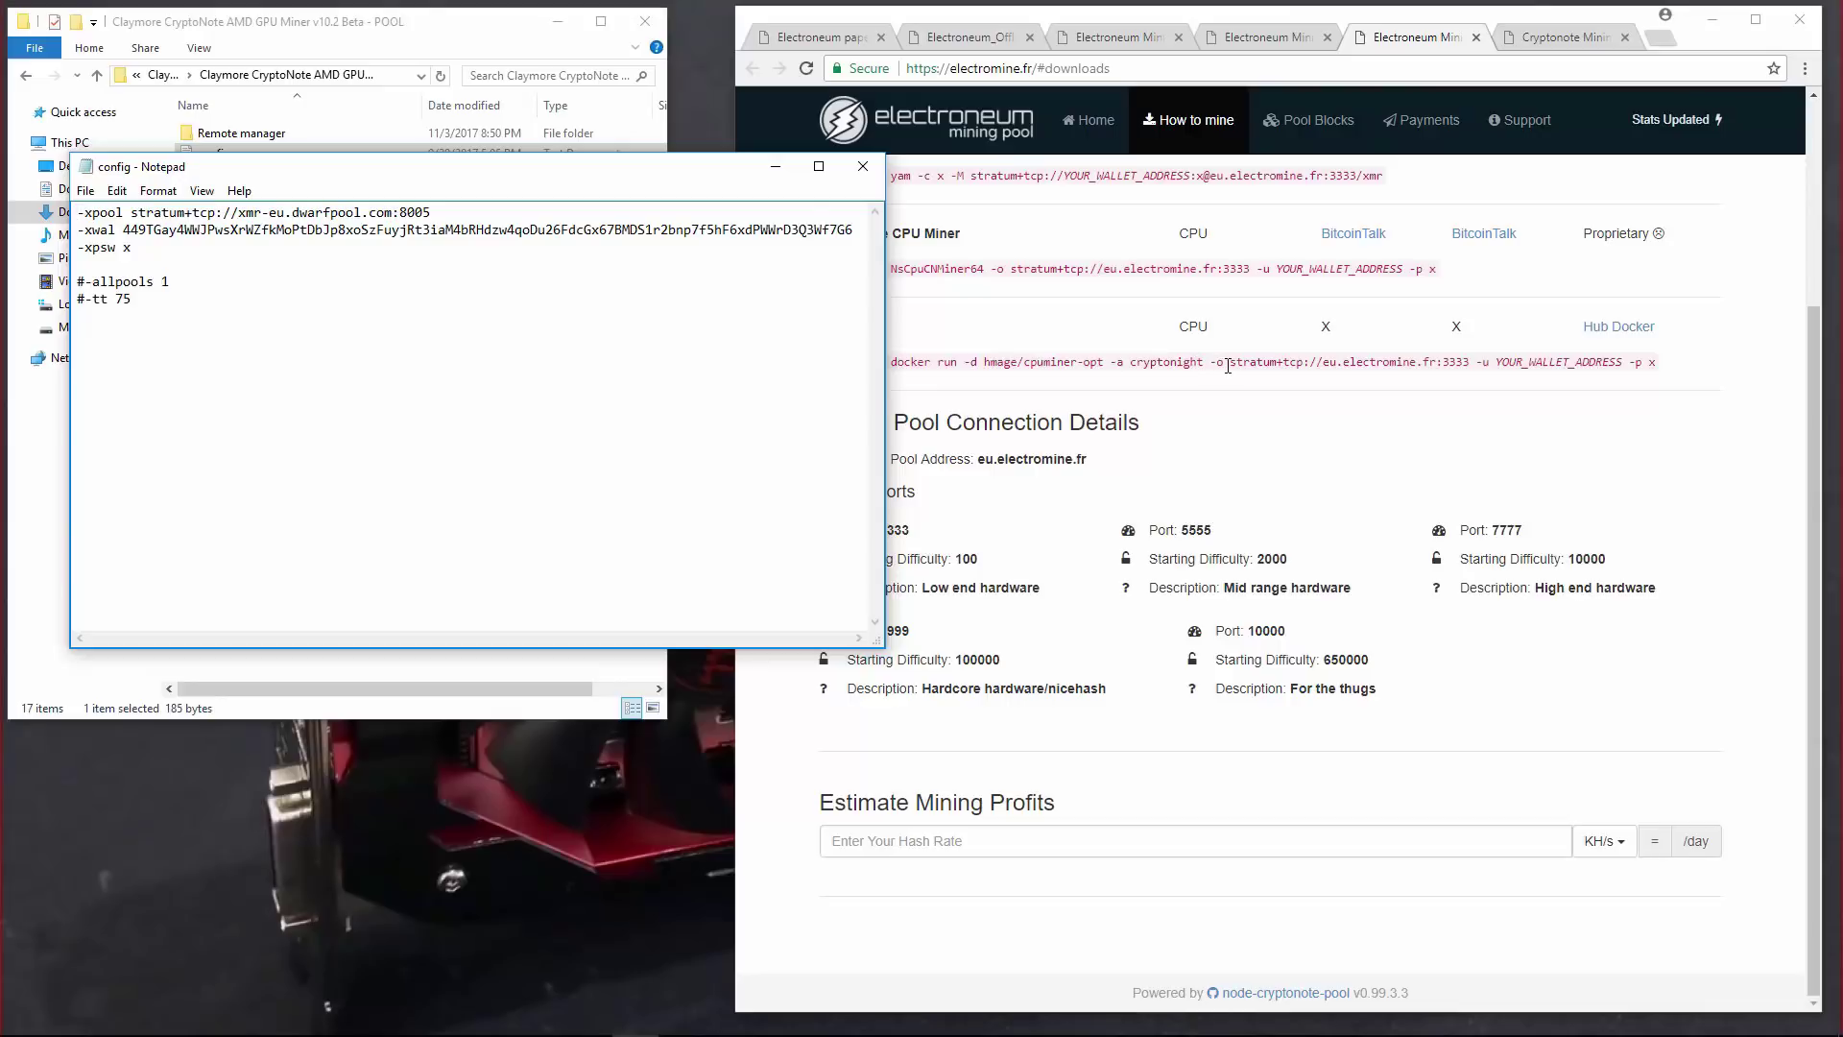
Copy the stratum+tcp://eu.electromine.fr address and paste it over the dwarfpool address on -xpool.
{"action": "left_click_drag", "start_coordinate": [1227, 366], "coordinate": [1471, 362]}
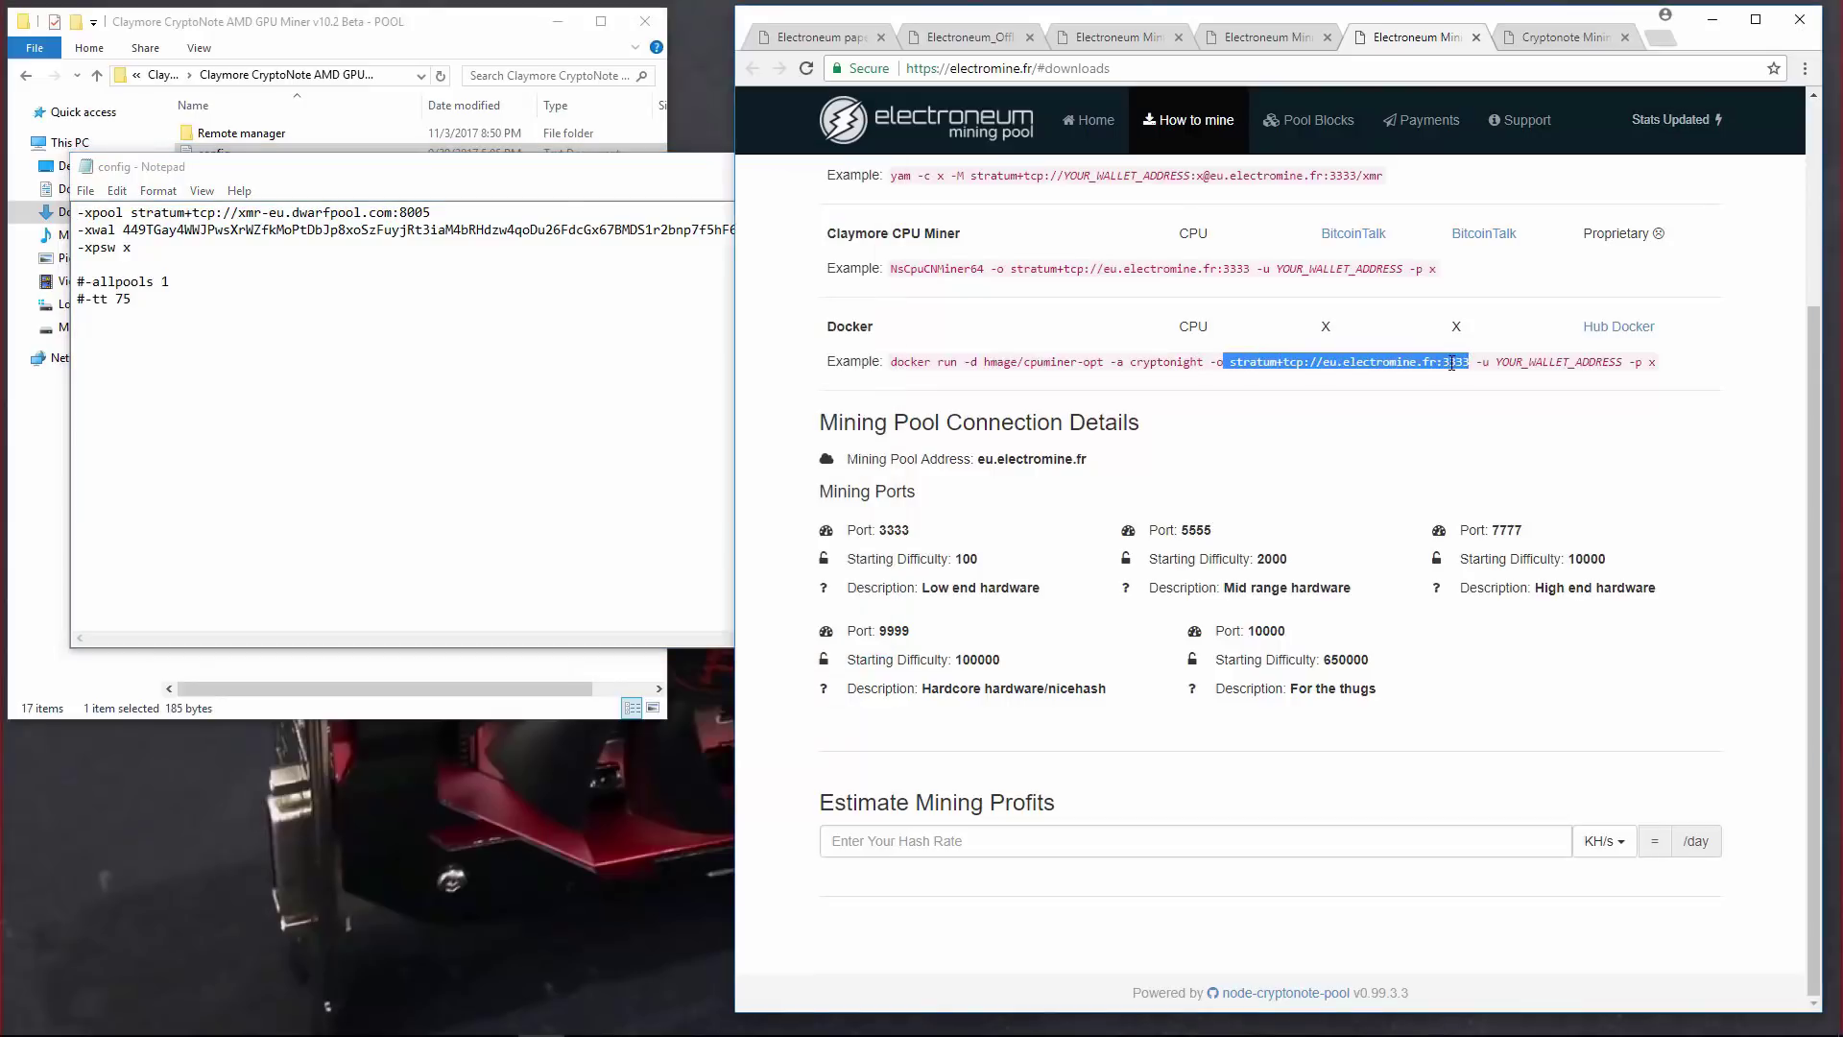
{"action": "right_click", "coordinate": [1451, 363]}
{"action": "left_click", "coordinate": [1460, 376]}
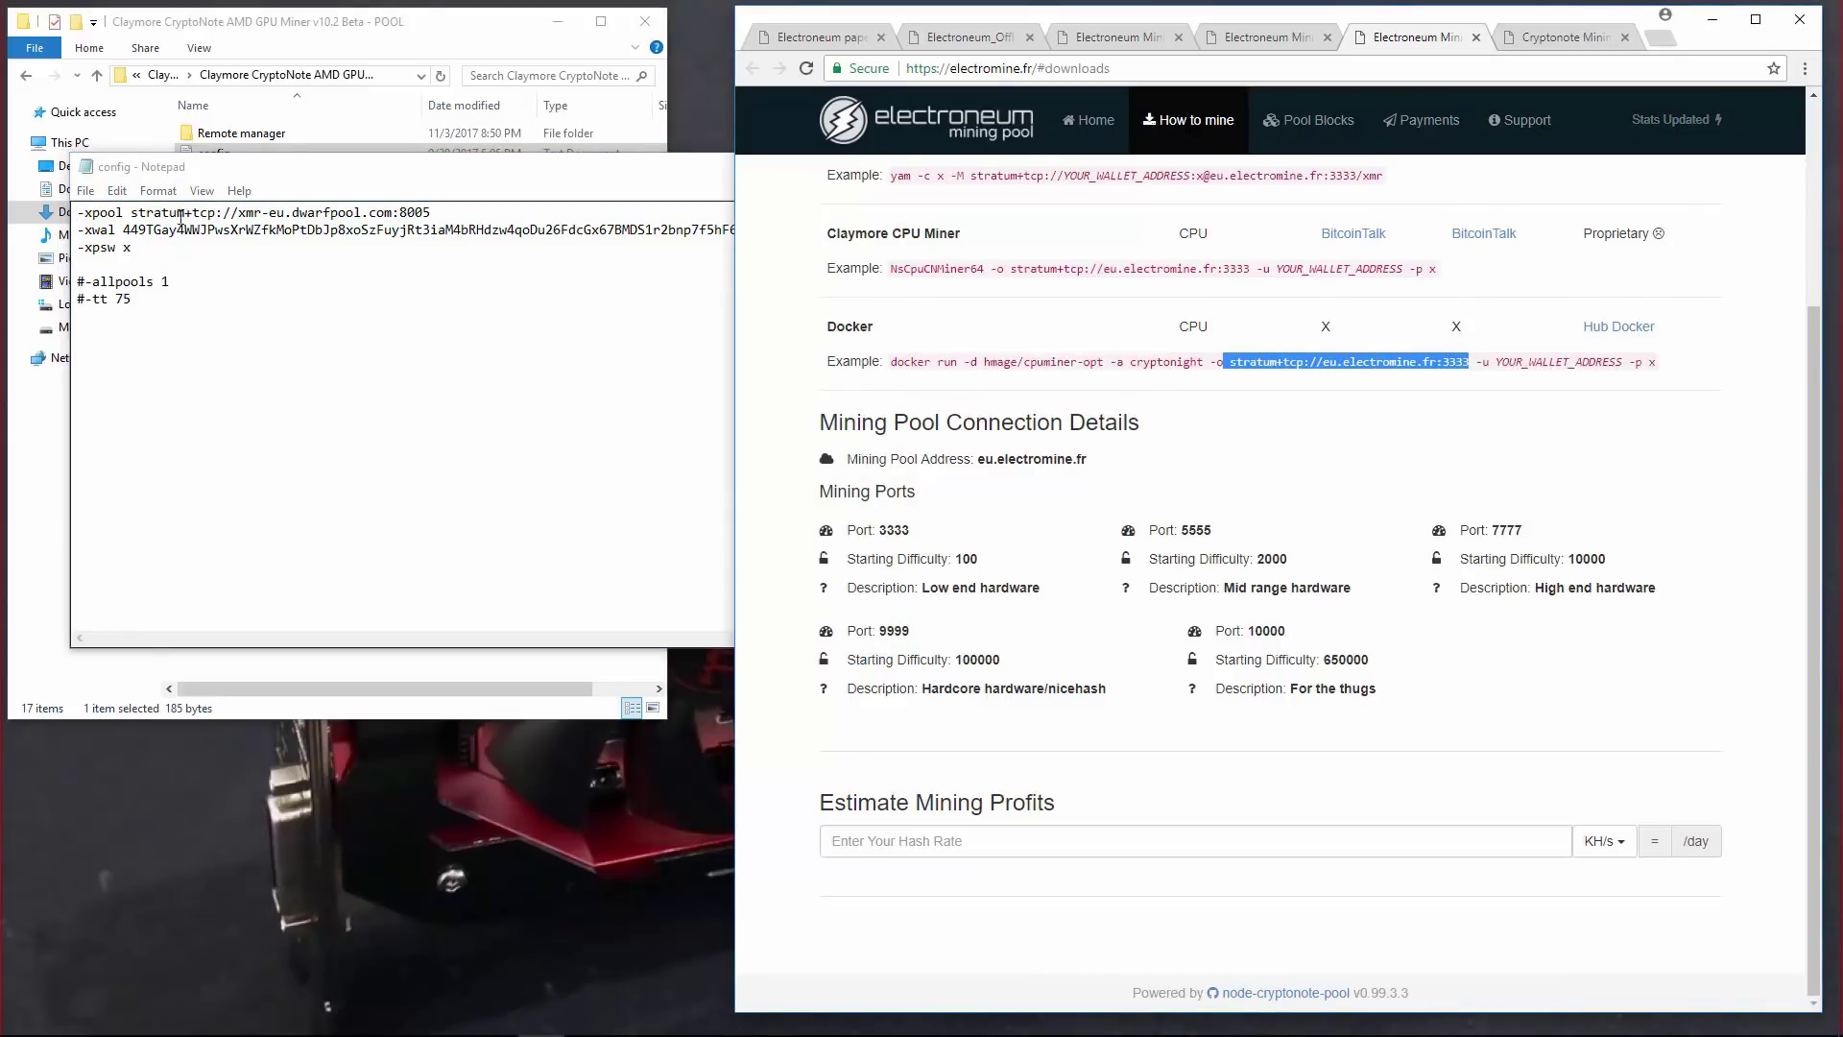
{"action": "left_click_drag", "start_coordinate": [125, 211], "coordinate": [431, 213]}
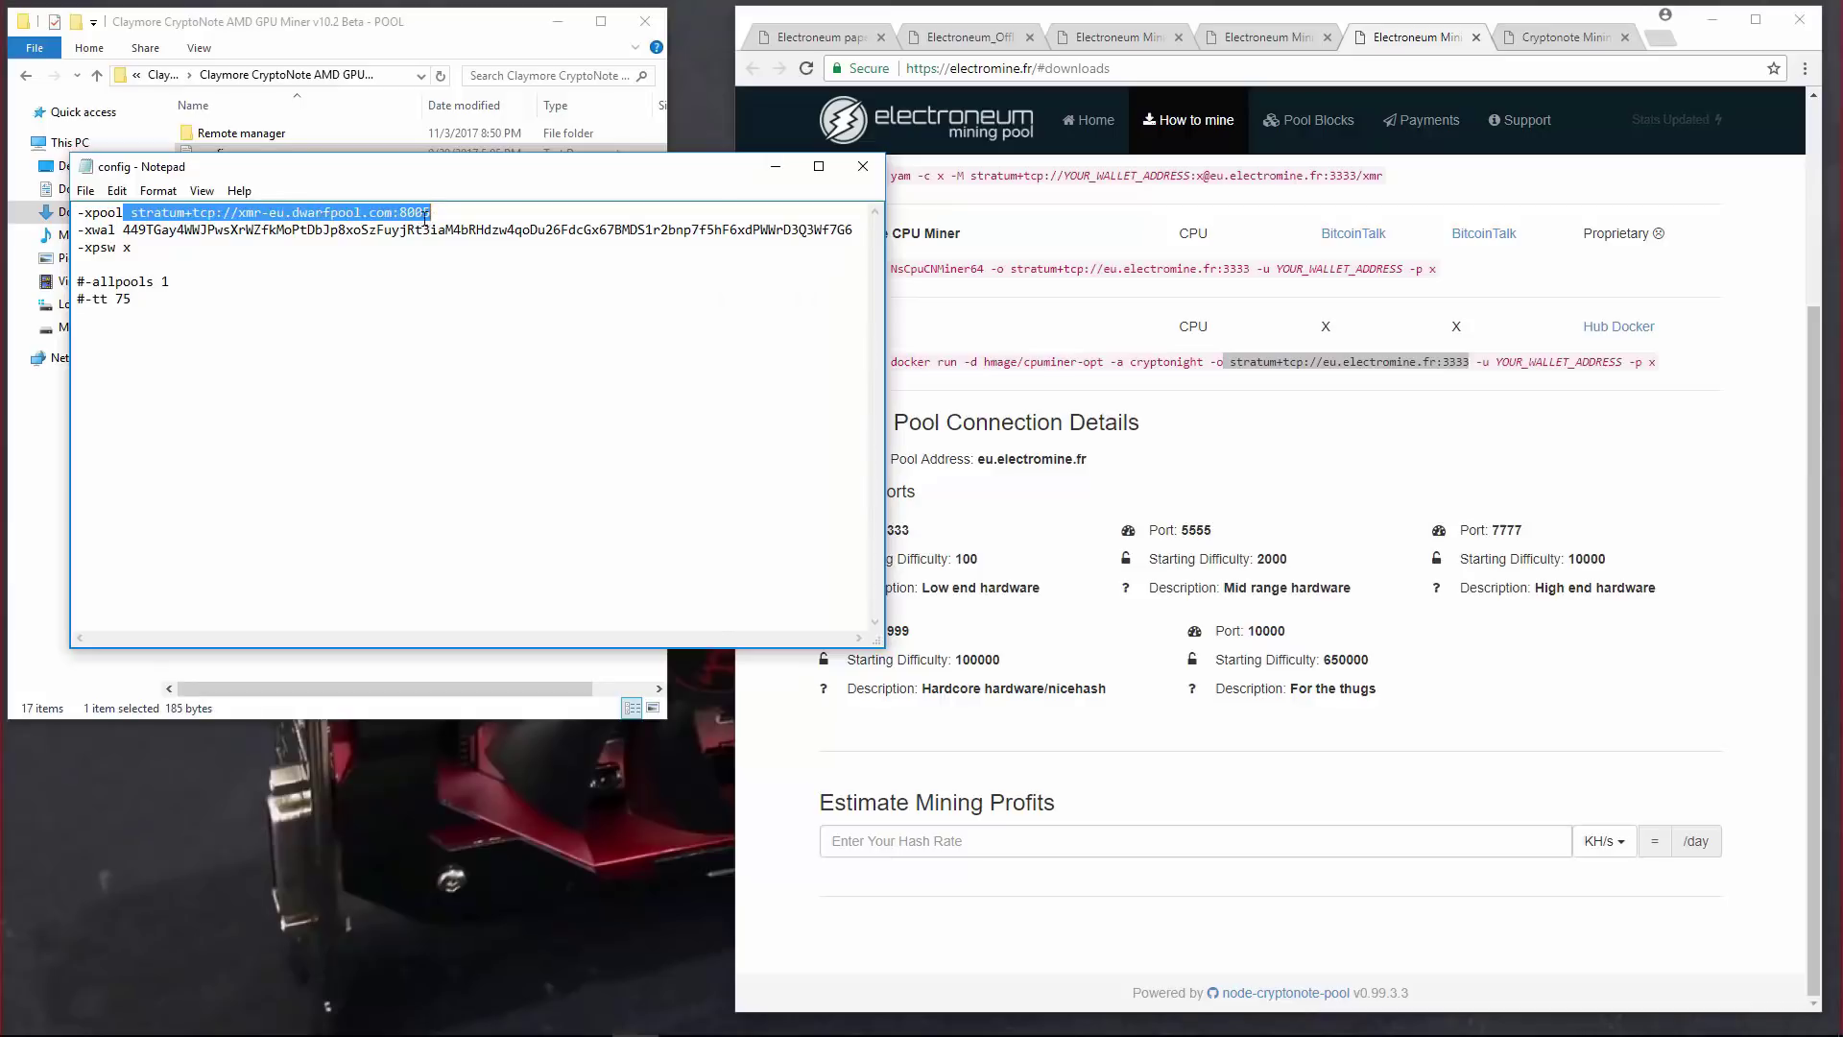
{"action": "right_click", "coordinate": [419, 233]}
{"action": "left_click", "coordinate": [455, 299]}
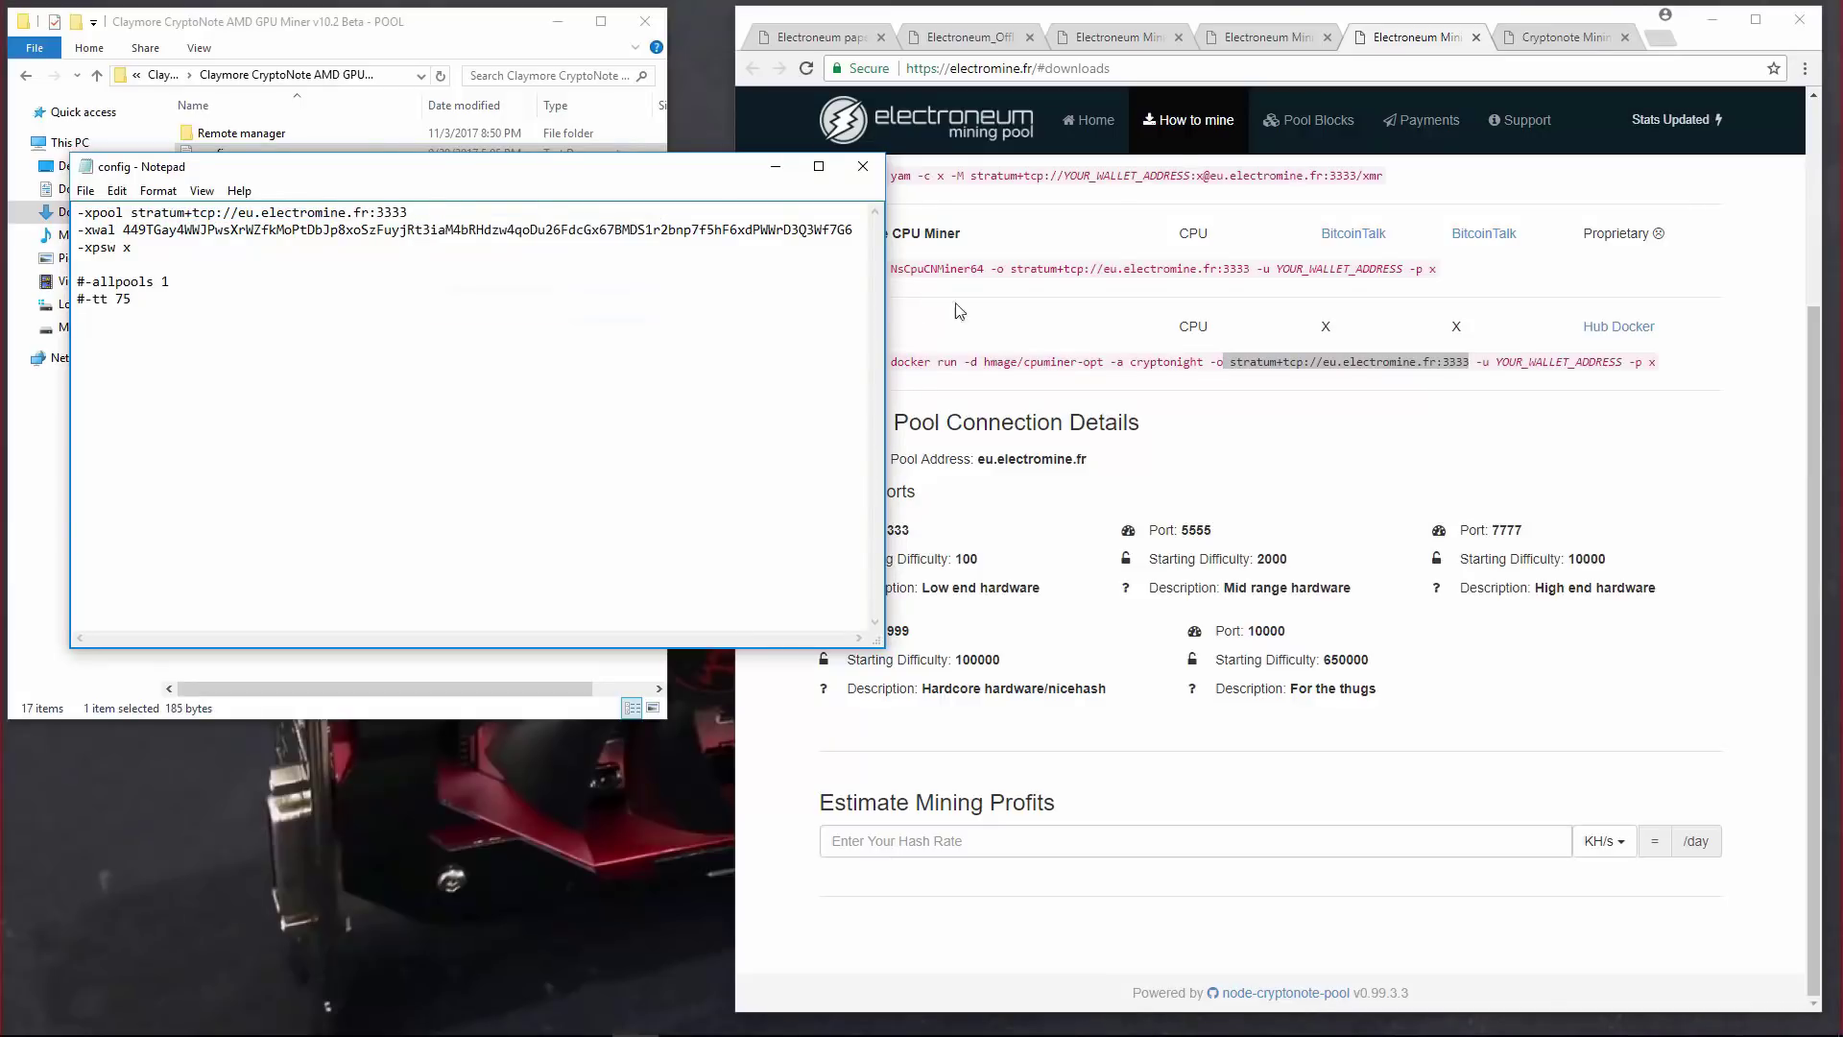
Change the -xpool port from 3333 to 7777.
{"action": "left_click", "coordinate": [1023, 356]}
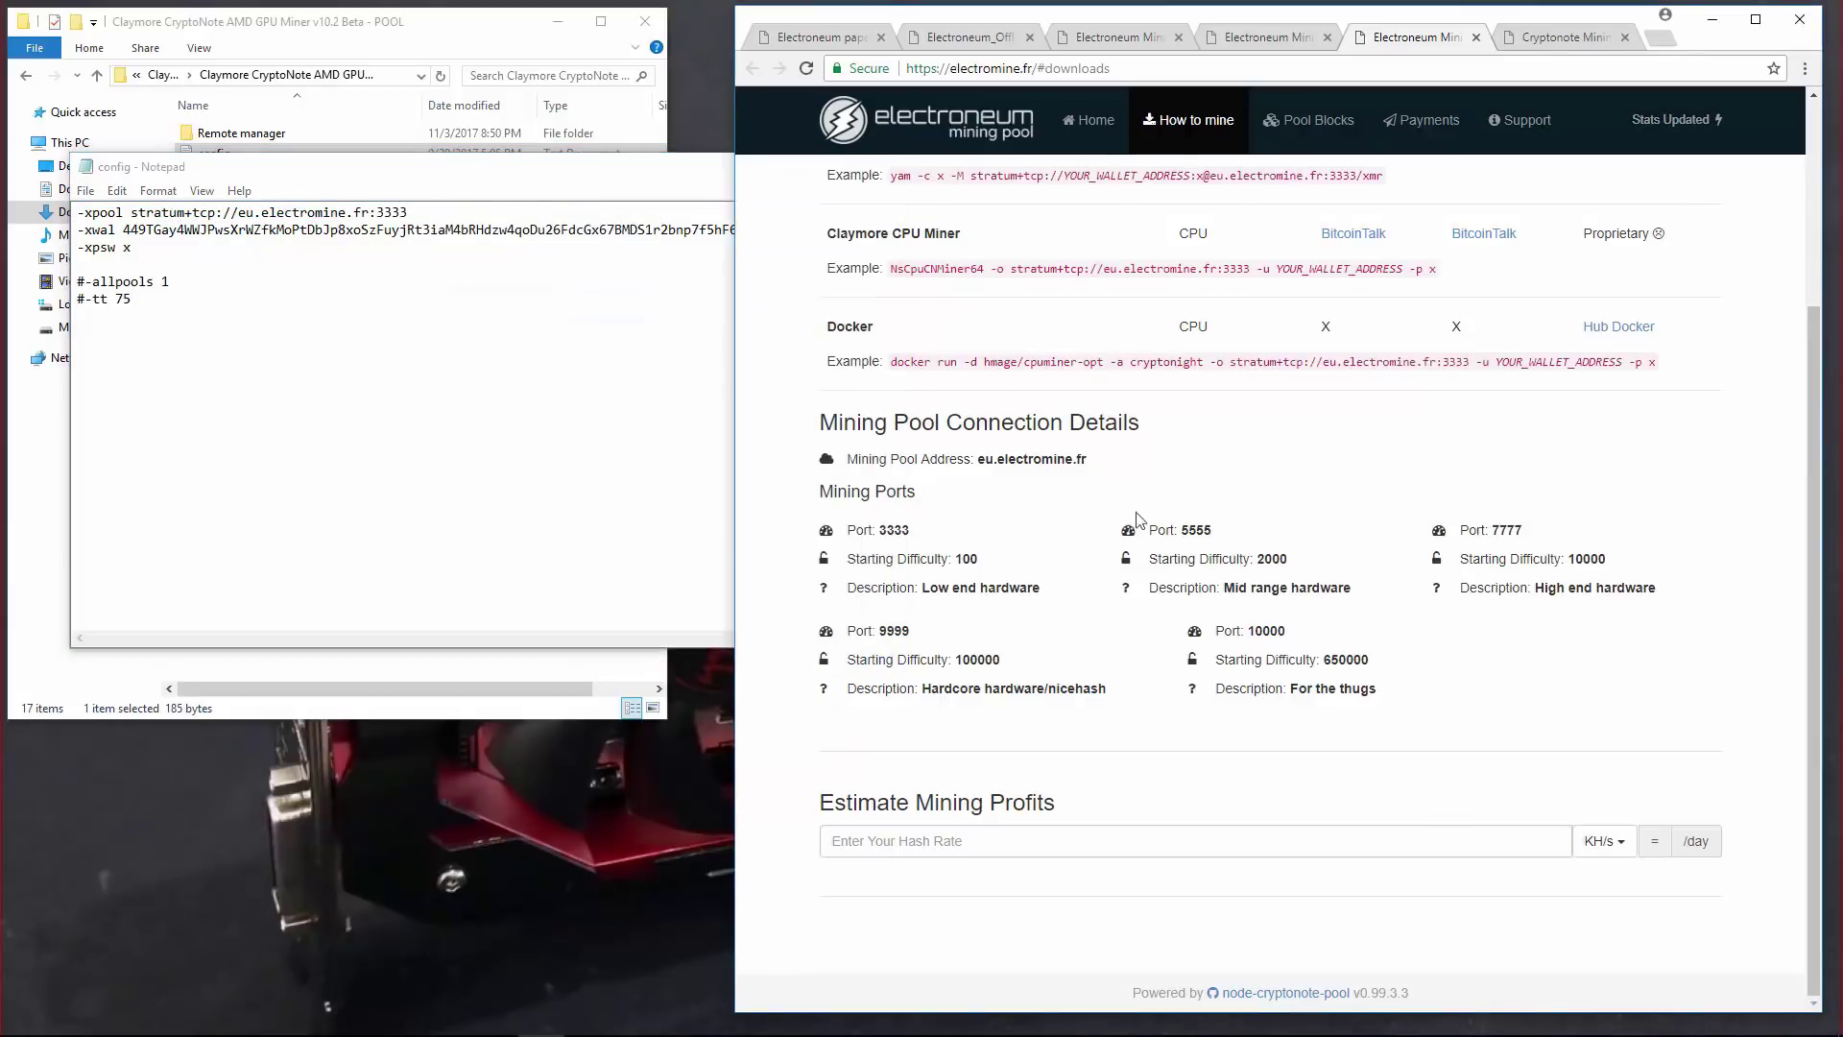
{"action": "double_click", "coordinate": [1506, 529]}
{"action": "left_click", "coordinate": [530, 304]}
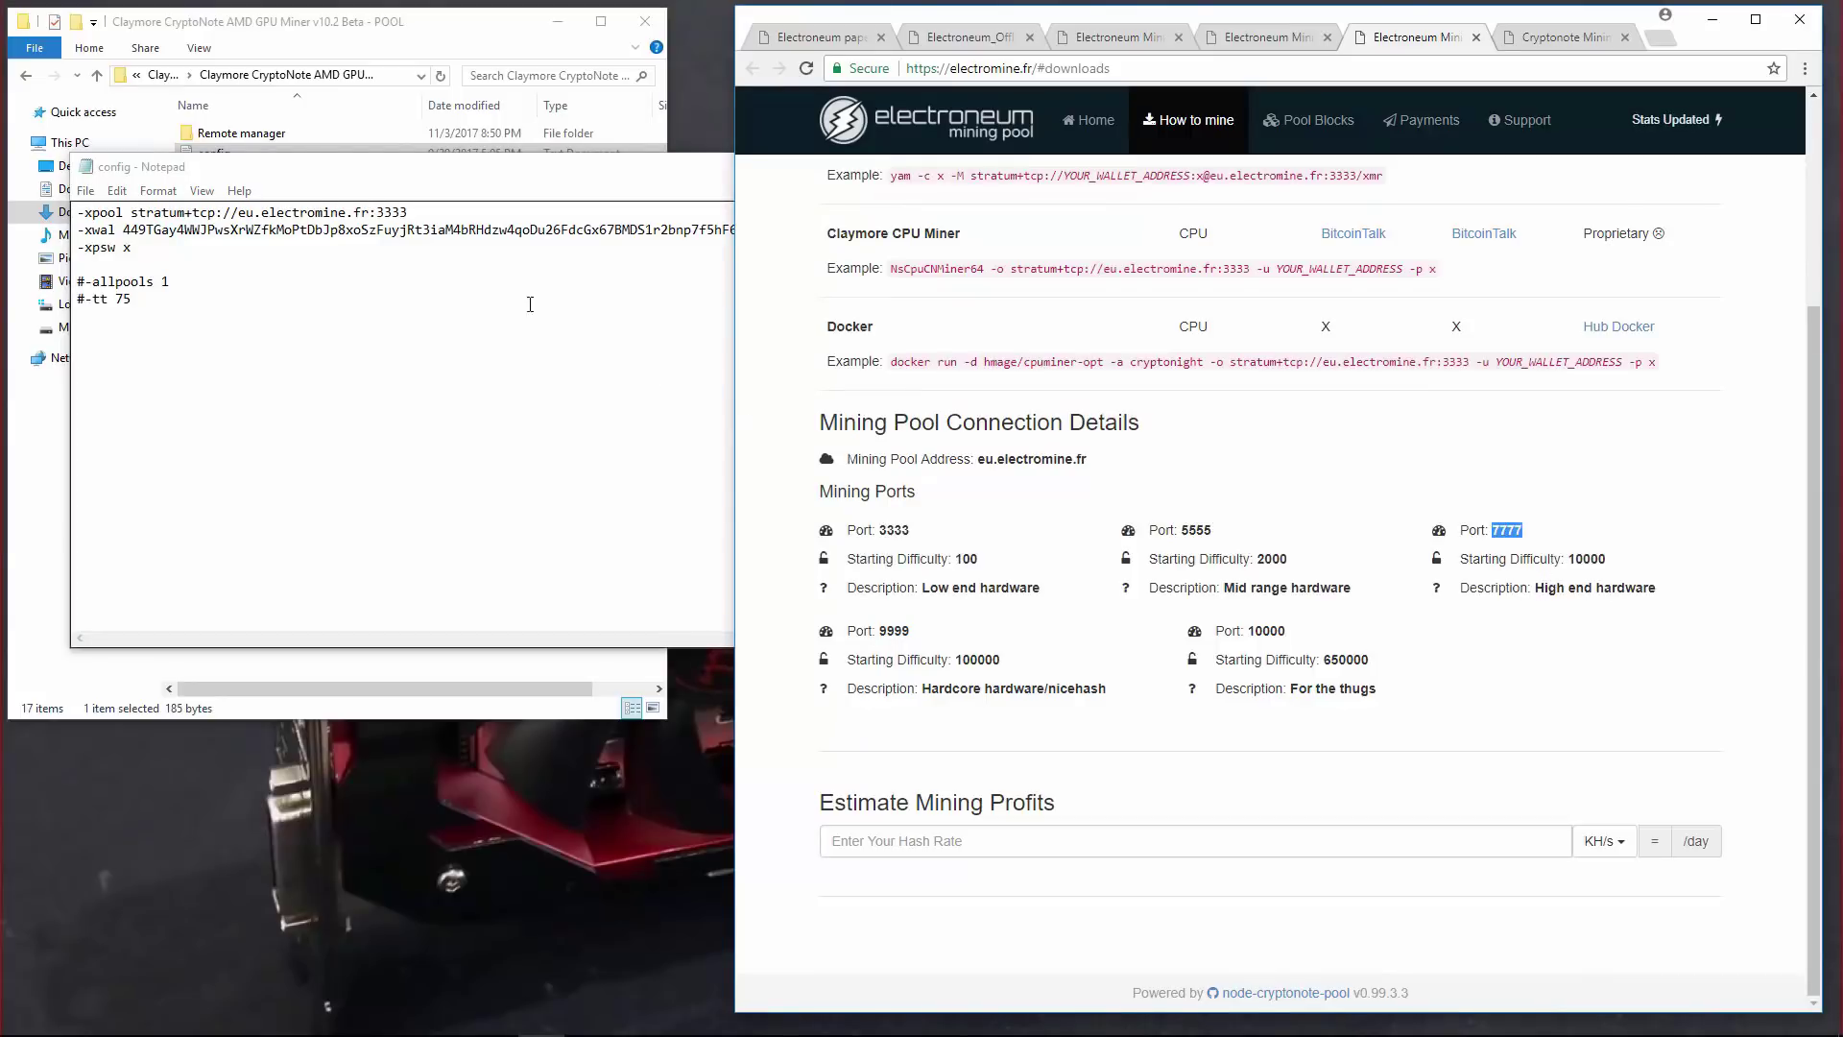
{"action": "left_click", "coordinate": [394, 215]}
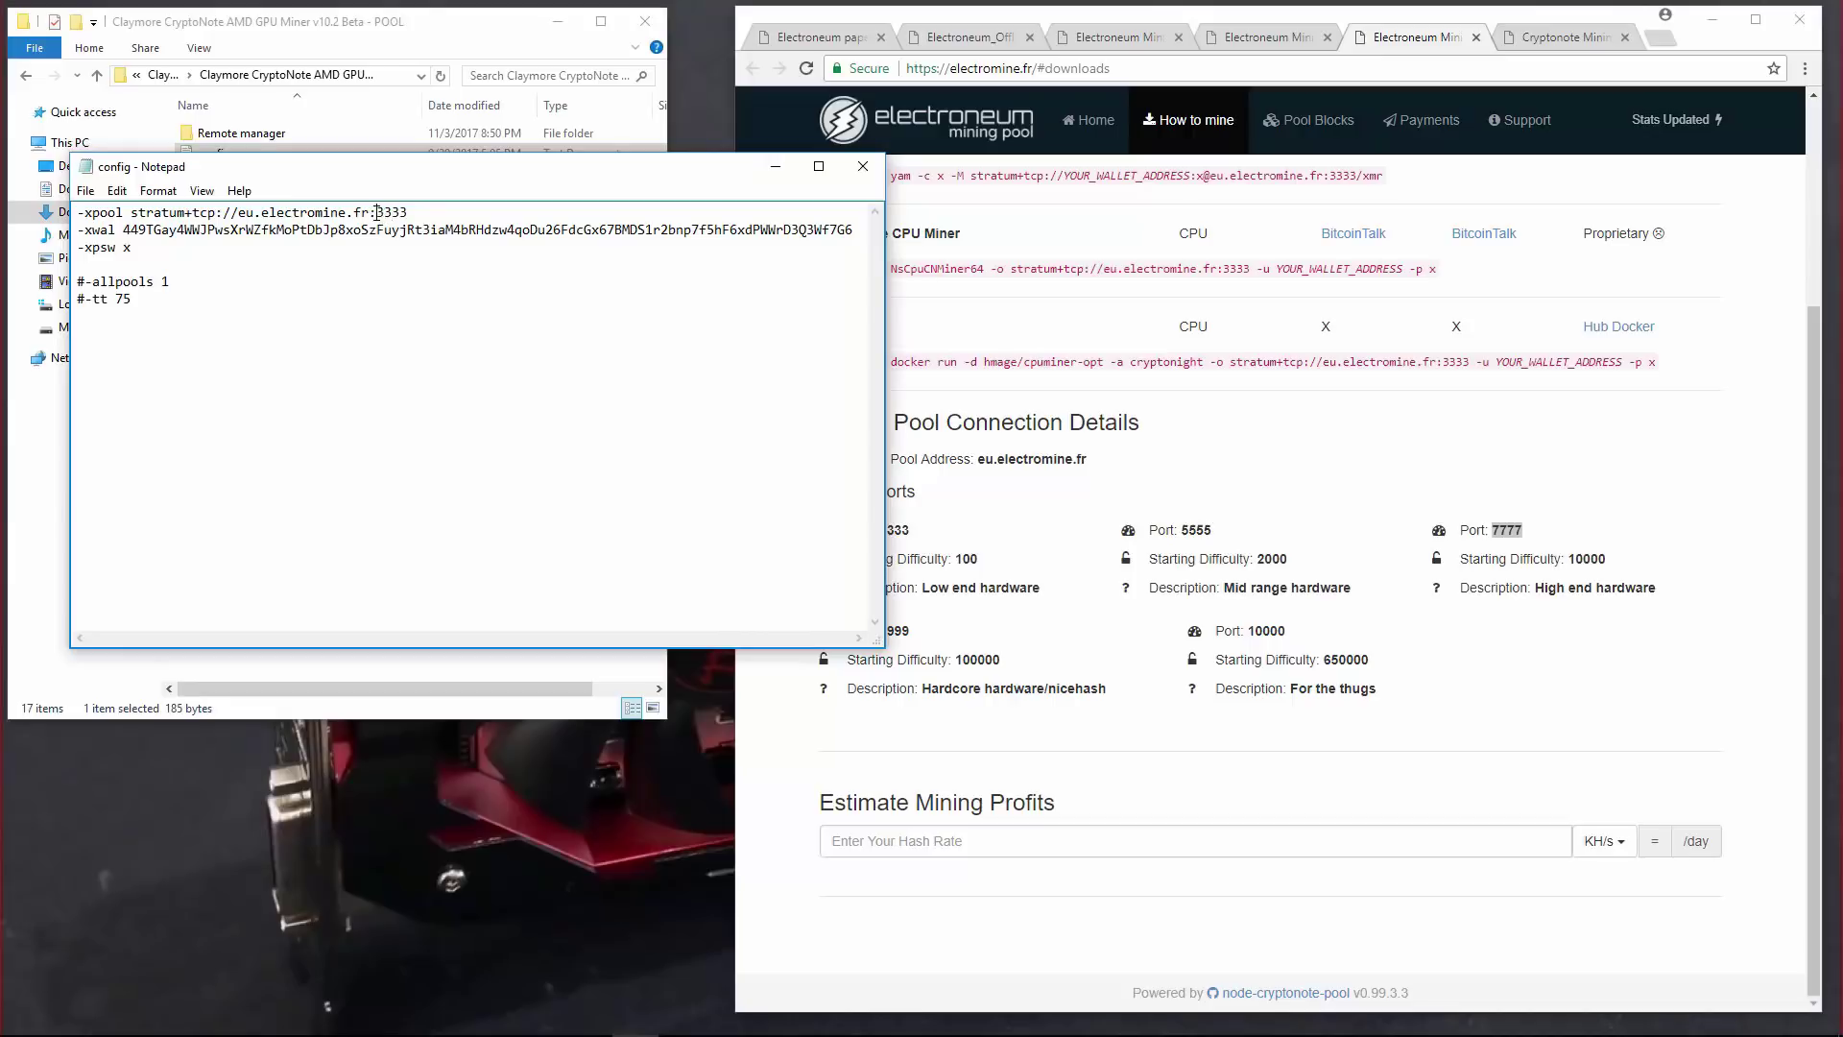
{"action": "left_click_drag", "start_coordinate": [377, 212], "coordinate": [407, 213]}
{"action": "type", "text": "7777"}
{"action": "double_click", "coordinate": [358, 228]}
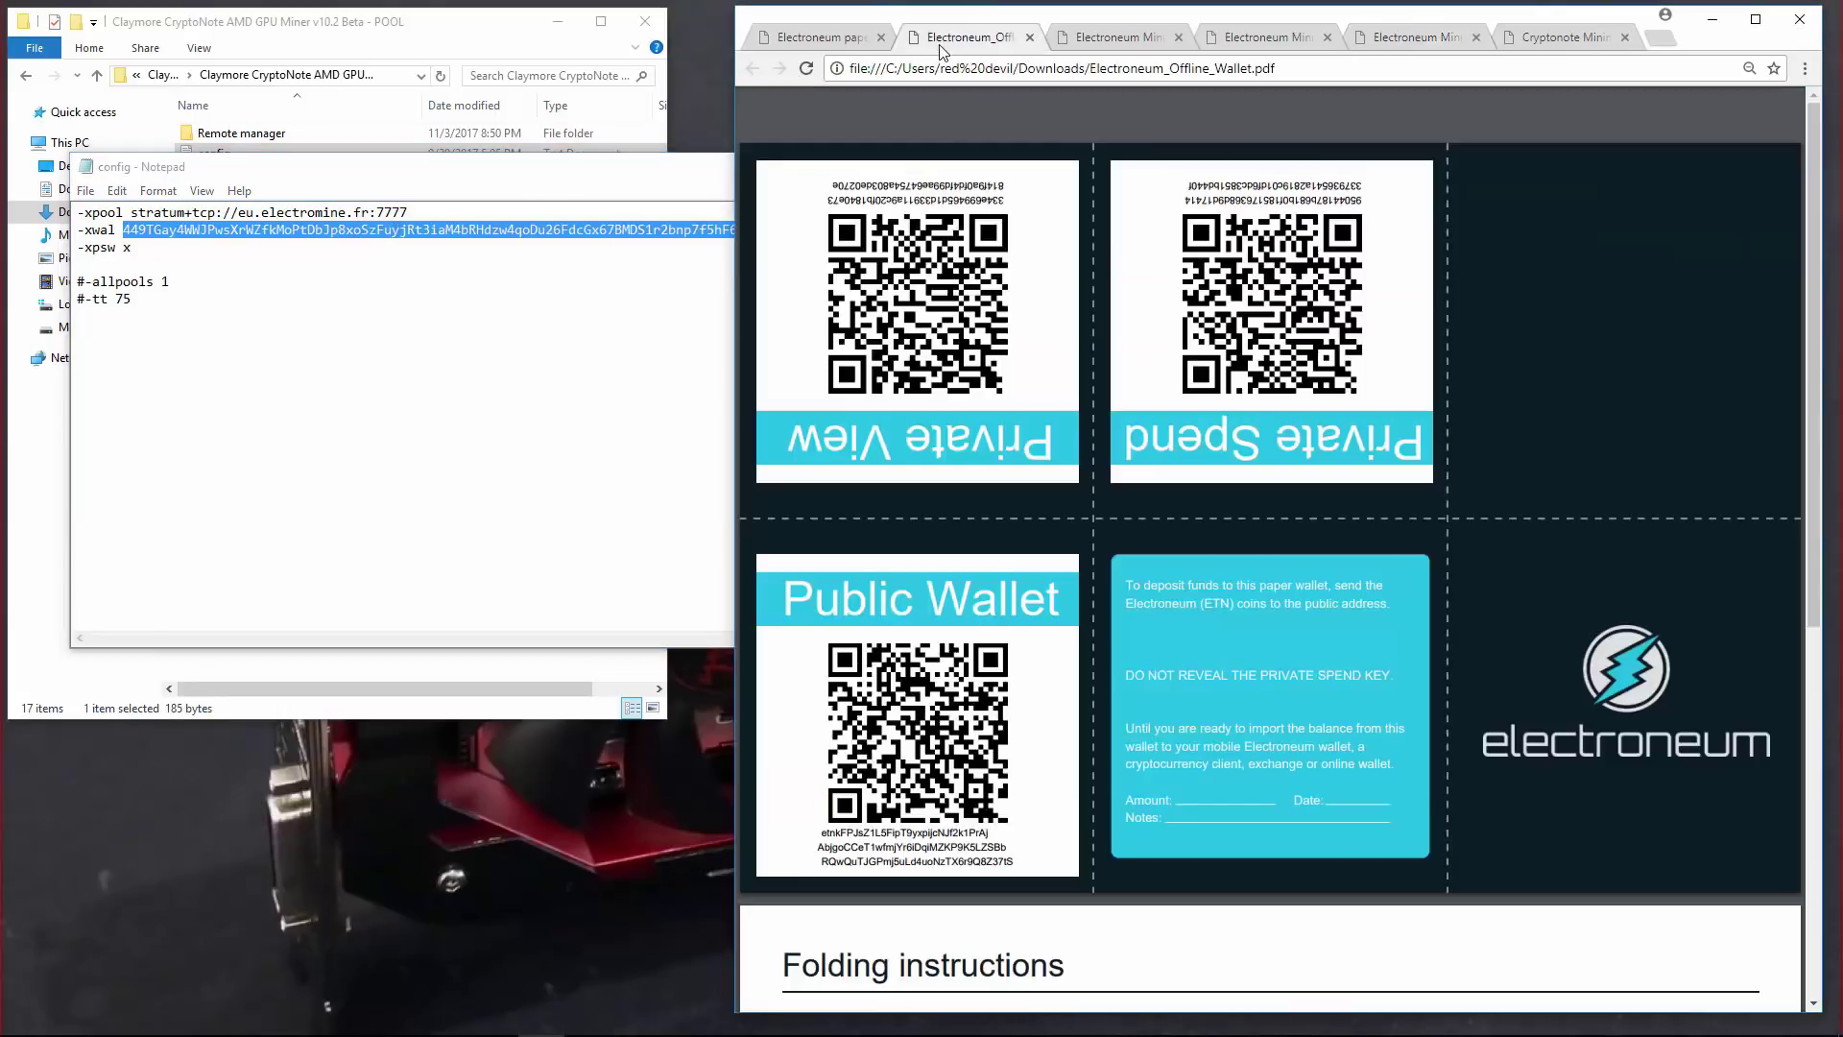
Paste the public wallet address from the PDF over the old -xwal wallet.
{"action": "left_click", "coordinate": [941, 43]}
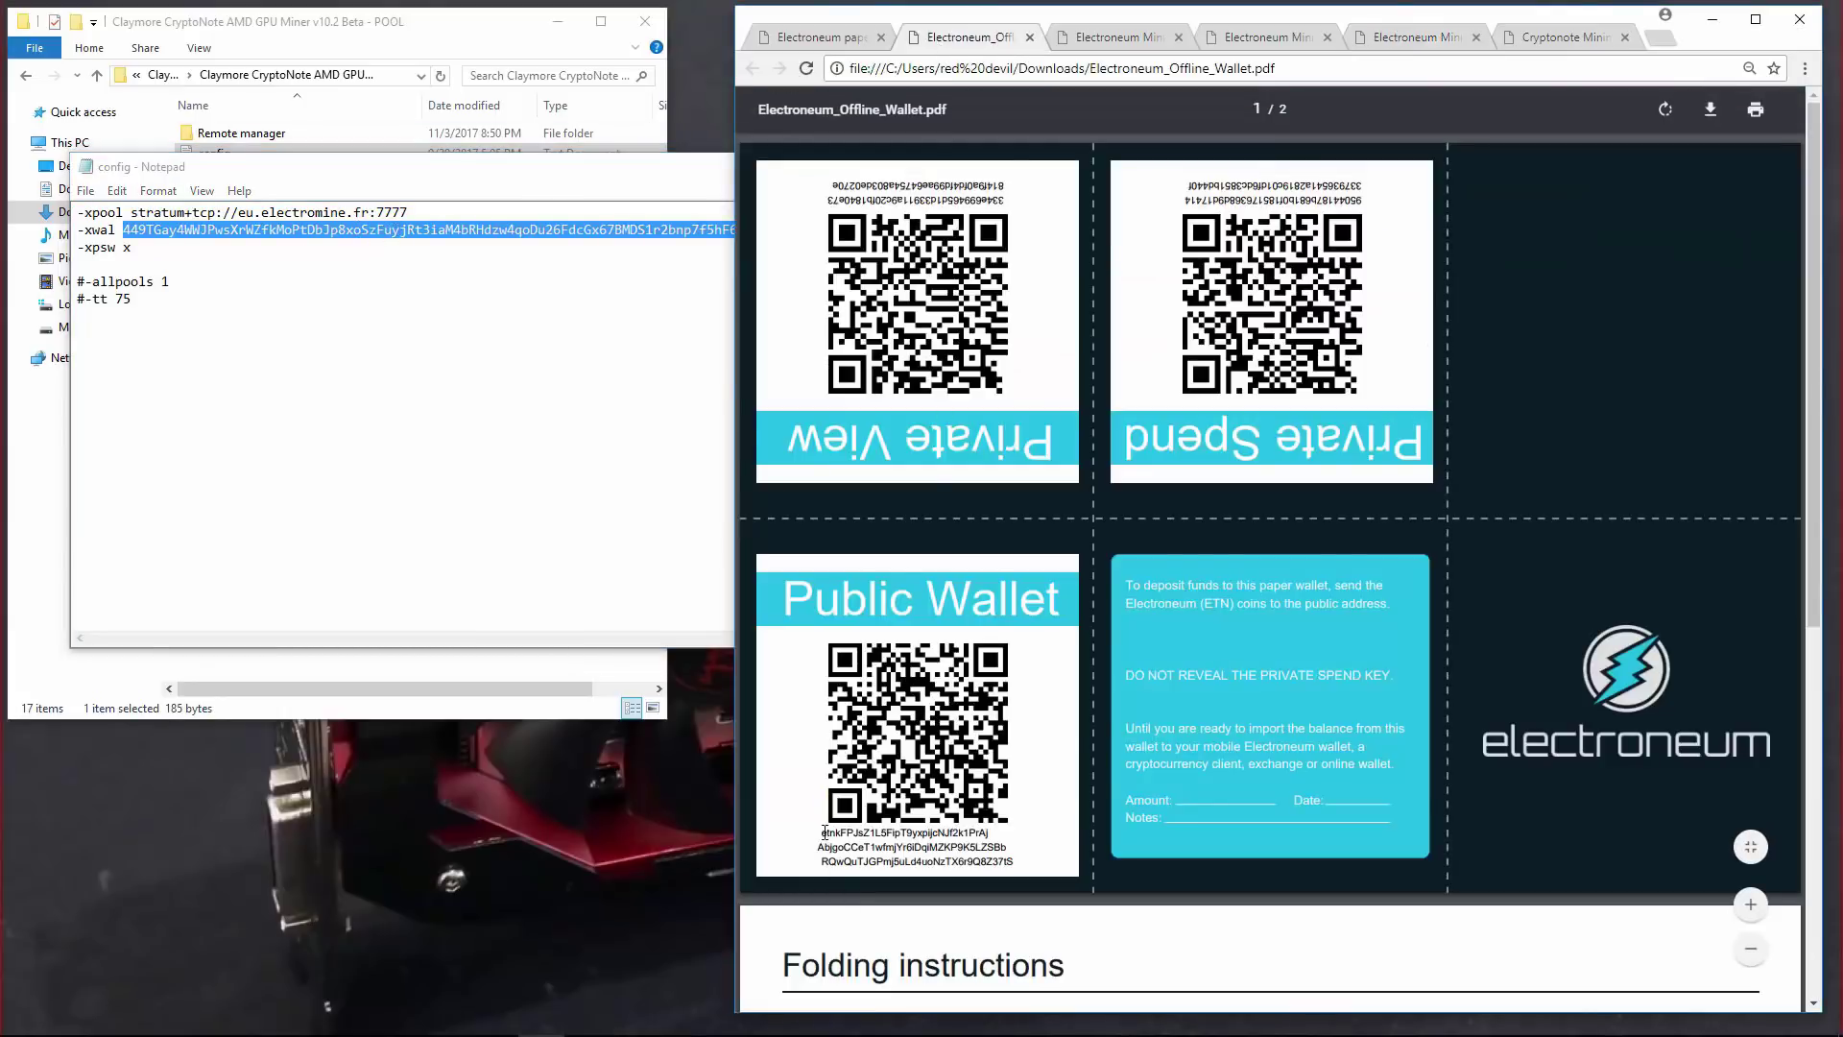
{"action": "left_click_drag", "start_coordinate": [823, 832], "coordinate": [1013, 862]}
{"action": "right_click", "coordinate": [978, 866]}
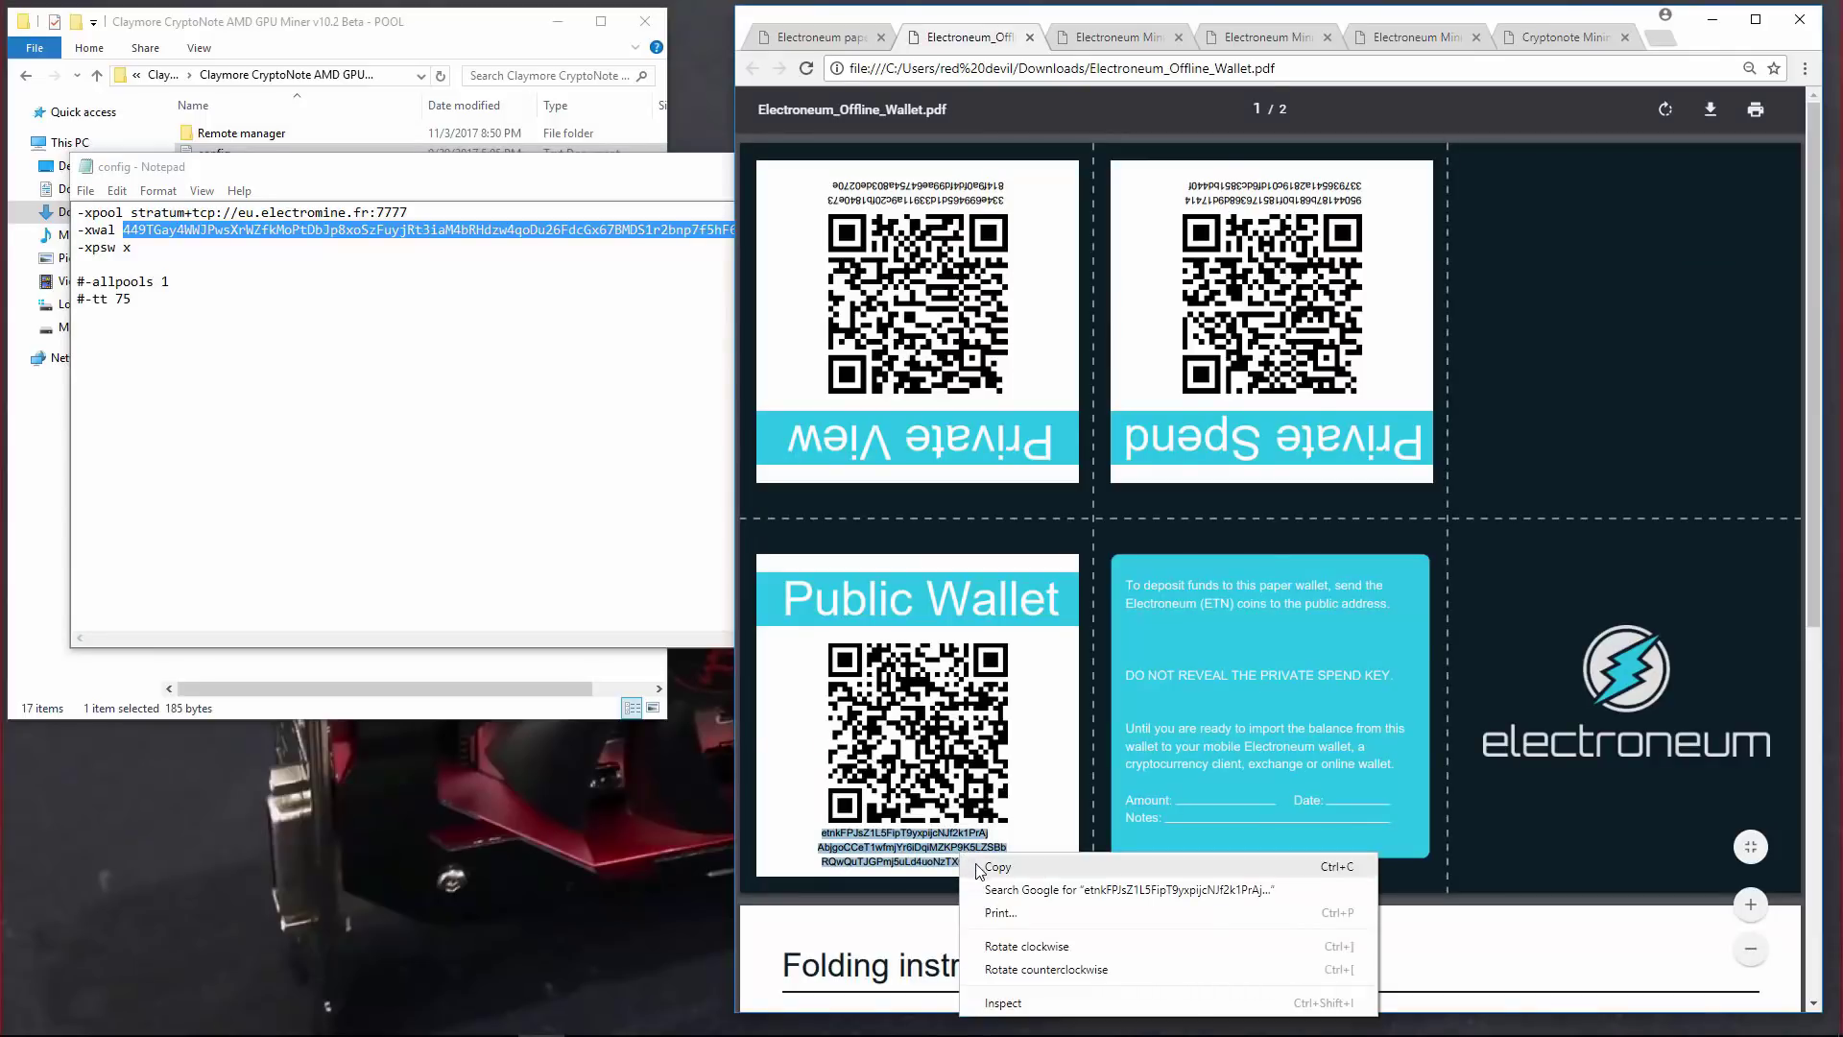
{"action": "left_click", "coordinate": [989, 866]}
{"action": "right_click", "coordinate": [390, 234]}
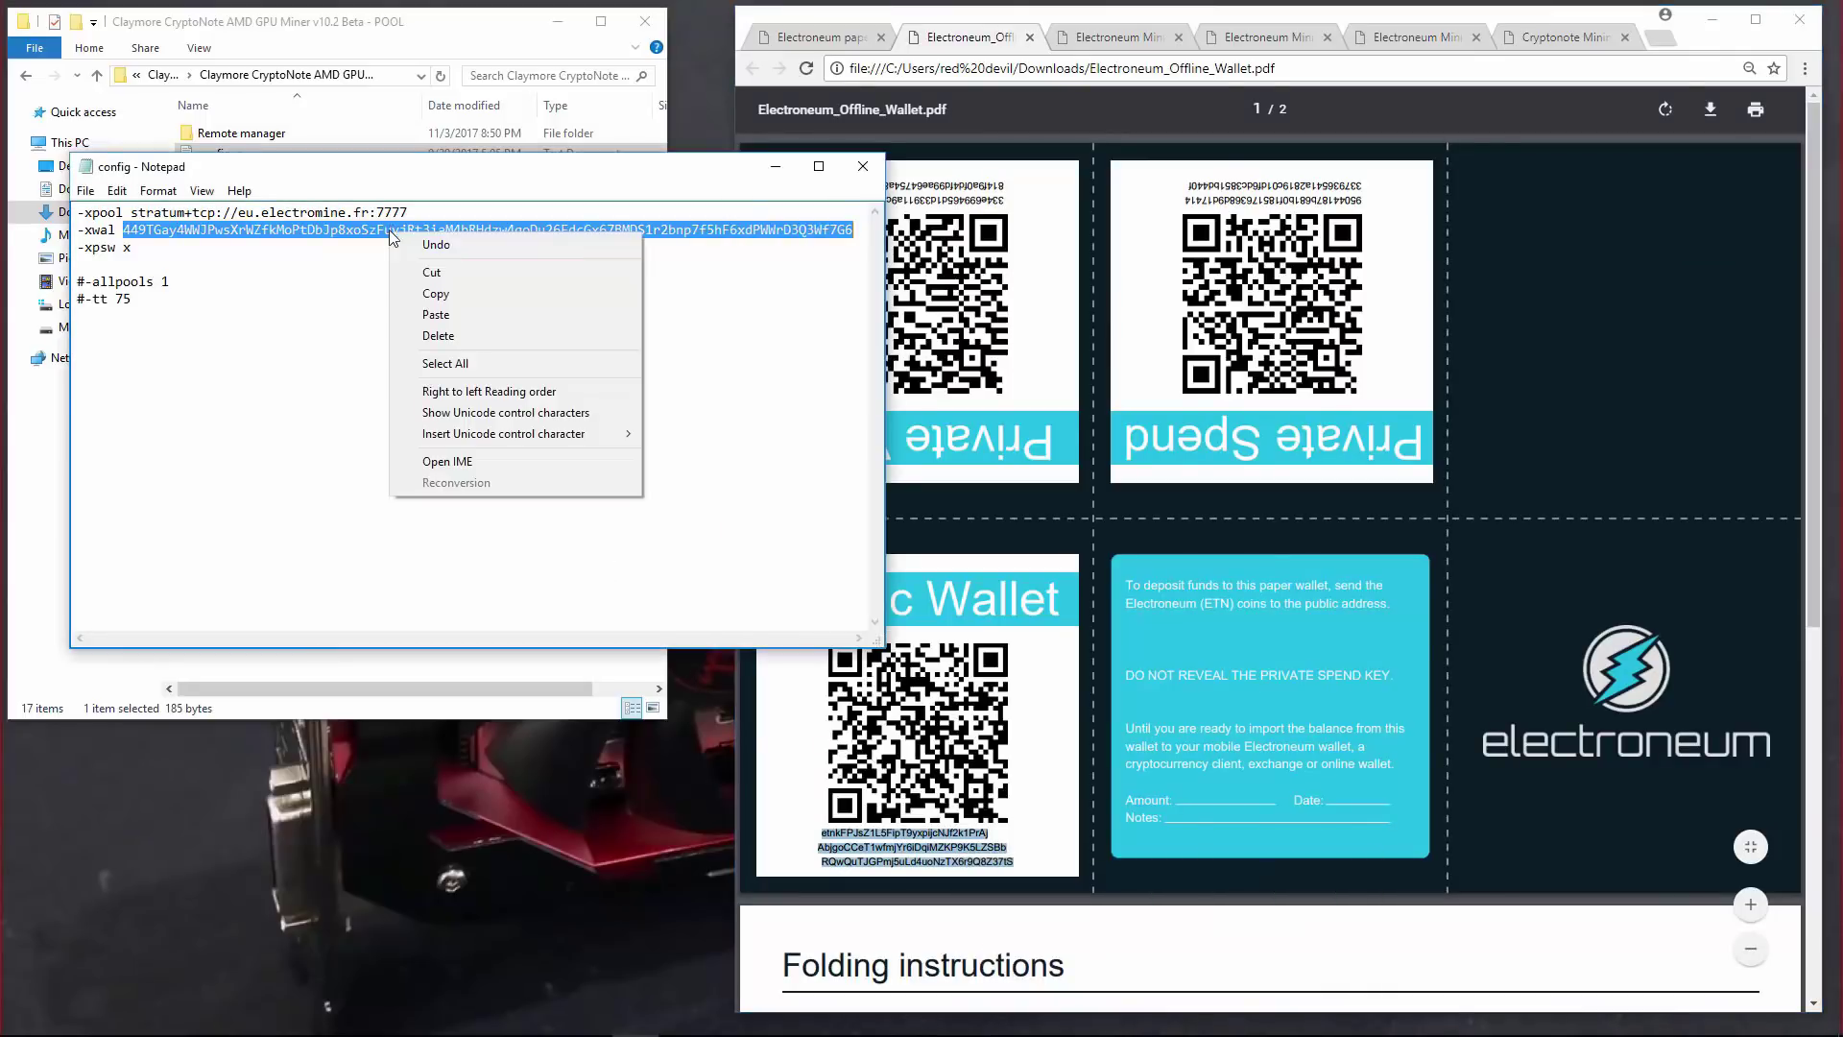
{"action": "left_click", "coordinate": [461, 311]}
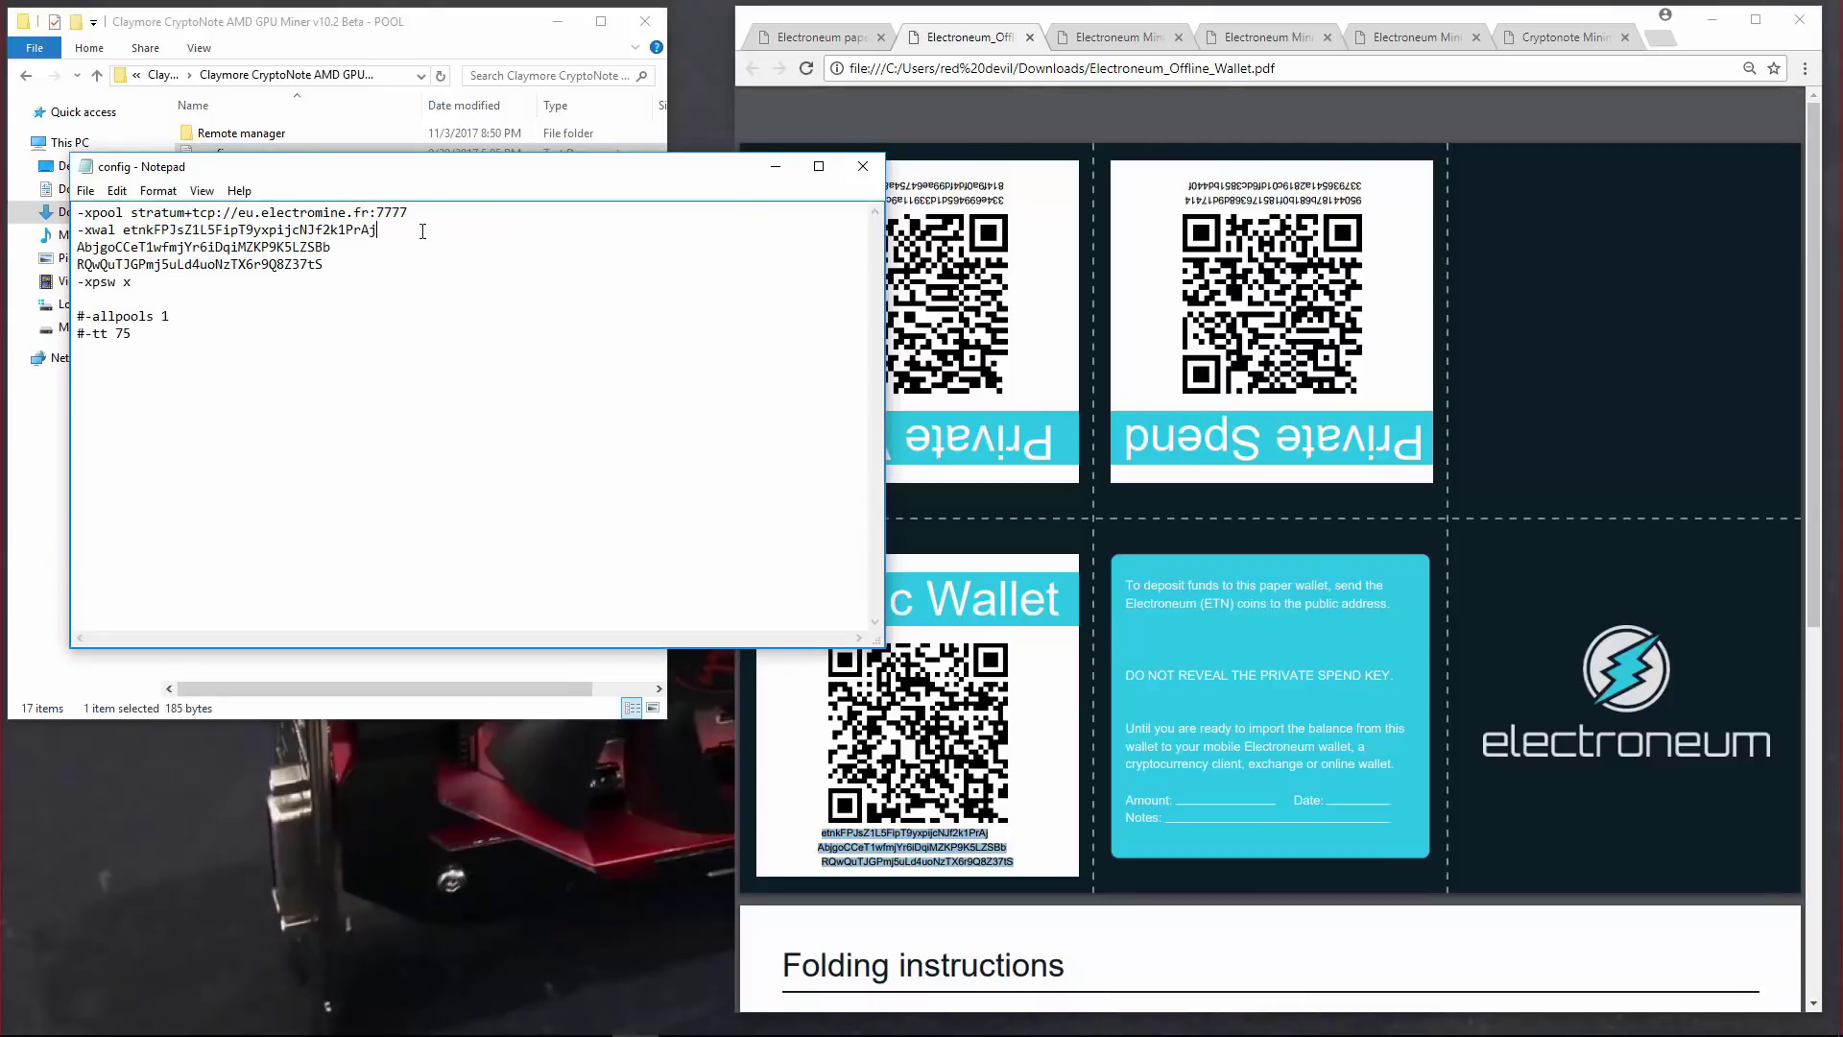
Join the pasted wallet address onto a single -xwal line.
{"action": "key", "text": "Delete"}
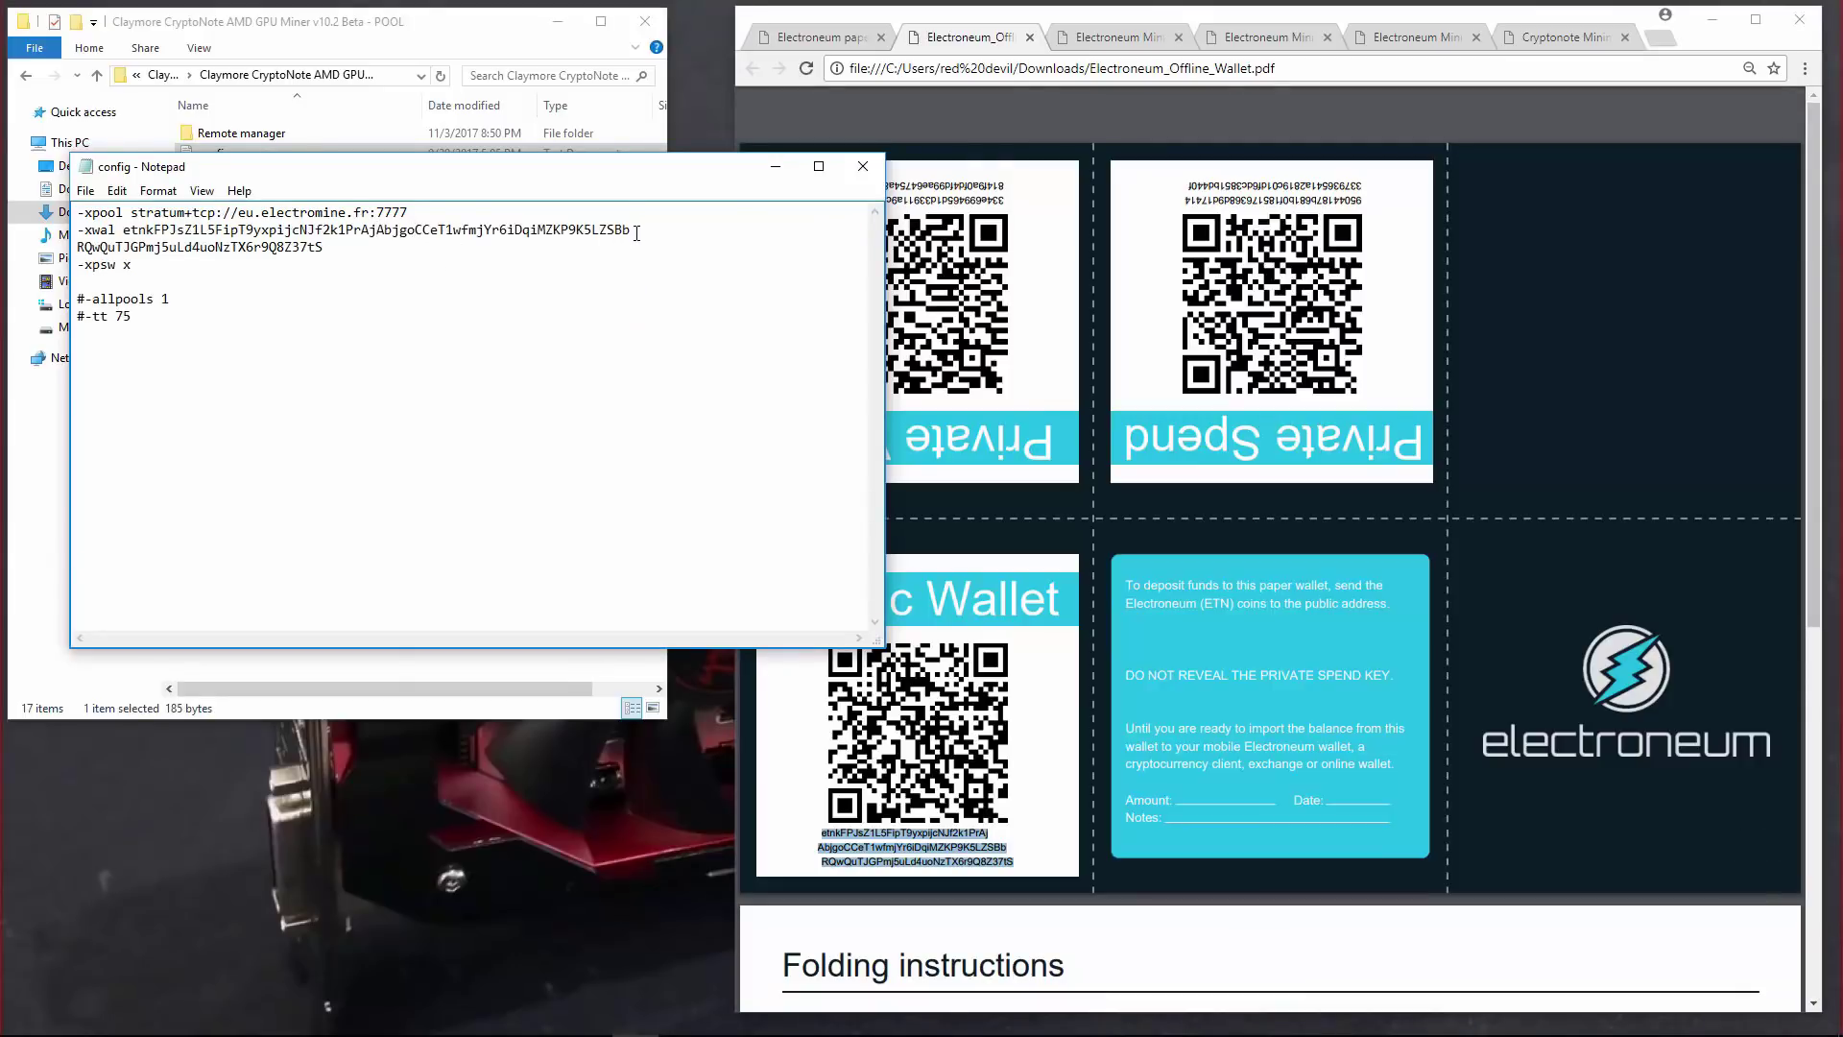
{"action": "left_click", "coordinate": [636, 233]}
{"action": "key", "text": "Delete"}
{"action": "double_click", "coordinate": [775, 233]}
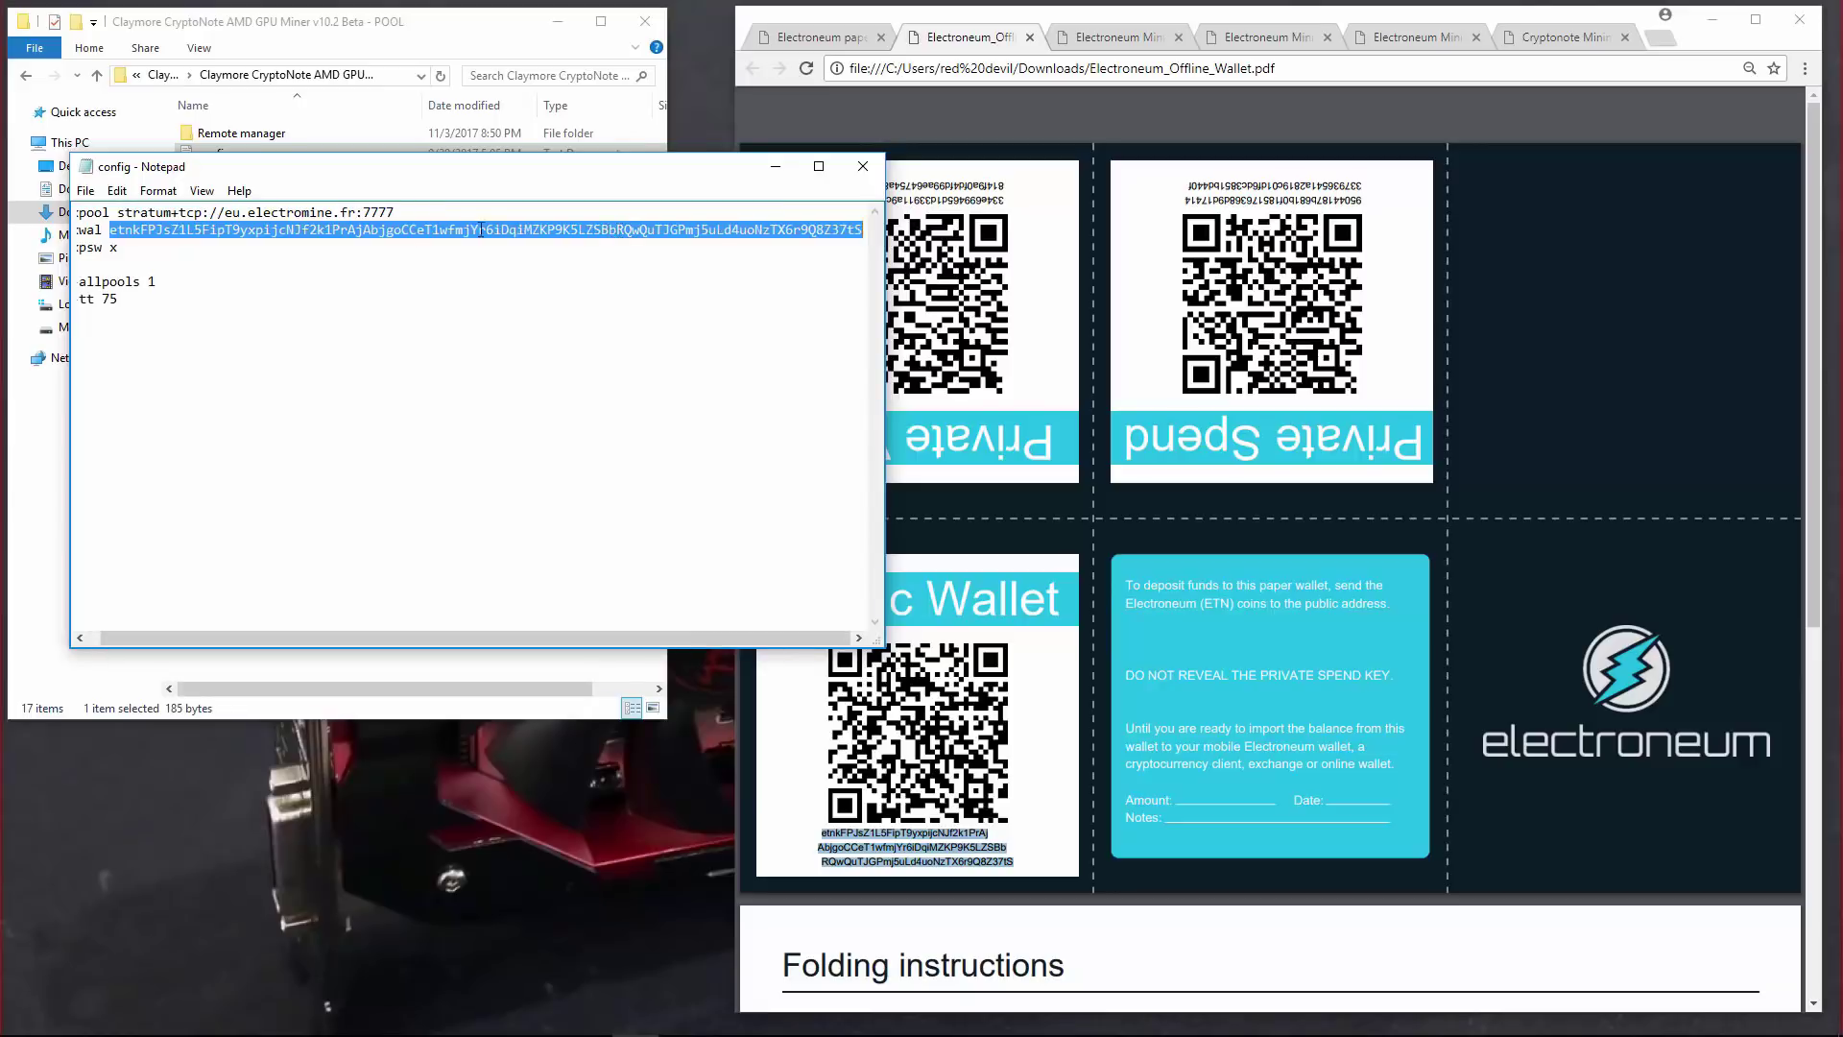
{"action": "left_click", "coordinate": [137, 273]}
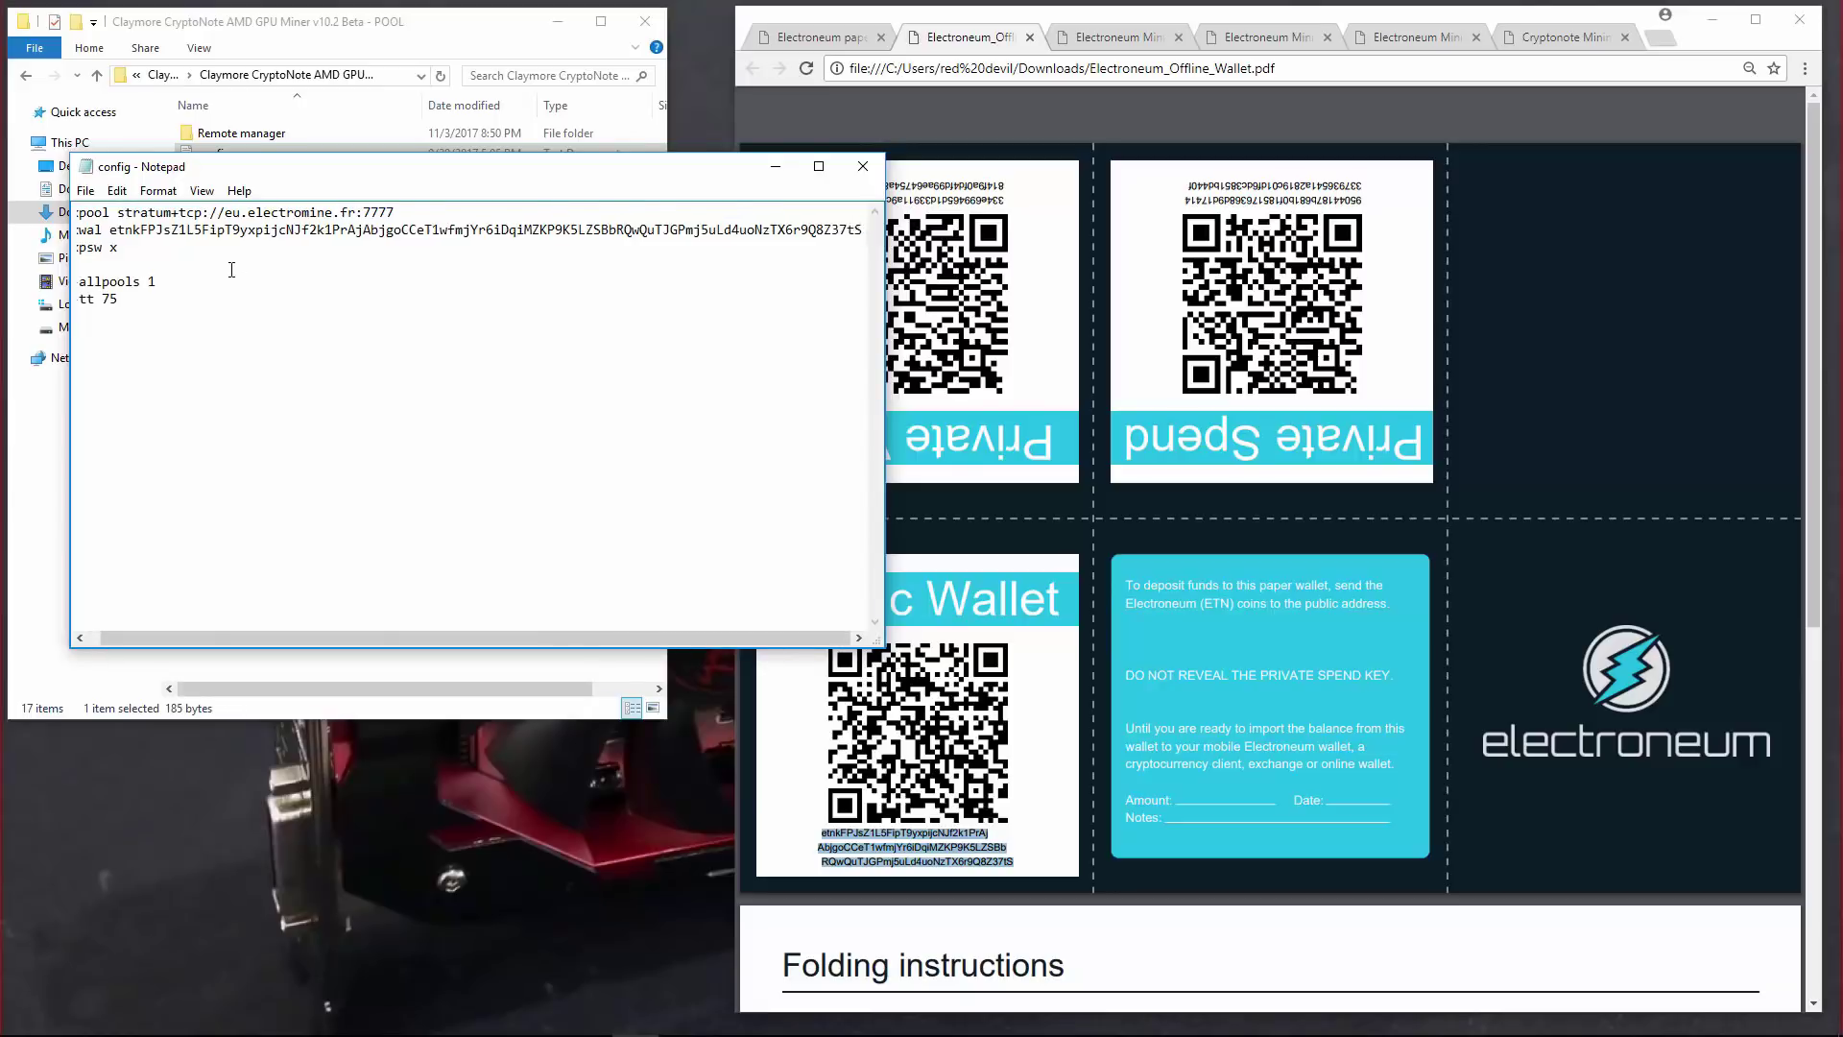
Uncomment -allpools 1, remove the blank line above it, and save config.
{"action": "left_click_drag", "start_coordinate": [169, 282], "coordinate": [61, 288]}
{"action": "left_click", "coordinate": [86, 282]}
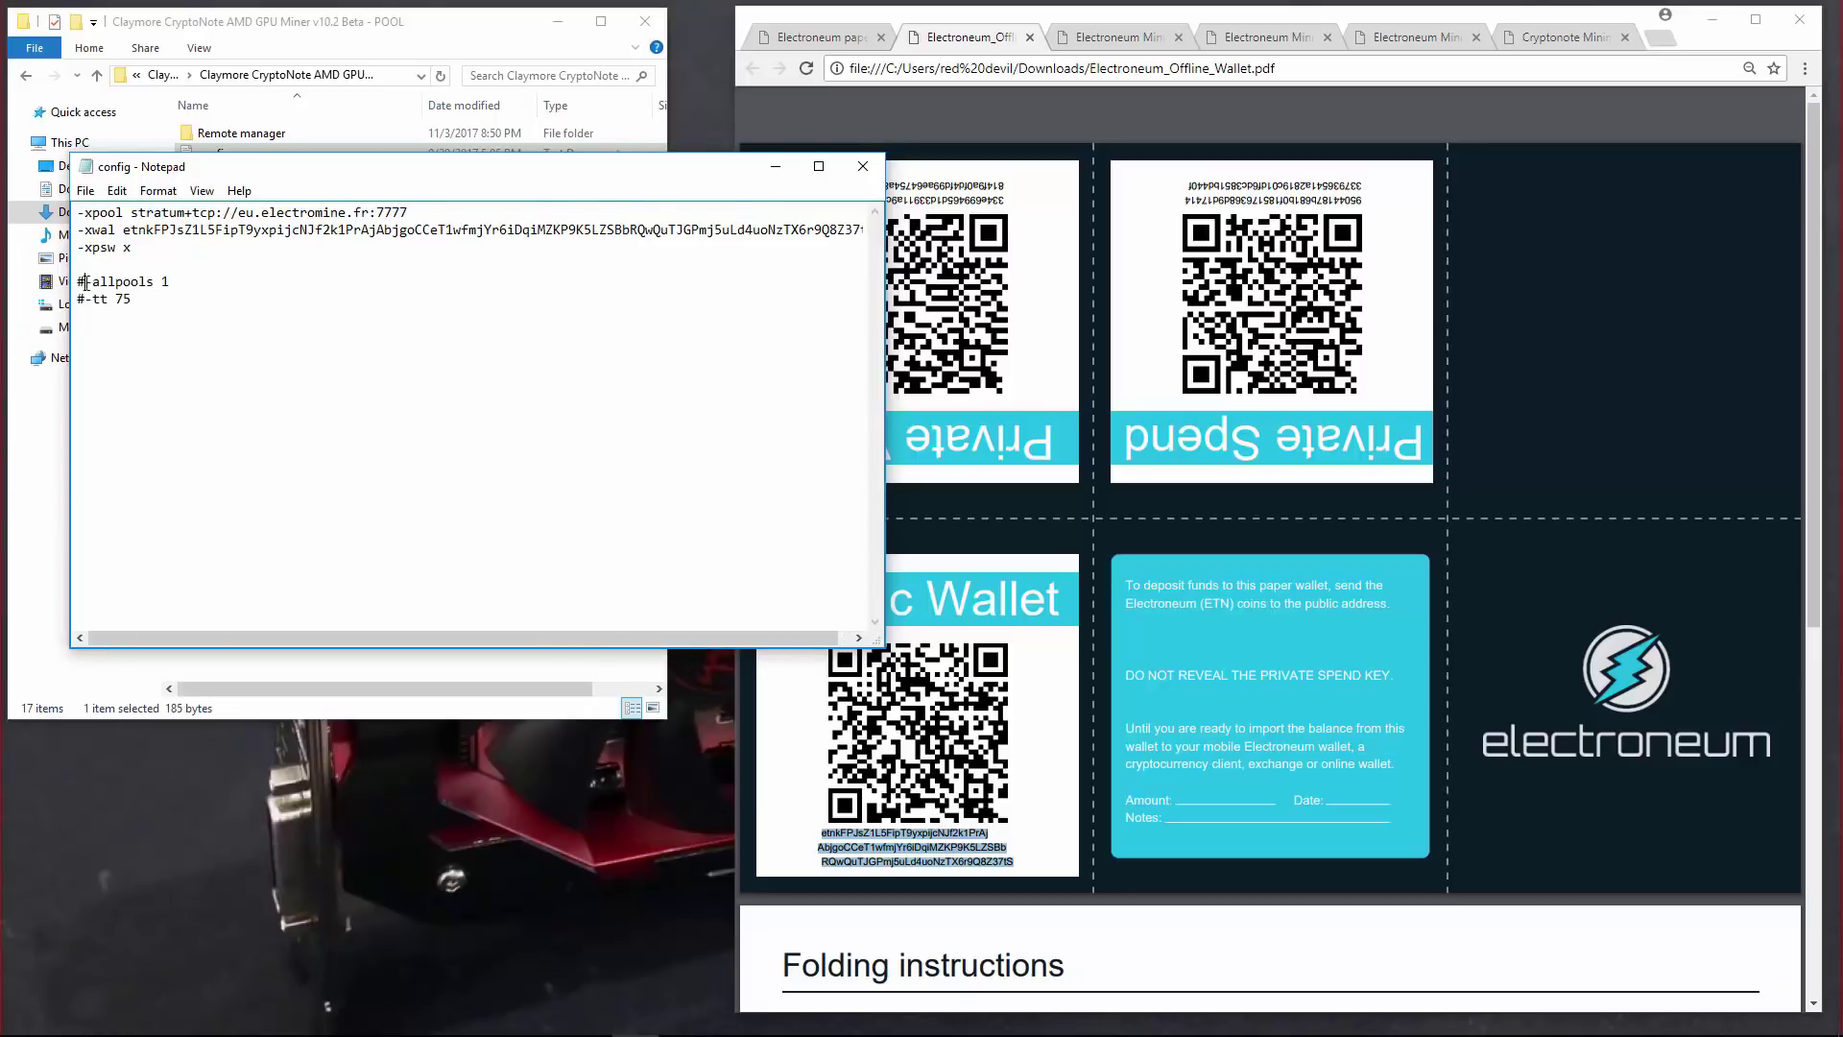
{"action": "key", "text": "BackSpace"}
{"action": "key", "text": "BackSpace"}
{"action": "key", "text": "shift+Left"}
{"action": "key", "text": "shift+Left"}
{"action": "key", "text": "shift+Left"}
{"action": "key", "text": "shift+Left"}
{"action": "key", "text": "shift+Left"}
{"action": "key", "text": "shift+Left"}
{"action": "key", "text": "shift+Left"}
{"action": "key", "text": "shift+Left"}
{"action": "key", "text": "shift+Left"}
{"action": "key", "text": "shift+Left"}
{"action": "key", "text": "shift+Left"}
{"action": "left_click", "coordinate": [169, 269]}
{"action": "left_click", "coordinate": [86, 190]}
{"action": "left_click", "coordinate": [114, 255]}
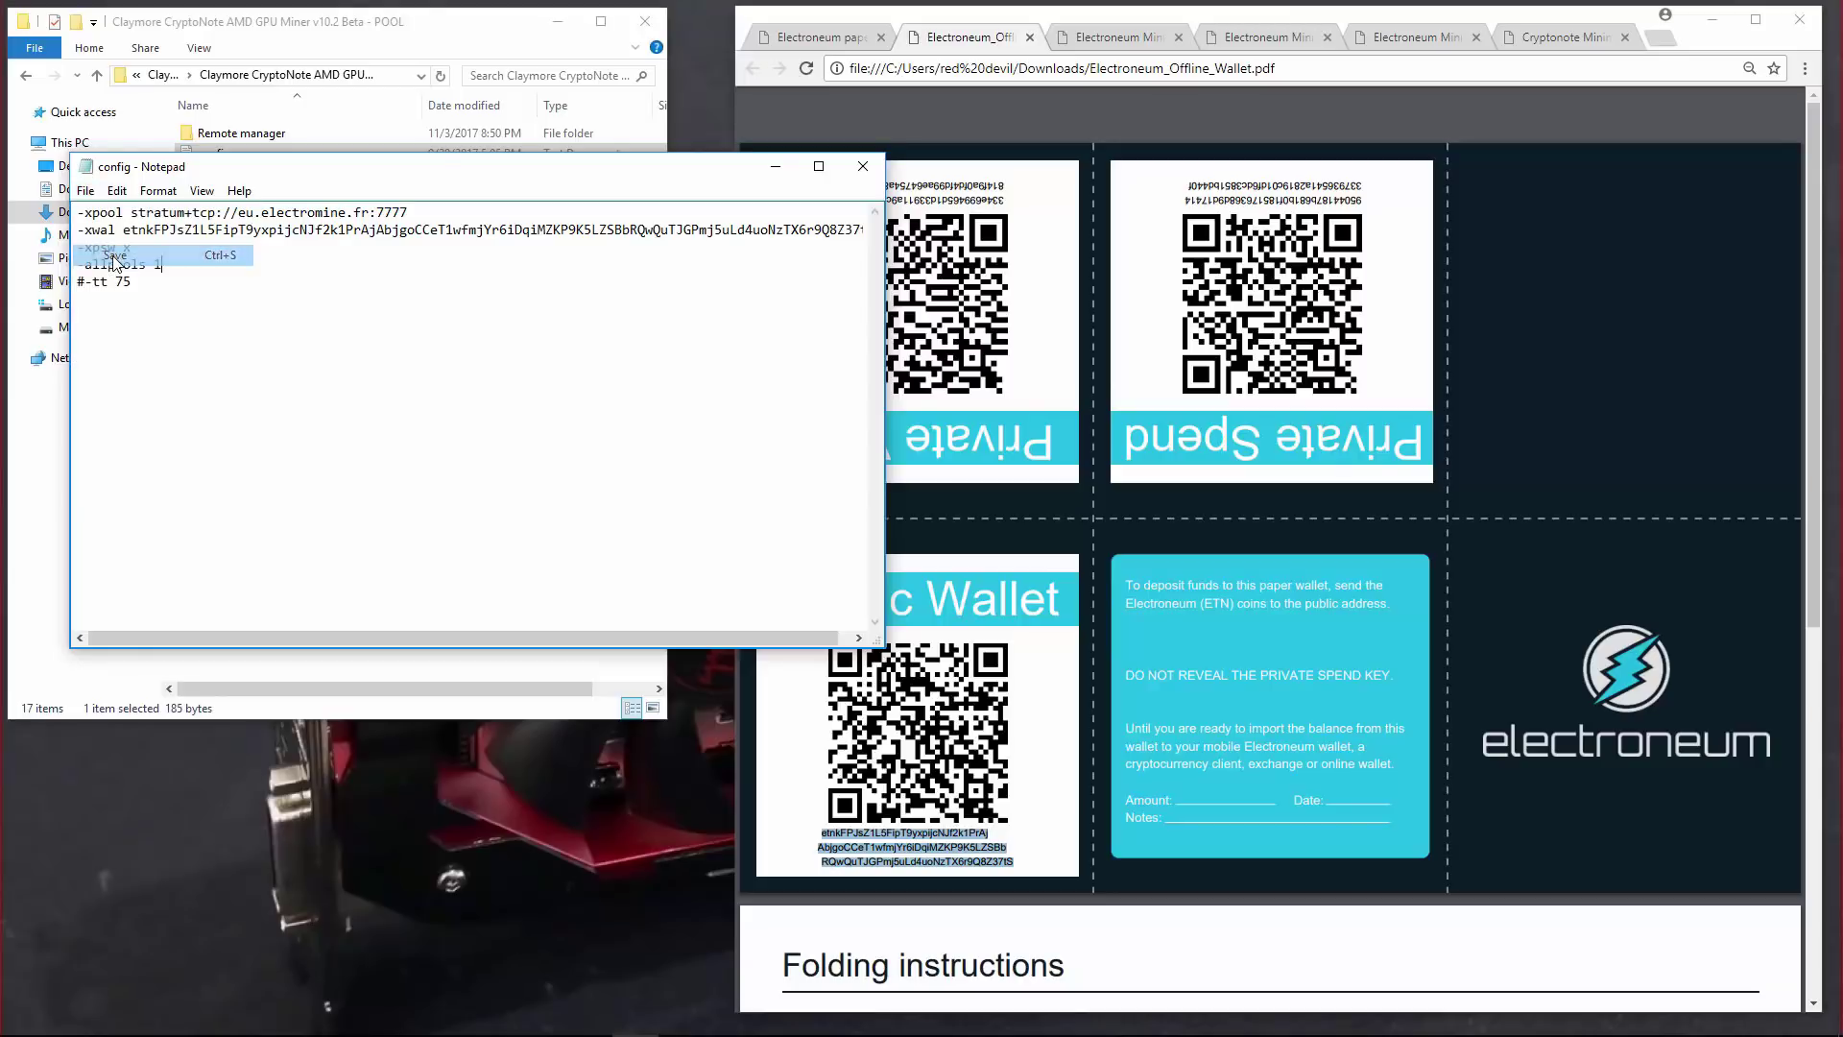
Close config, run start.bat, and enlarge and reposition the miner console to watch its output.
{"action": "left_click", "coordinate": [862, 166]}
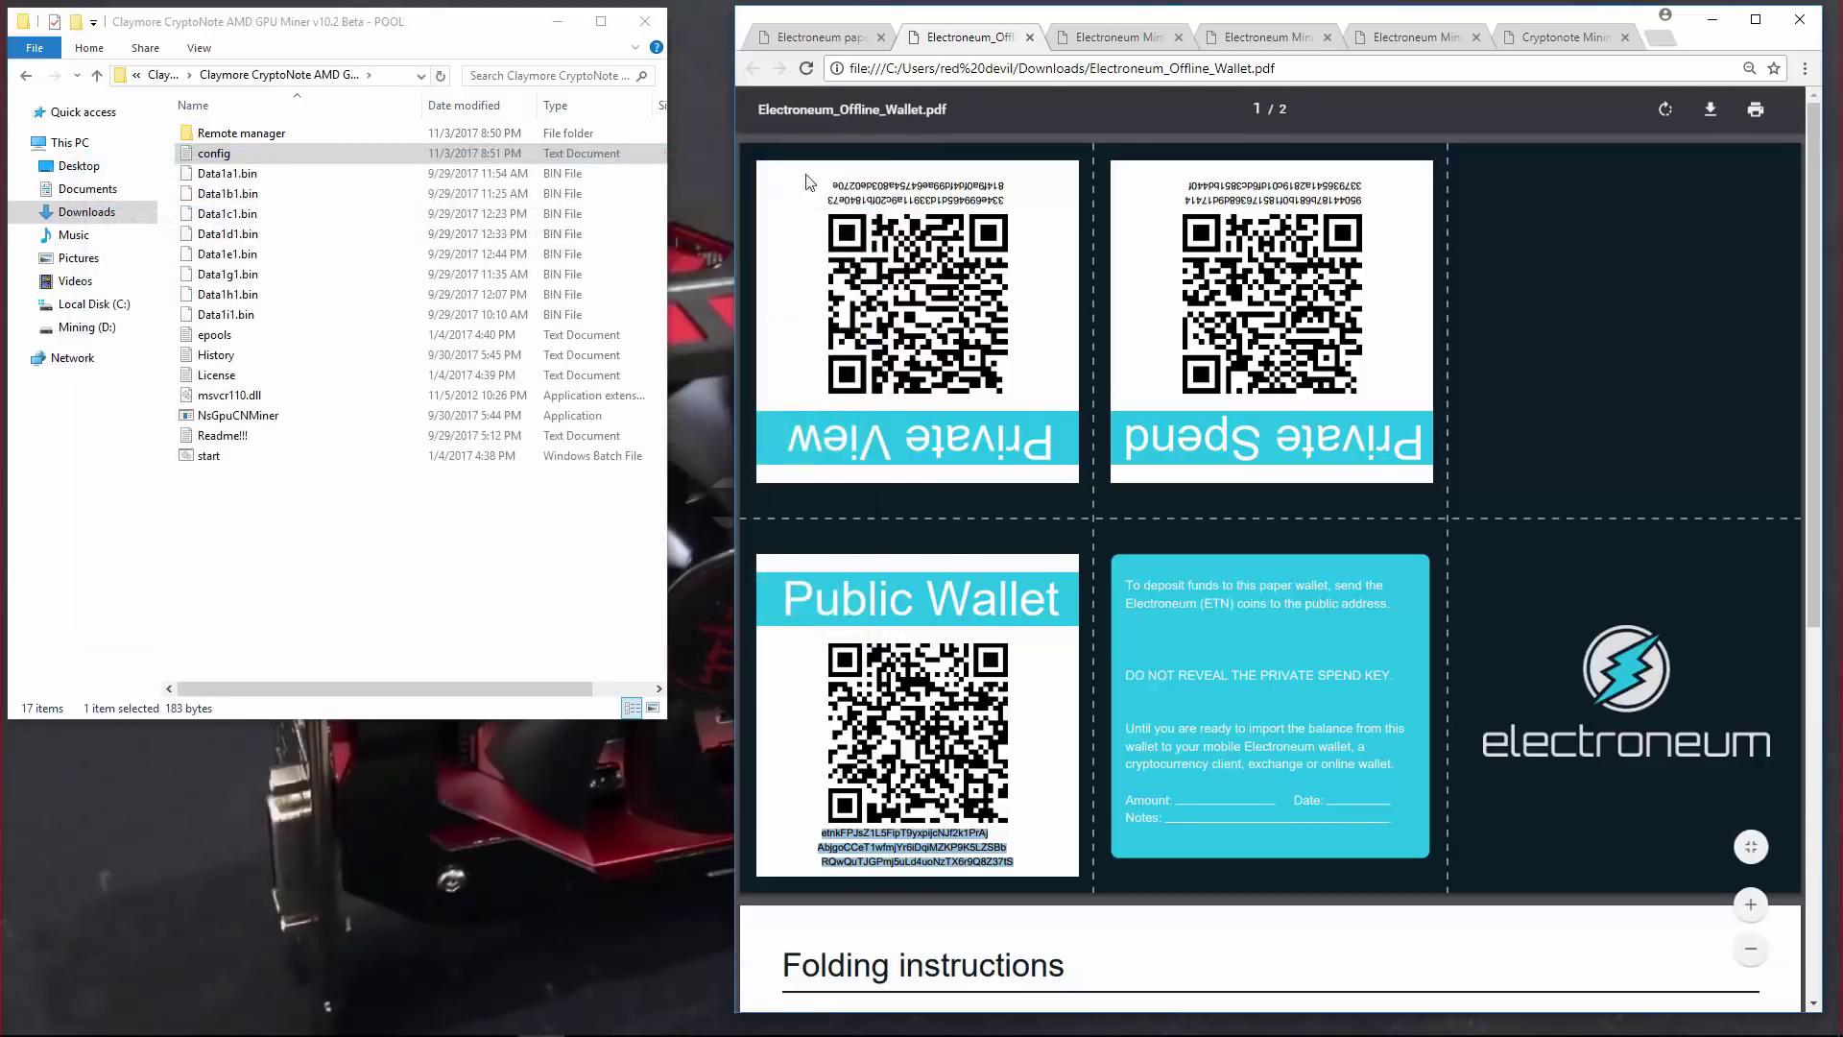
{"action": "left_click", "coordinate": [247, 459]}
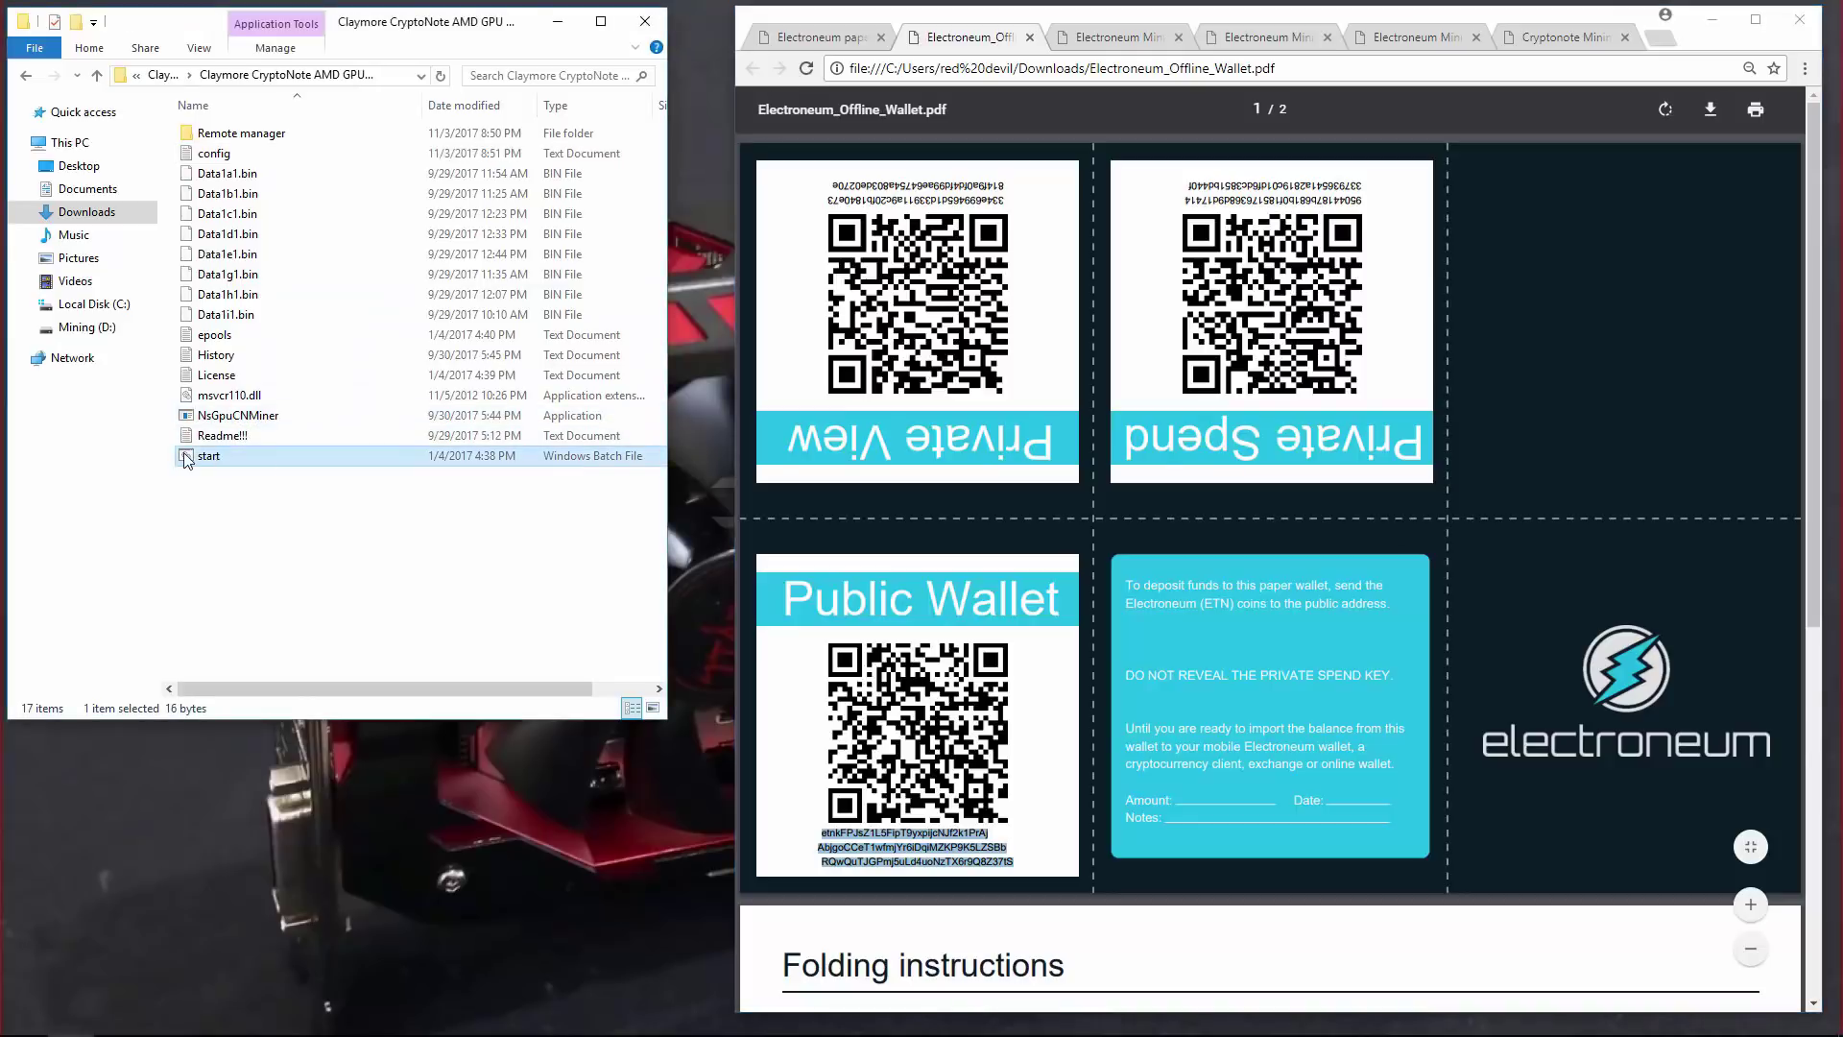
{"action": "double_click", "coordinate": [231, 465]}
{"action": "left_click_drag", "start_coordinate": [627, 137], "coordinate": [501, 33]}
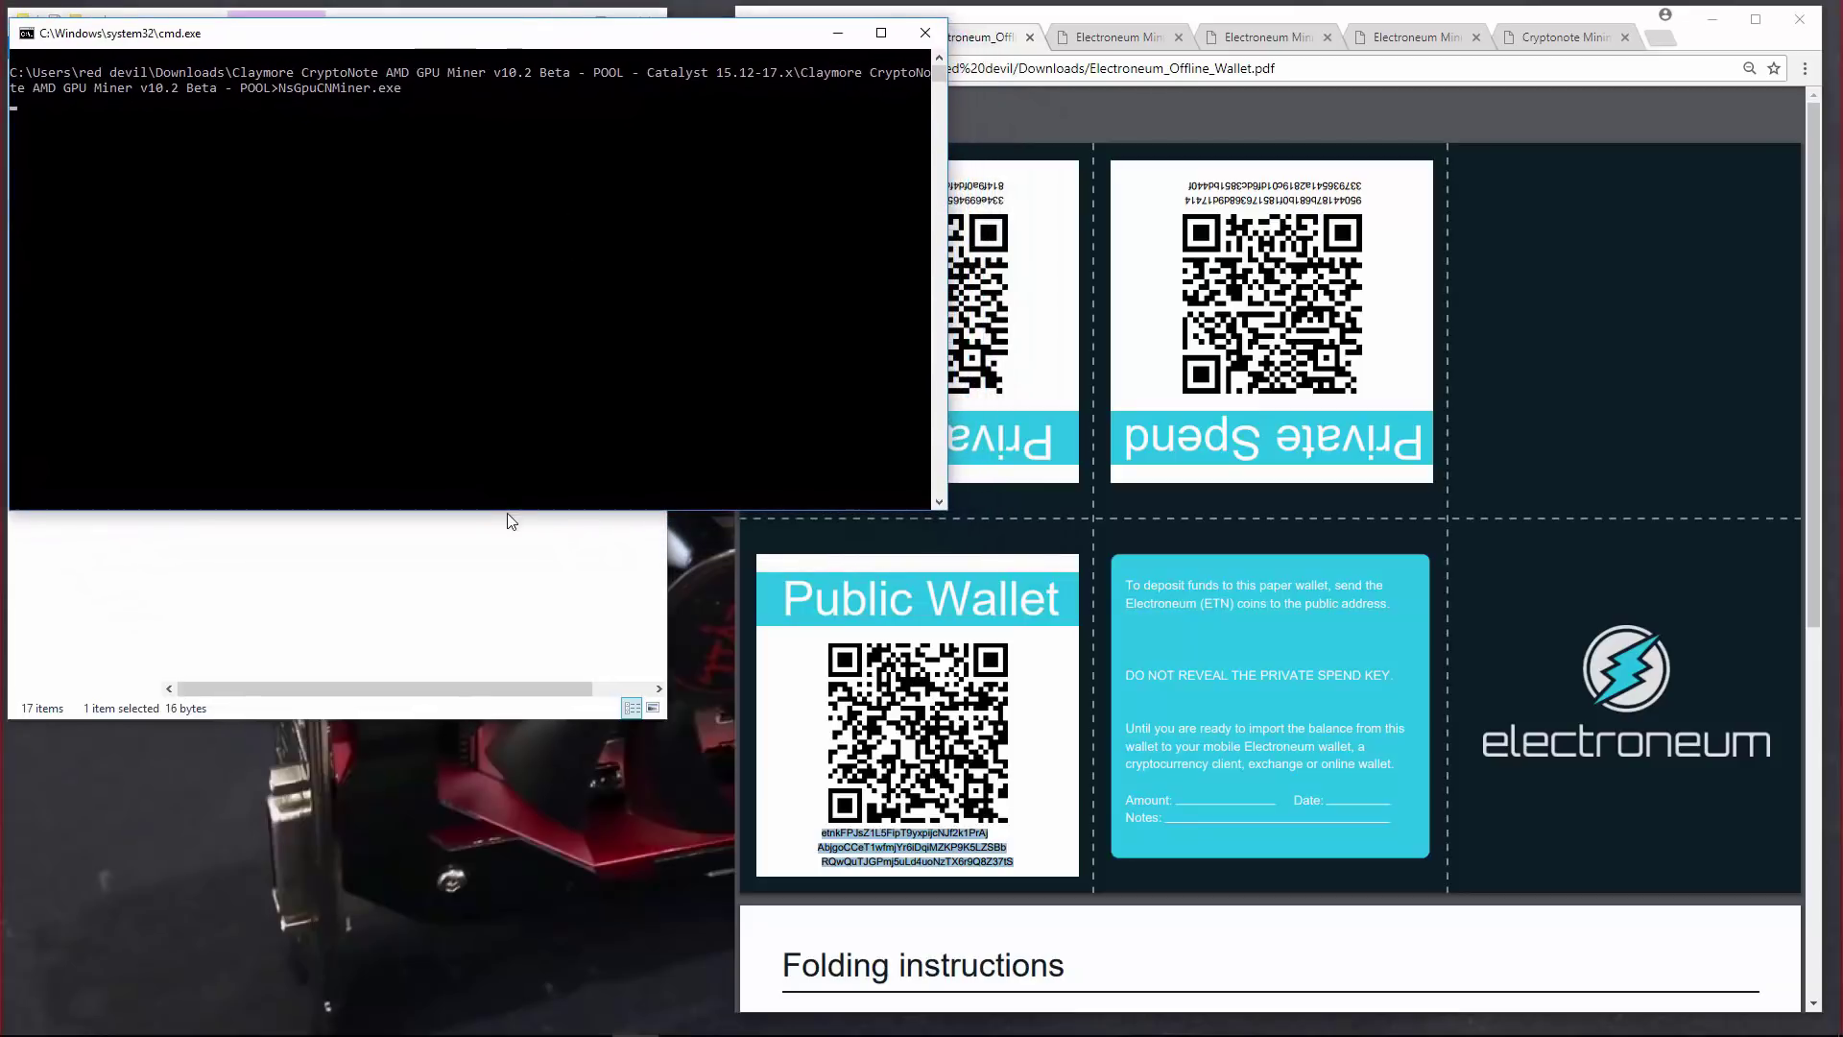
{"action": "left_click_drag", "start_coordinate": [507, 512], "coordinate": [548, 962]}
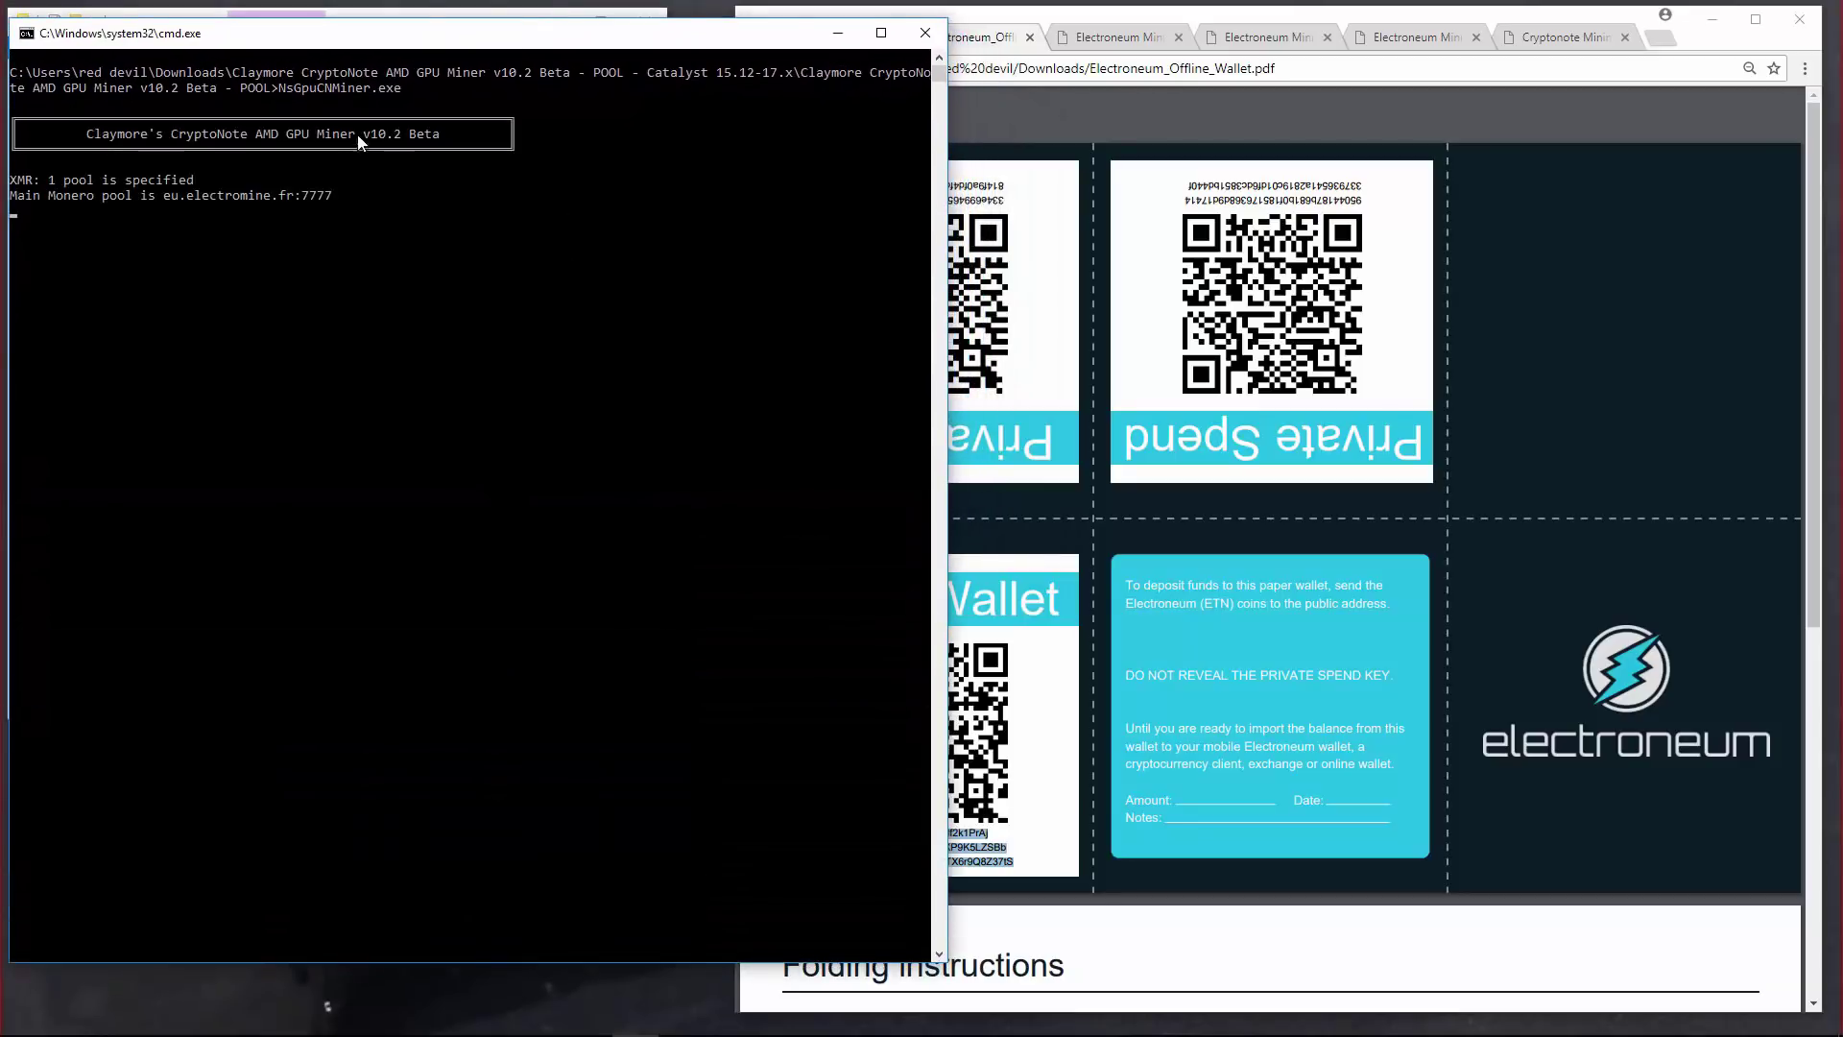
{"action": "left_click_drag", "start_coordinate": [427, 29], "coordinate": [1088, 27]}
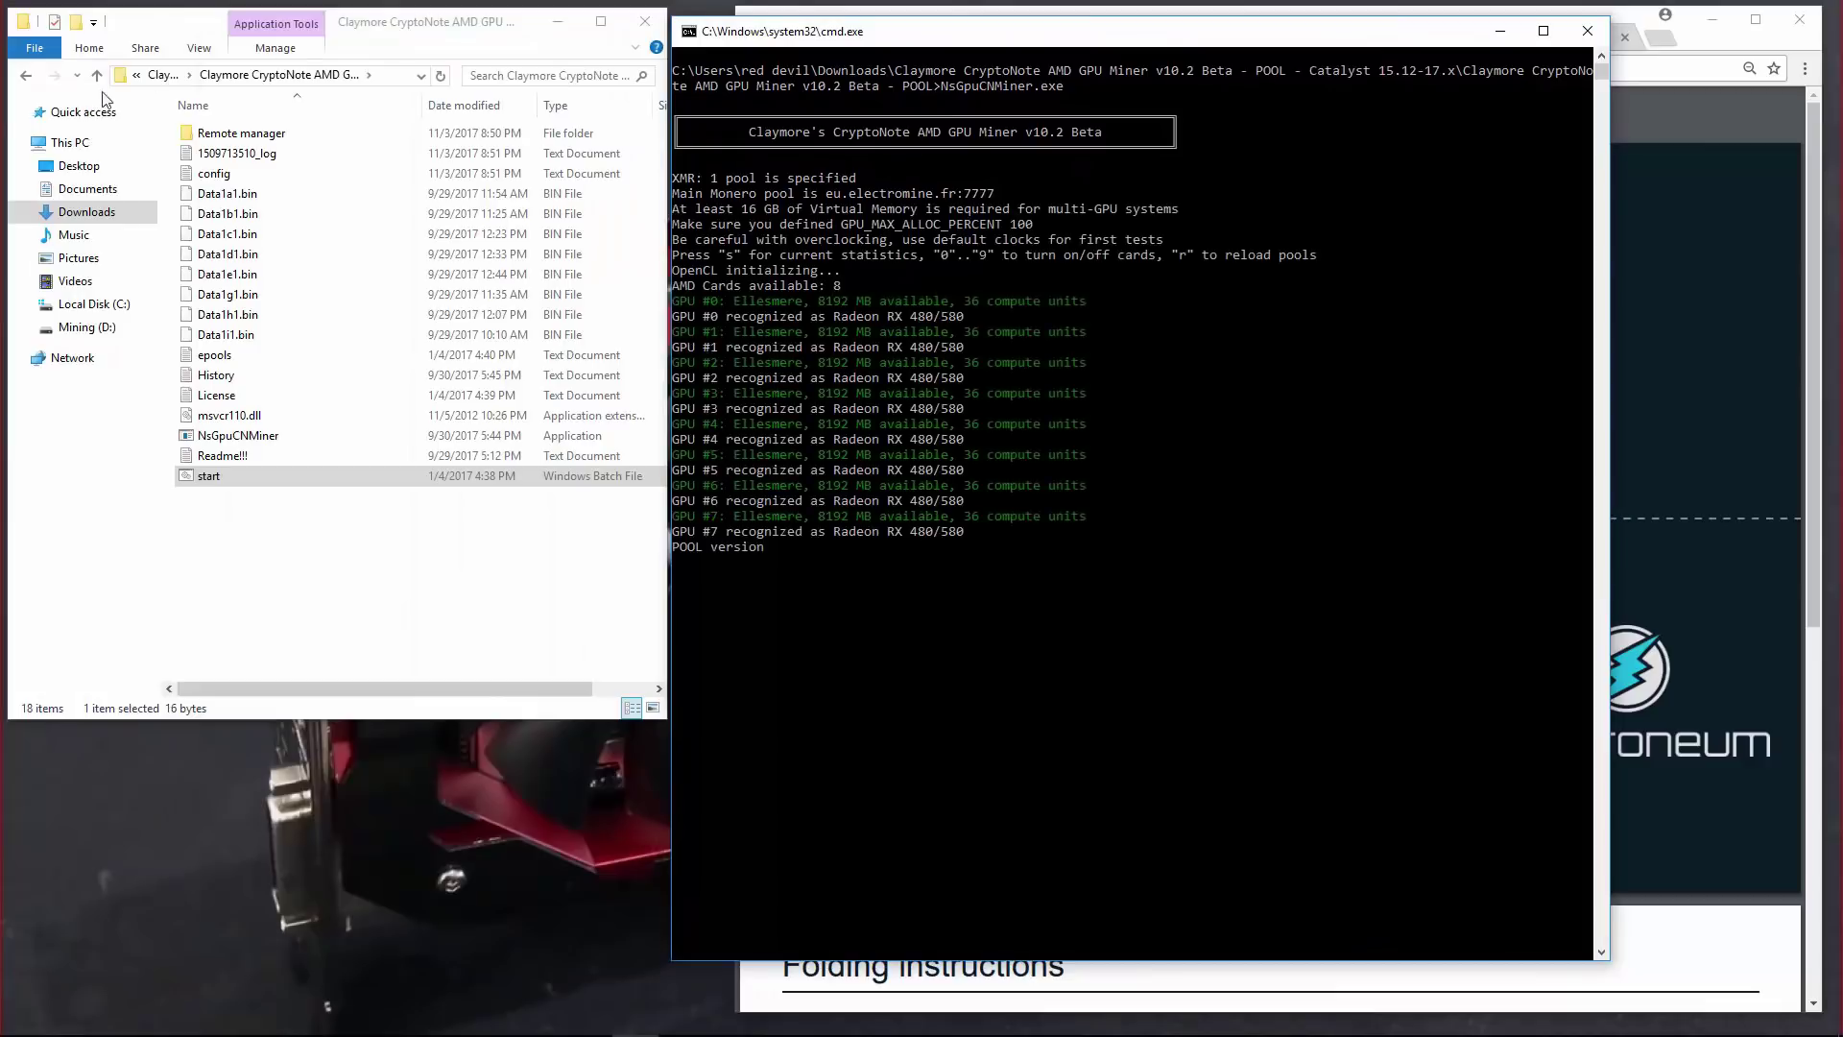
Open Virtual Memory from This PC's Properties, via Advanced system settings and Performance Options.
{"action": "right_click", "coordinate": [62, 143]}
{"action": "left_click", "coordinate": [127, 415]}
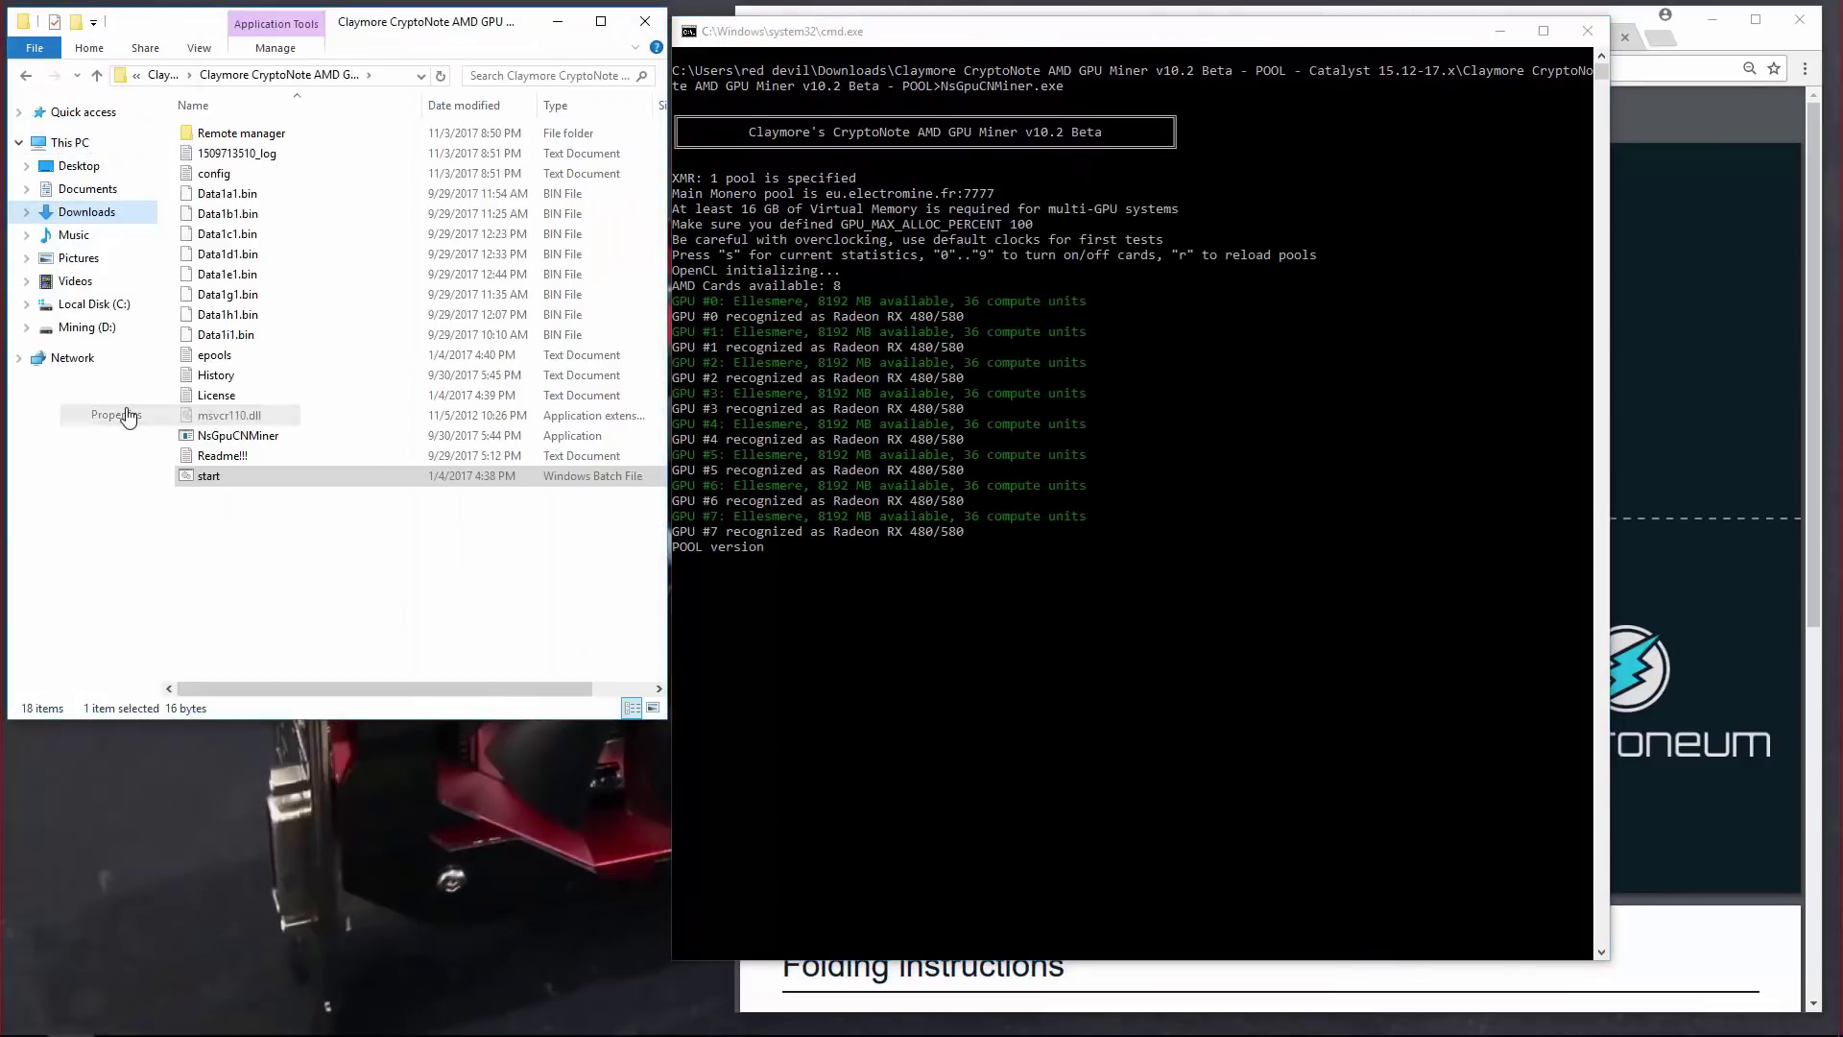
{"action": "left_click", "coordinate": [163, 325]}
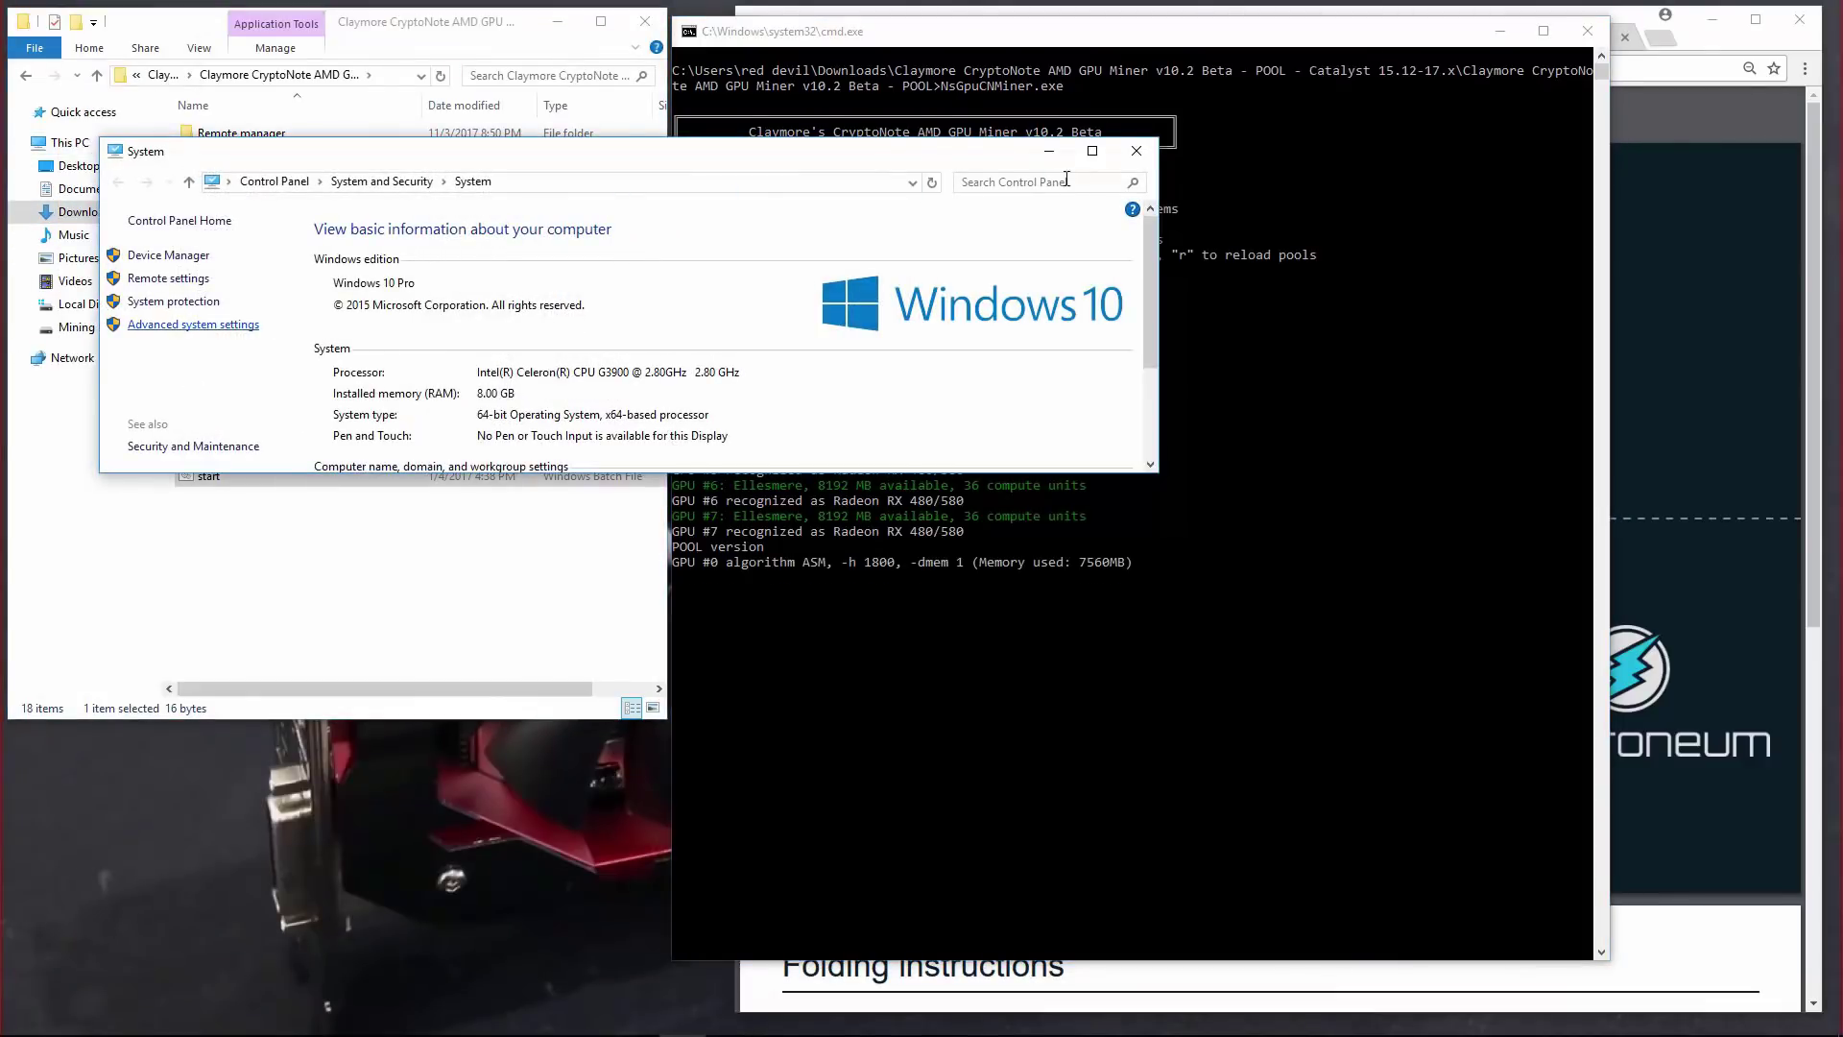
{"action": "left_click", "coordinate": [1139, 158]}
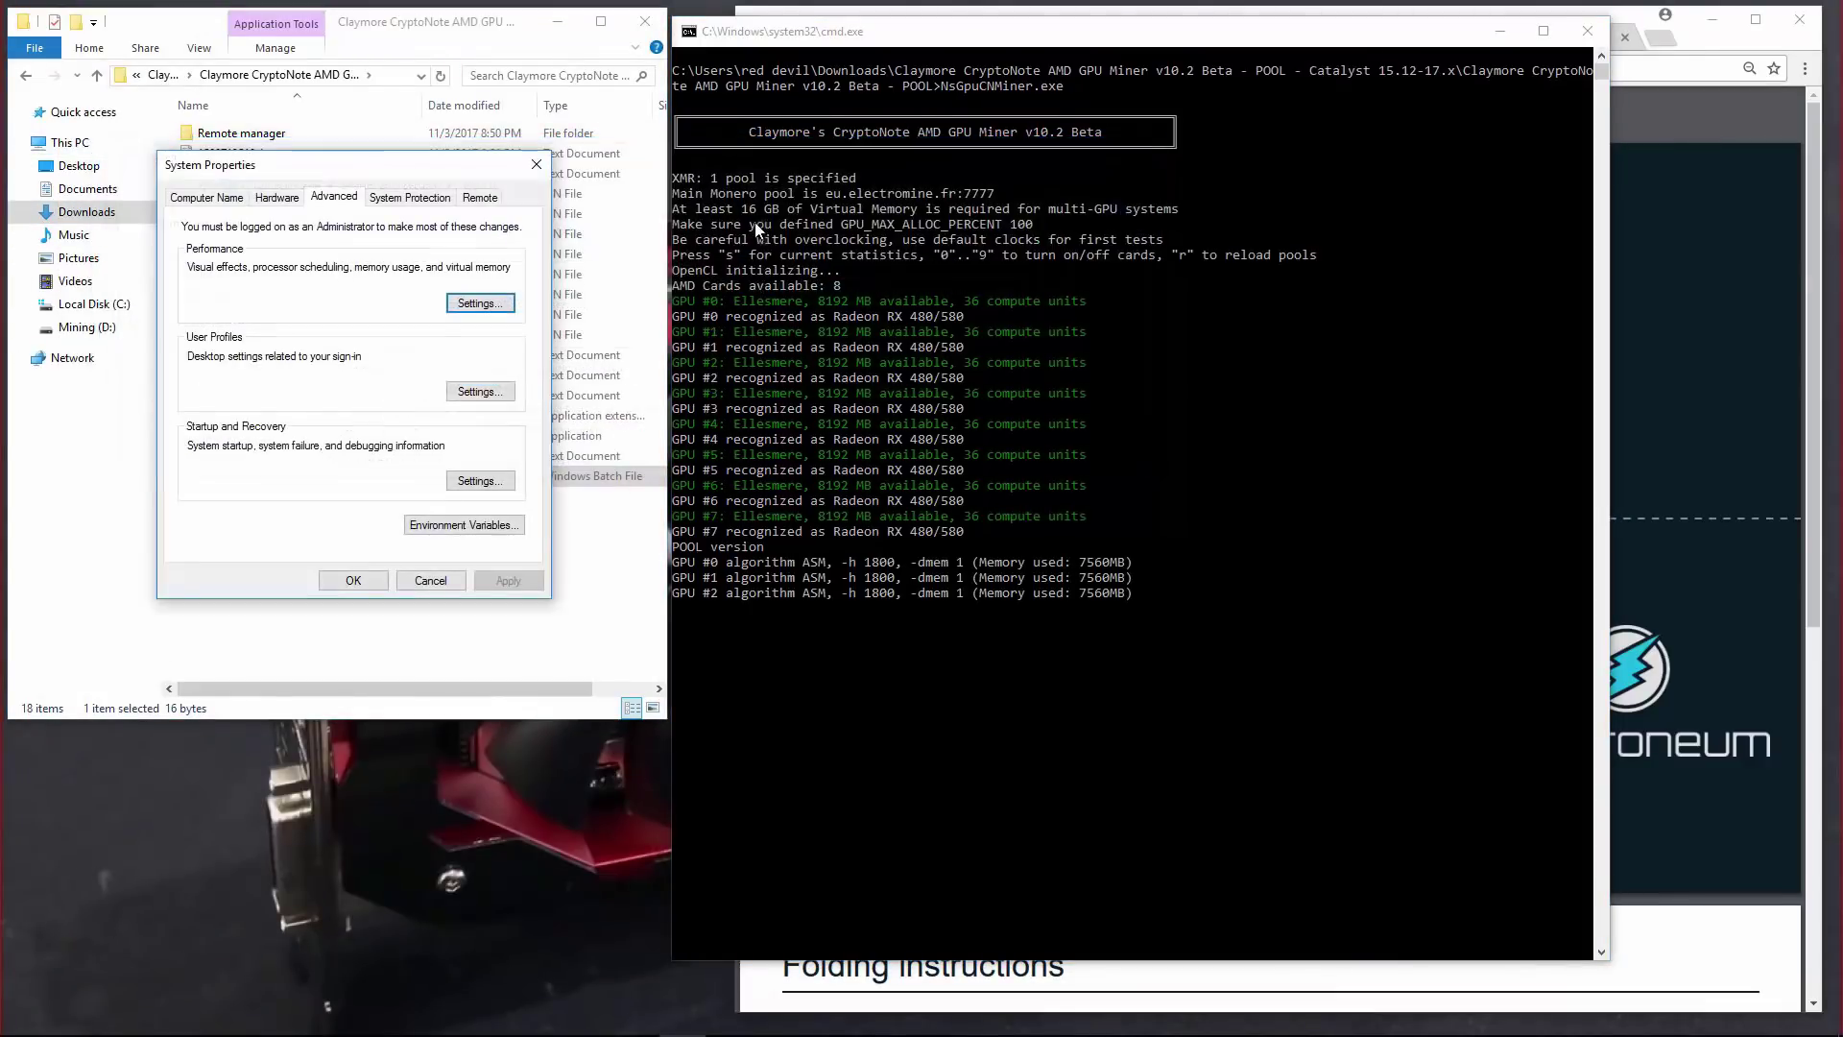
{"action": "left_click", "coordinate": [476, 303]}
{"action": "left_click", "coordinate": [298, 269]}
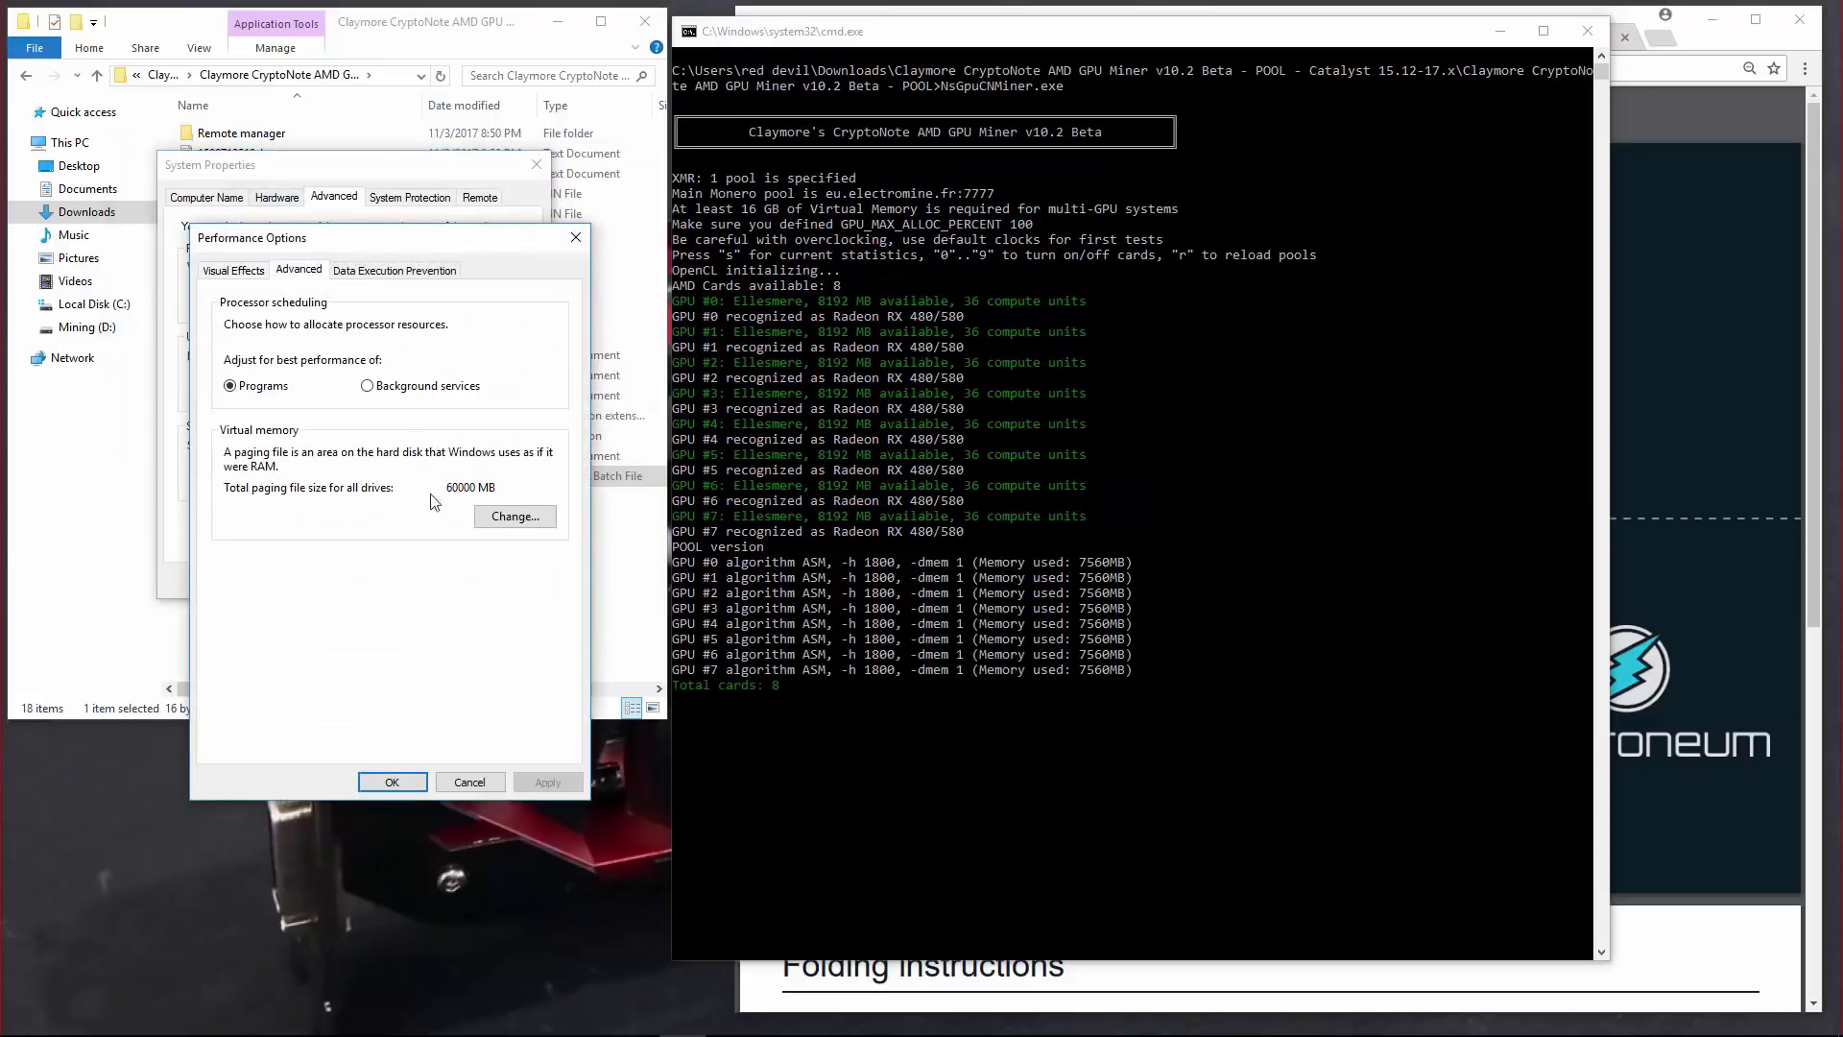
Set C:'s custom paging file to 60000 MB initial and maximum, then close all dialogs.
{"action": "left_click", "coordinate": [509, 517]}
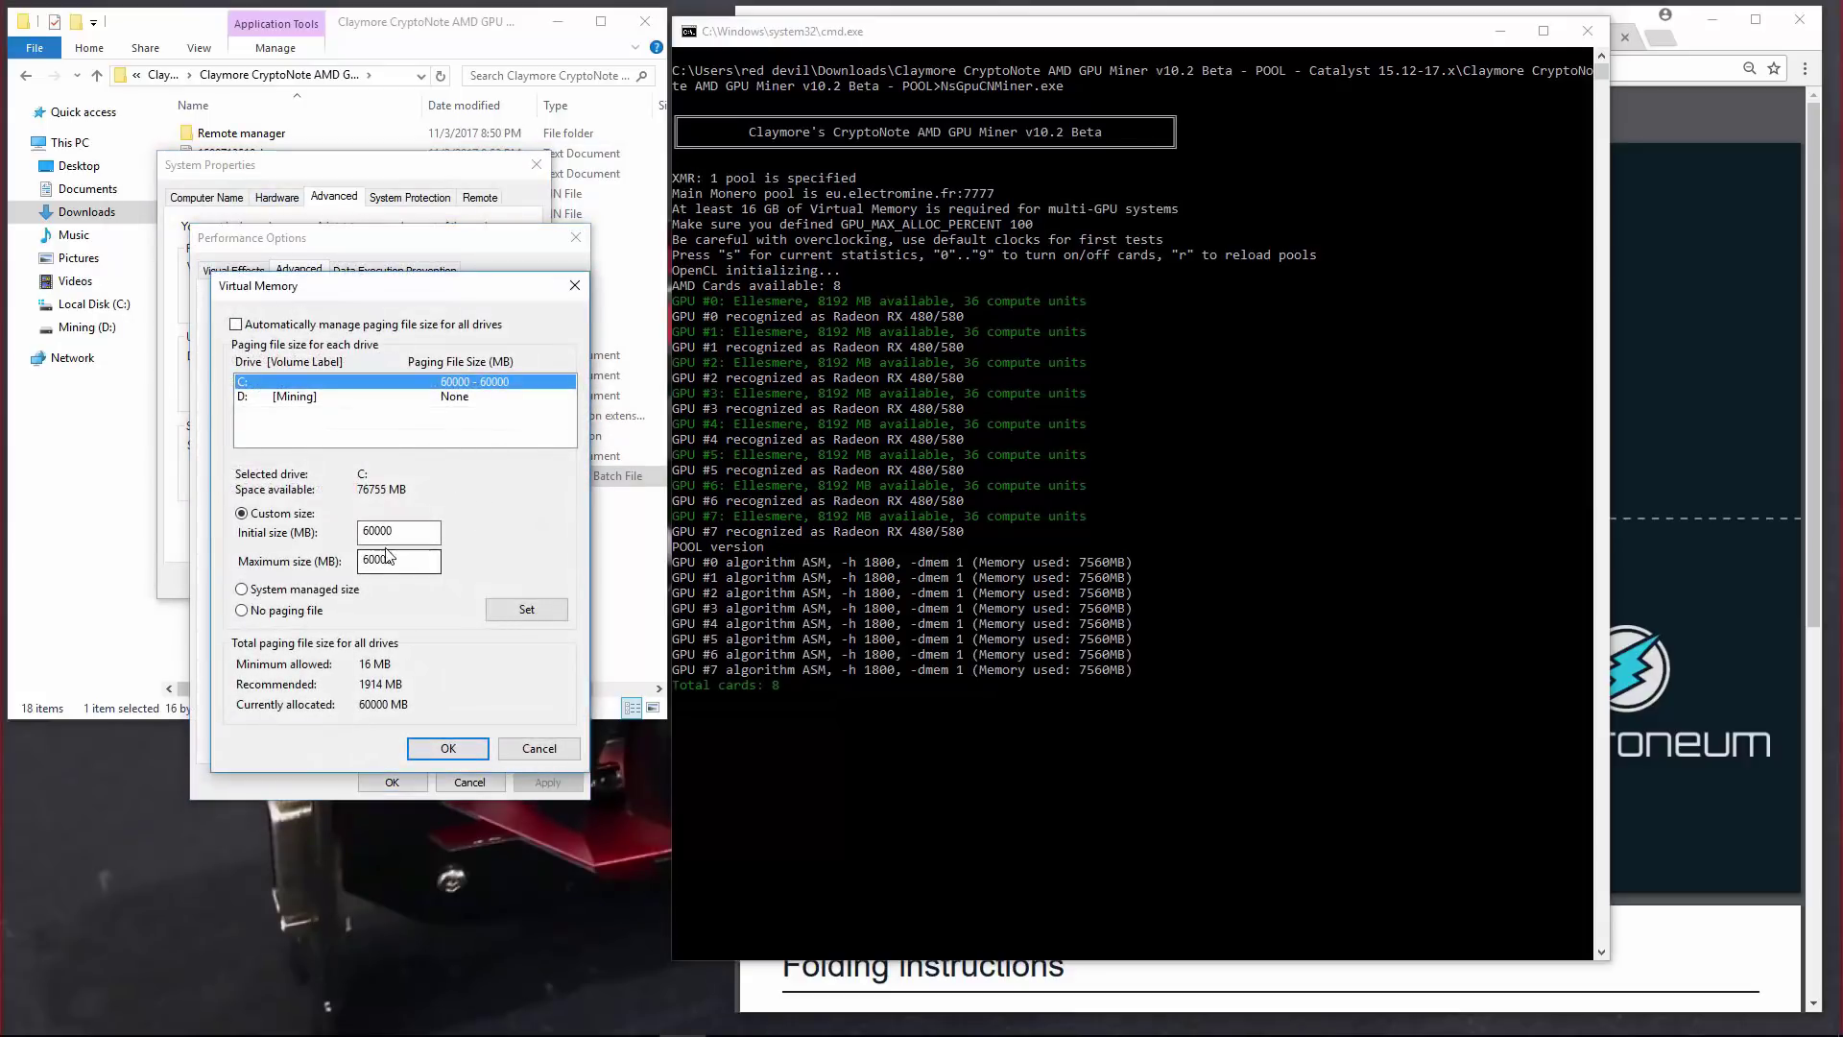
{"action": "left_click", "coordinate": [526, 608]}
{"action": "left_click", "coordinate": [471, 750]}
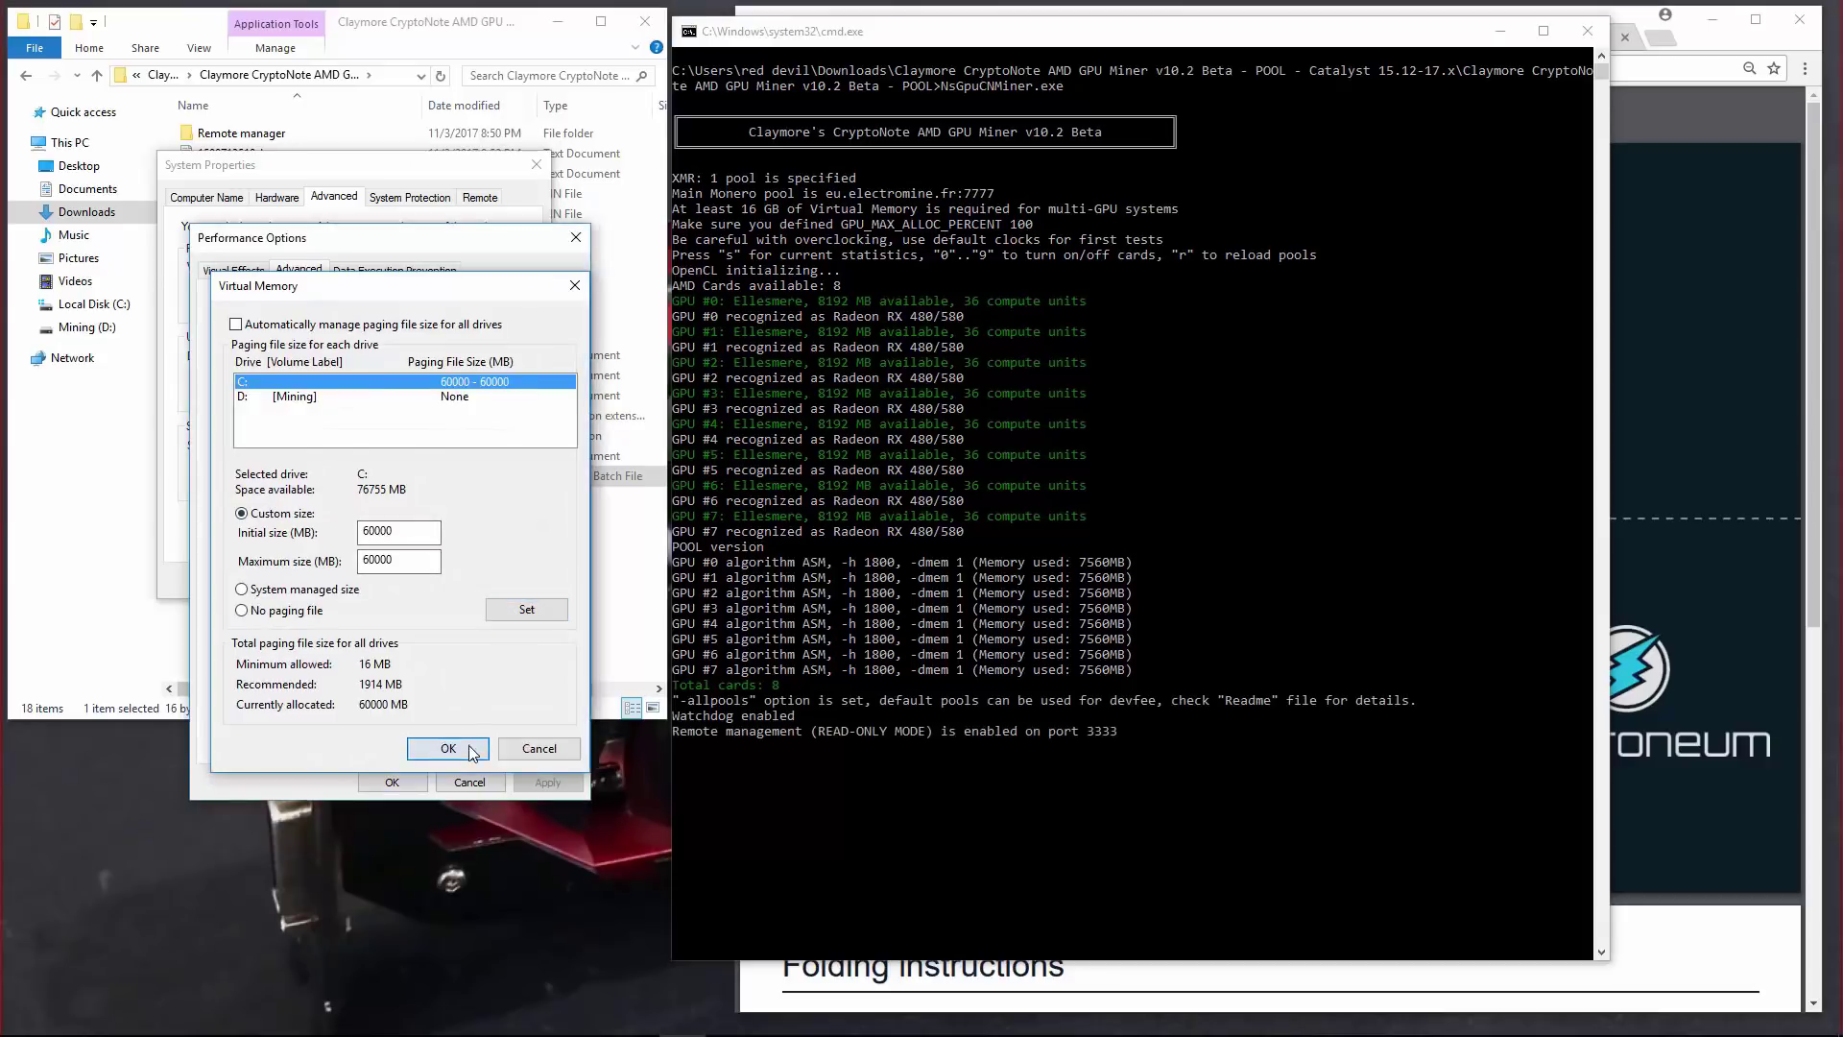
{"action": "left_click", "coordinate": [576, 237]}
{"action": "left_click", "coordinate": [536, 164]}
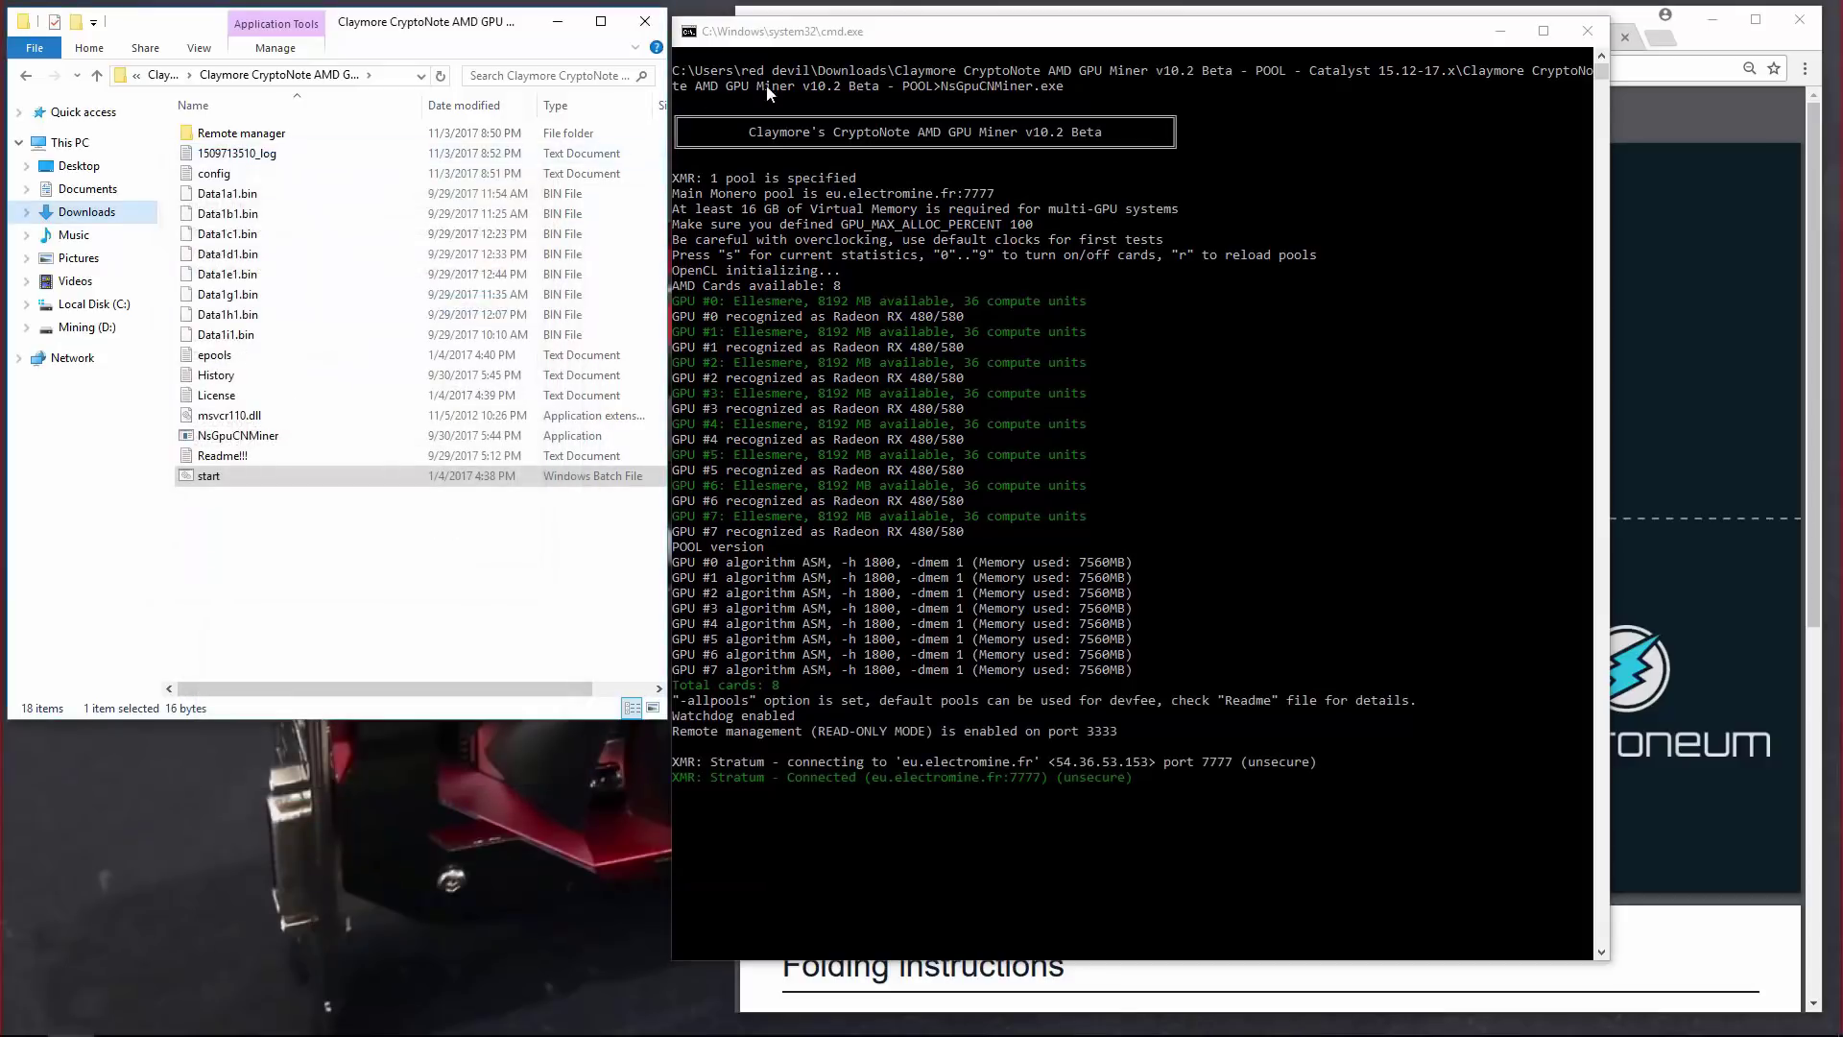
Dock the miner console left and select the old wallet address in the pool's stats lookup.
{"action": "left_click_drag", "start_coordinate": [921, 39], "coordinate": [267, 23]}
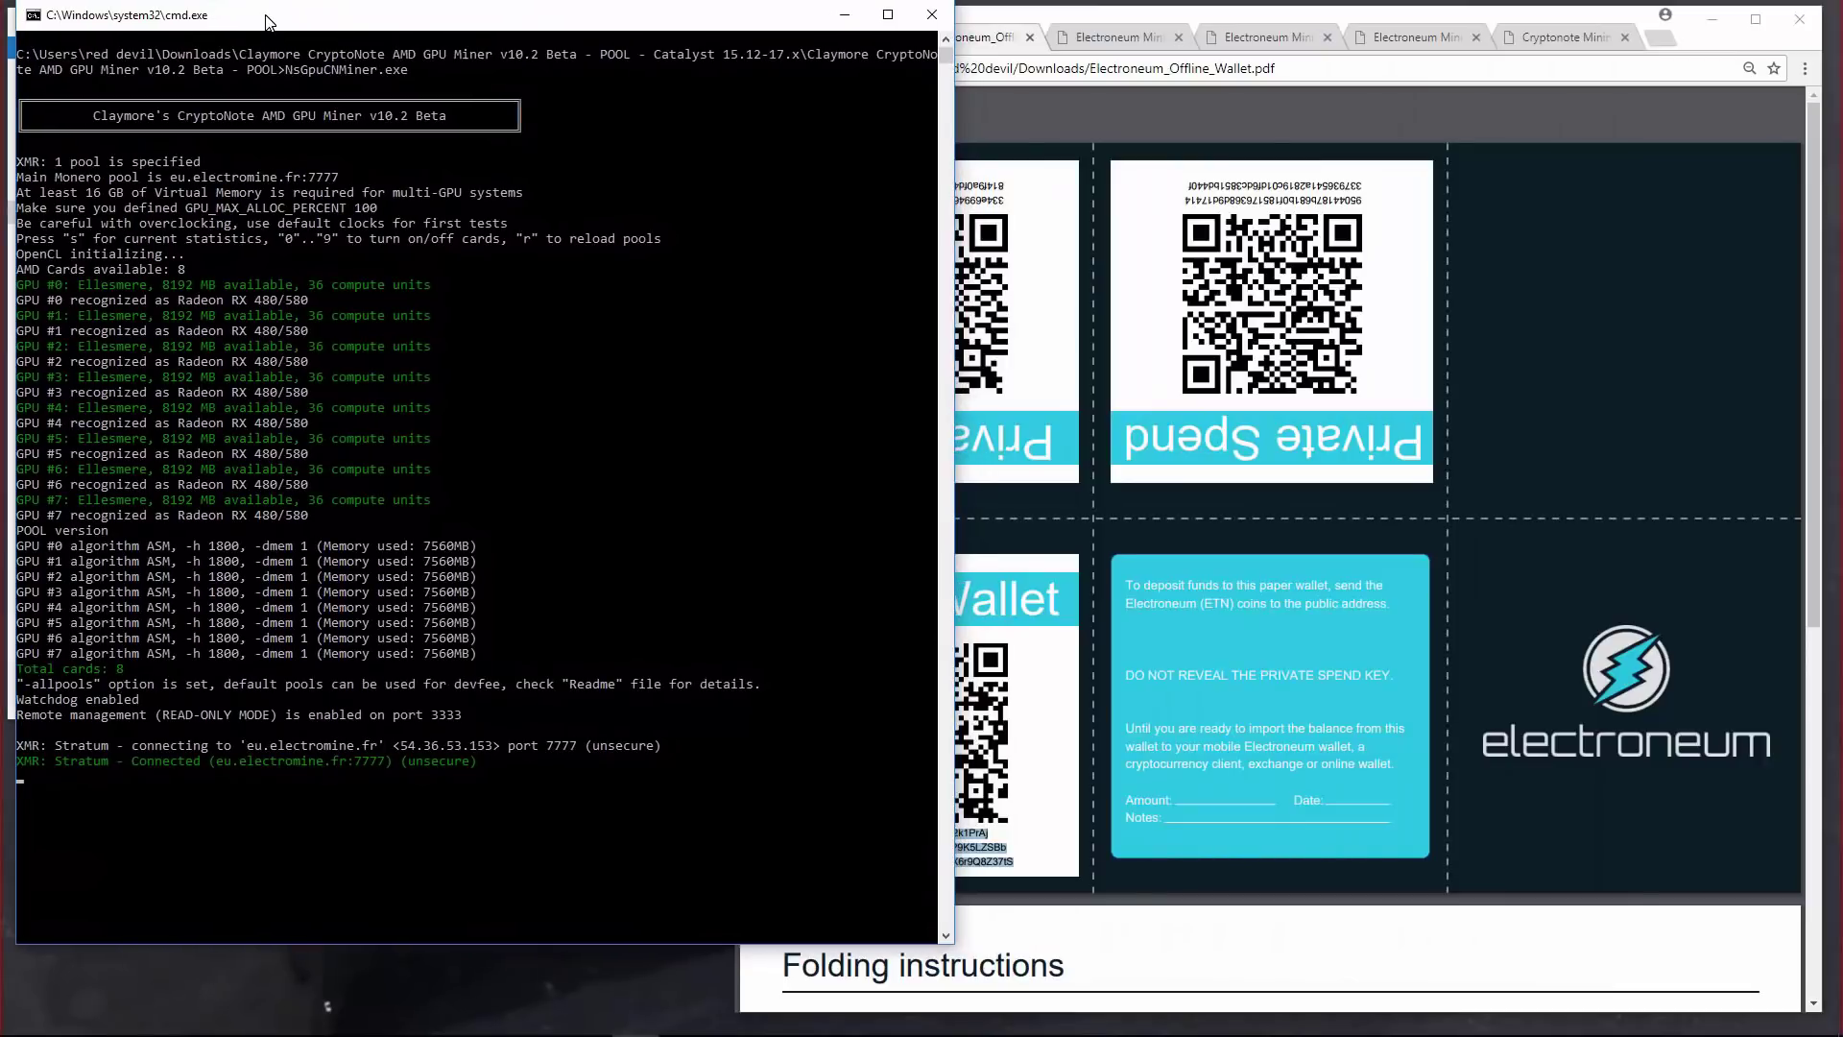
{"action": "left_click", "coordinate": [1271, 36]}
{"action": "scroll", "coordinate": [1157, 480], "scroll_direction": "down", "scroll_amount": 5}
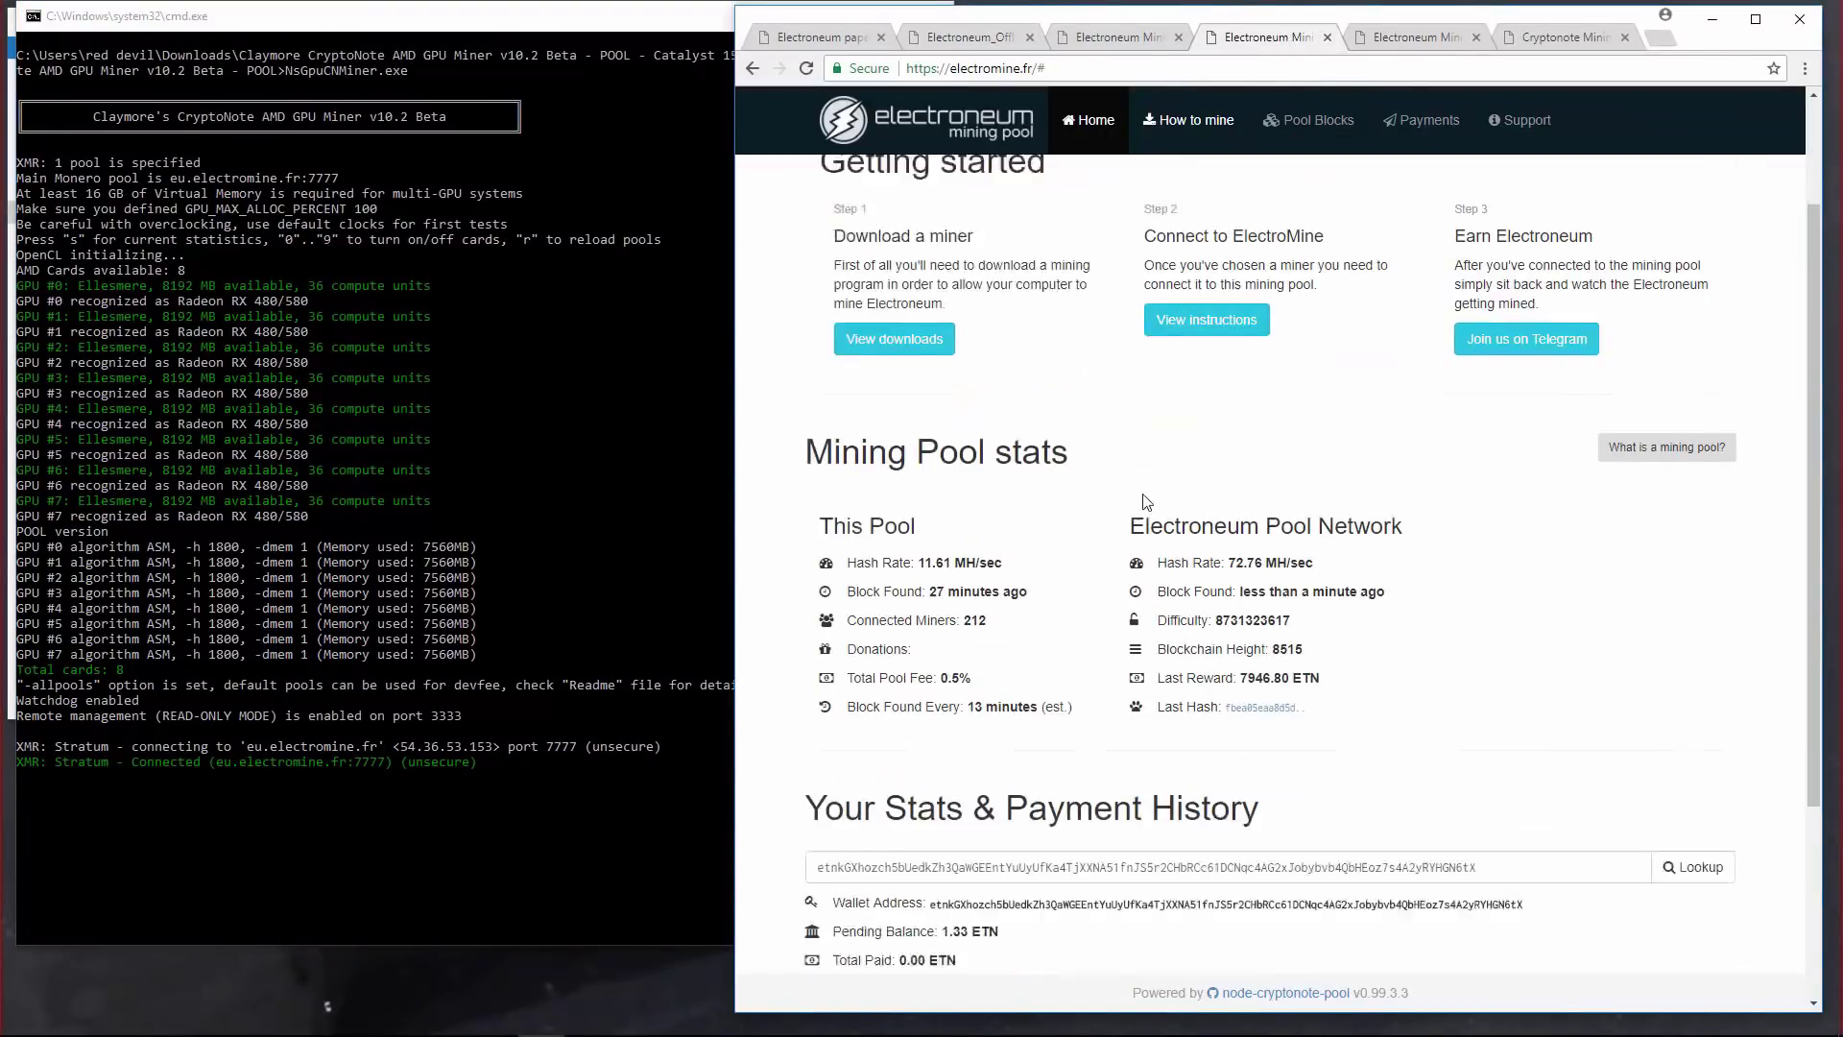
{"action": "double_click", "coordinate": [946, 578]}
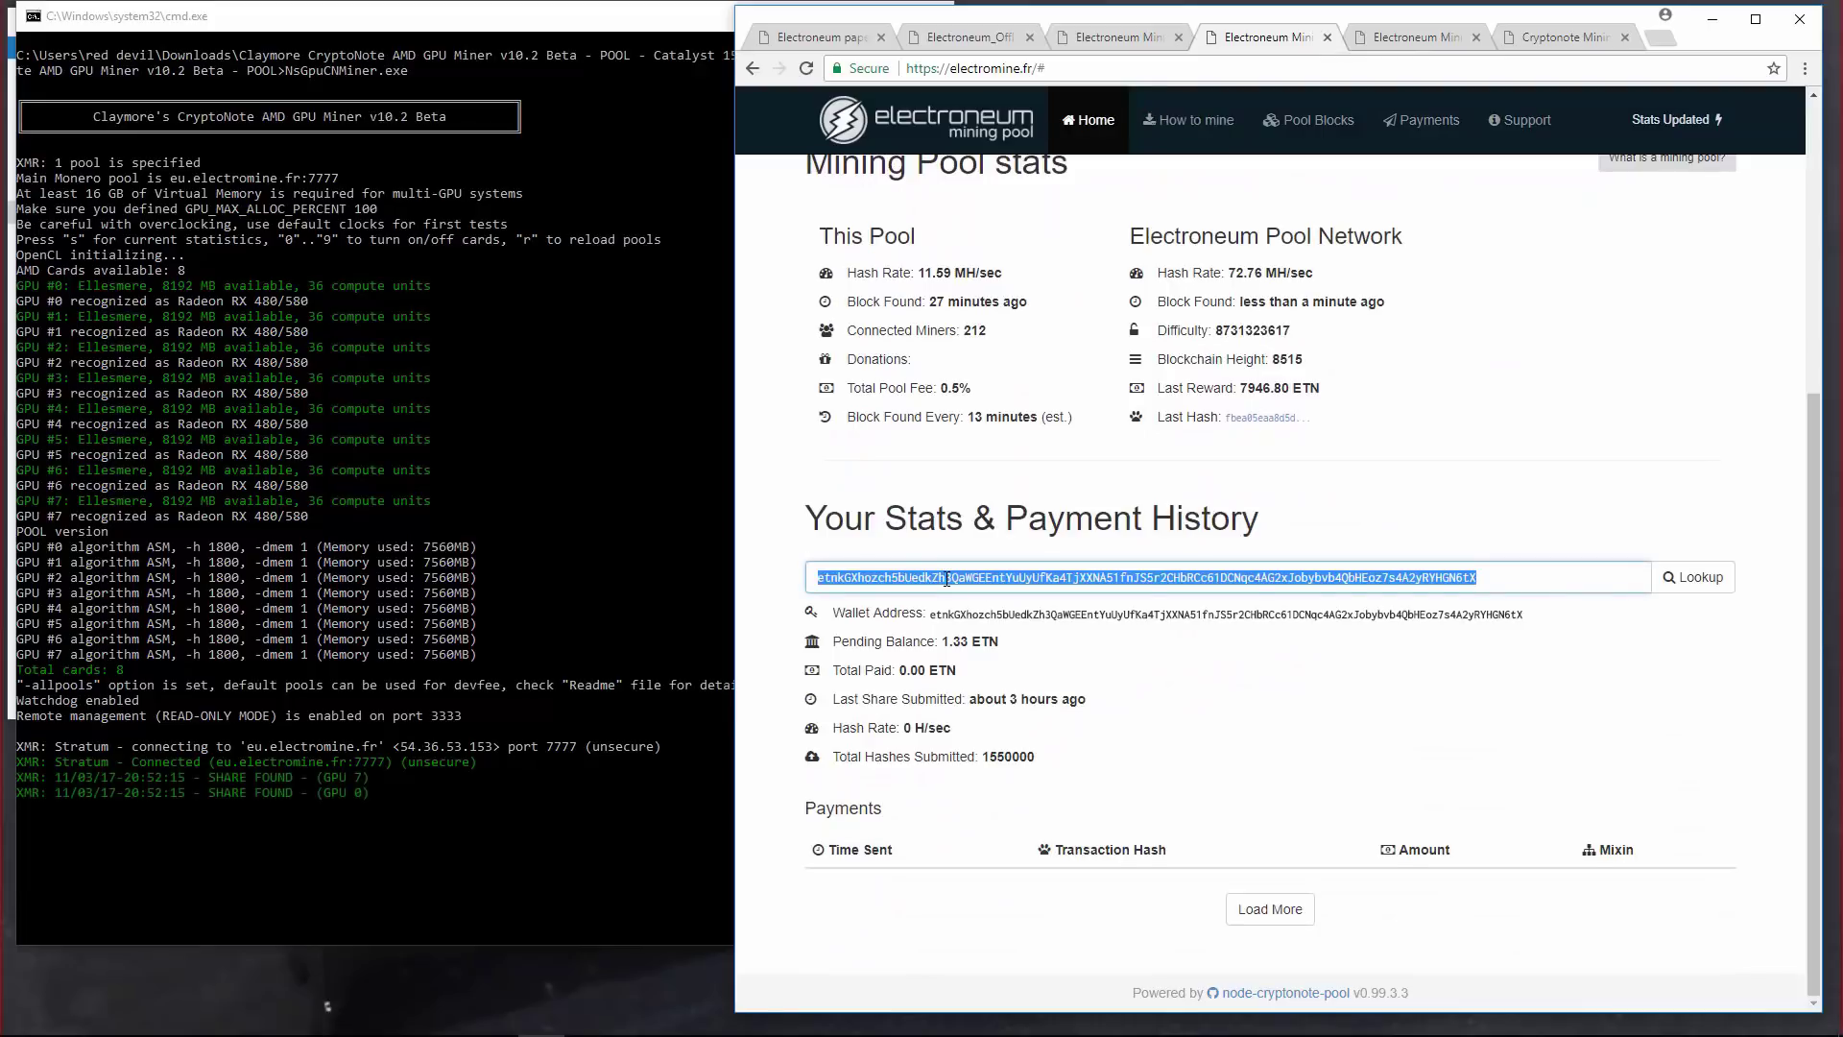
Copy the wallet address from the miner's config file in the miner folder.
{"action": "left_click_drag", "start_coordinate": [240, 16], "coordinate": [468, 45]}
{"action": "left_click", "coordinate": [156, 26]}
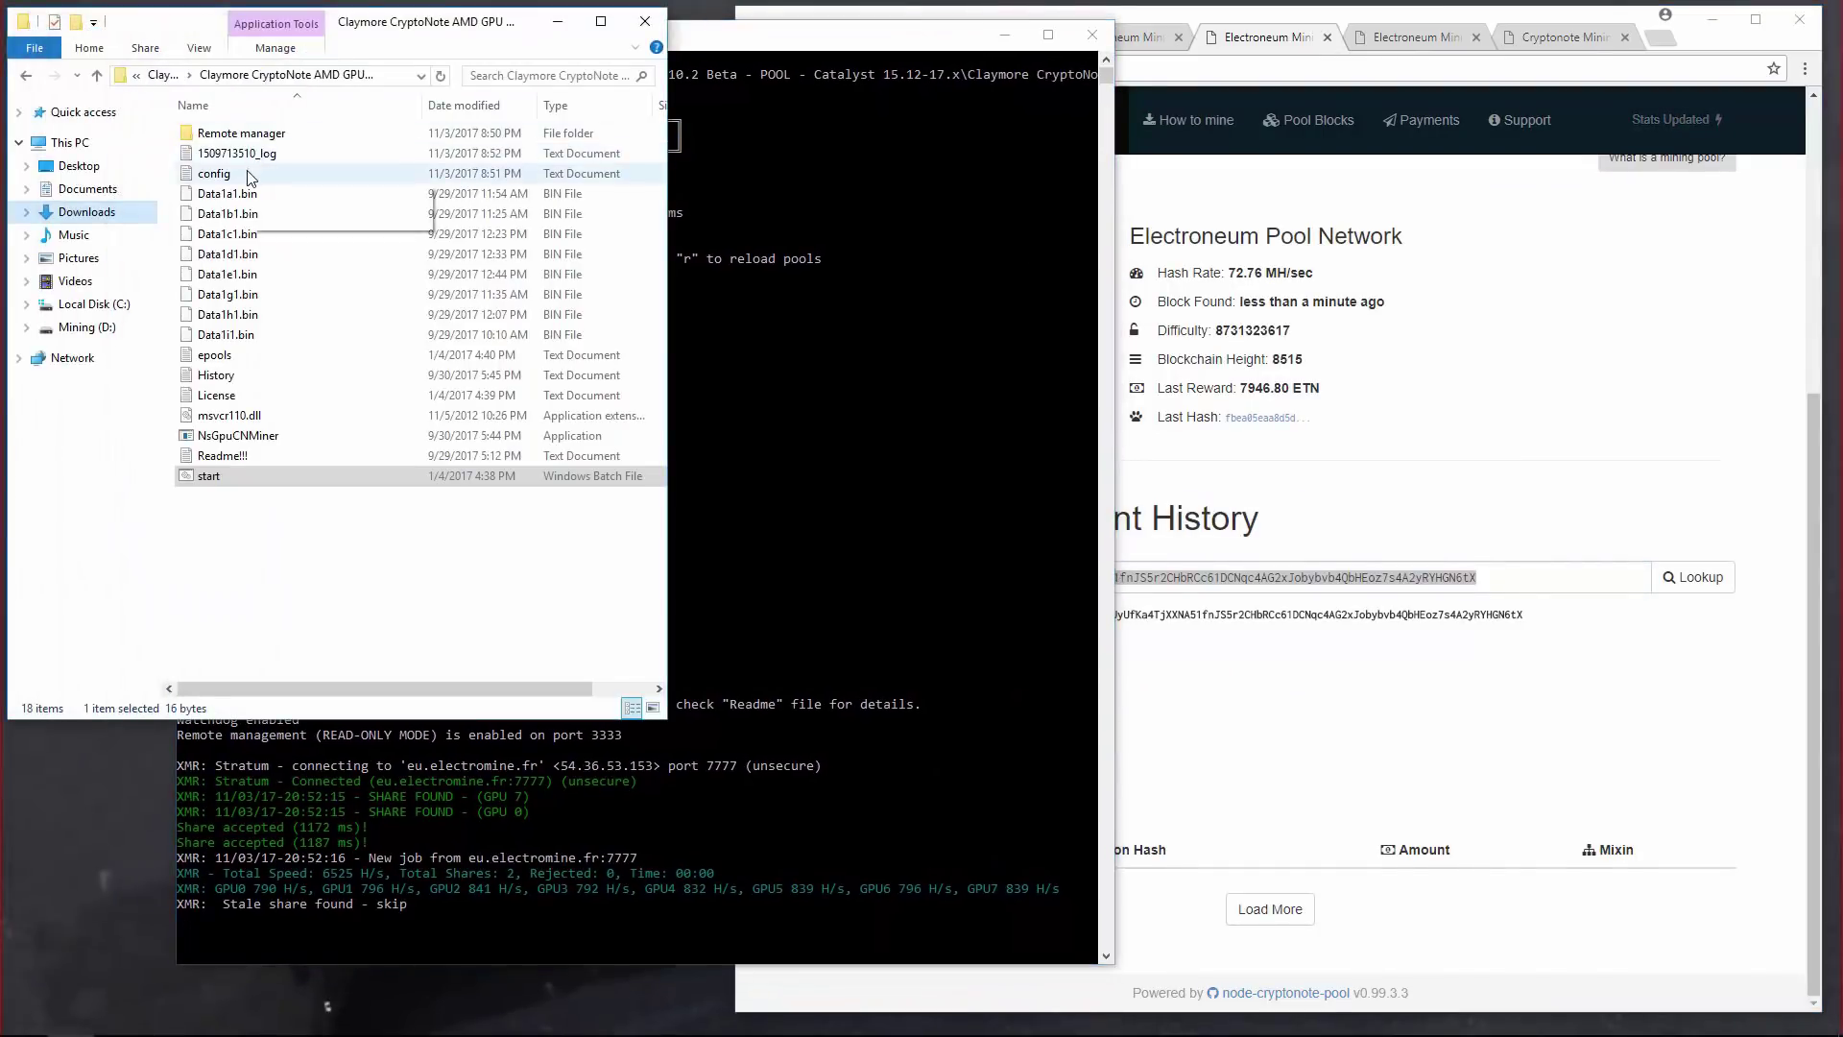
{"action": "double_click", "coordinate": [246, 174]}
{"action": "double_click", "coordinate": [293, 231]}
{"action": "right_click", "coordinate": [293, 228]}
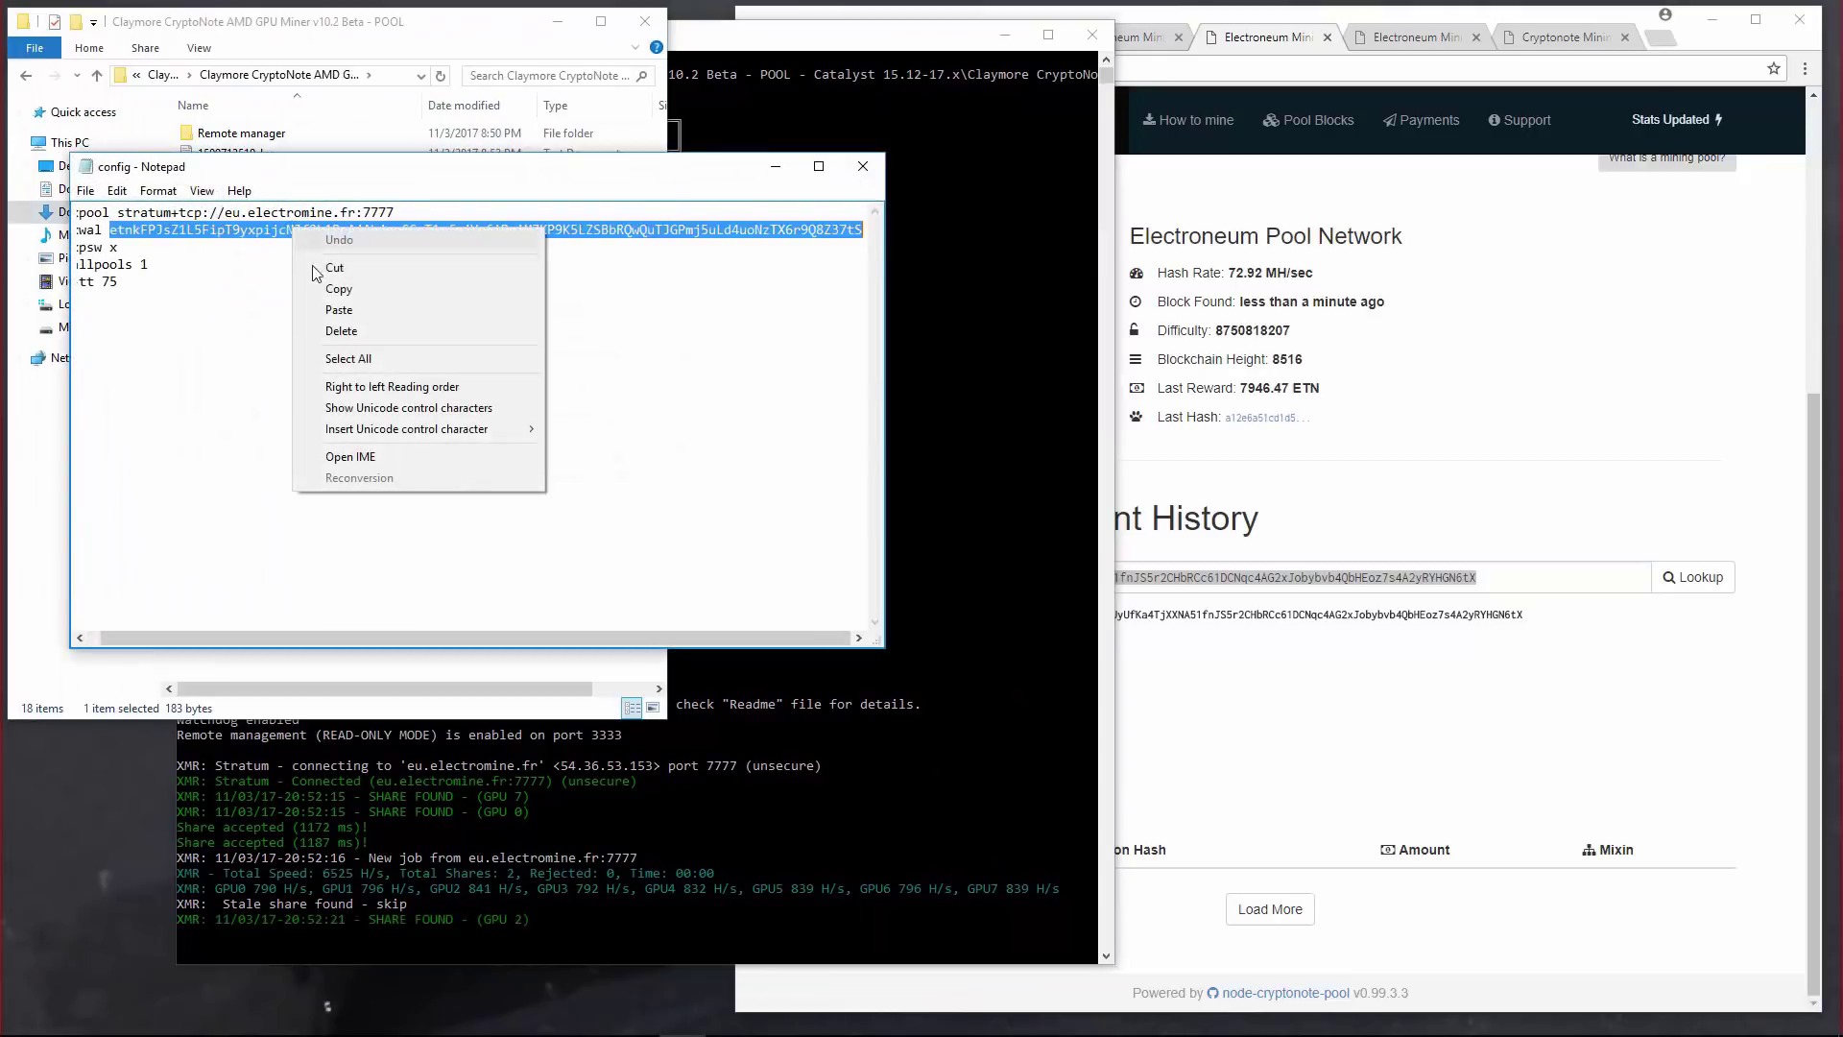
{"action": "left_click", "coordinate": [332, 289]}
Replace the stats lookup address with the copied wallet address.
{"action": "left_click_drag", "start_coordinate": [705, 45], "coordinate": [542, 32]}
{"action": "left_click", "coordinate": [1100, 576]}
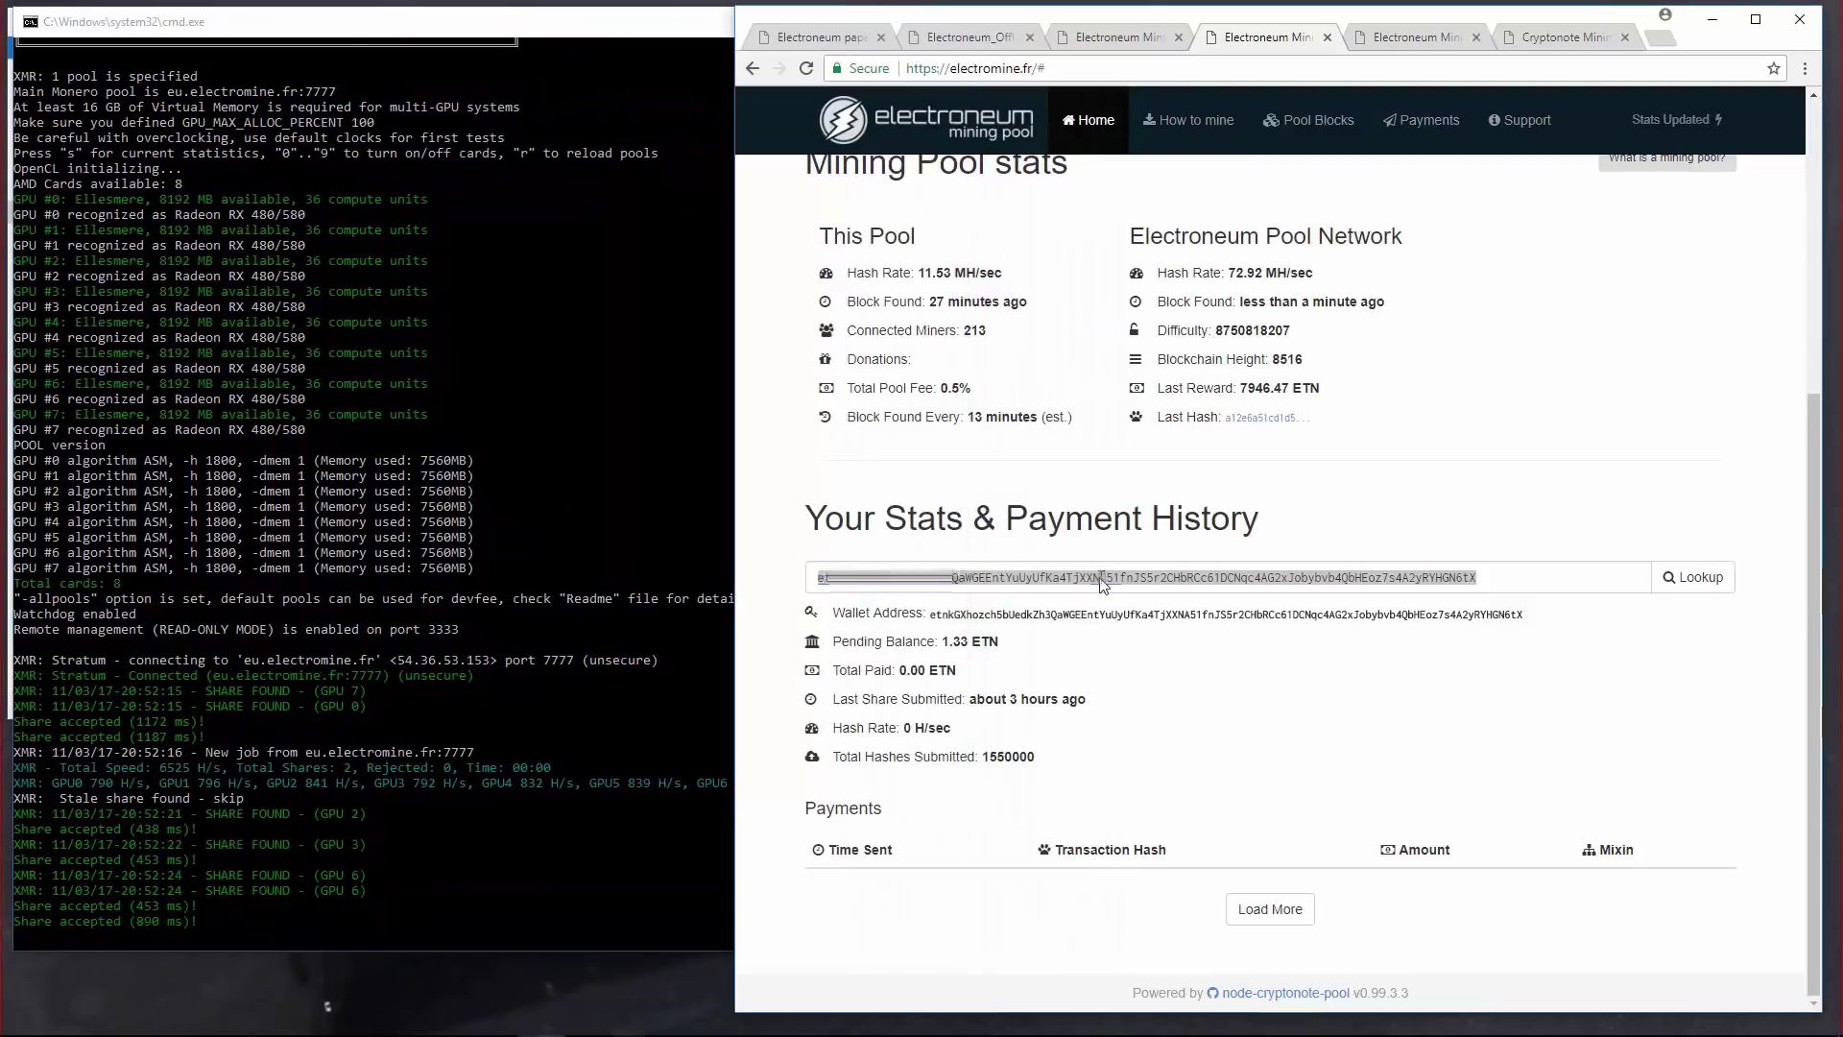
{"action": "double_click", "coordinate": [1101, 576]}
{"action": "right_click", "coordinate": [1101, 577]}
{"action": "left_click", "coordinate": [1161, 653]}
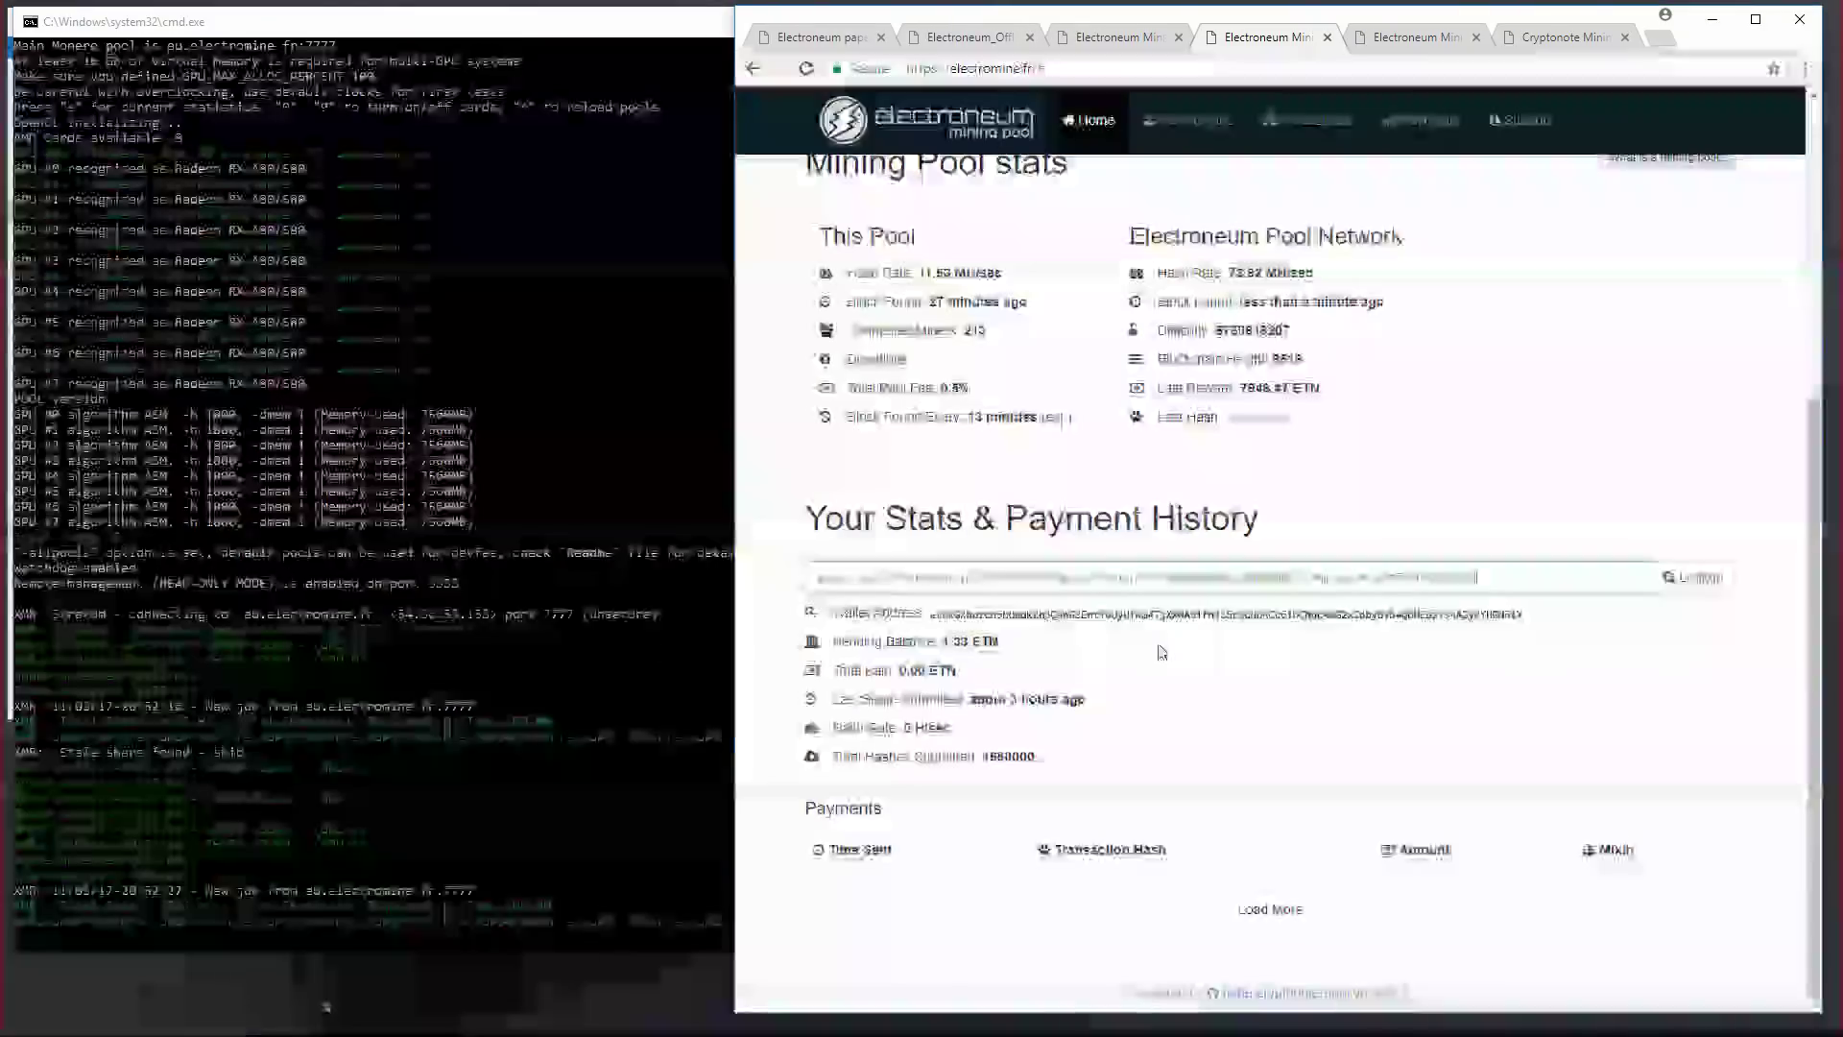
Look up stats for the pasted wallet address and check the miner console.
{"action": "left_click", "coordinate": [1694, 577]}
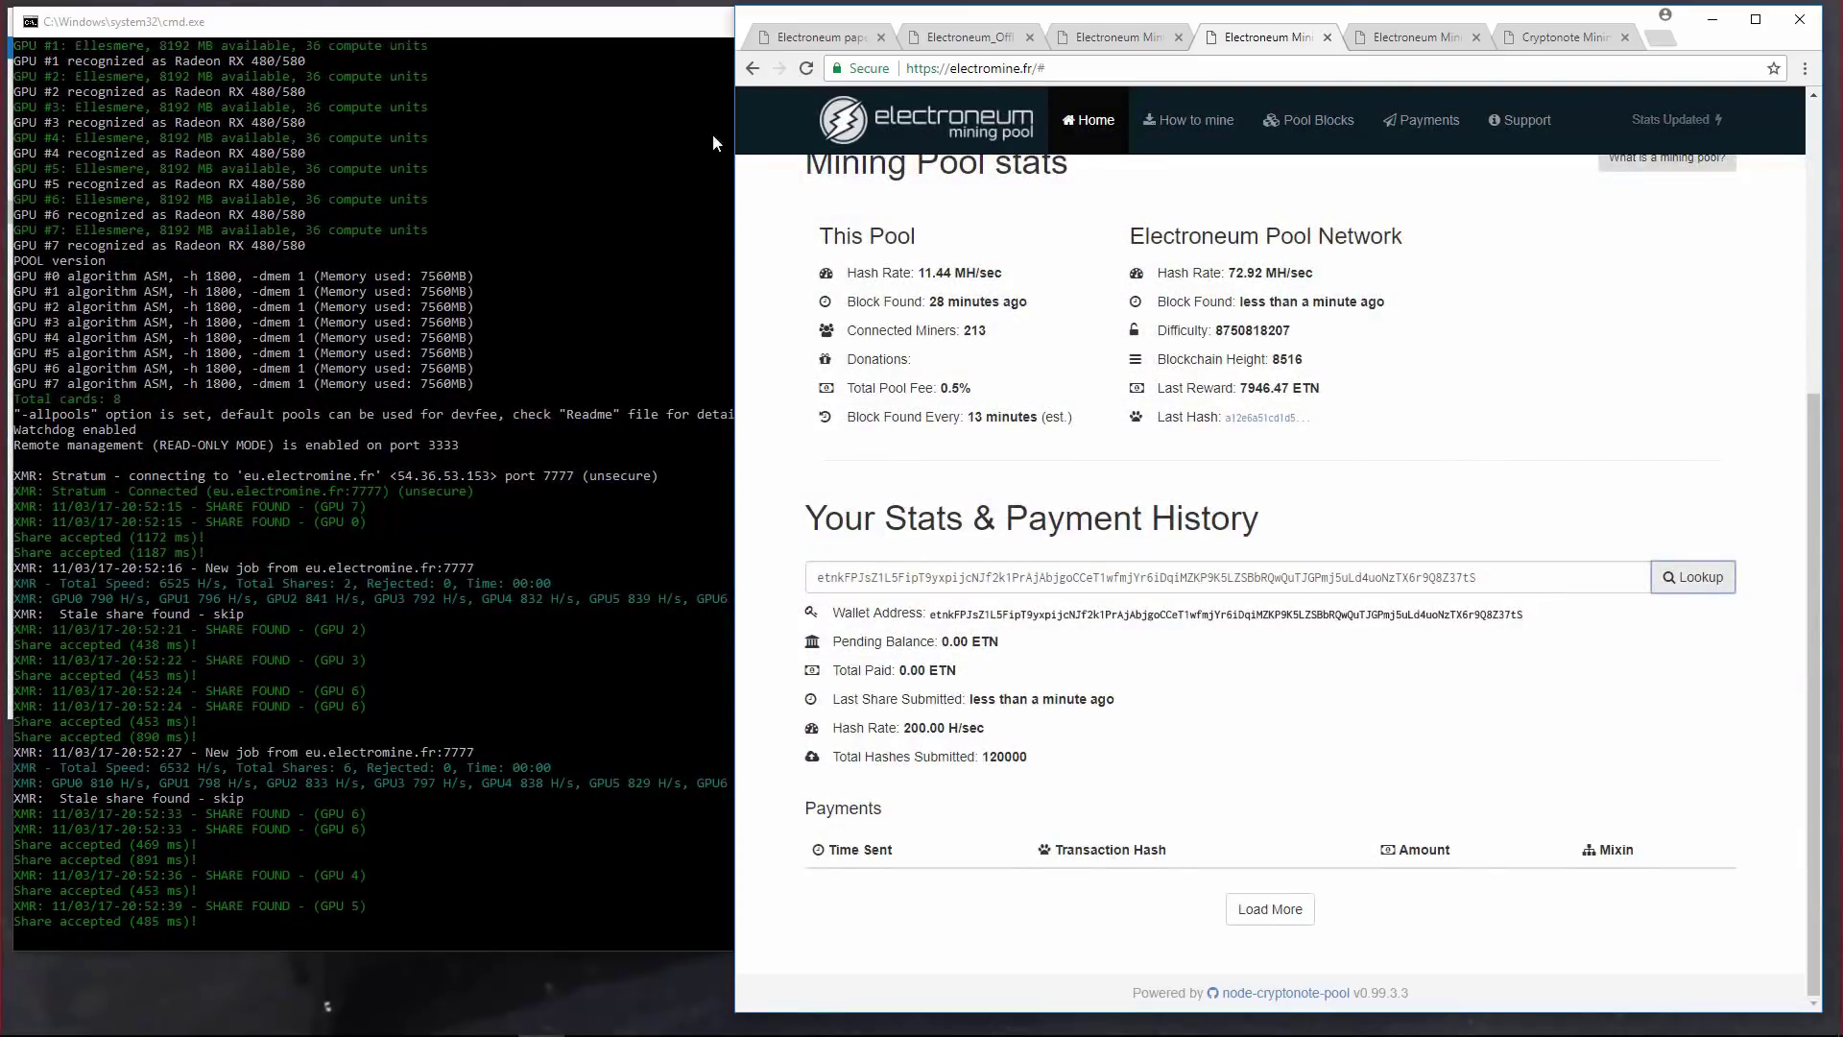
{"action": "left_click", "coordinate": [662, 34]}
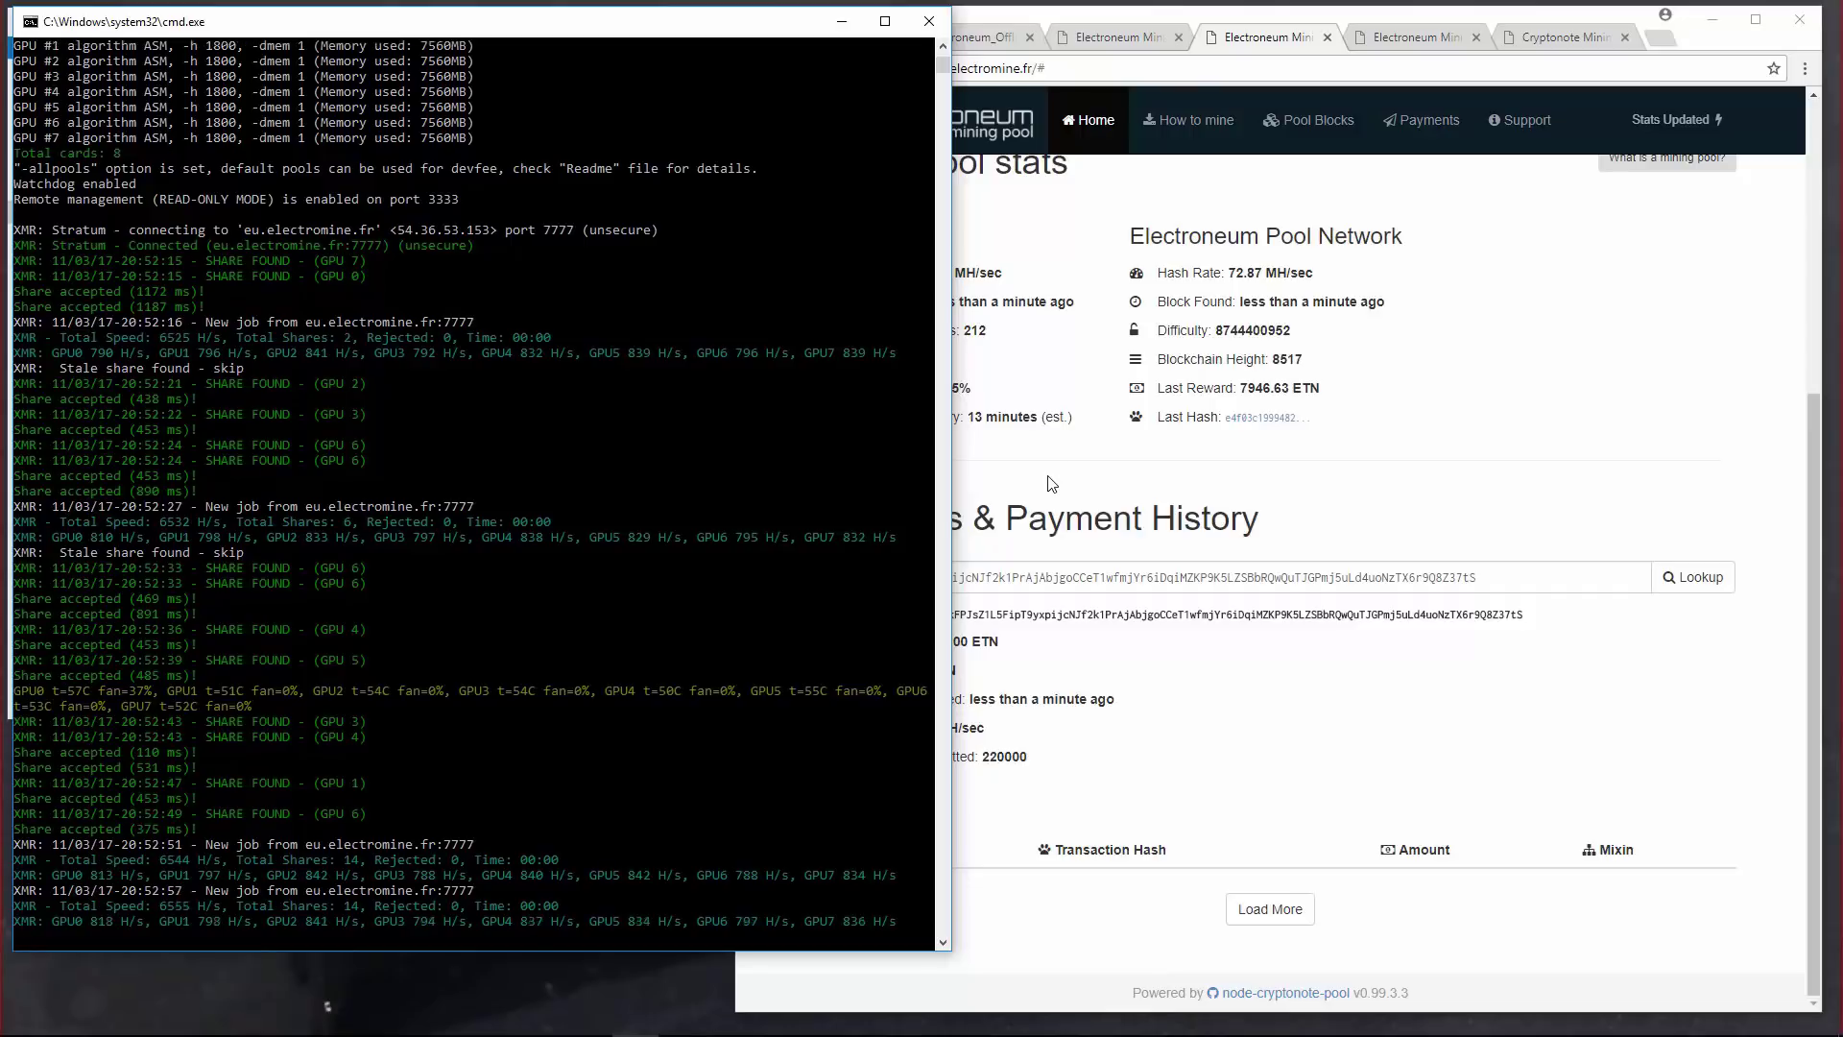
{"action": "left_click", "coordinate": [1144, 652]}
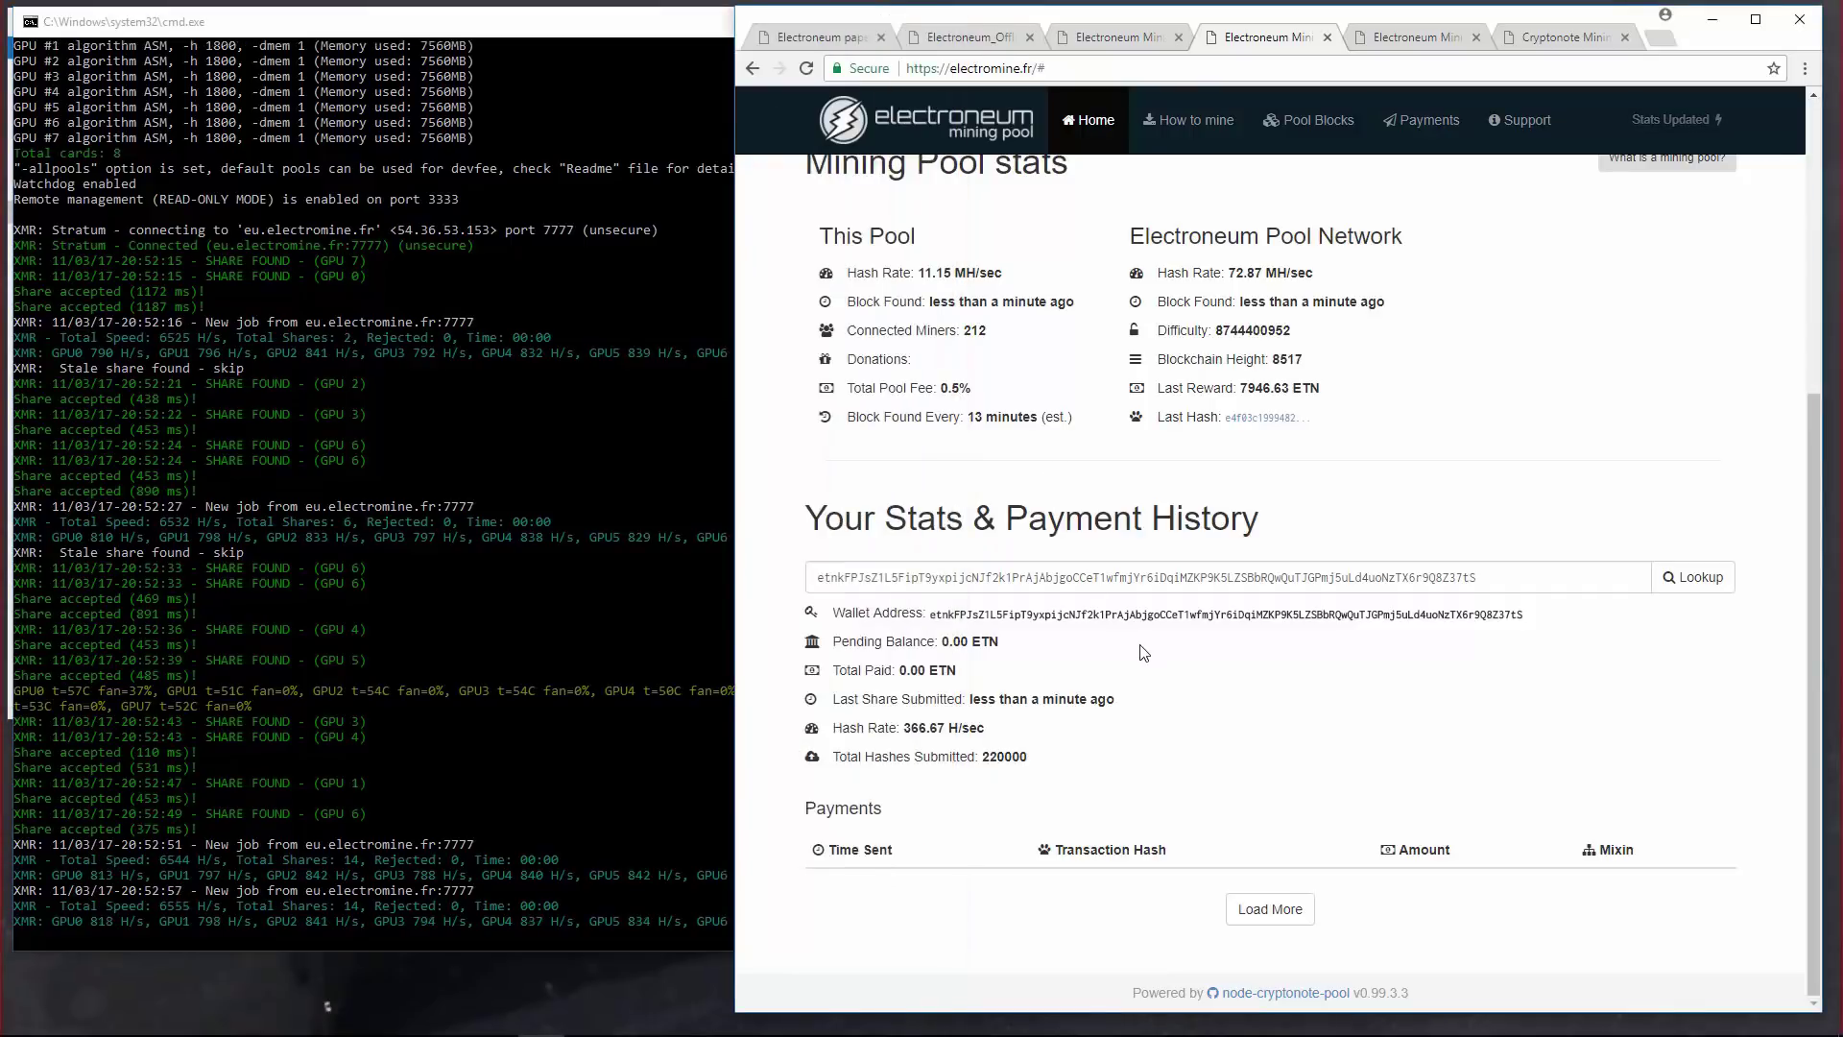
Highlight the Last Share Submitted time and the wallet's 566.67 H/sec hash rate.
{"action": "left_click_drag", "start_coordinate": [1136, 710], "coordinate": [974, 699]}
{"action": "triple_click", "coordinate": [974, 699]}
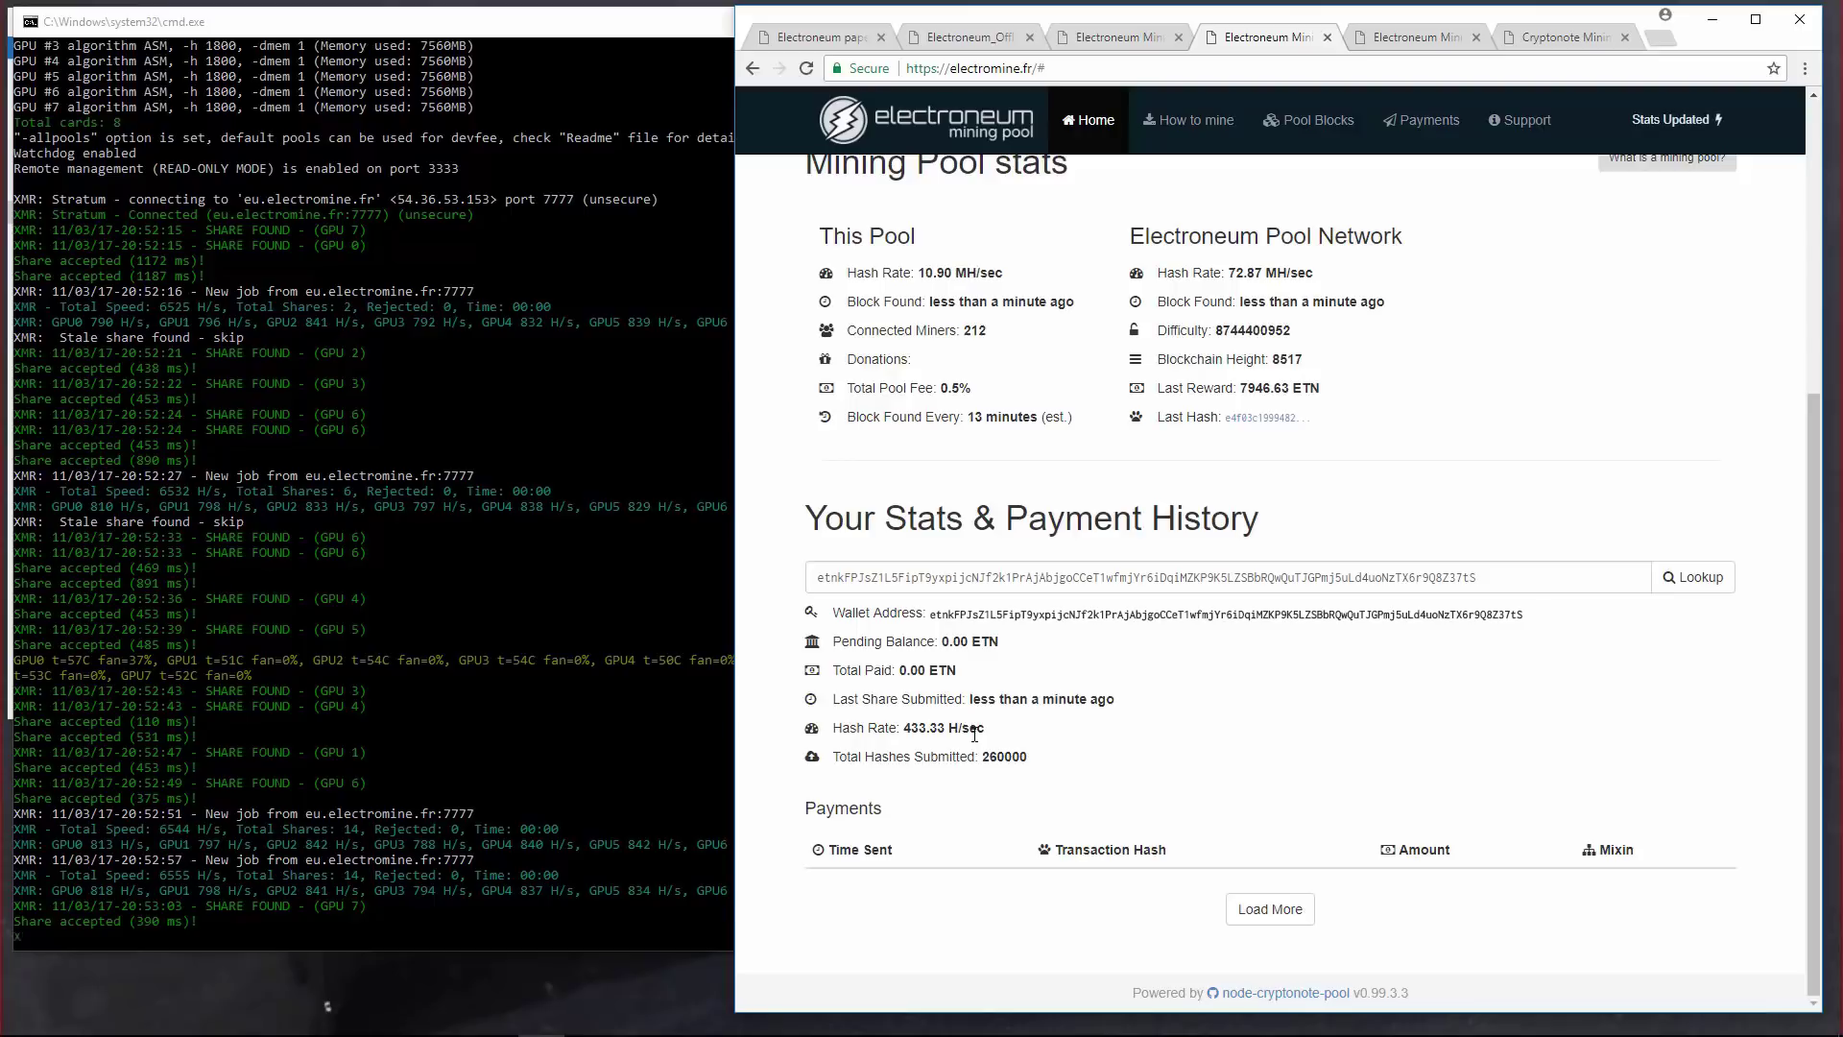
{"action": "left_click_drag", "start_coordinate": [983, 729], "coordinate": [910, 731]}
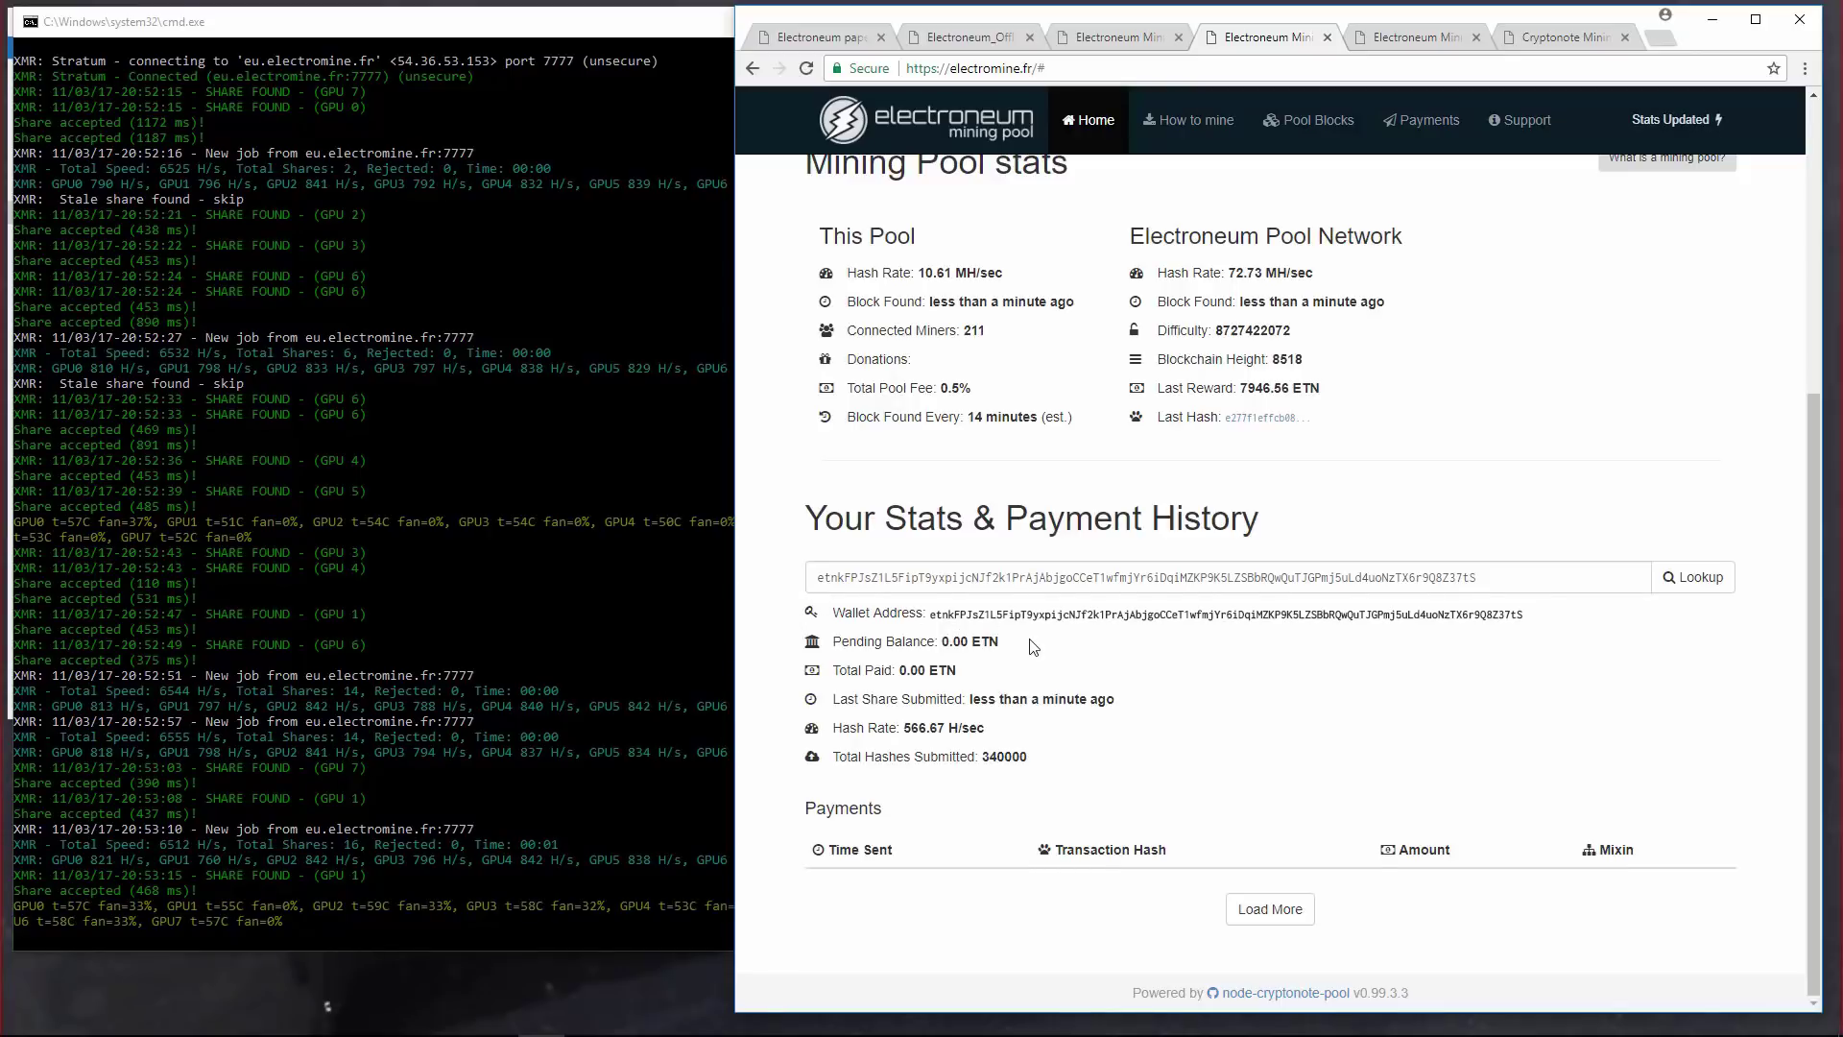
{"action": "left_click_drag", "start_coordinate": [735, 27], "coordinate": [953, 32]}
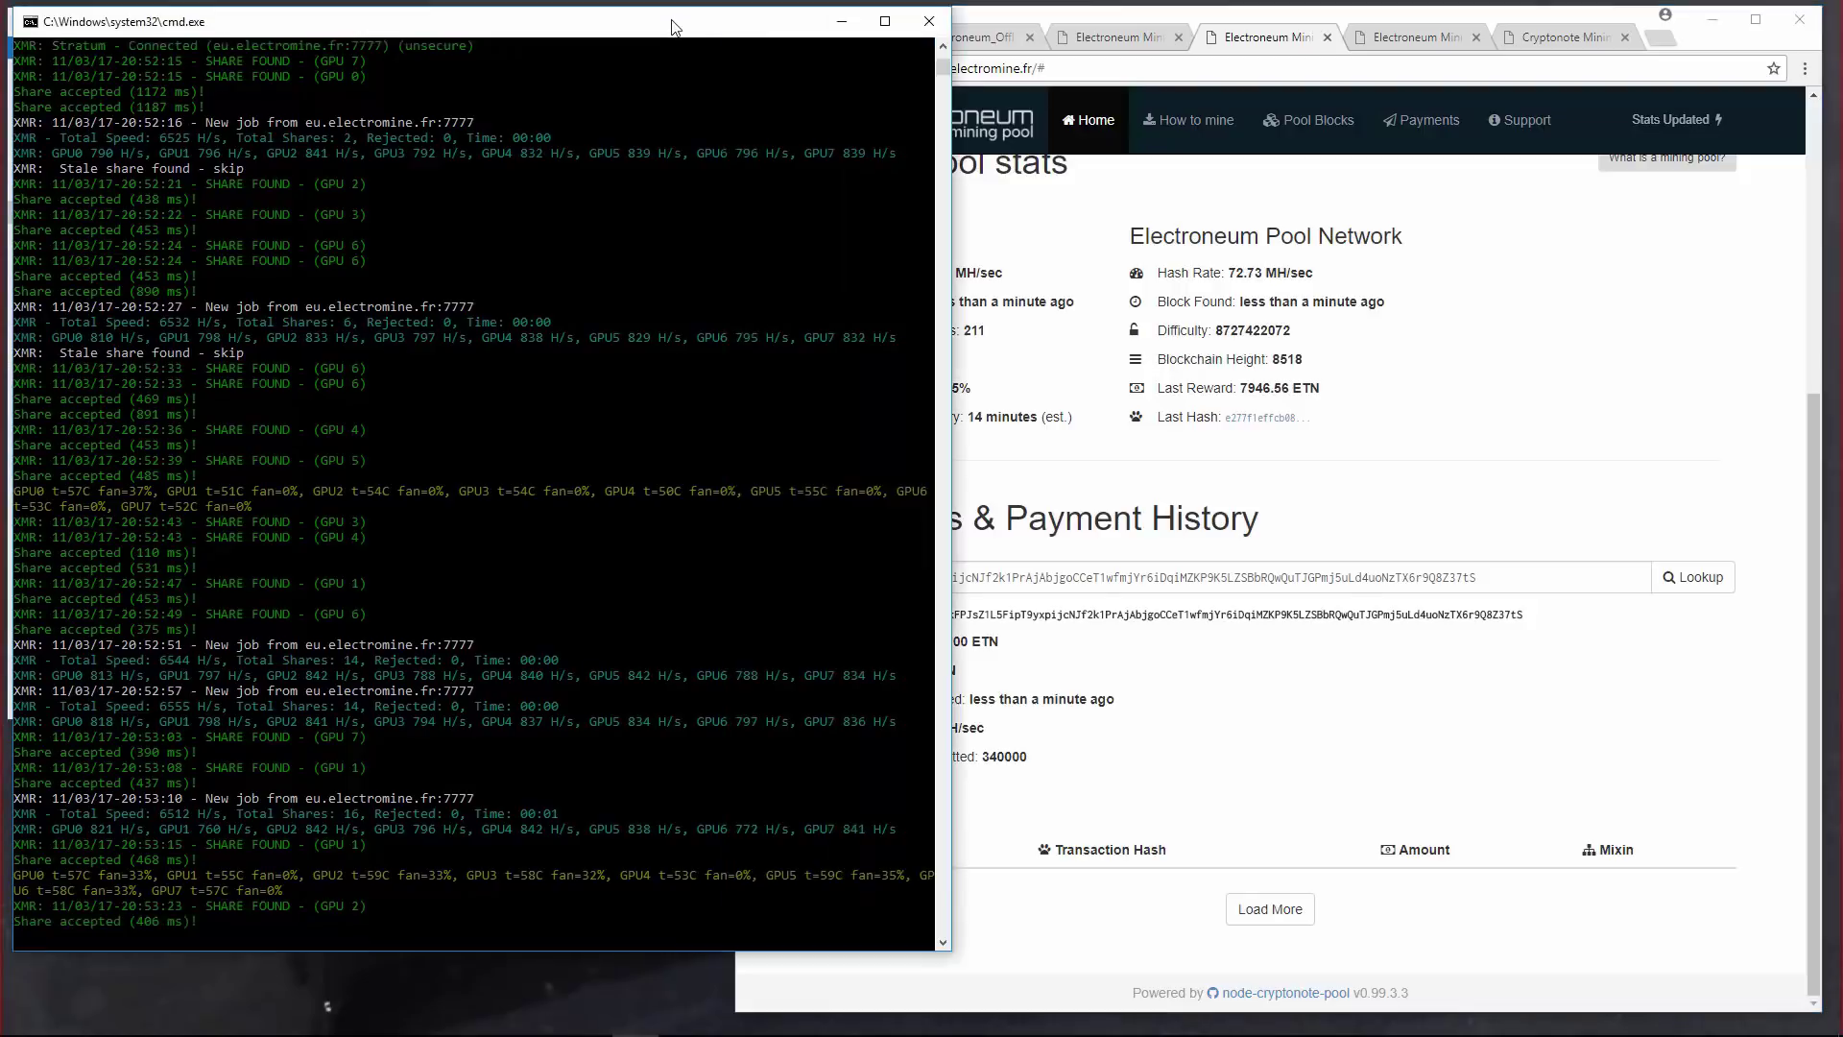
{"action": "left_click", "coordinate": [1062, 21]}
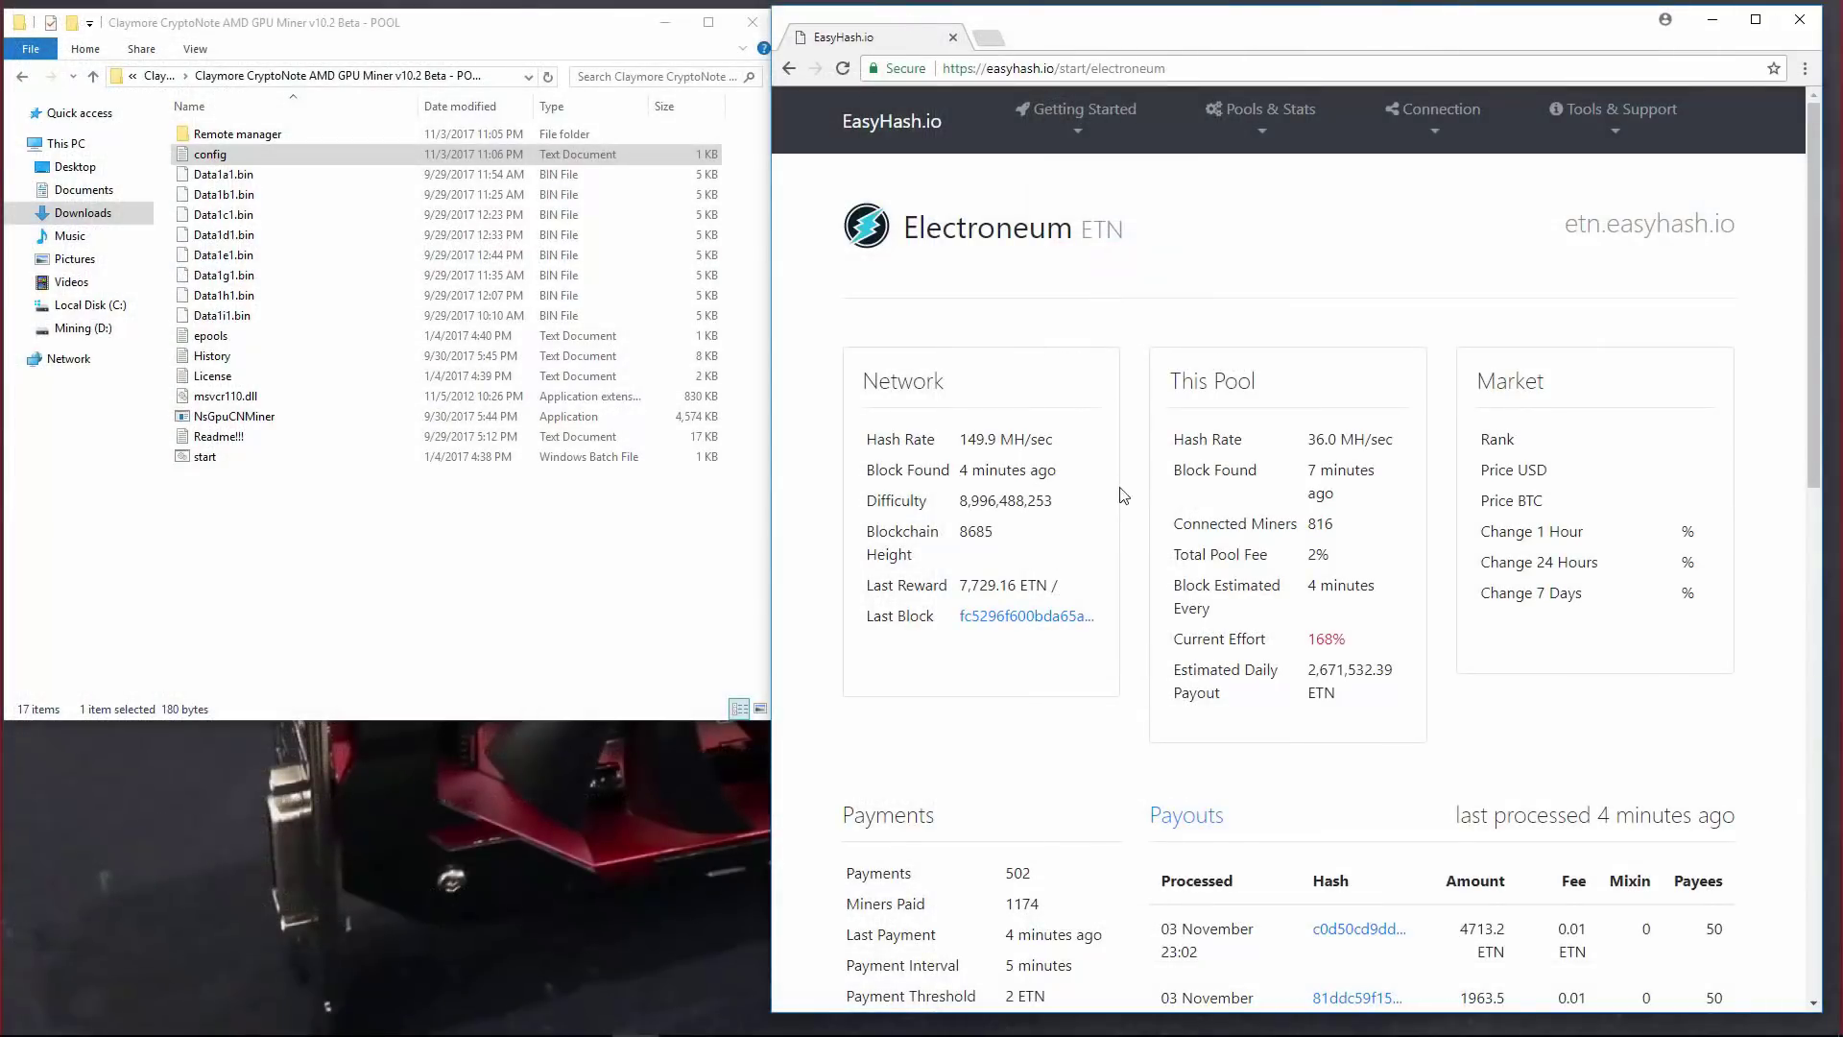
Choose Electroneum (ETN) from EasyHash.io's Getting Started coin list.
{"action": "scroll", "coordinate": [1123, 494], "scroll_direction": "down", "scroll_amount": 13}
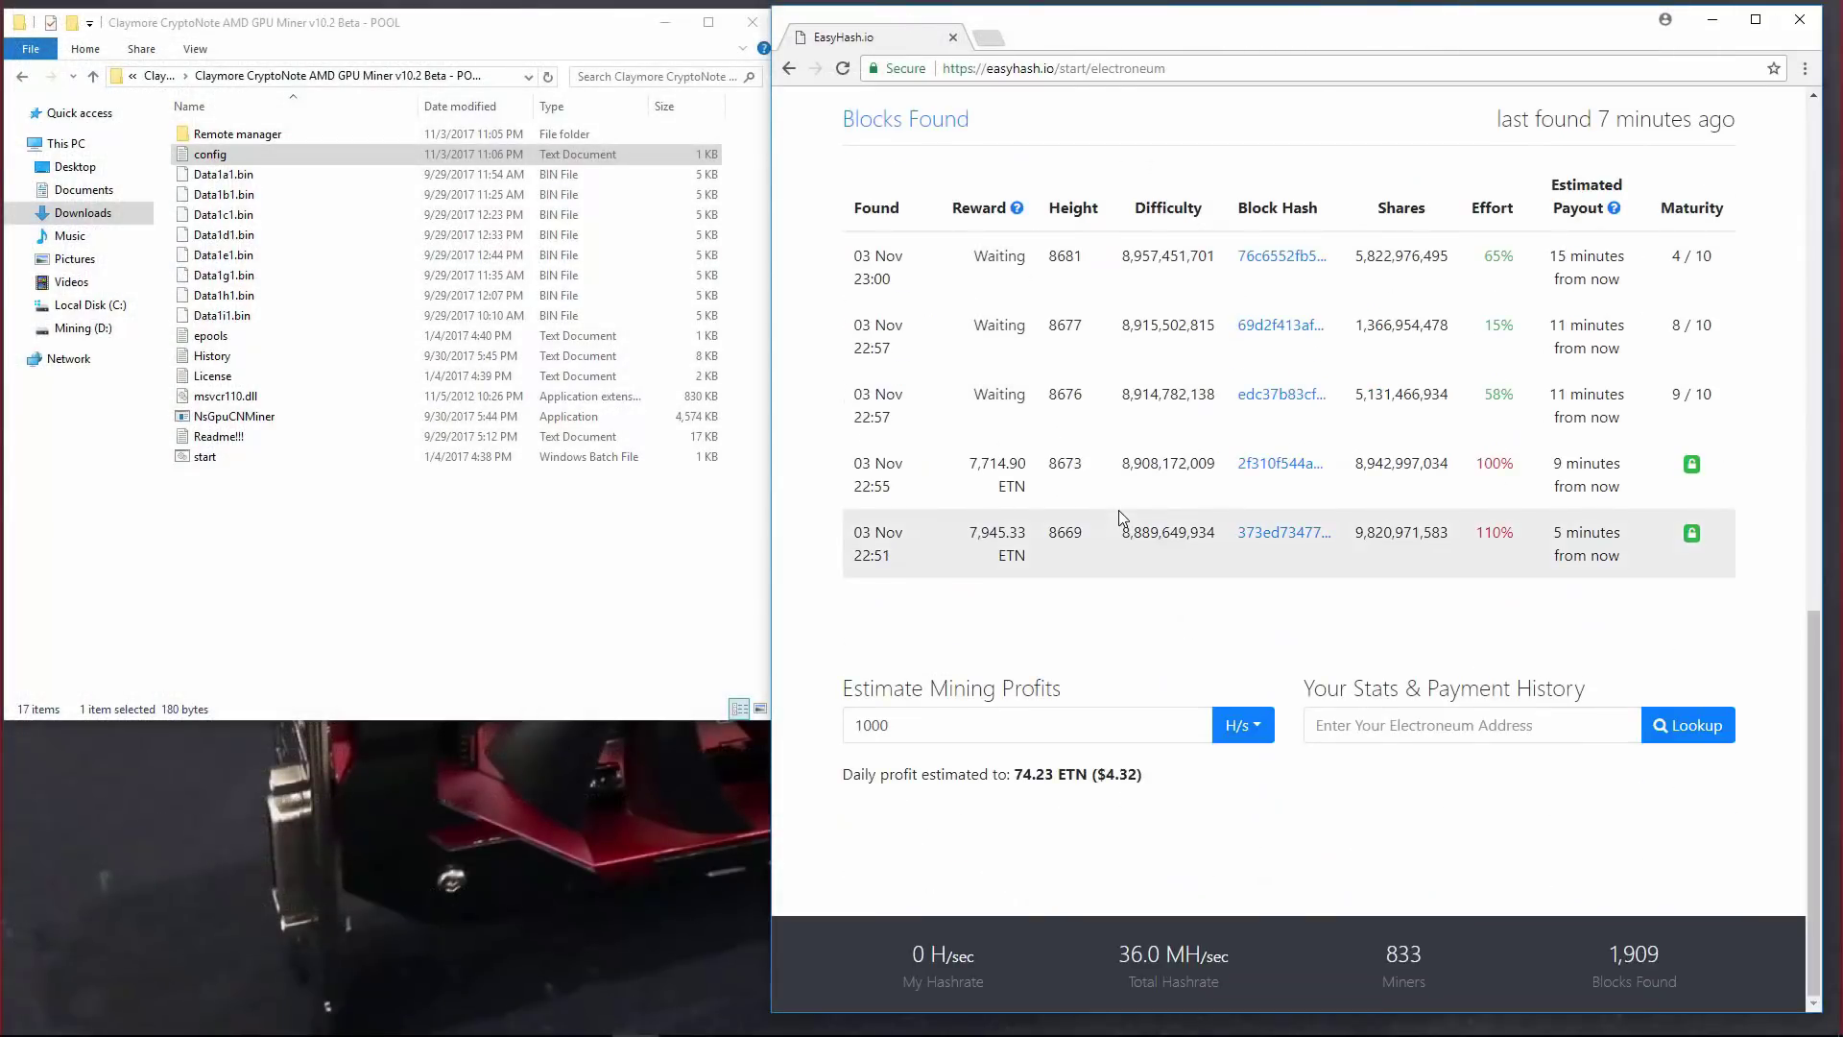
{"action": "scroll", "coordinate": [1114, 510], "scroll_direction": "up", "scroll_amount": 10}
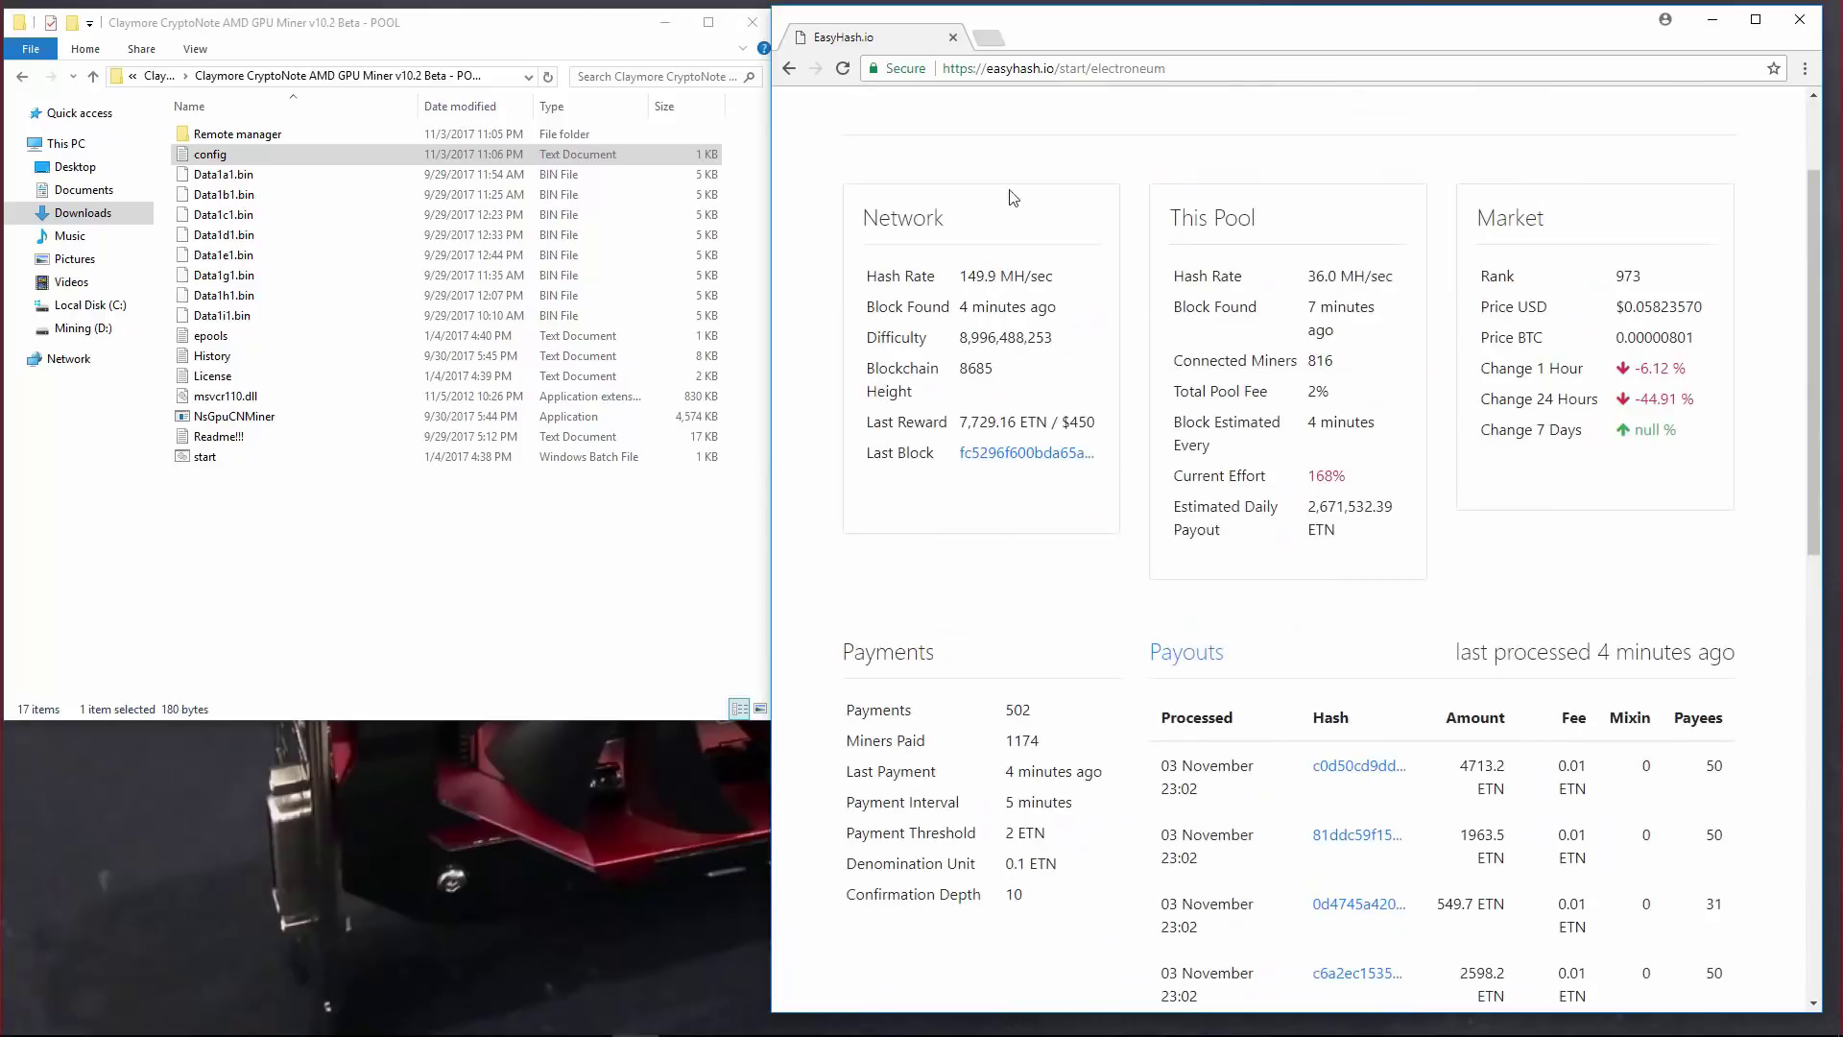
{"action": "scroll", "coordinate": [1013, 198], "scroll_direction": "up", "scroll_amount": 2}
{"action": "left_click", "coordinate": [1075, 109]}
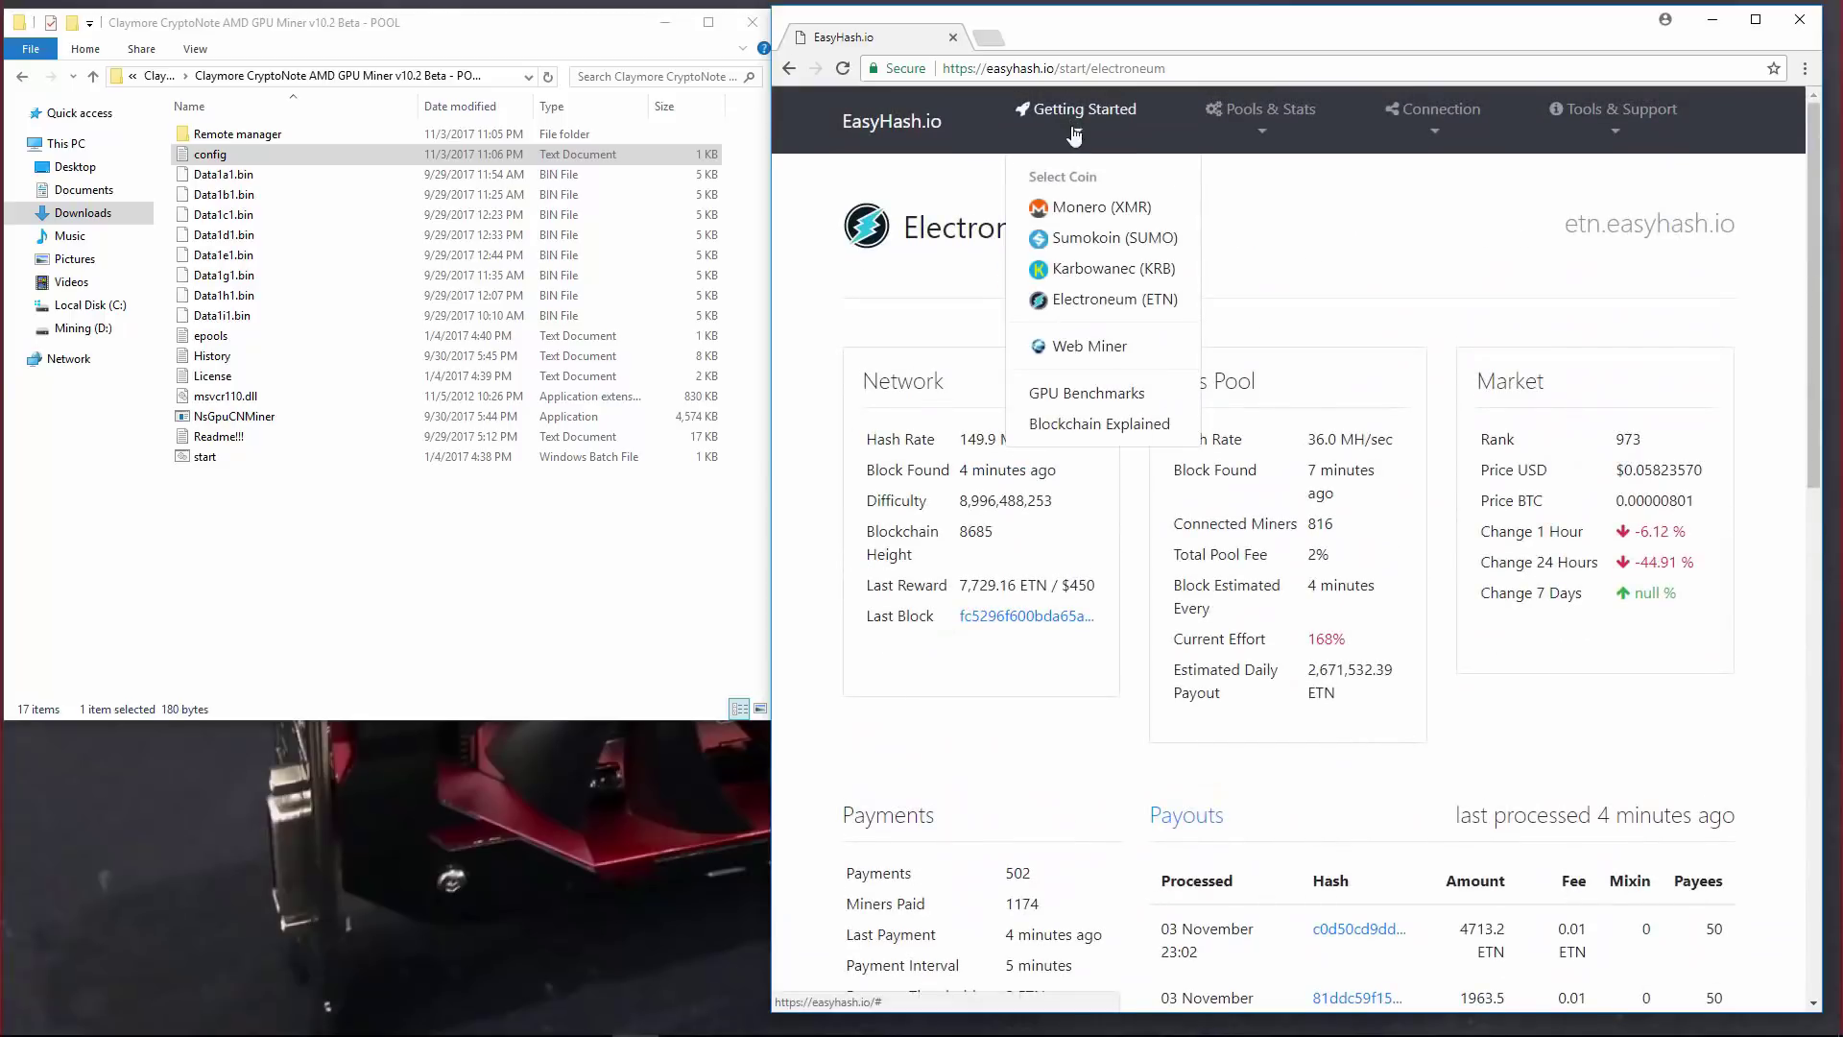
{"action": "left_click", "coordinate": [1094, 299]}
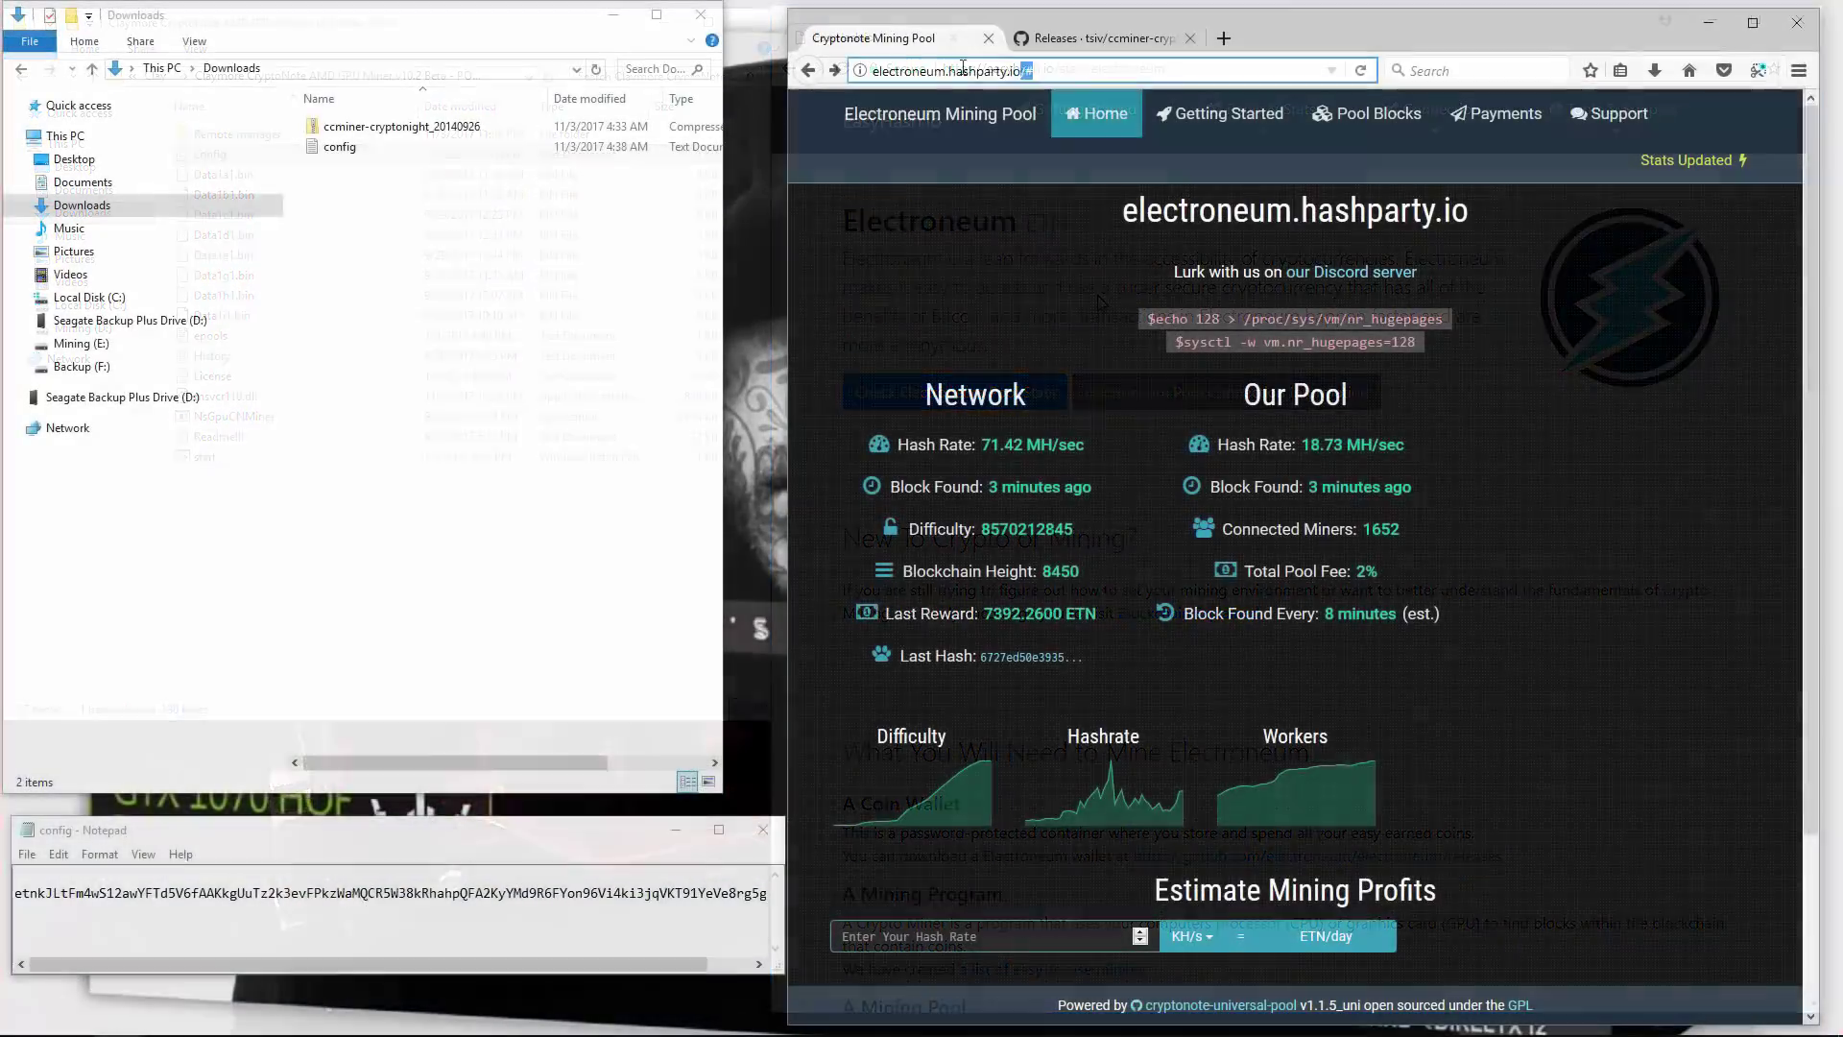
Find ccminer (forked by tsiv, CUDA Nvidia) in HashParty's Getting Started table and open its releases.
{"action": "left_click_drag", "start_coordinate": [963, 66], "coordinate": [873, 67]}
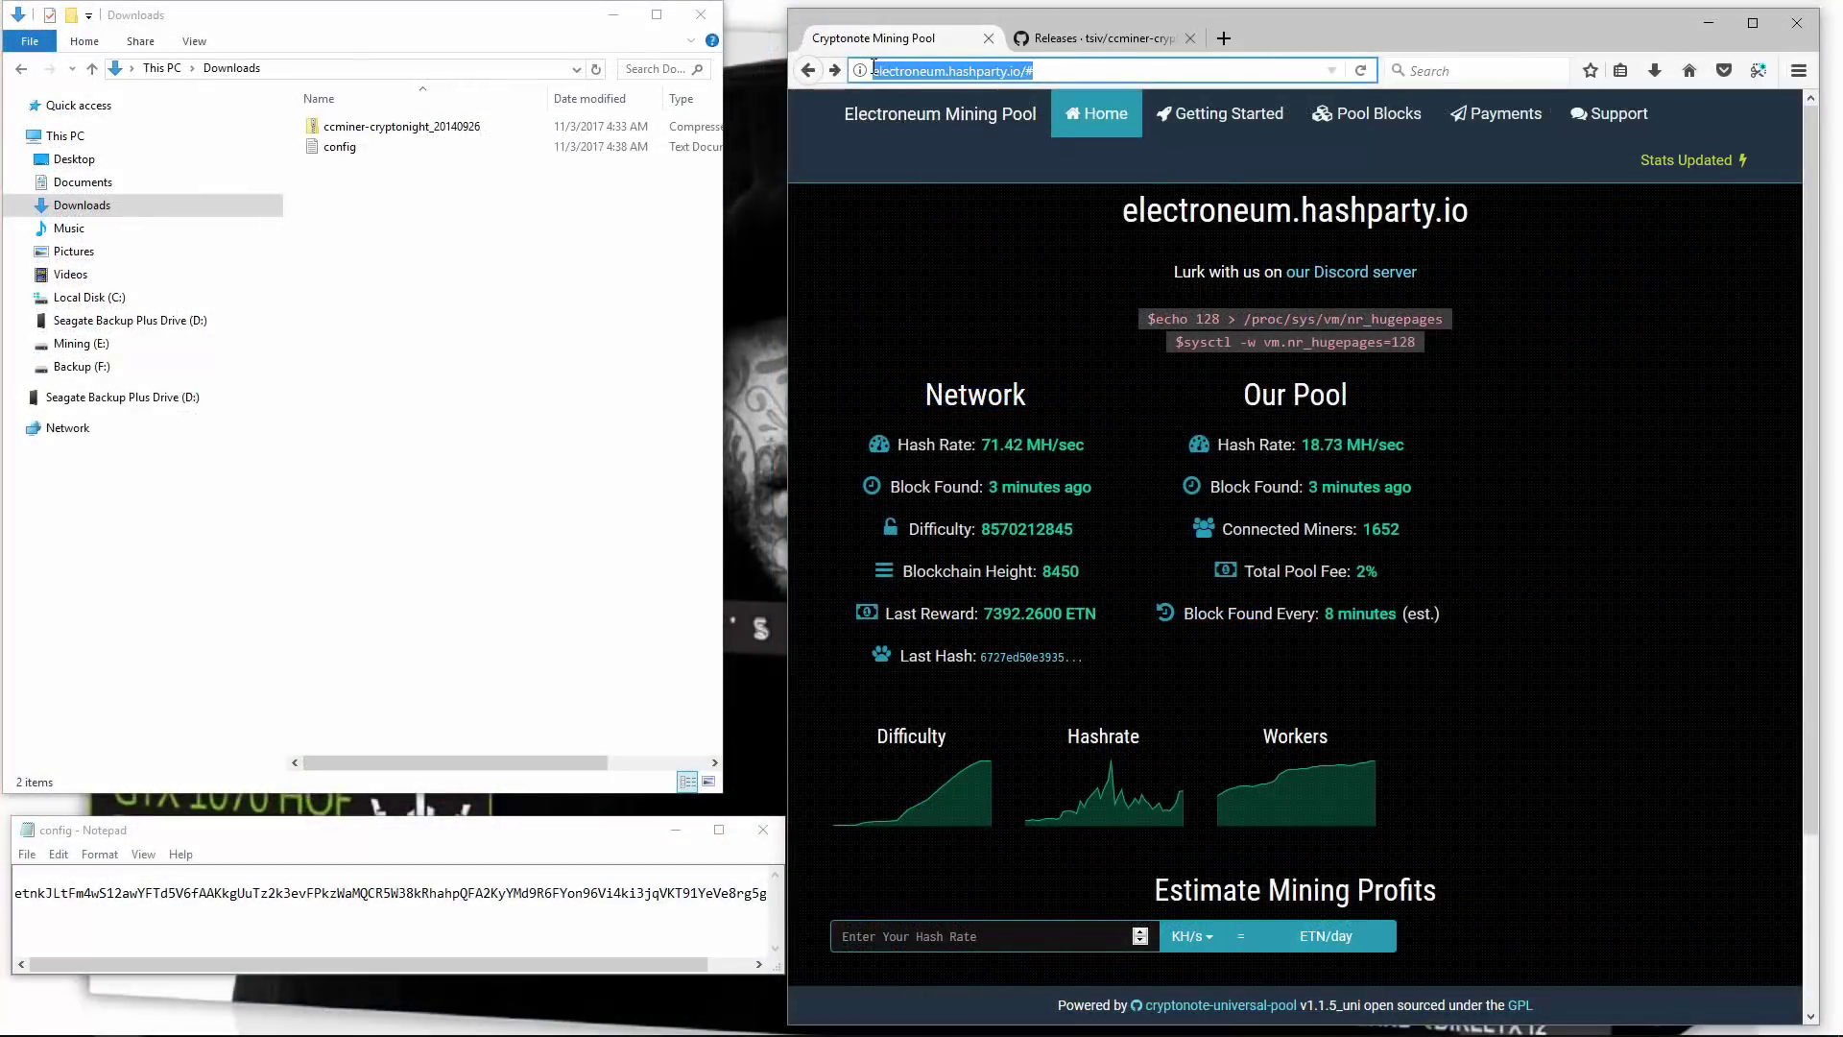
{"action": "left_click", "coordinate": [1012, 75]}
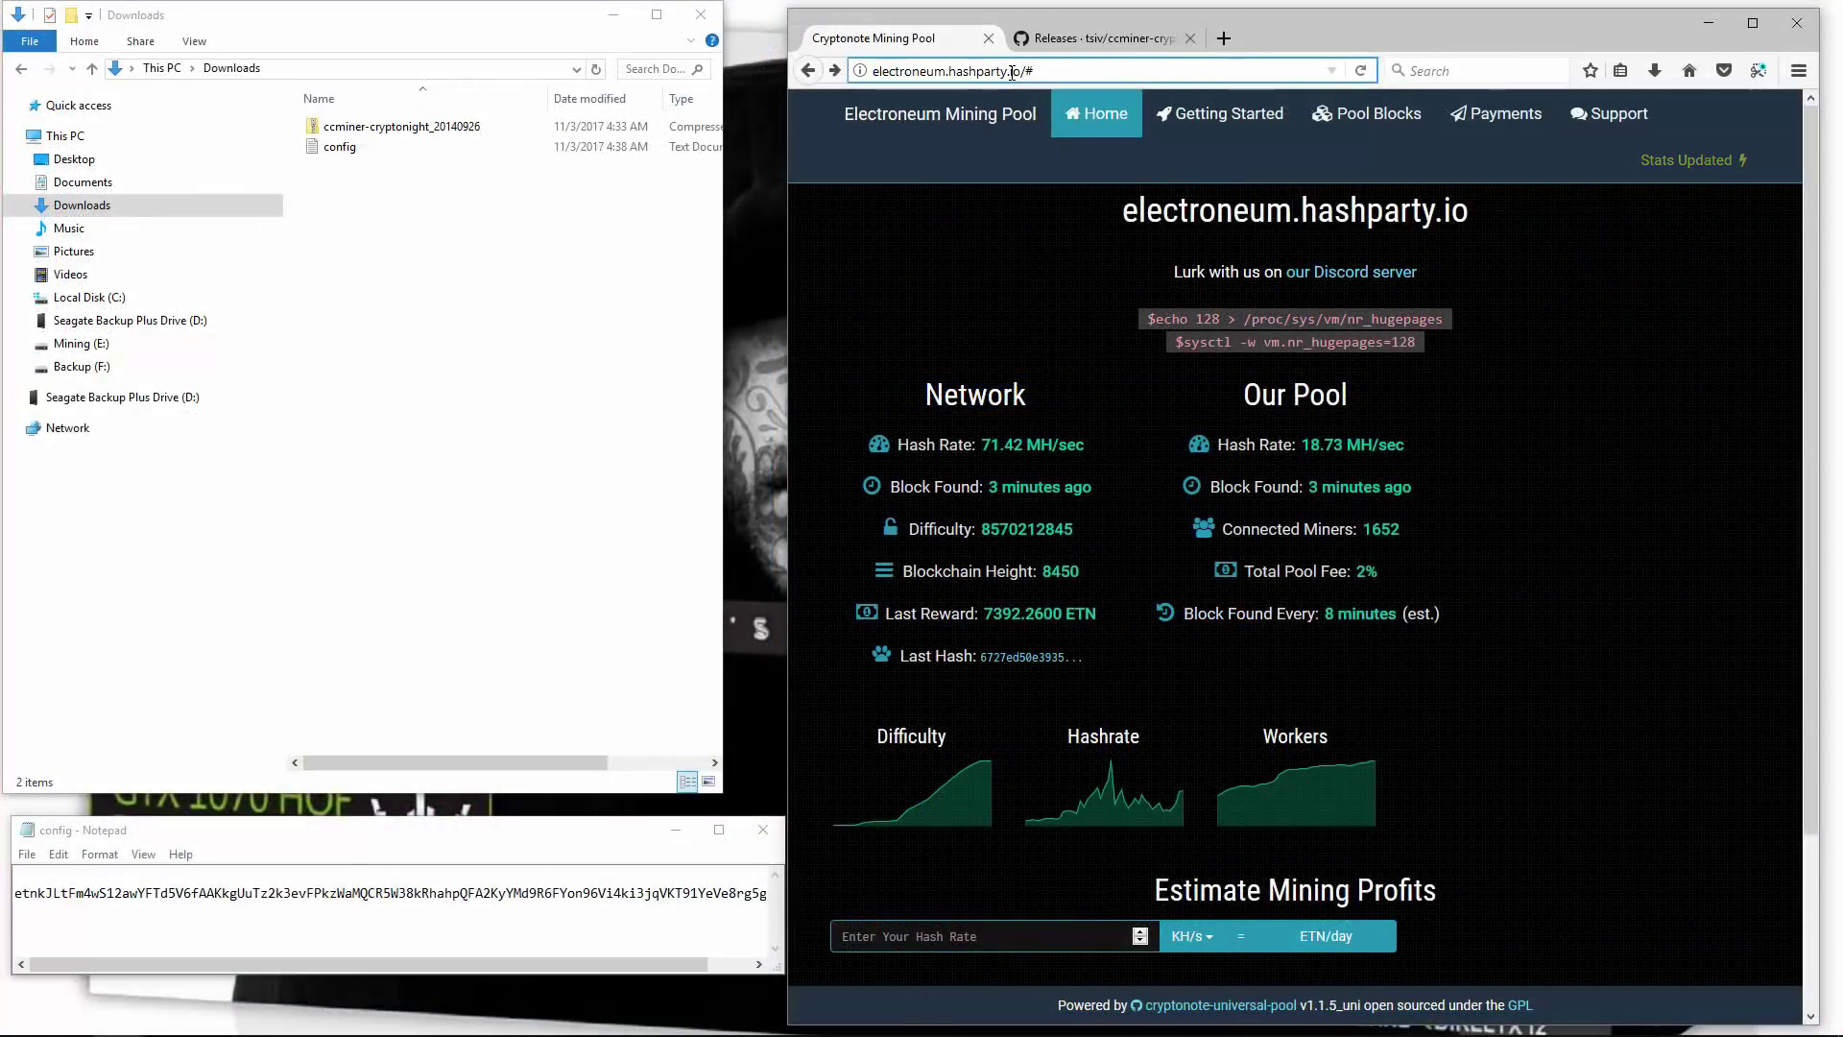
{"action": "left_click", "coordinate": [1233, 127]}
{"action": "scroll", "coordinate": [1235, 657], "scroll_direction": "down", "scroll_amount": 15}
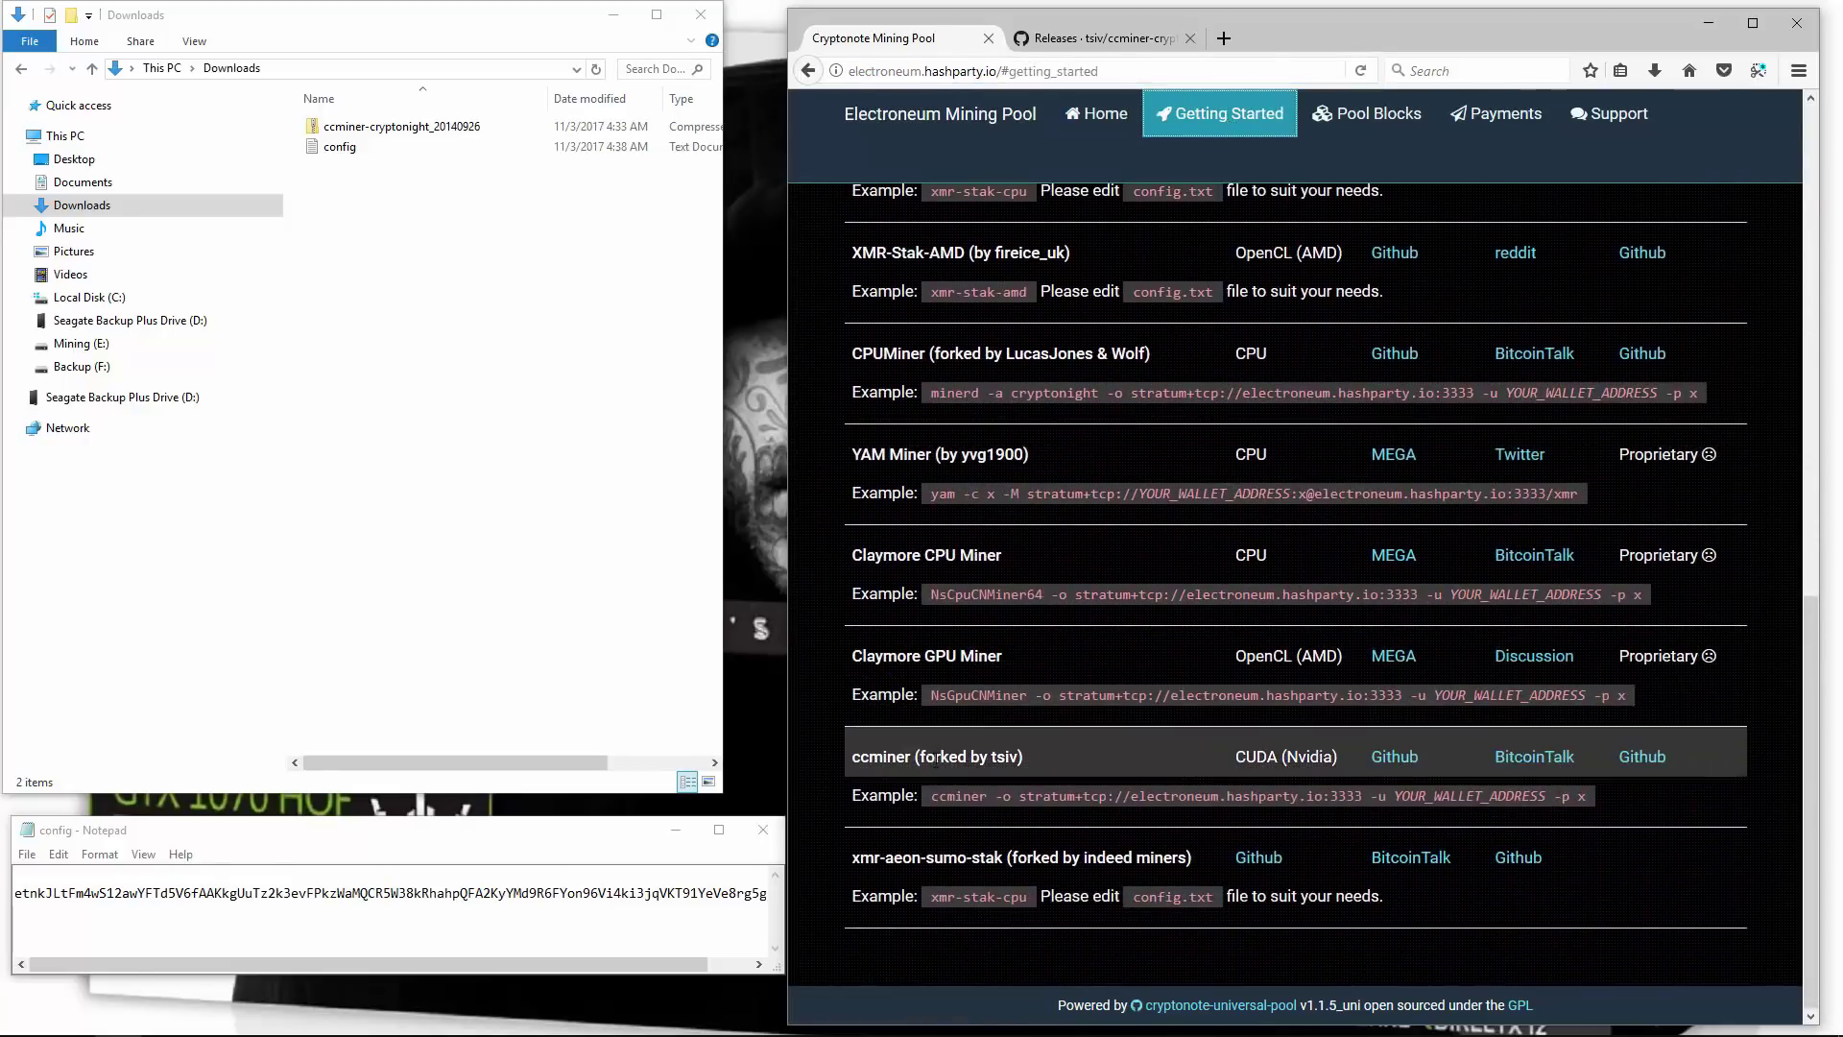
{"action": "triple_click", "coordinate": [965, 759]}
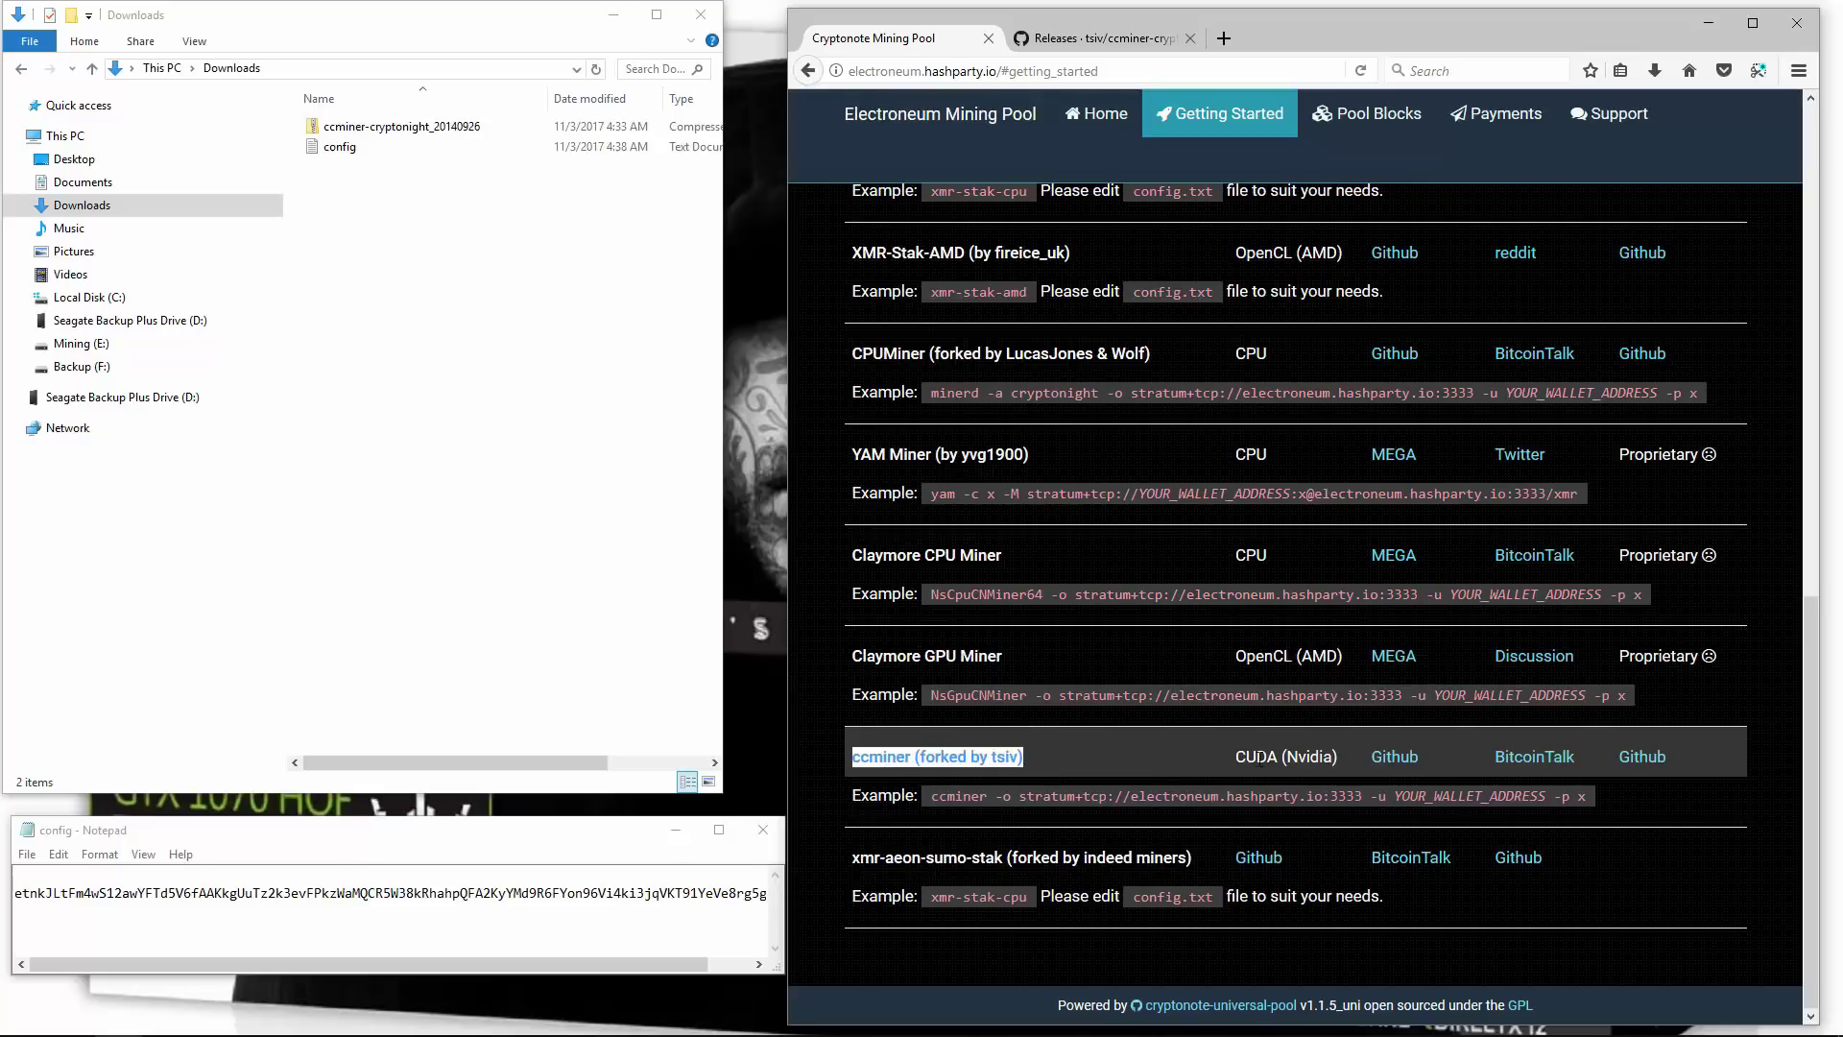
{"action": "triple_click", "coordinate": [1261, 758]}
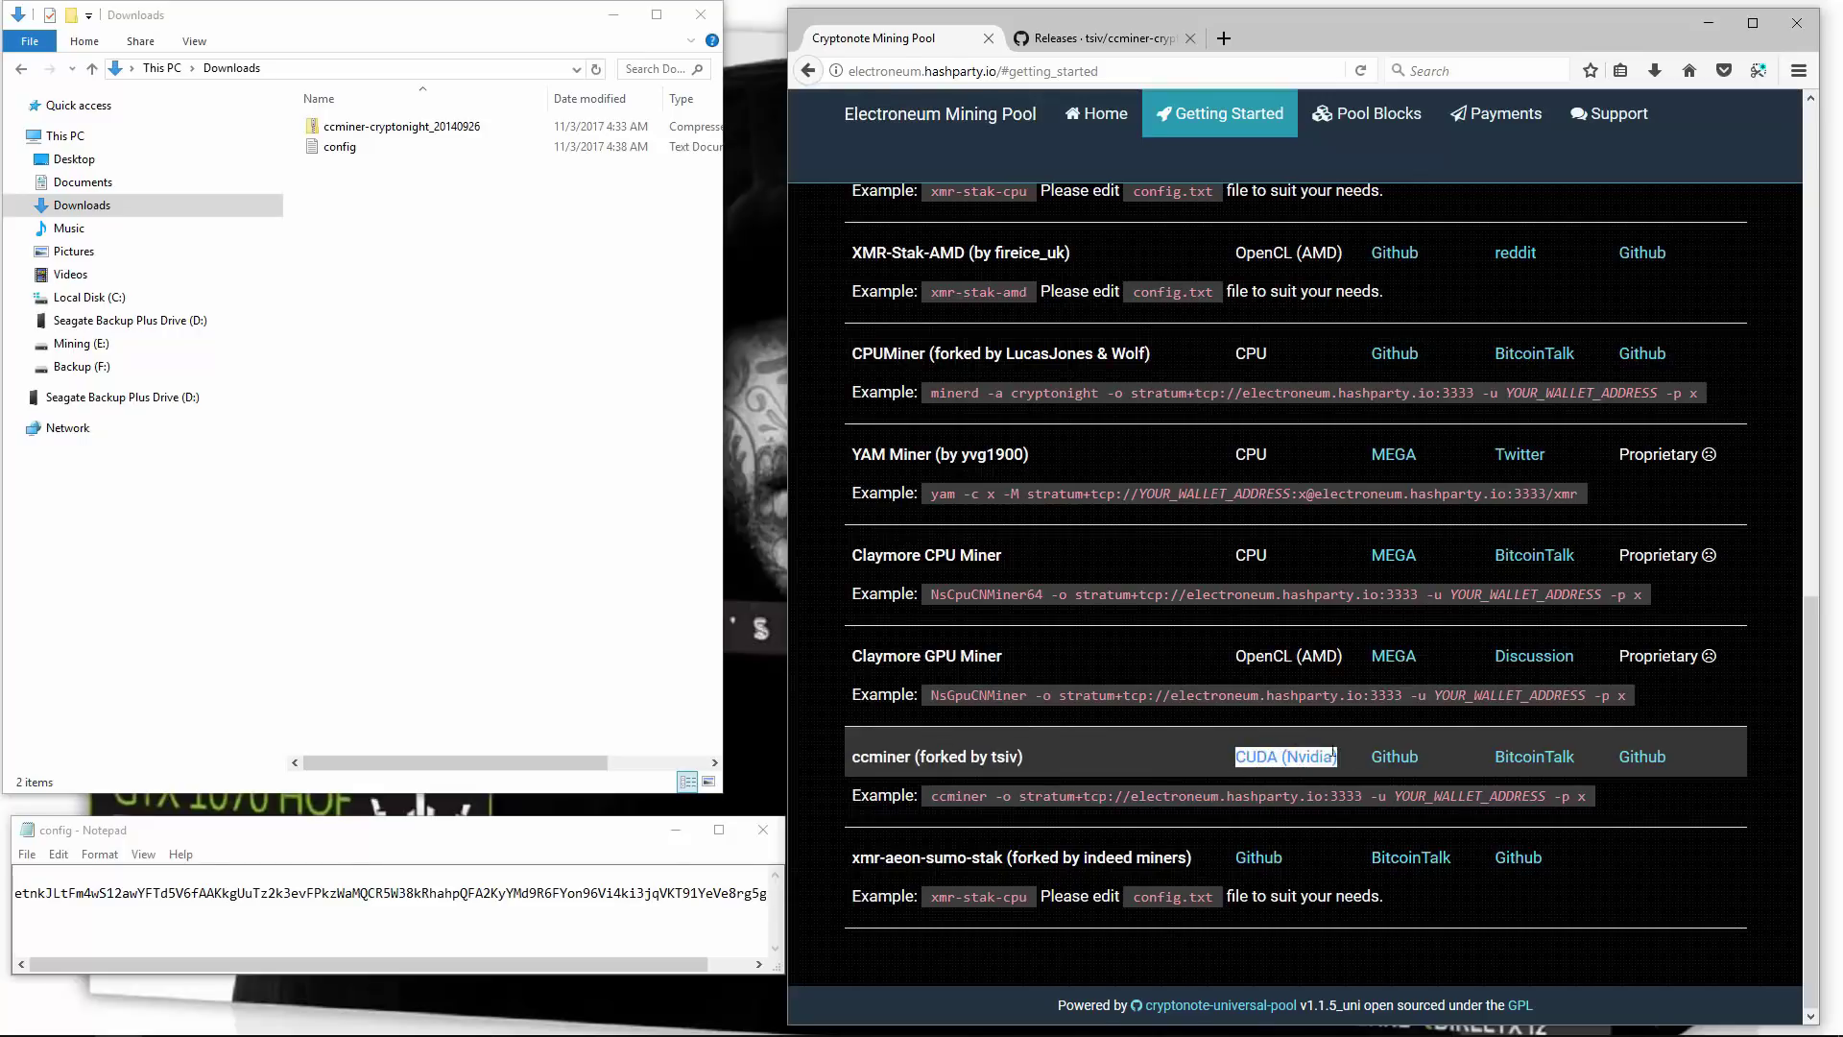
{"action": "left_click", "coordinate": [1094, 39]}
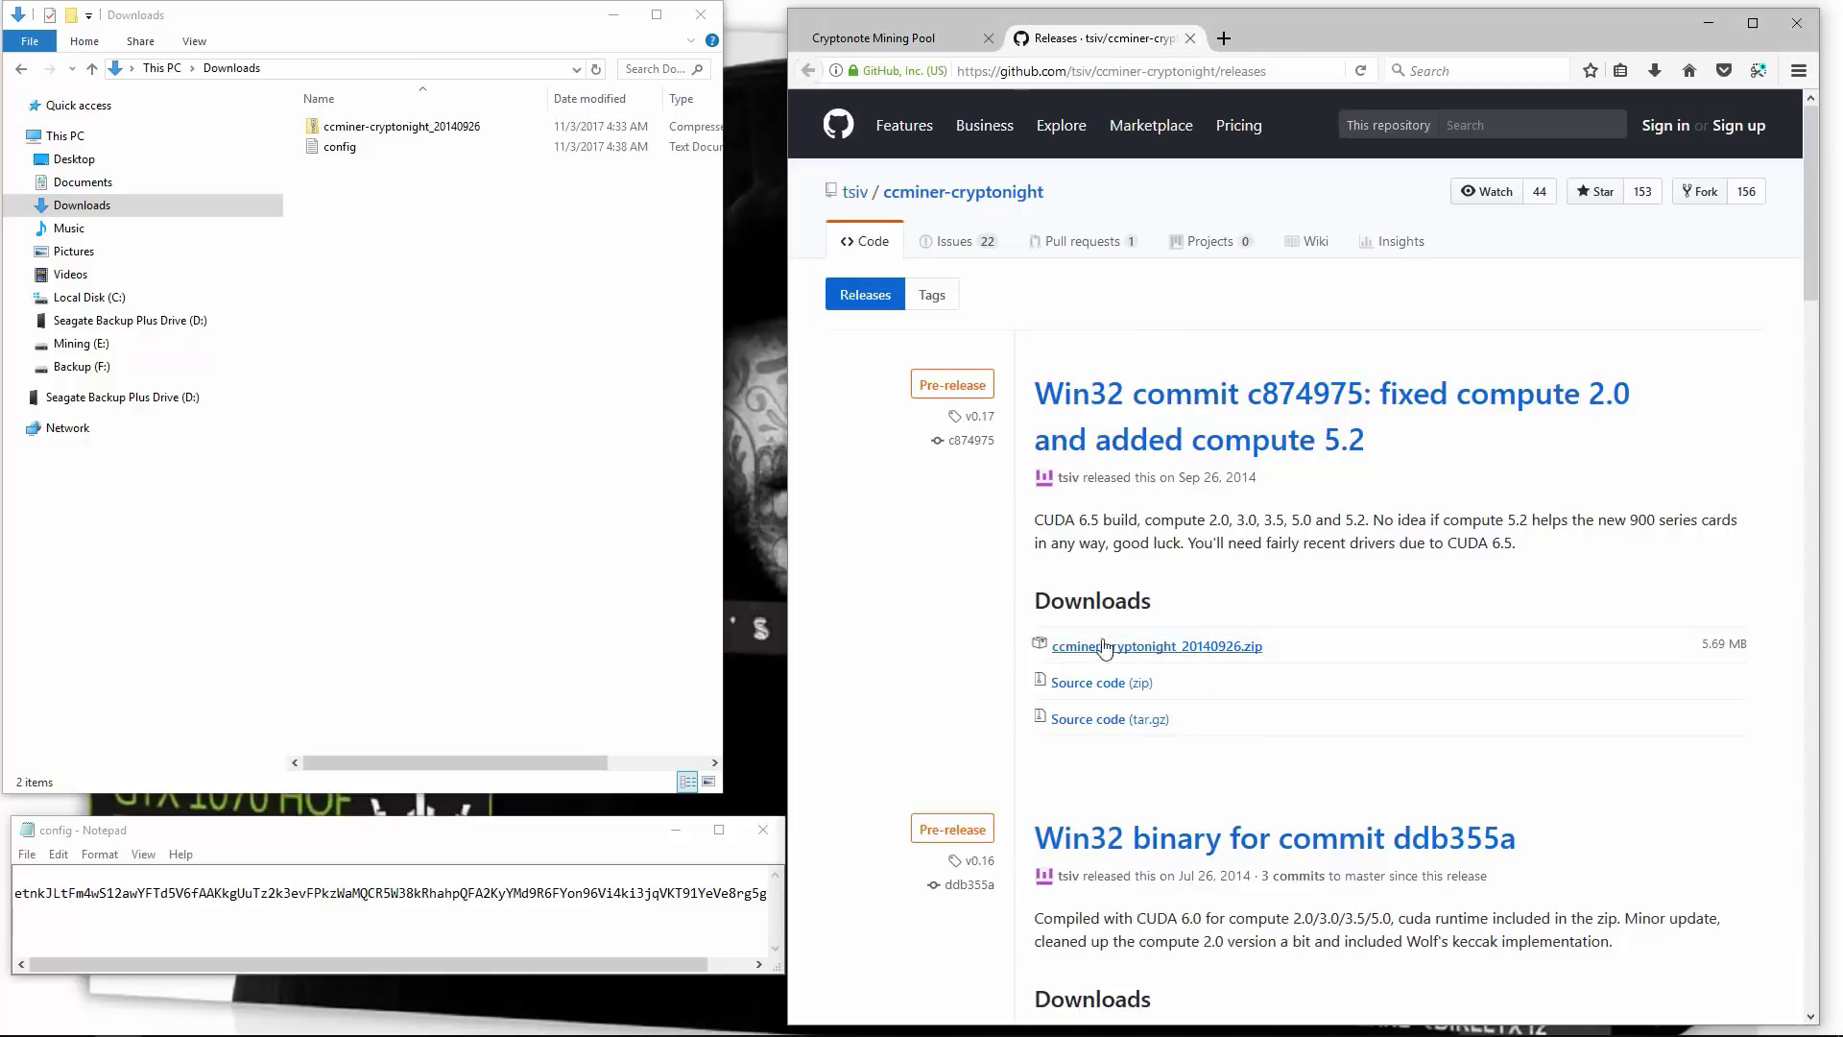
{"action": "left_click", "coordinate": [341, 128]}
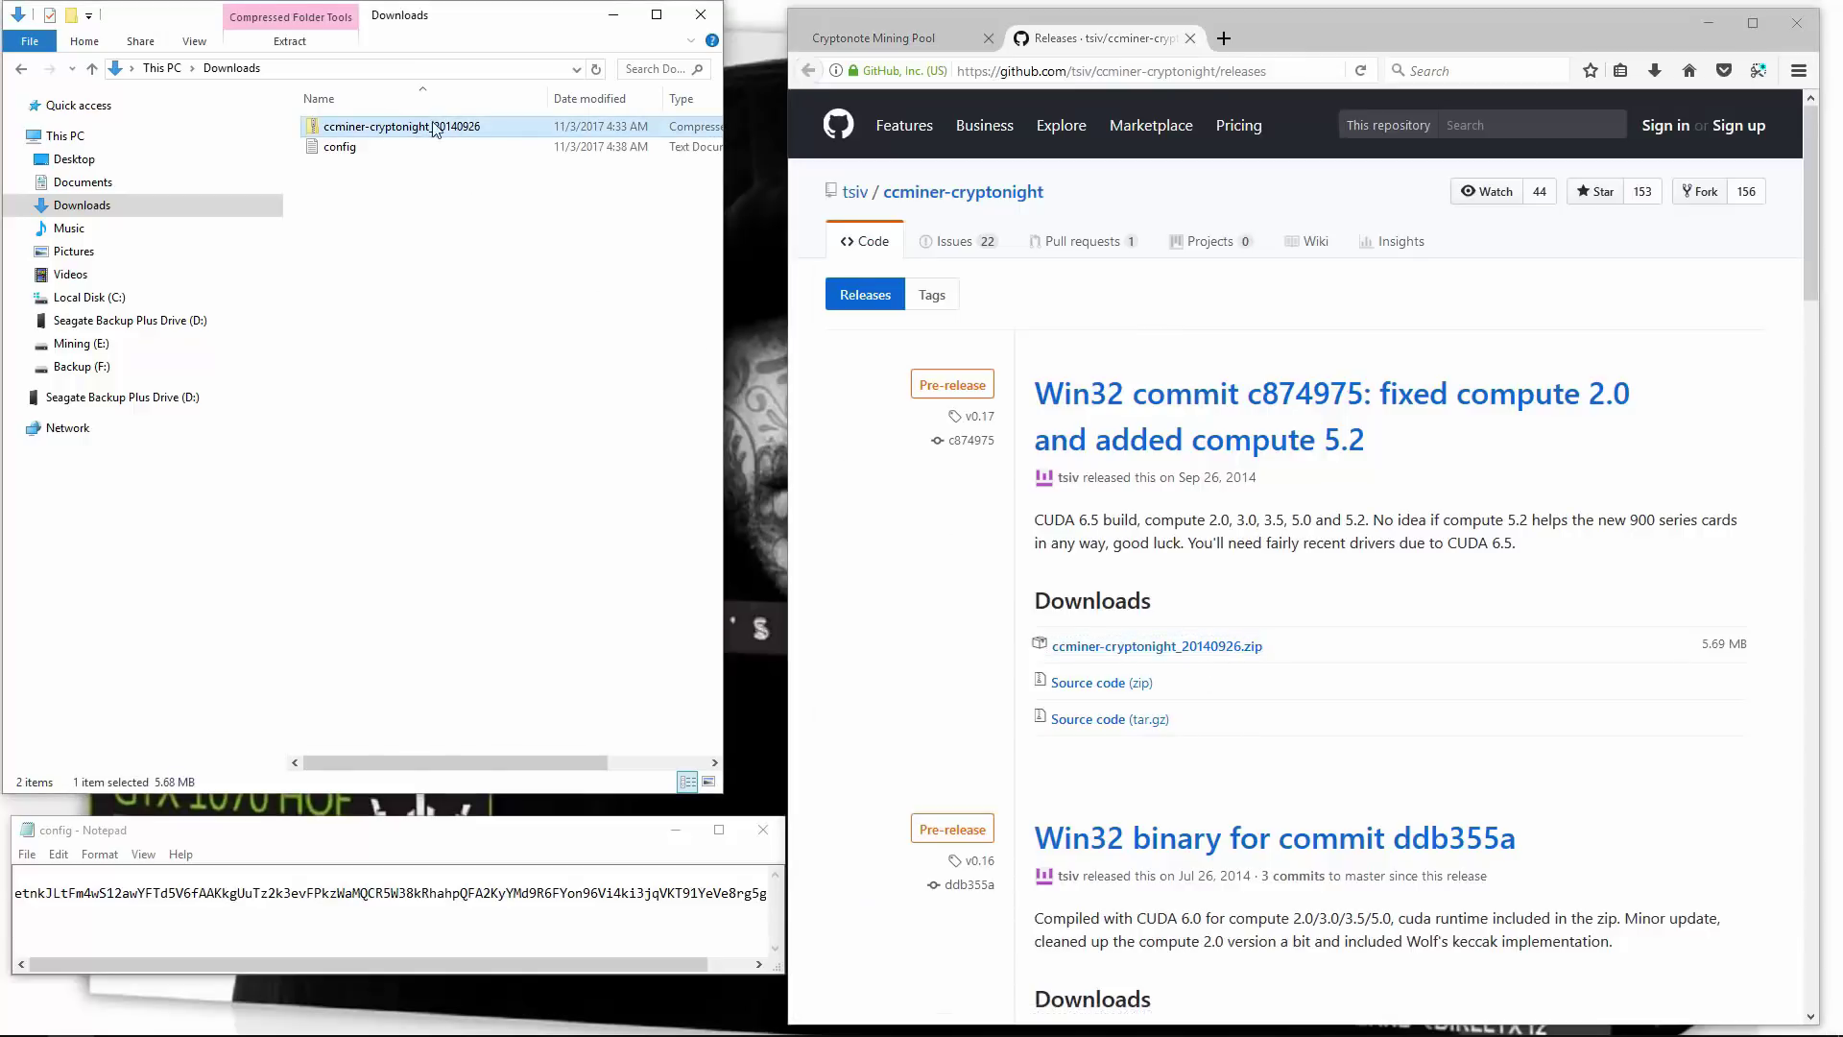
Extract ccminer-cryptonight_20140926.zip into Downloads and open the extracted folder.
{"action": "left_click", "coordinate": [864, 39]}
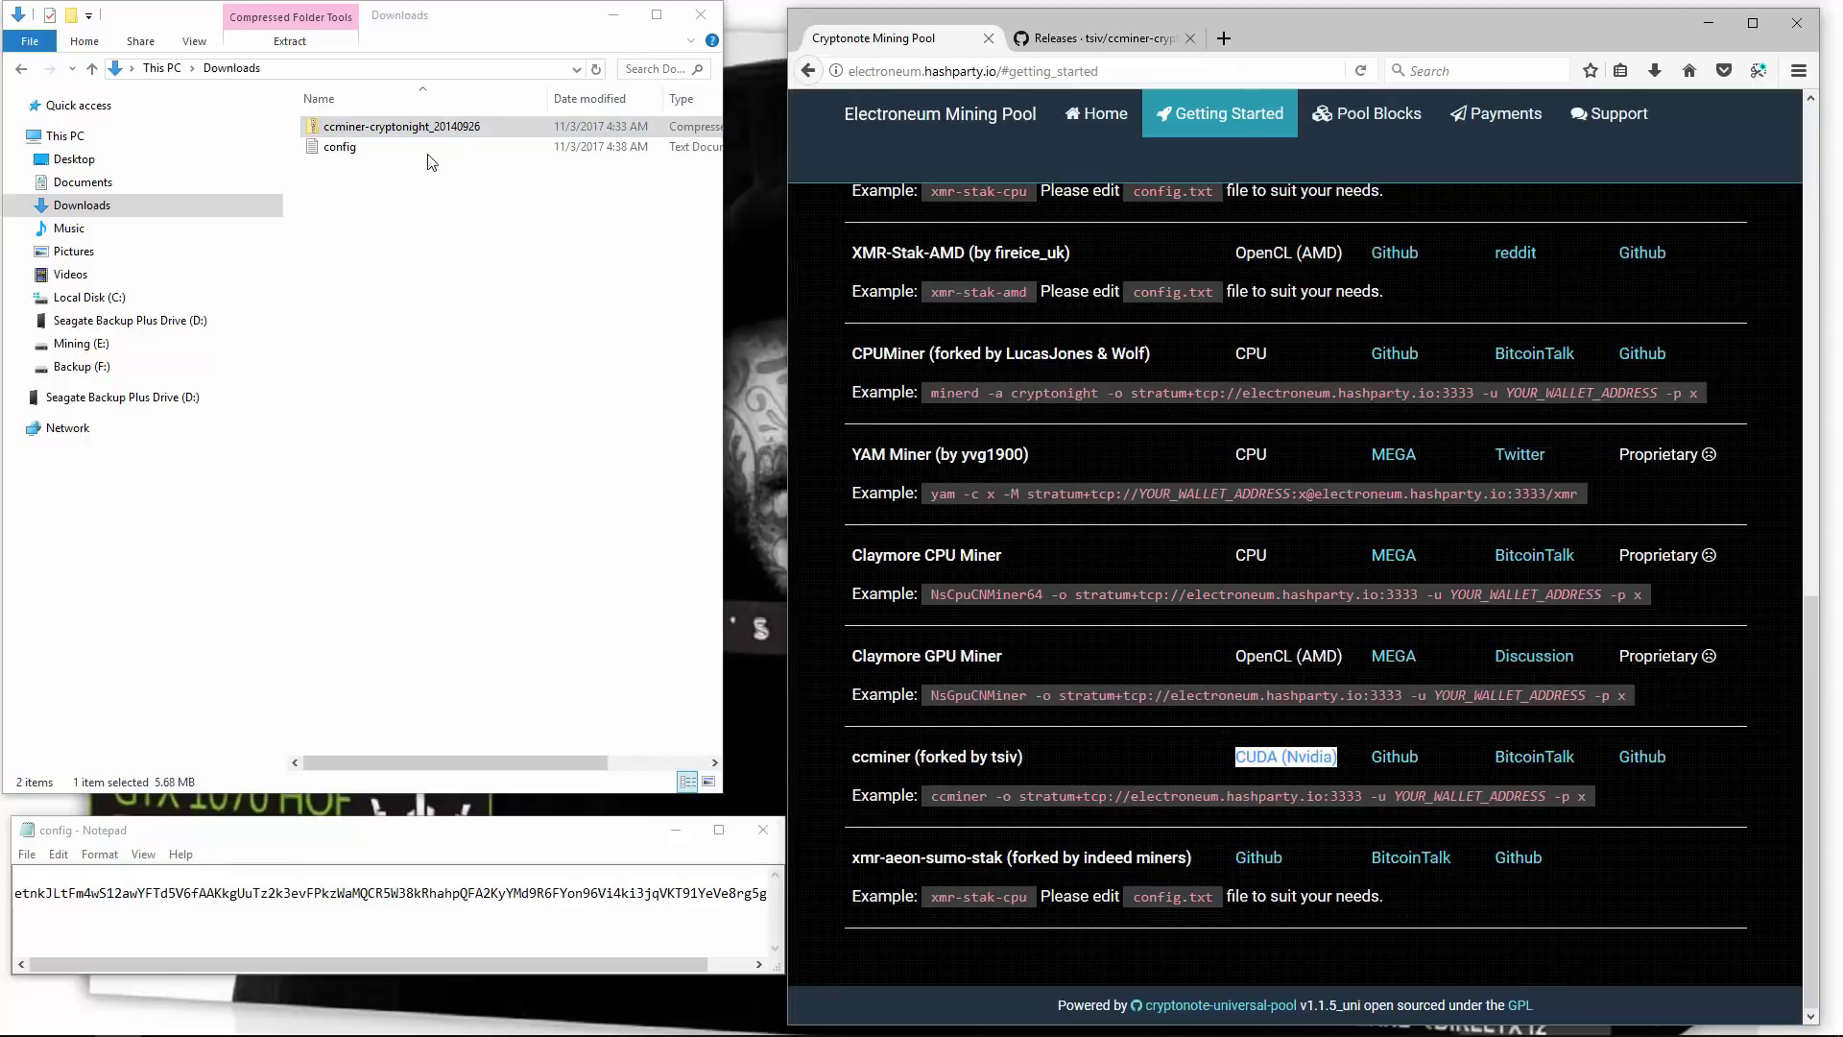
{"action": "right_click", "coordinate": [420, 128]}
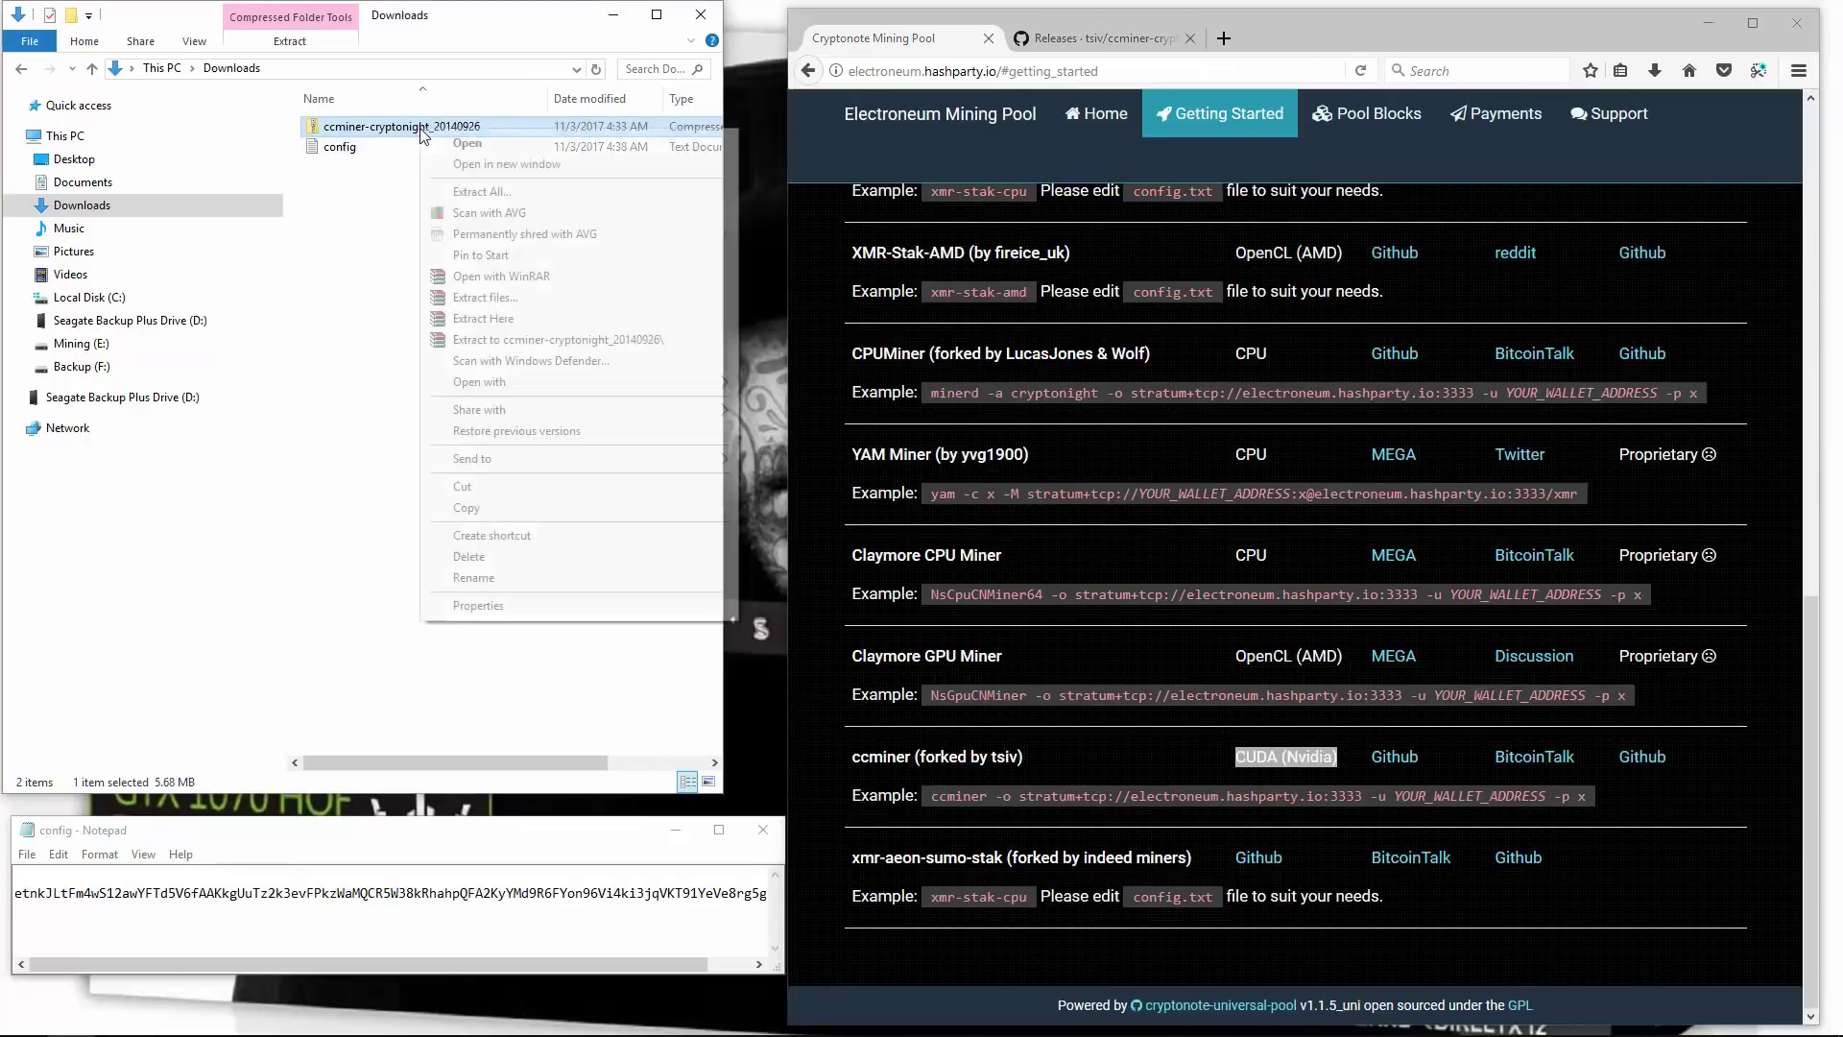
{"action": "left_click", "coordinate": [469, 191]}
{"action": "left_click", "coordinate": [1092, 713]}
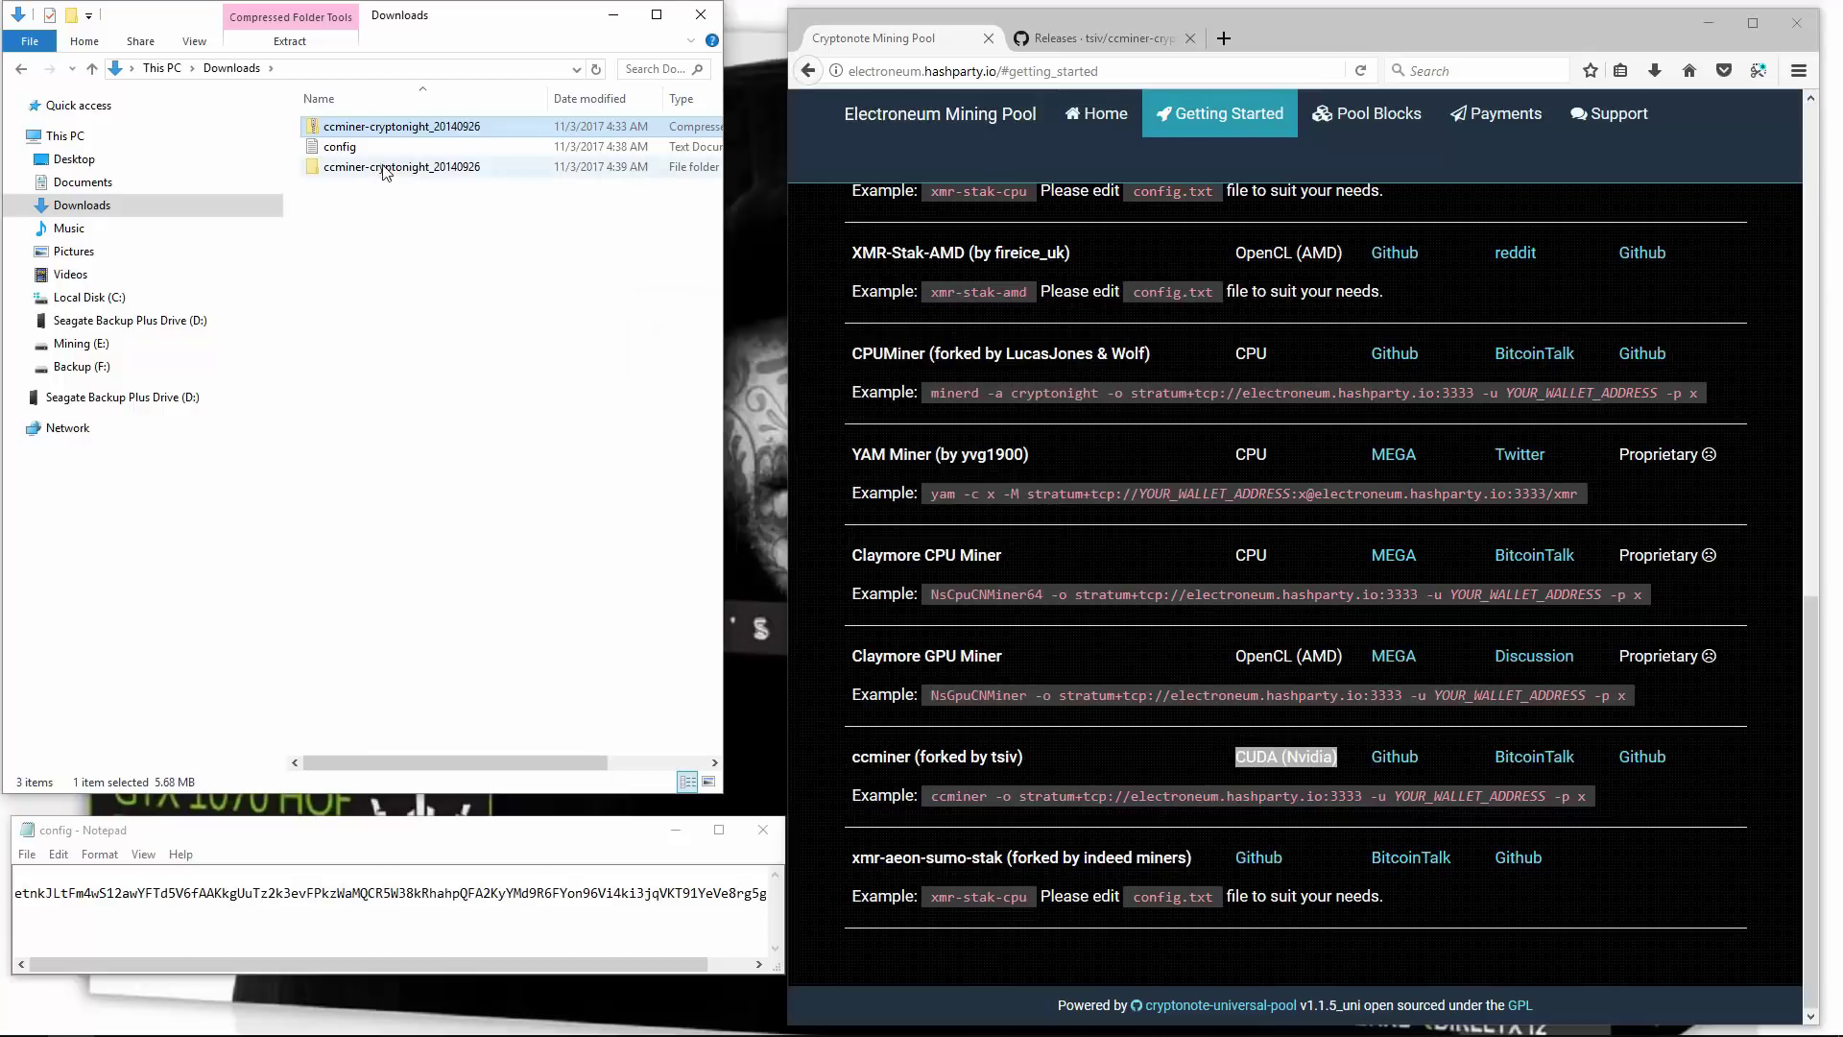
{"action": "double_click", "coordinate": [376, 167]}
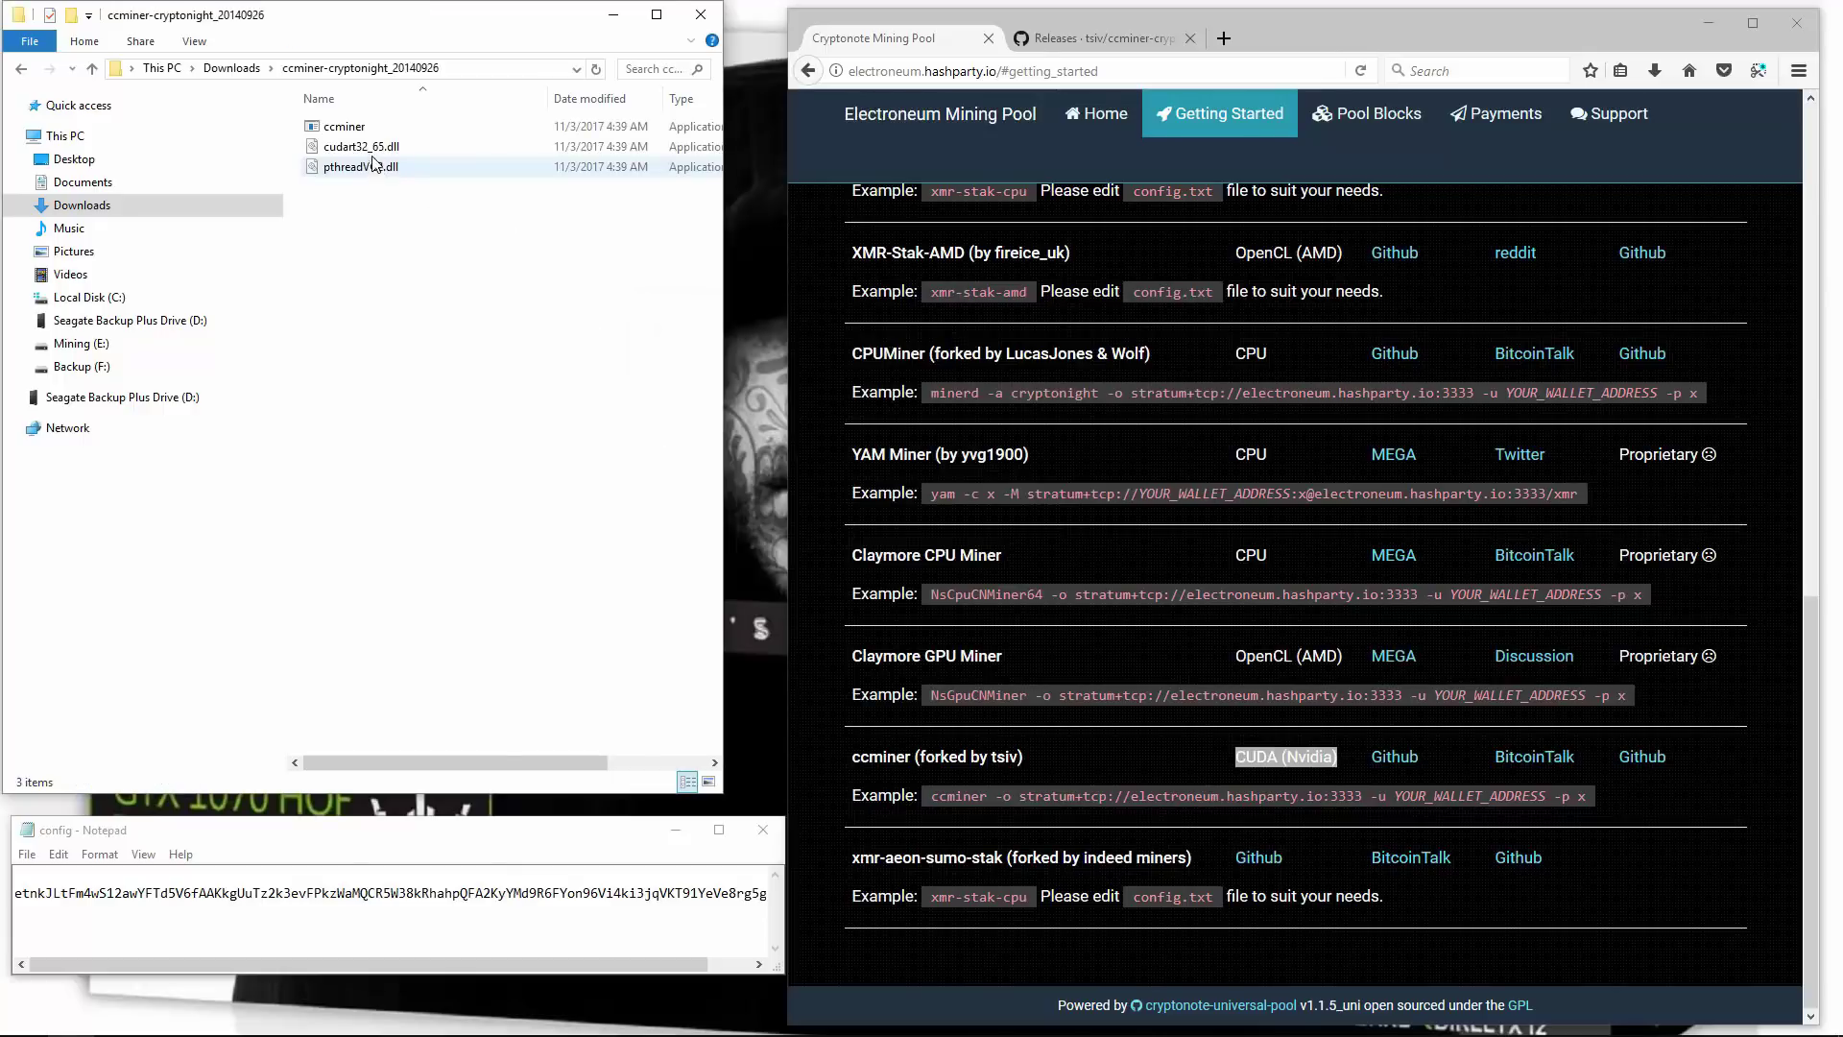
Create a new empty text document named start in the folder.
{"action": "right_click", "coordinate": [343, 225]}
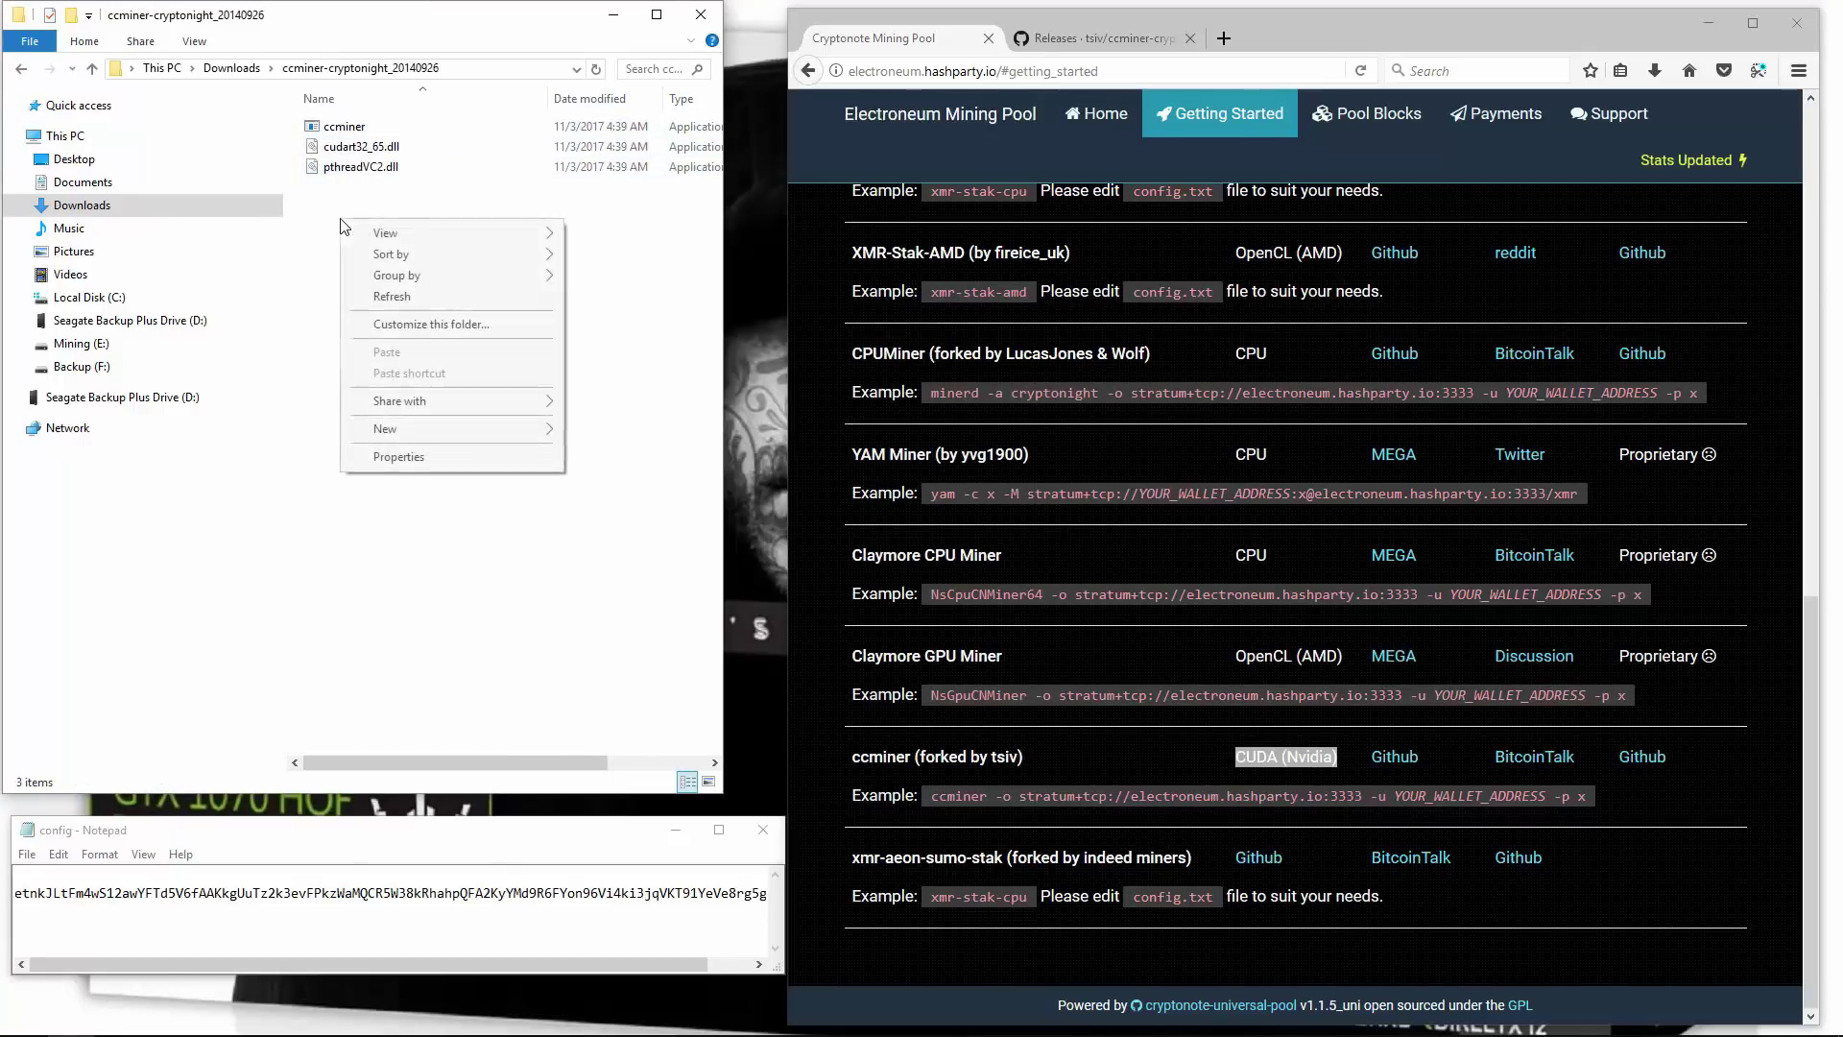
{"action": "mouse_move", "coordinate": [509, 435]}
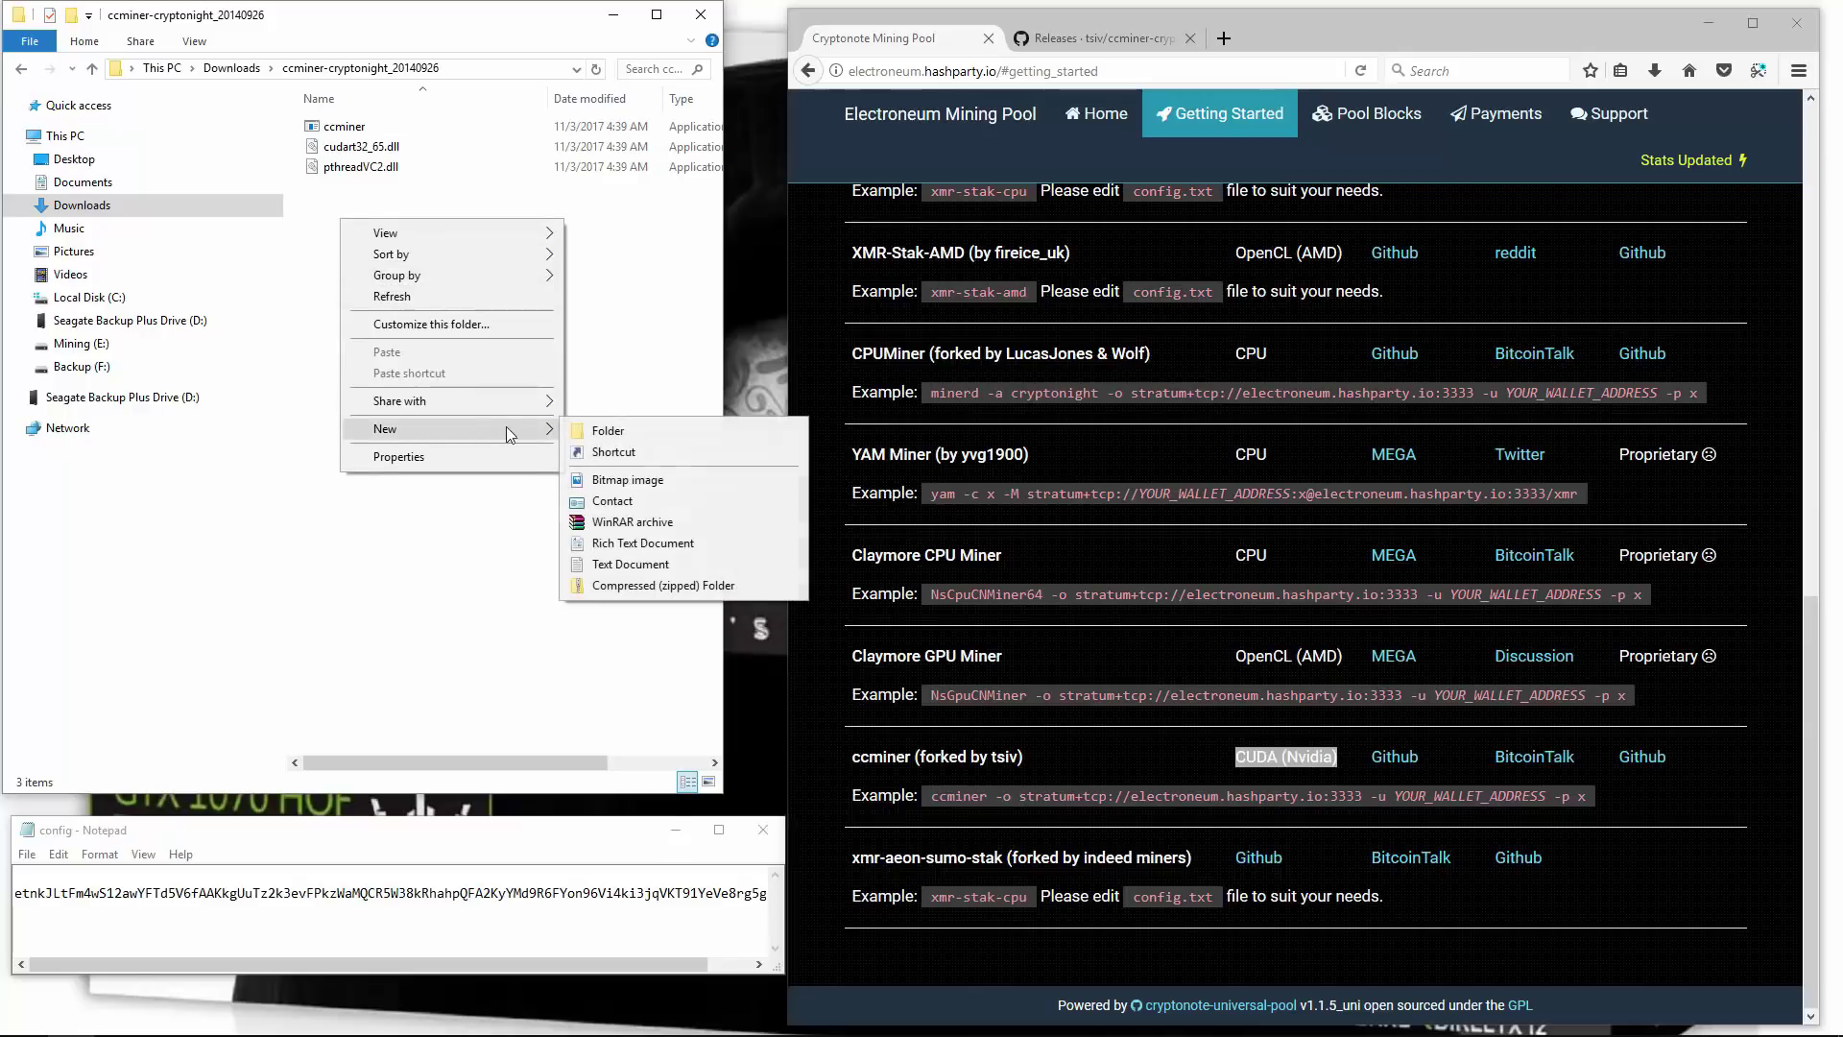
{"action": "left_click", "coordinate": [624, 563]}
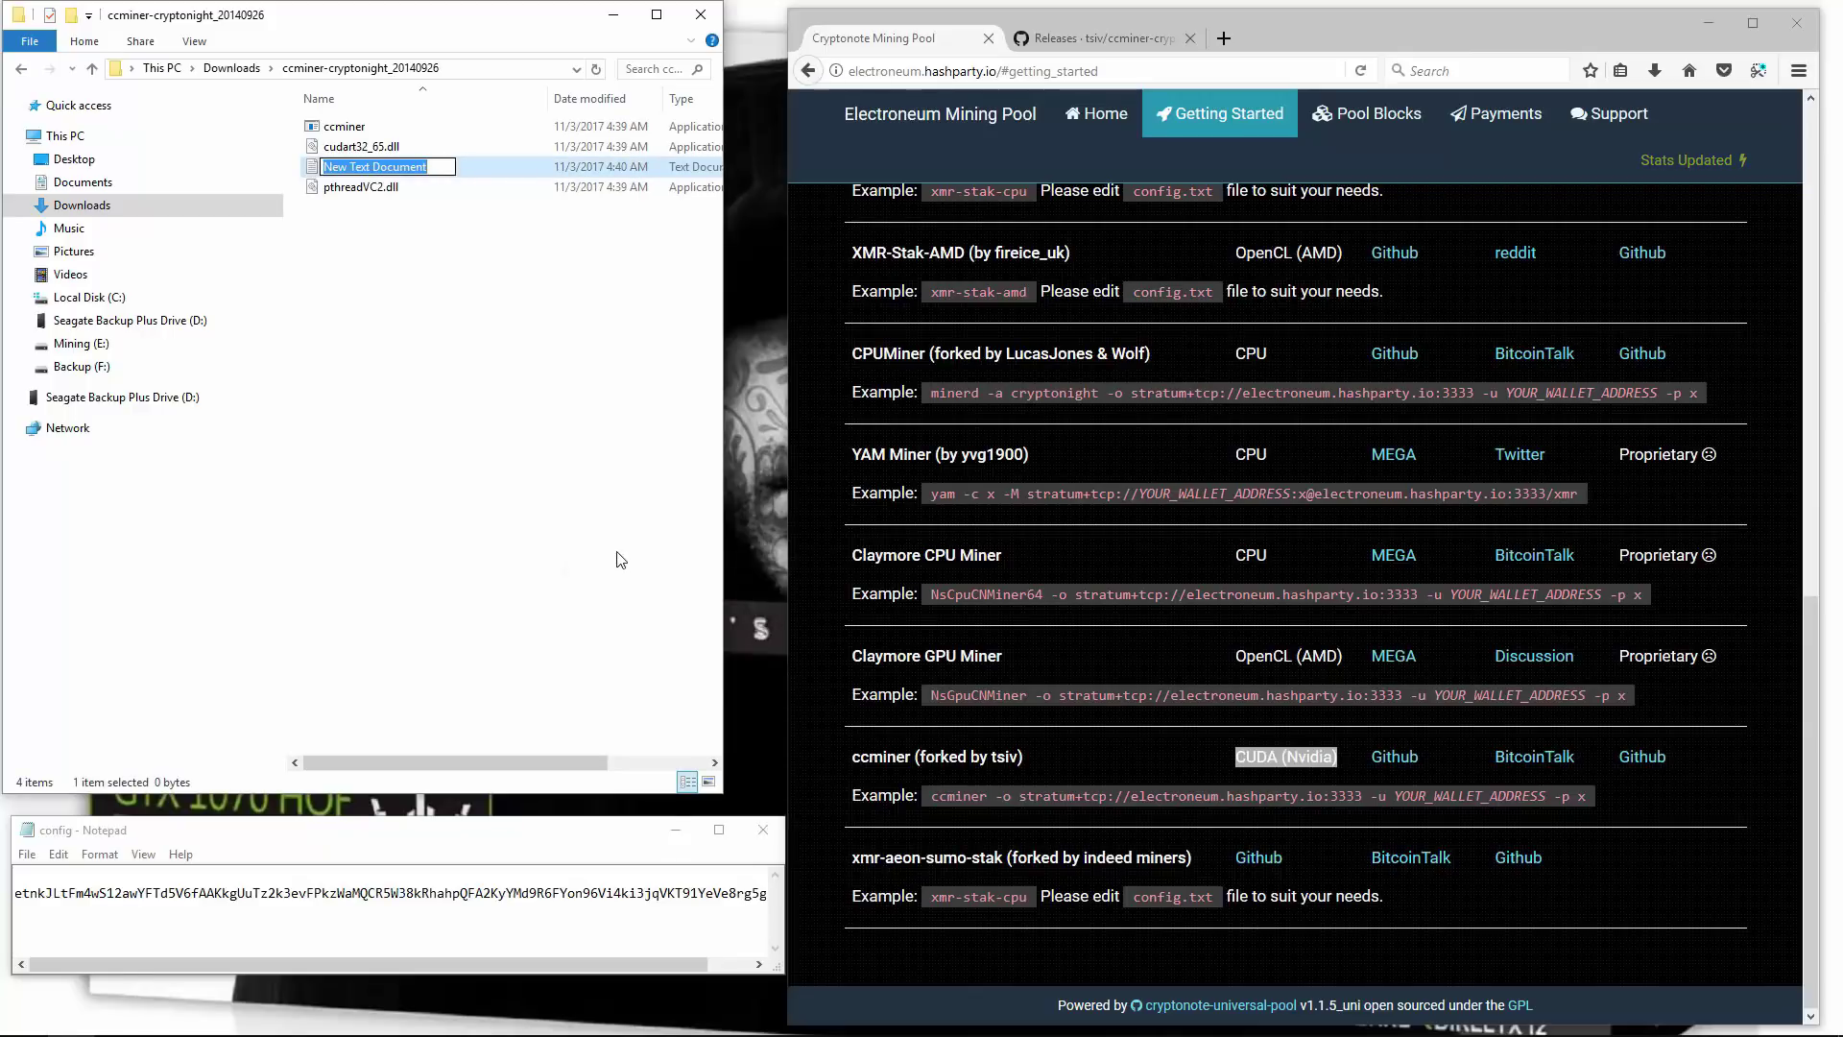
{"action": "type", "text": "start"}
{"action": "key", "text": "Return"}
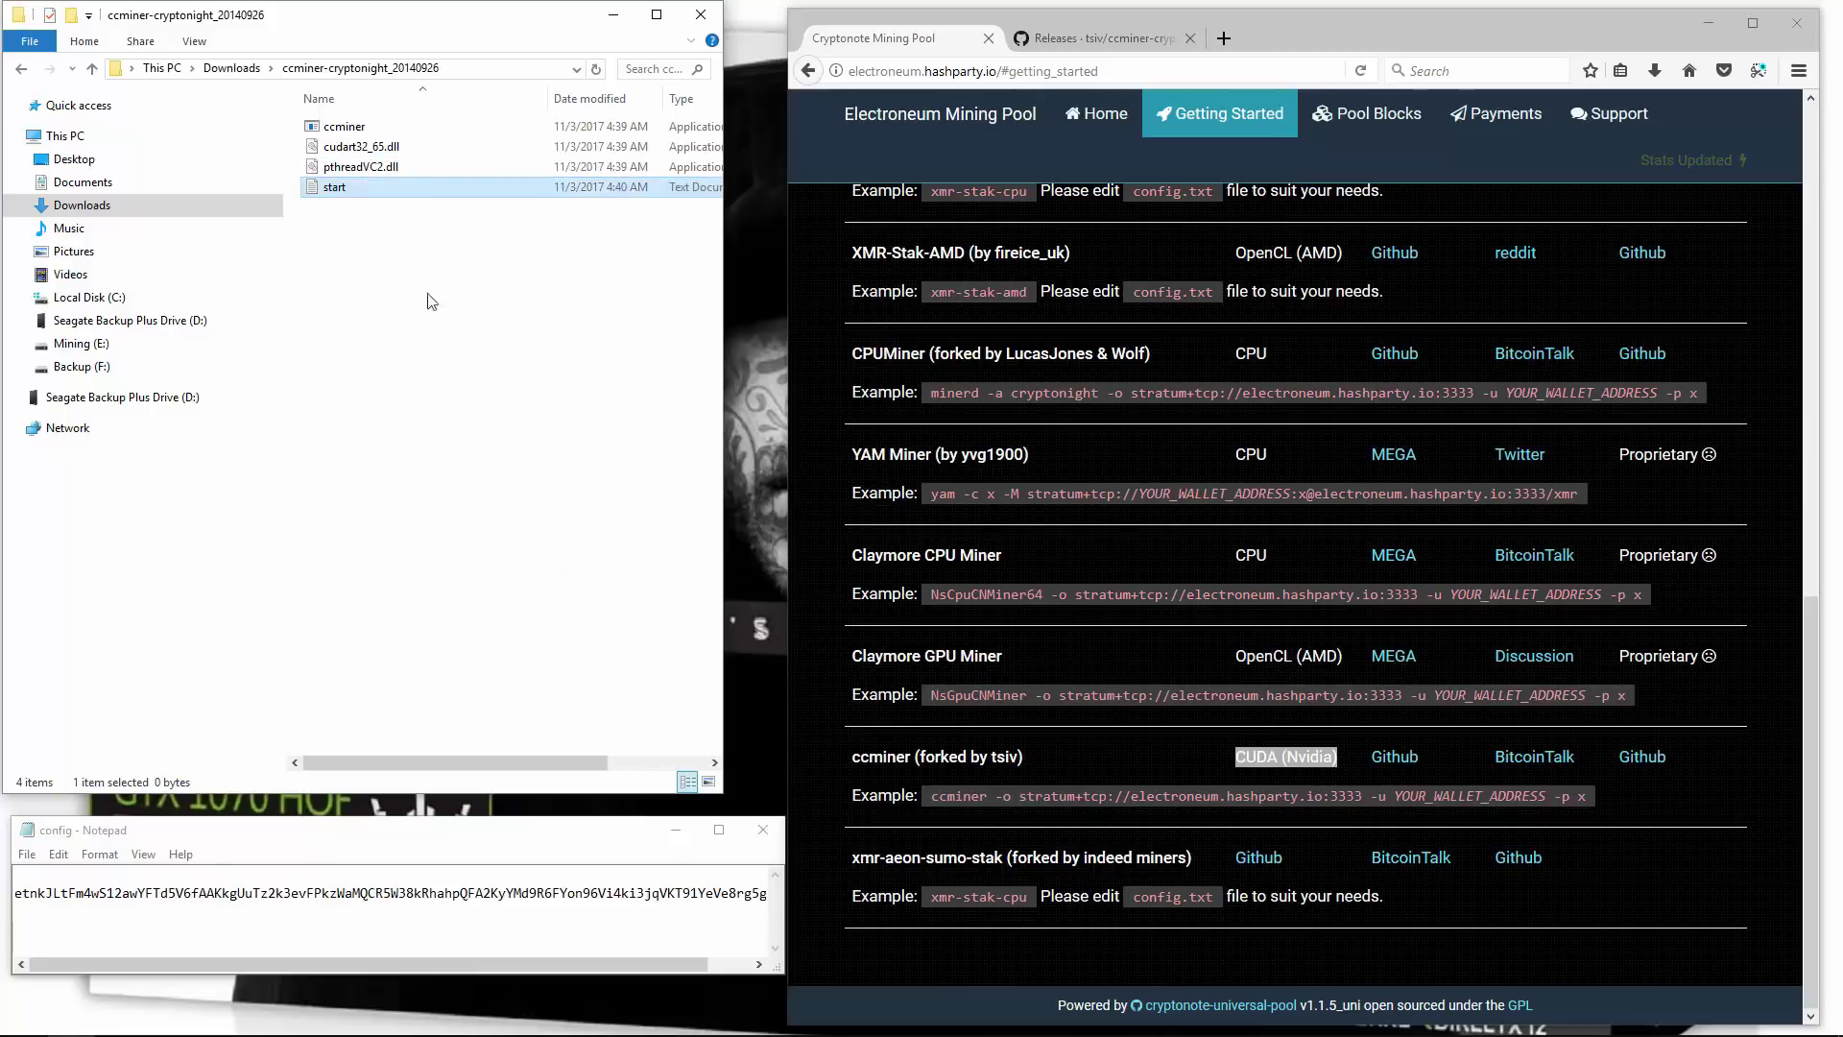
Paste the pool's ccminer example command, through -p x, into the start file.
{"action": "double_click", "coordinate": [345, 192]}
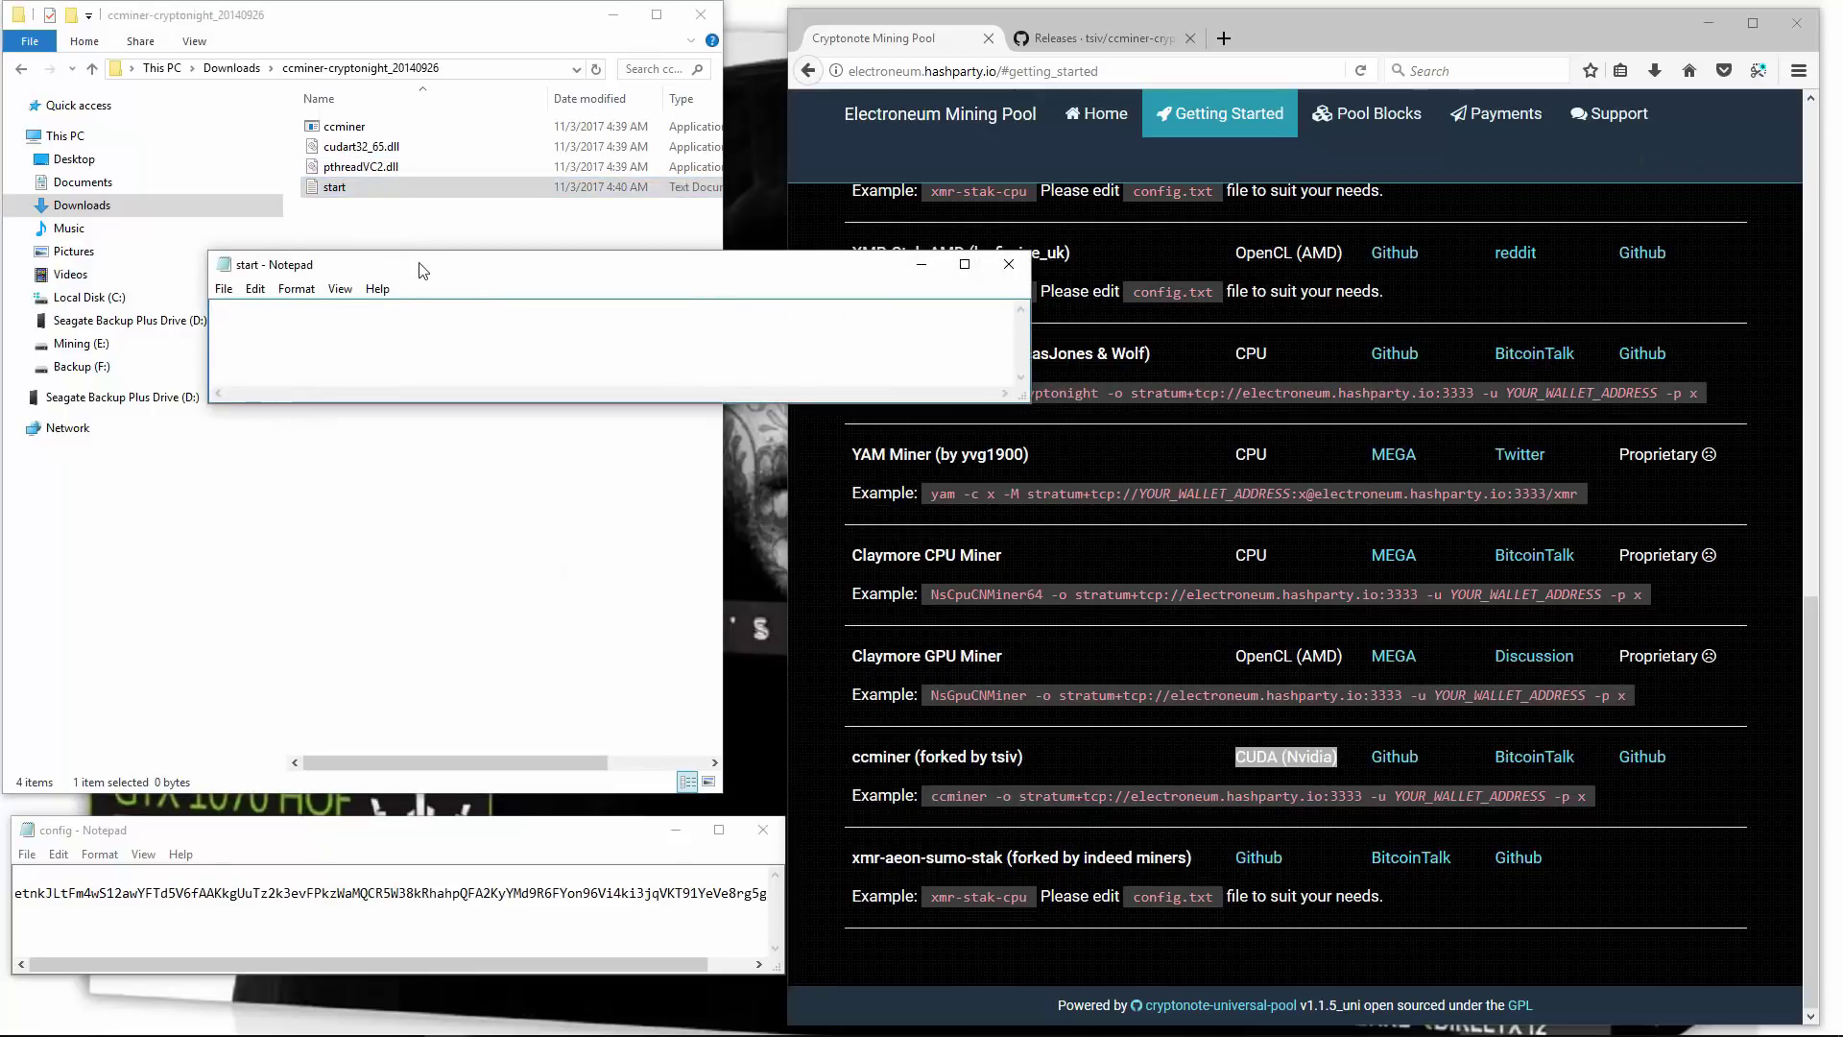
{"action": "left_click_drag", "start_coordinate": [417, 250], "coordinate": [233, 306]}
{"action": "triple_click", "coordinate": [1159, 799]}
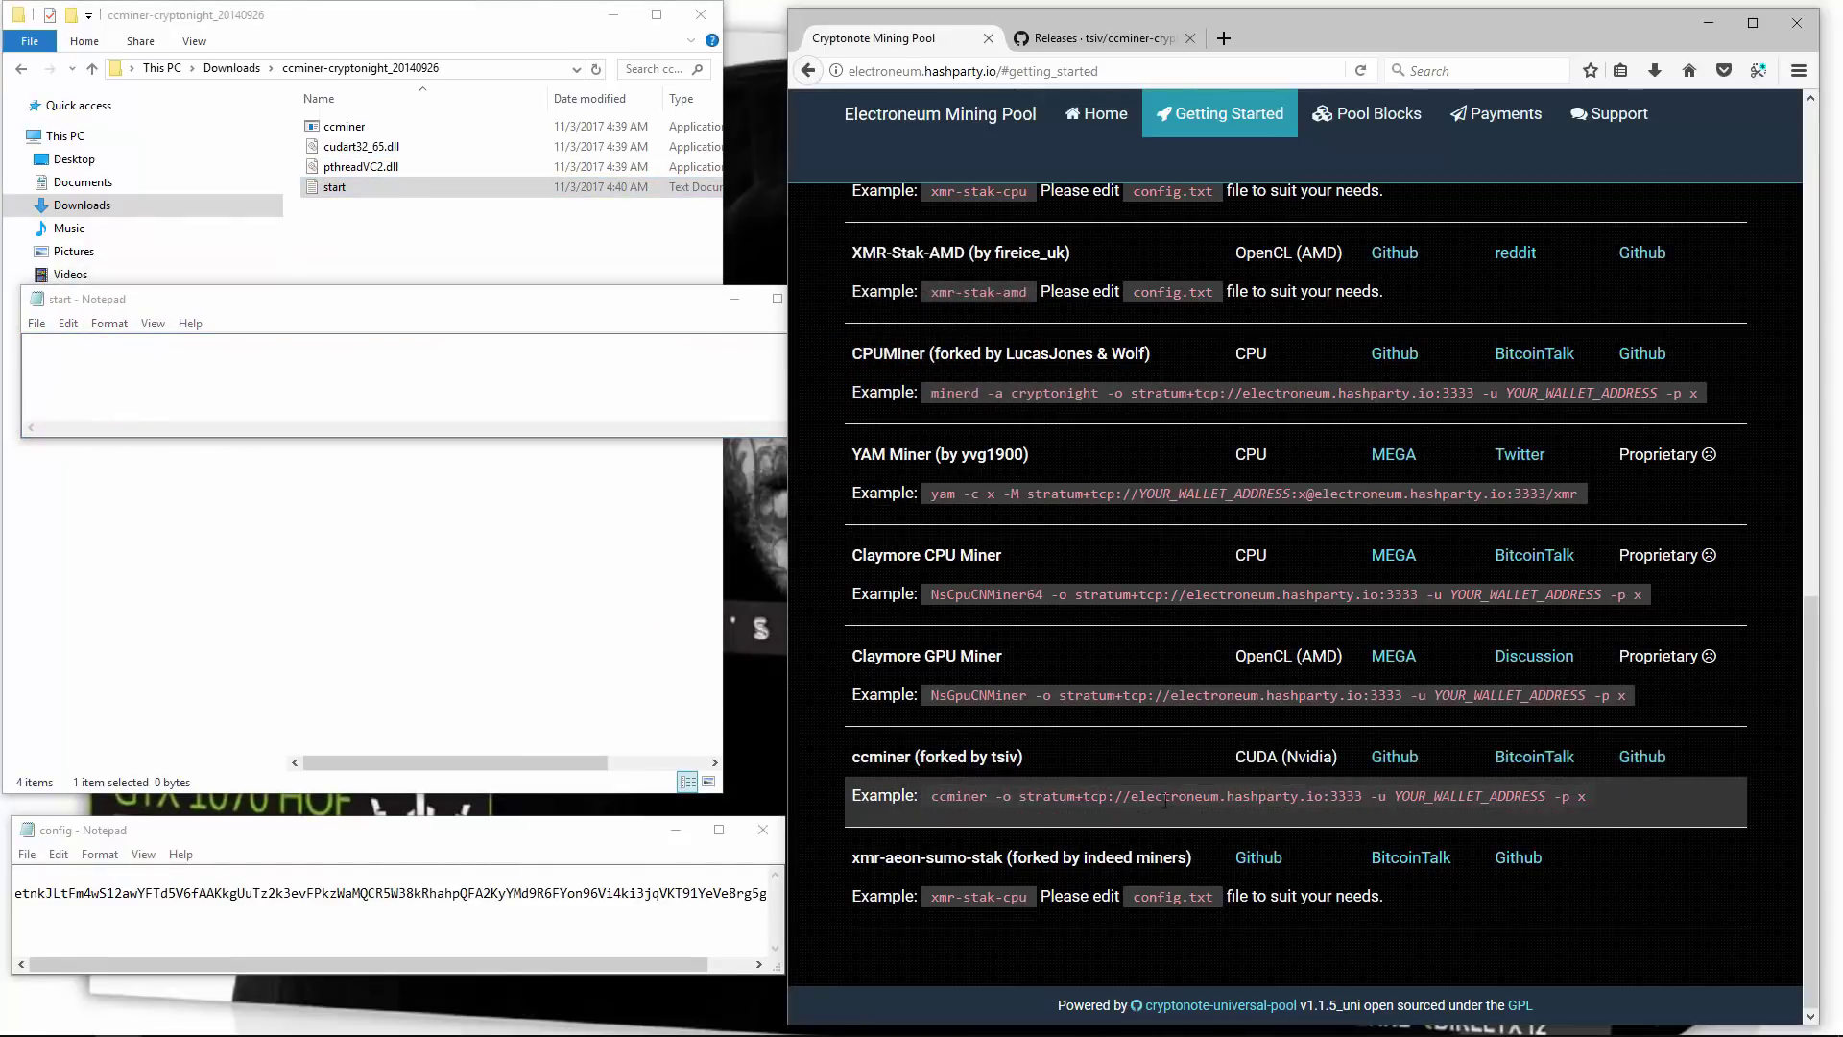
{"action": "left_click", "coordinate": [1005, 816]}
{"action": "left_click_drag", "start_coordinate": [936, 799], "coordinate": [1611, 811]}
{"action": "right_click", "coordinate": [1553, 795]}
{"action": "left_click", "coordinate": [1594, 814]}
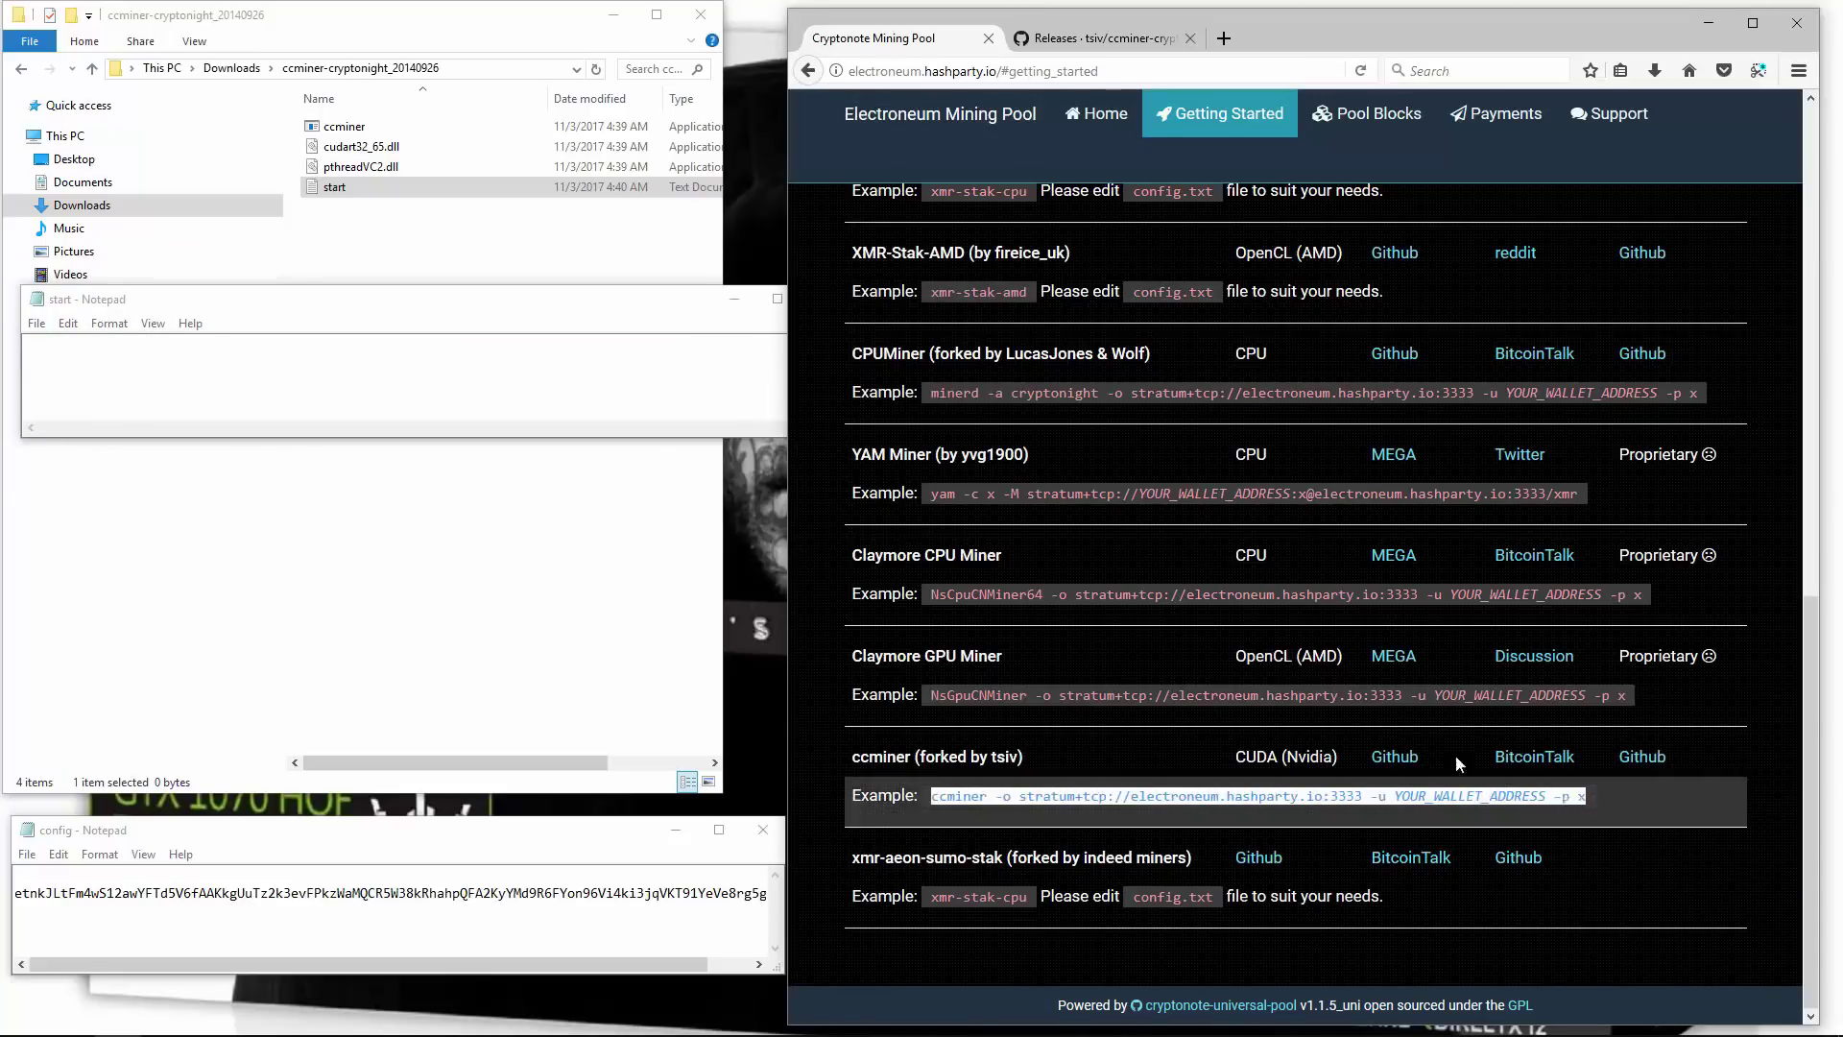
{"action": "right_click", "coordinate": [491, 362]}
{"action": "left_click", "coordinate": [535, 433]}
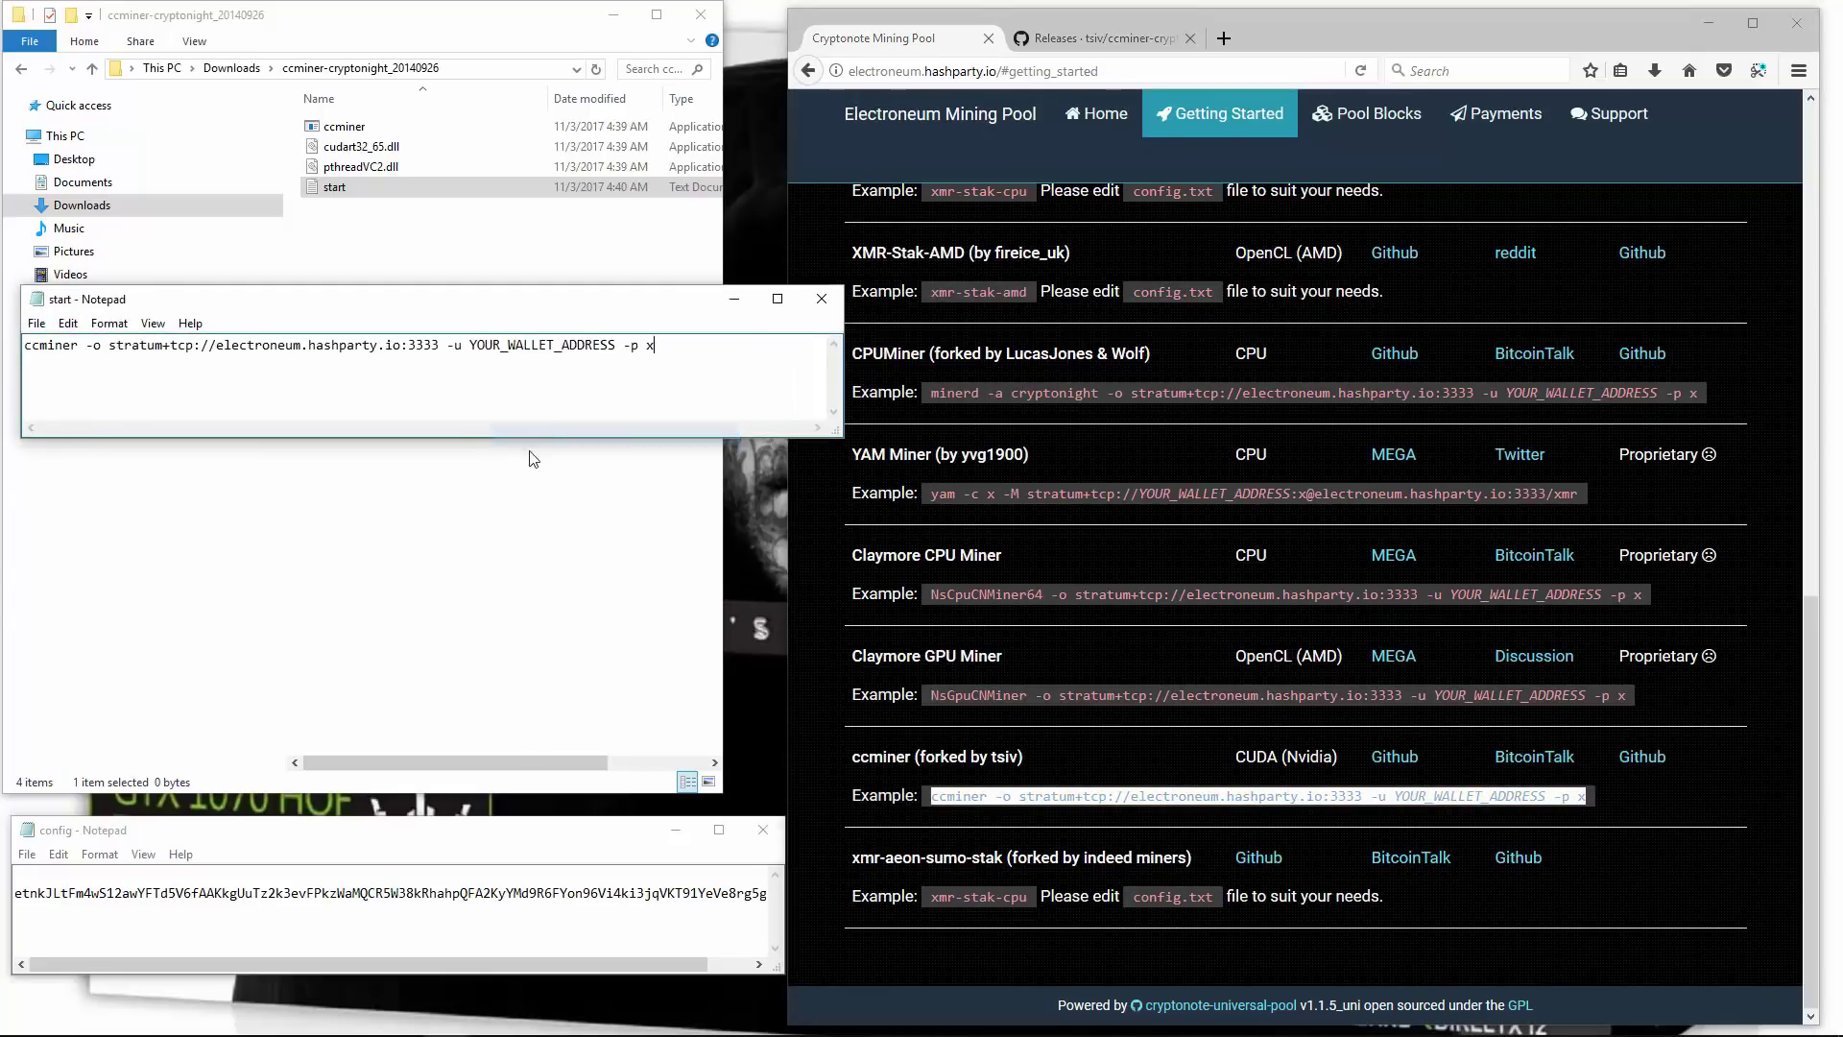
Replace YOUR_WALLET_ADDRESS in the command with the wallet address from the config note.
{"action": "left_click_drag", "start_coordinate": [470, 346], "coordinate": [612, 352]}
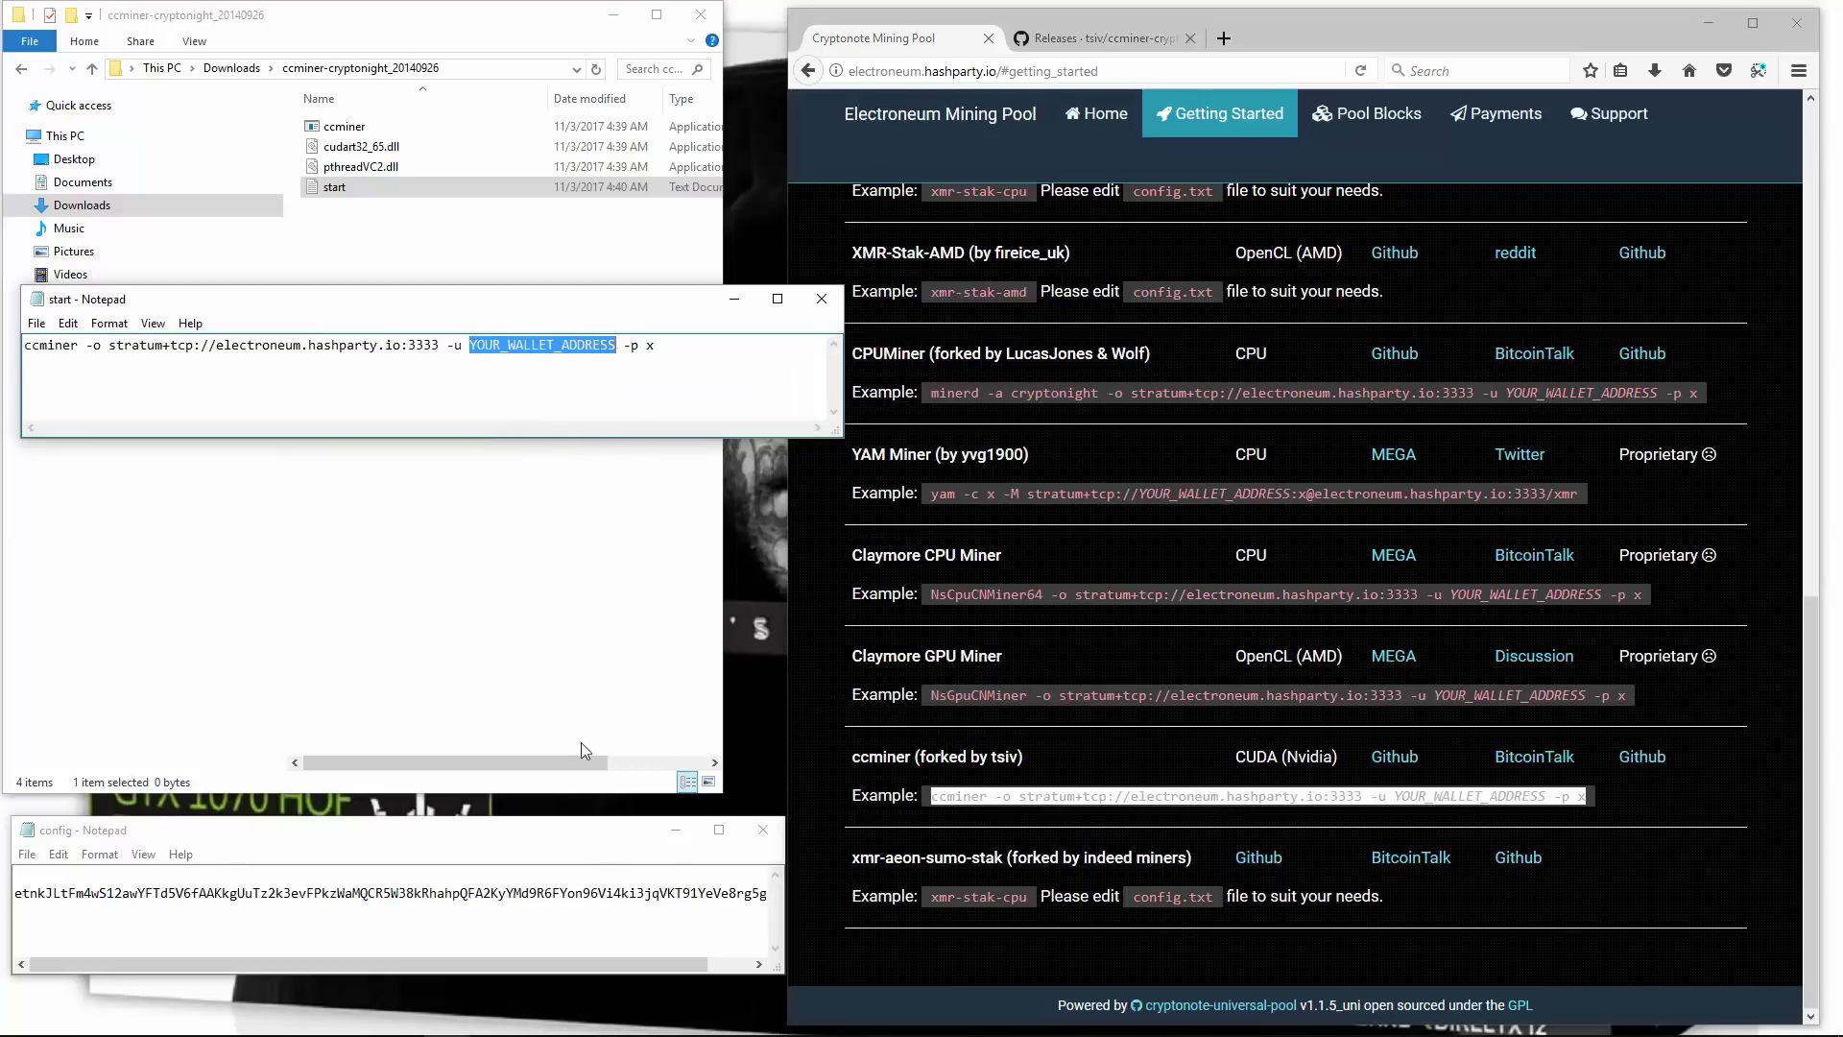
{"action": "left_click", "coordinate": [576, 892]}
{"action": "double_click", "coordinate": [576, 892]}
{"action": "right_click", "coordinate": [576, 892]}
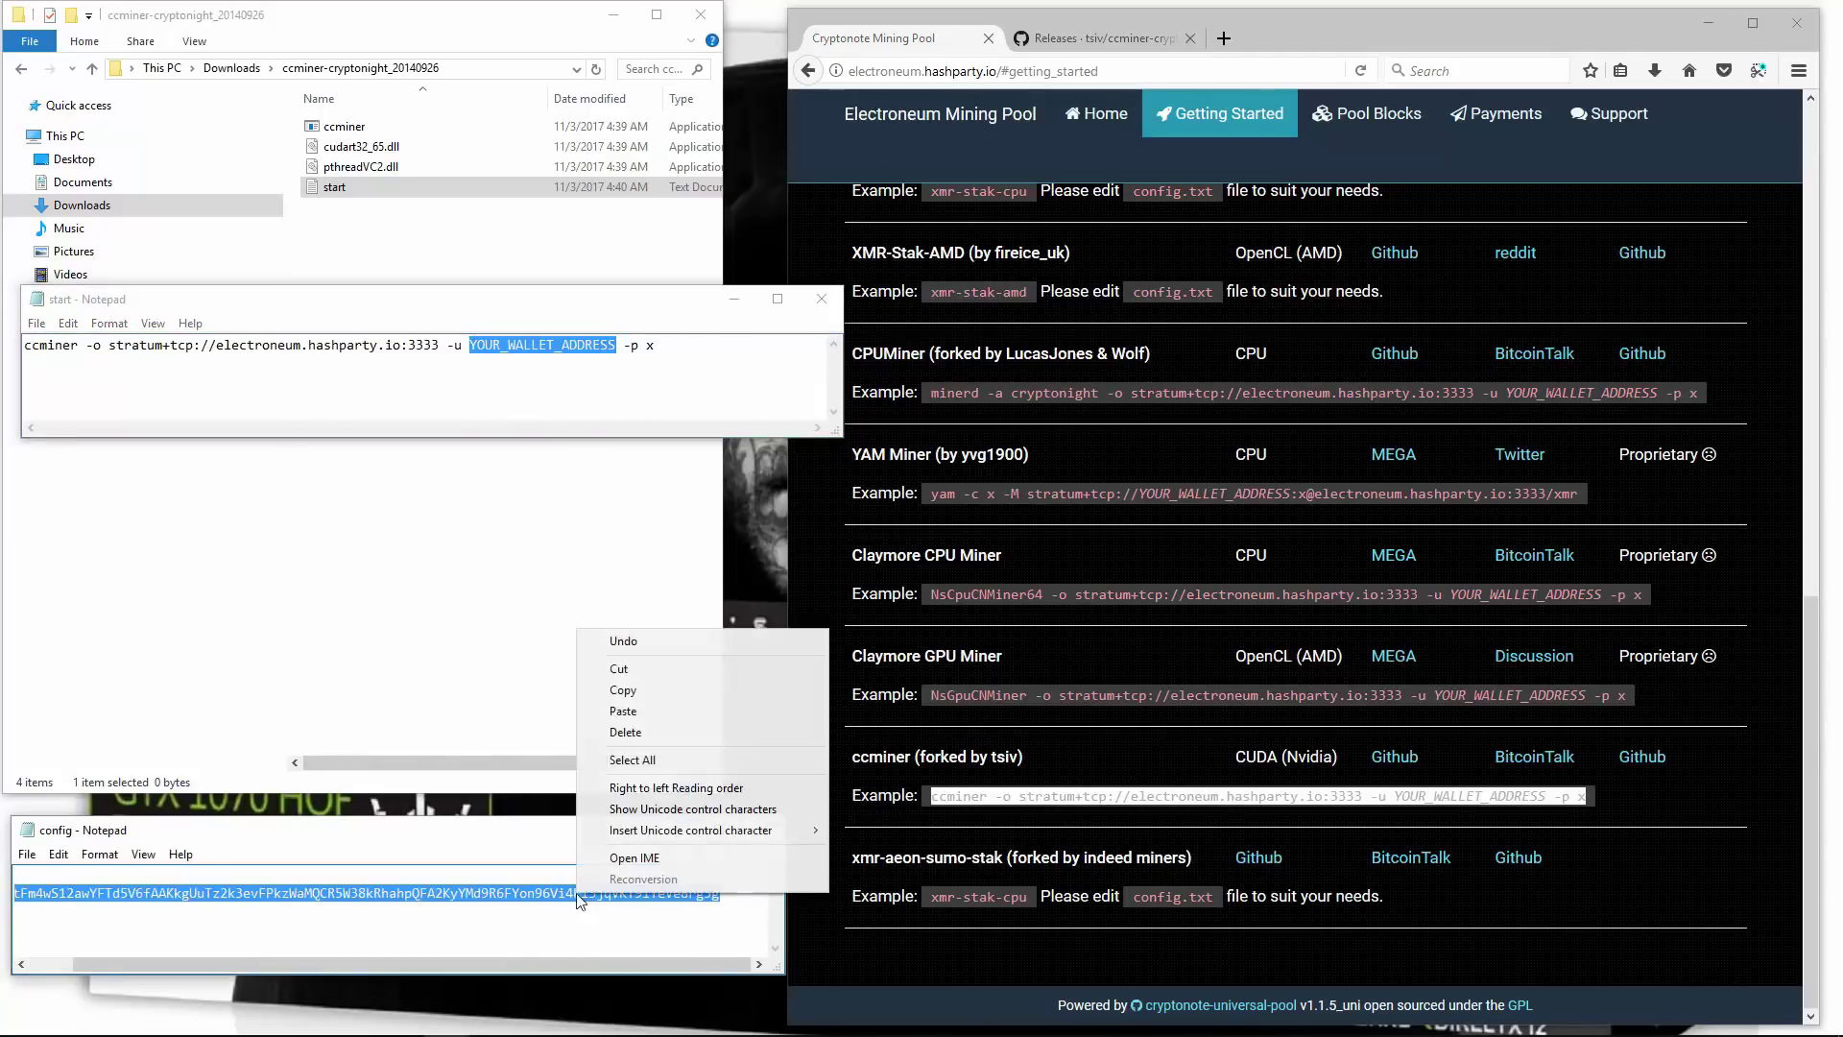
{"action": "left_click", "coordinate": [623, 690]}
{"action": "right_click", "coordinate": [541, 347]}
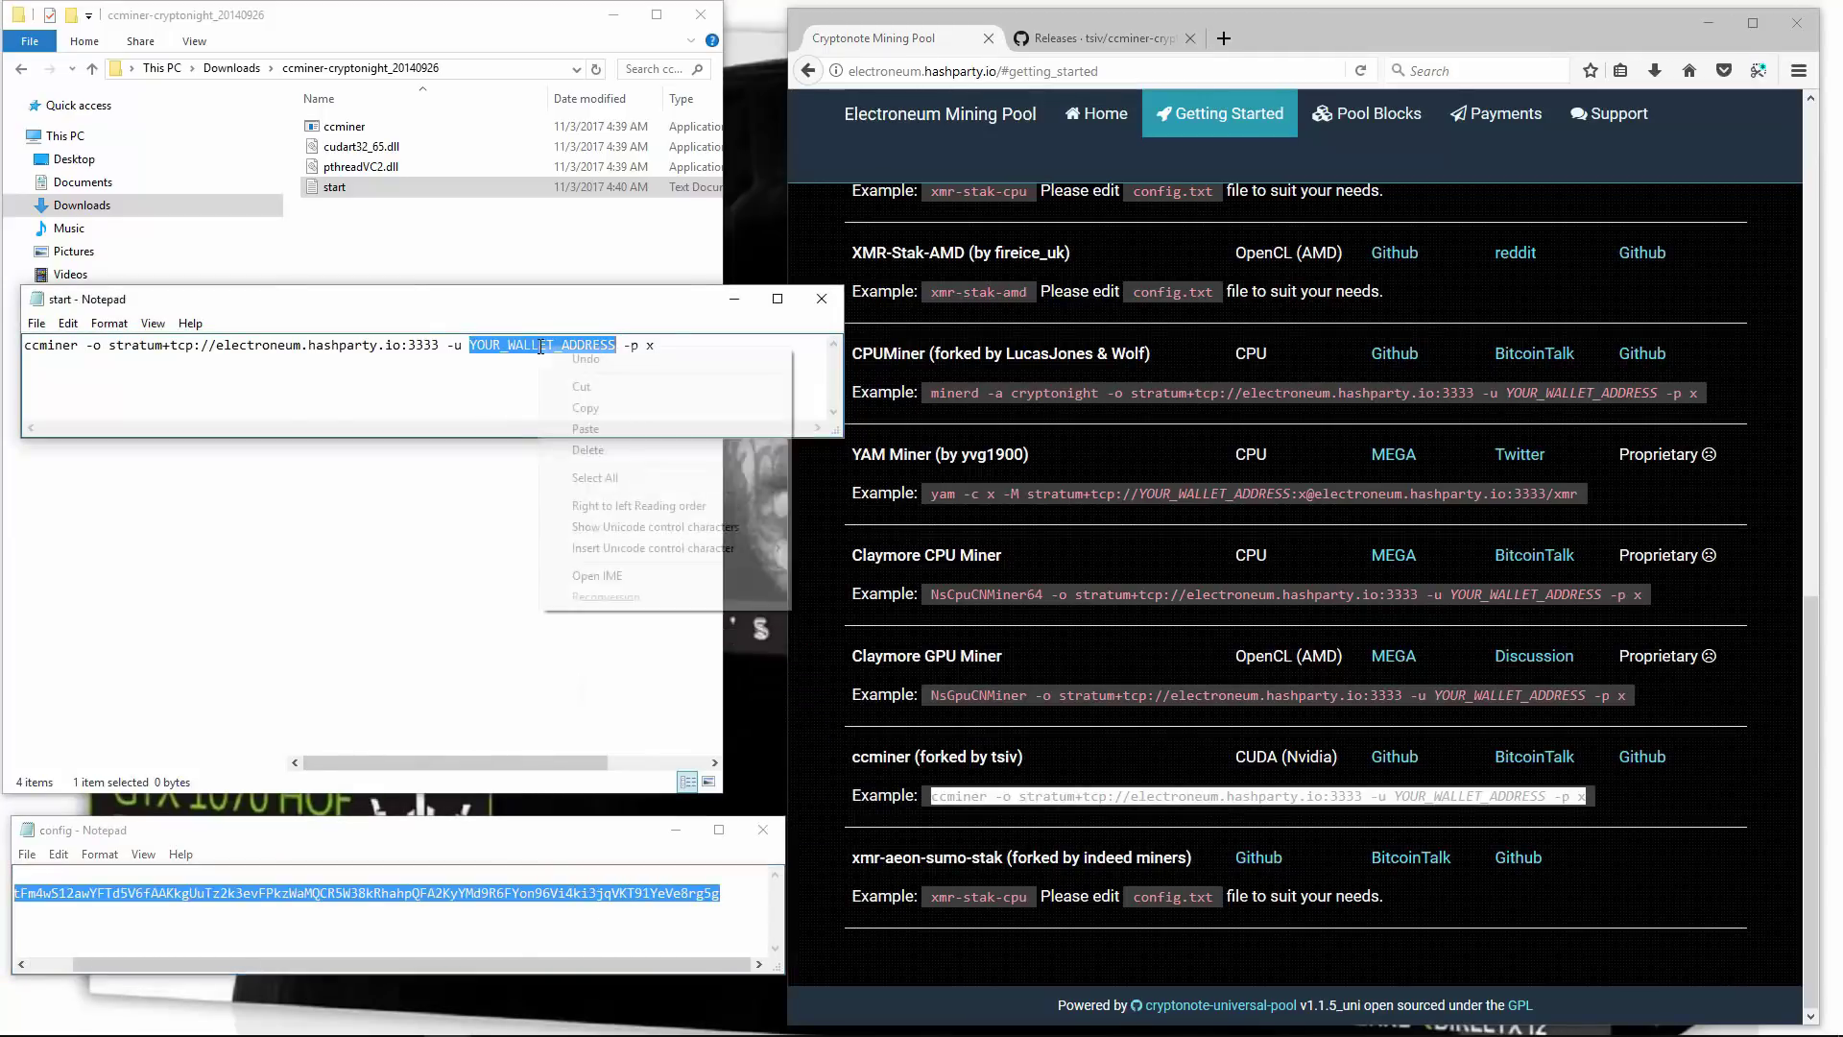
{"action": "left_click", "coordinate": [586, 428]}
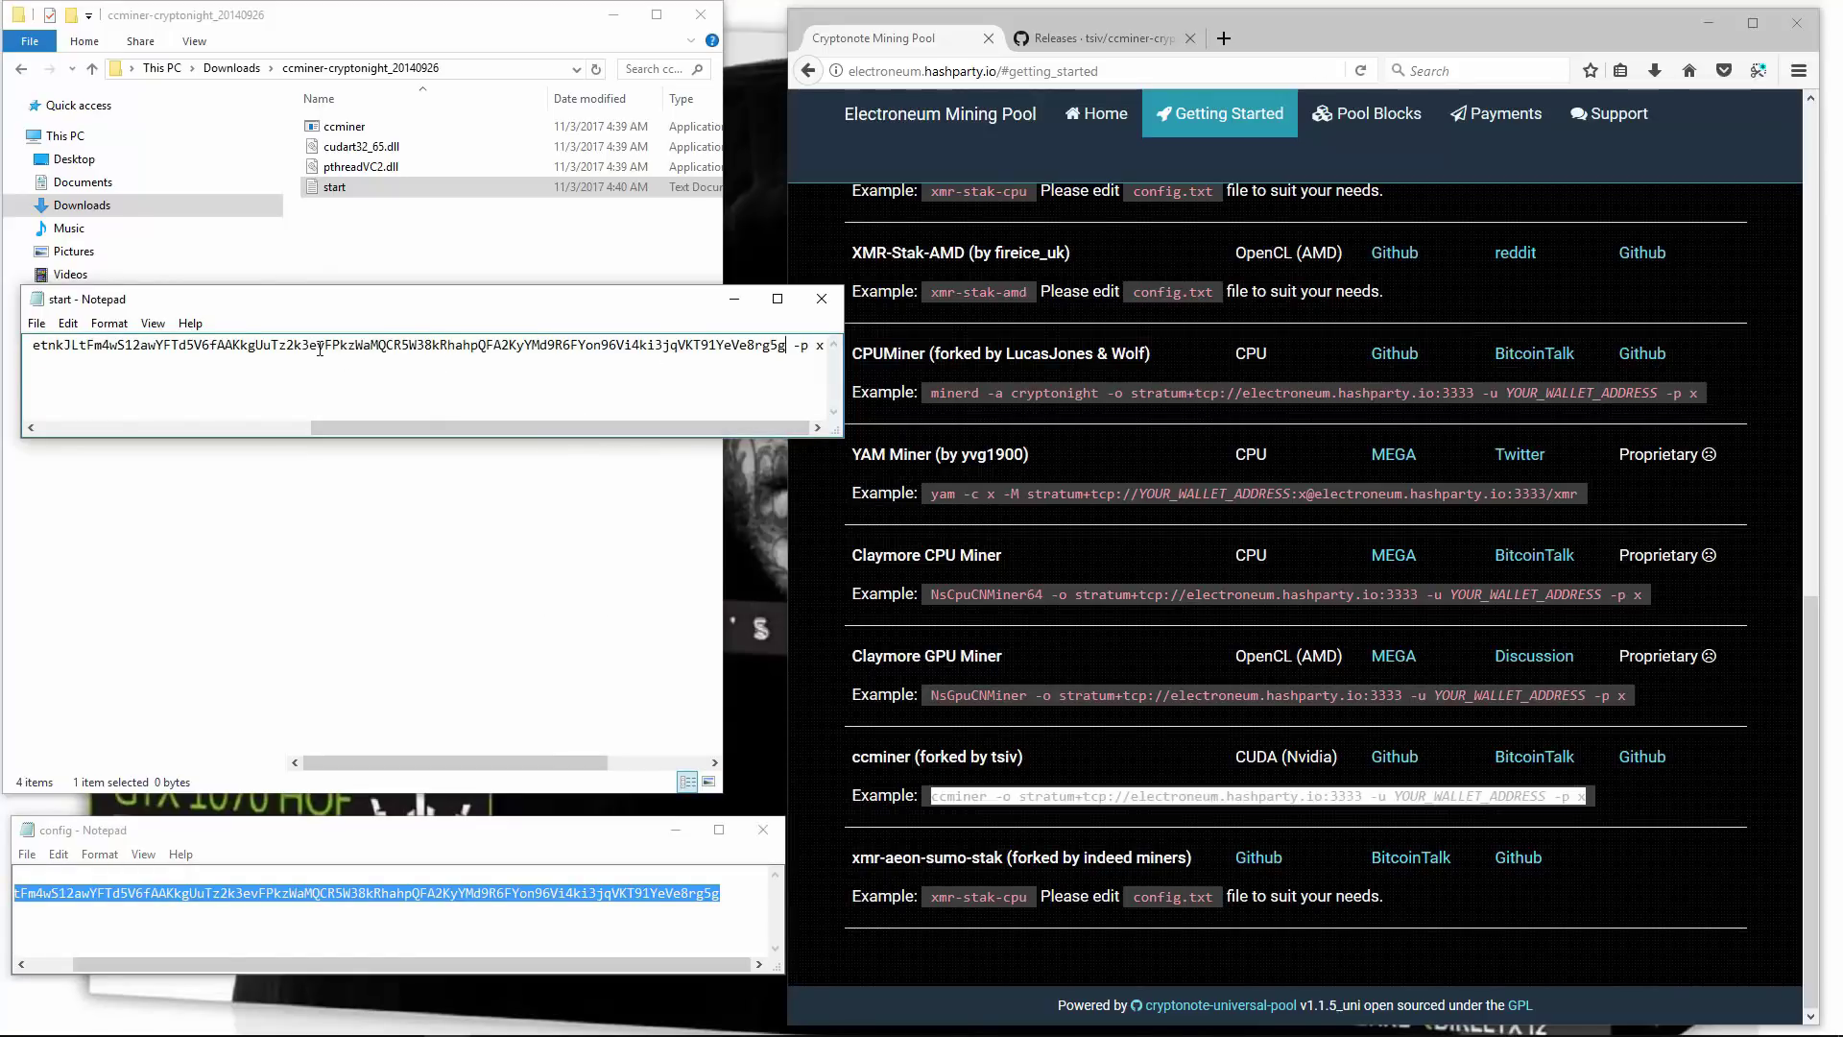
Save the file, then save it as start.bat with the All Files type.
{"action": "left_click_drag", "start_coordinate": [320, 349], "coordinate": [48, 342]}
{"action": "left_click", "coordinate": [38, 324]}
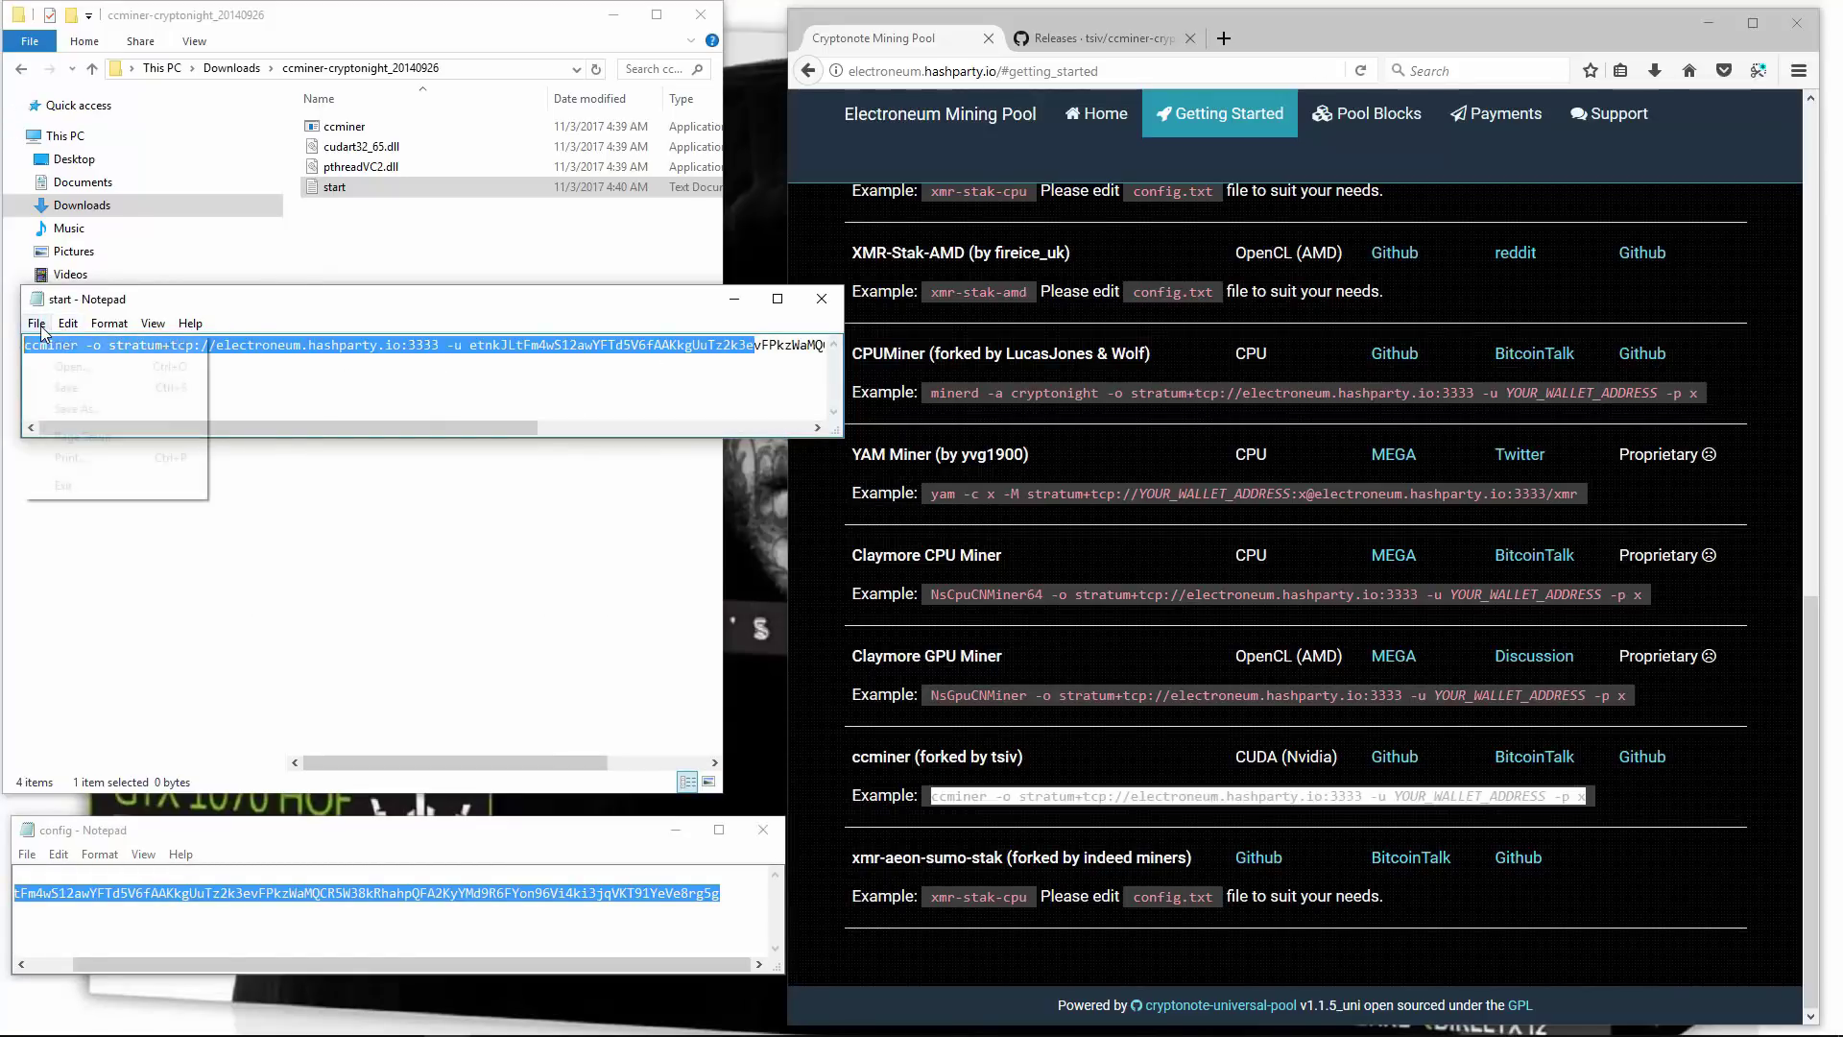
{"action": "left_click", "coordinate": [69, 389]}
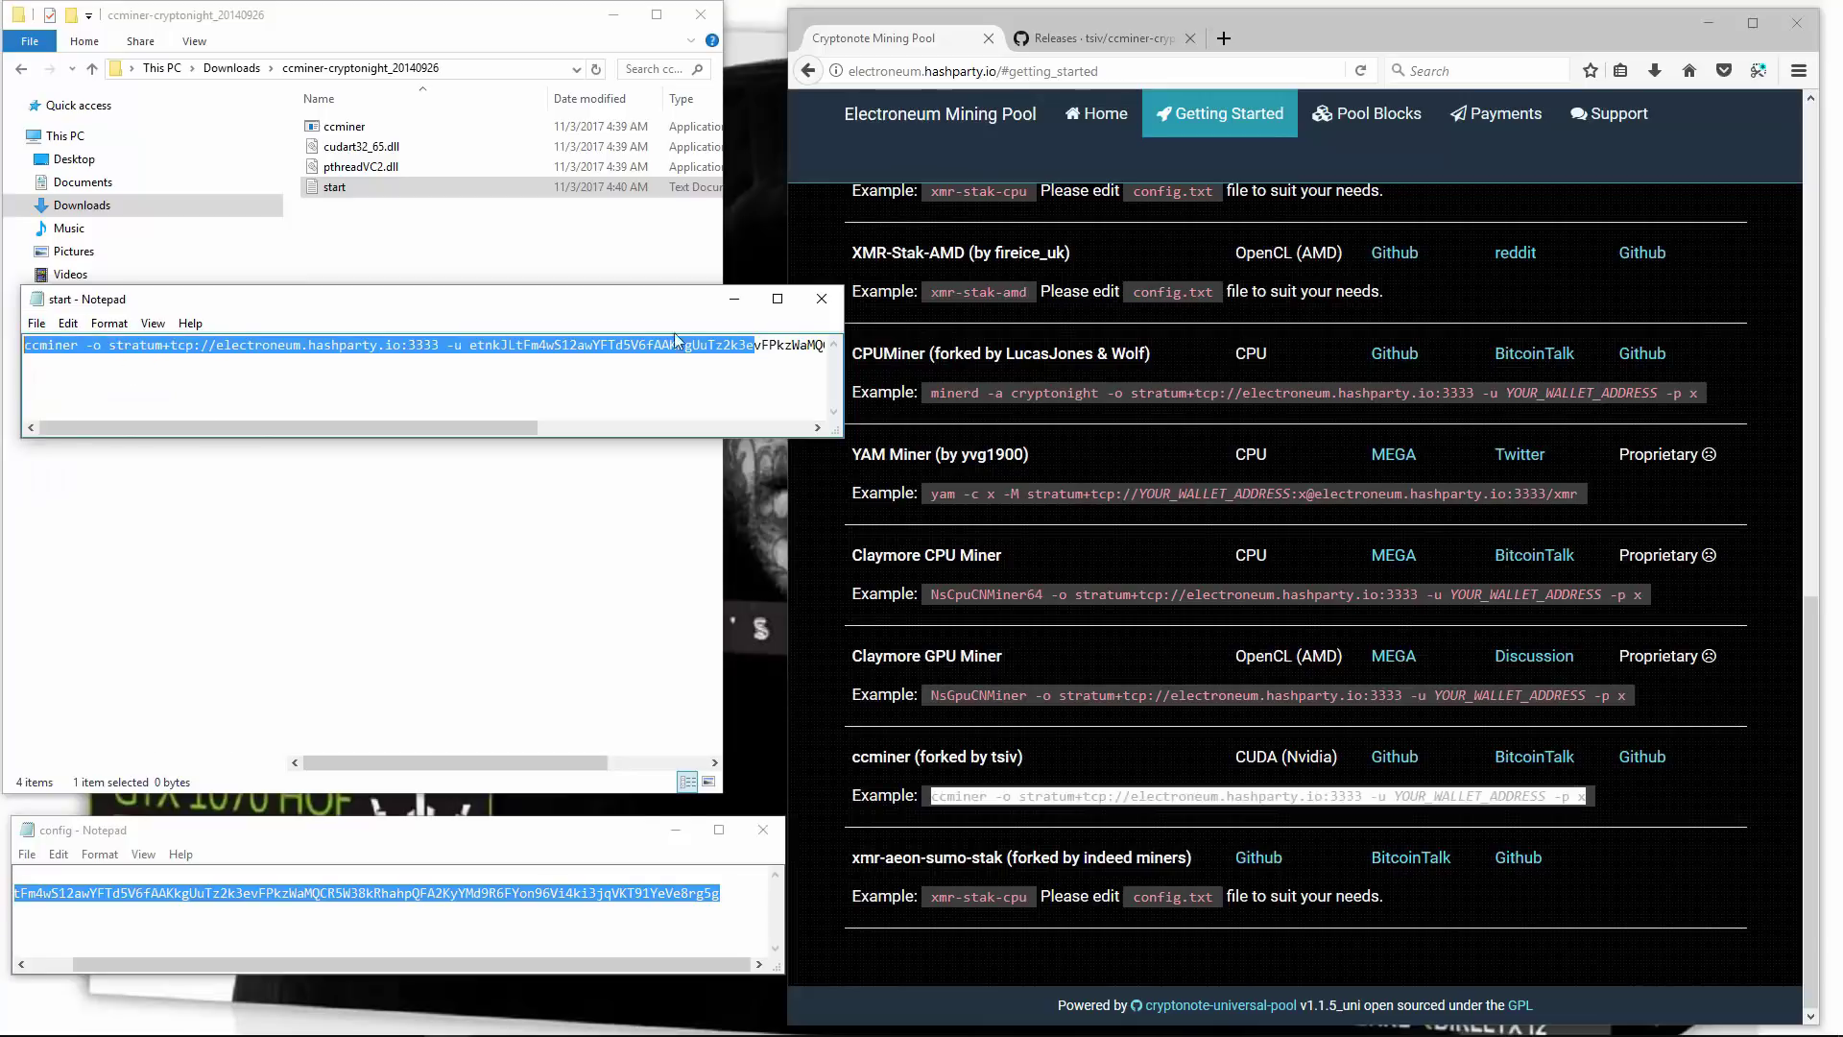
{"action": "left_click", "coordinate": [37, 323]}
{"action": "left_click", "coordinate": [72, 411]}
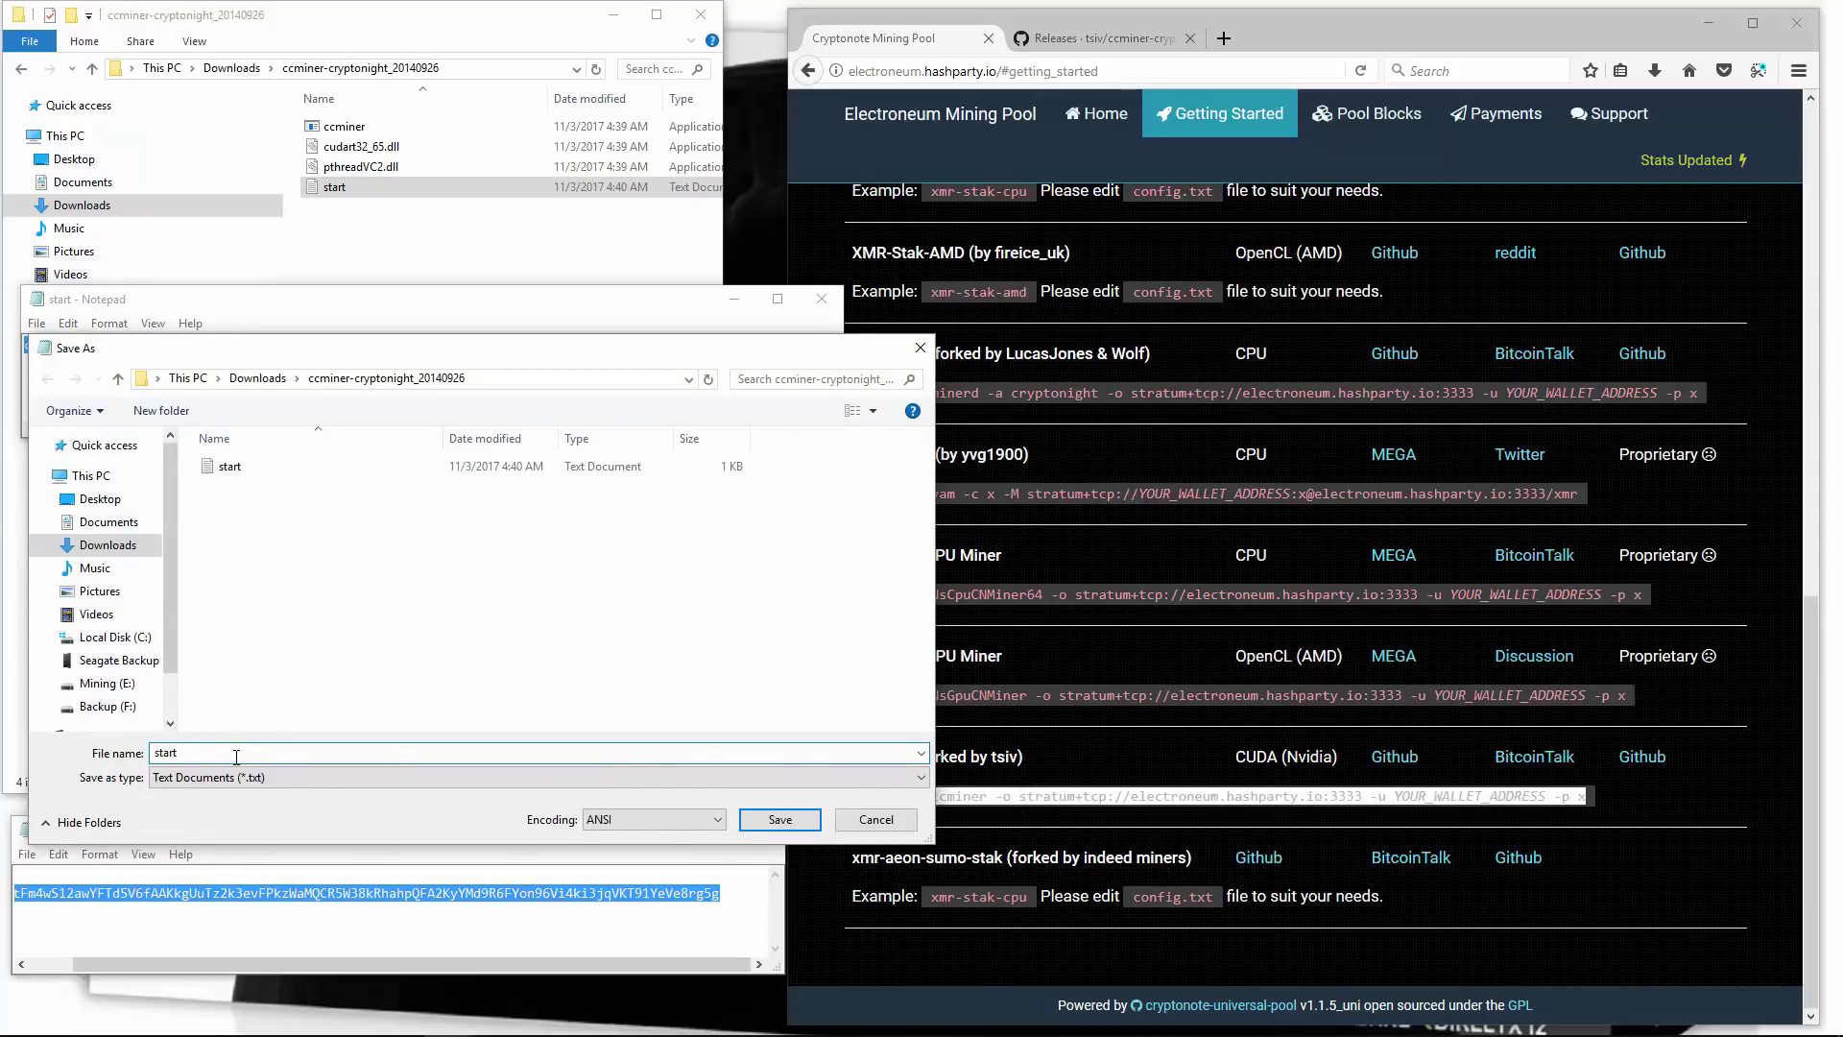
{"action": "type", "text": ".bat"}
{"action": "left_click", "coordinate": [497, 779]}
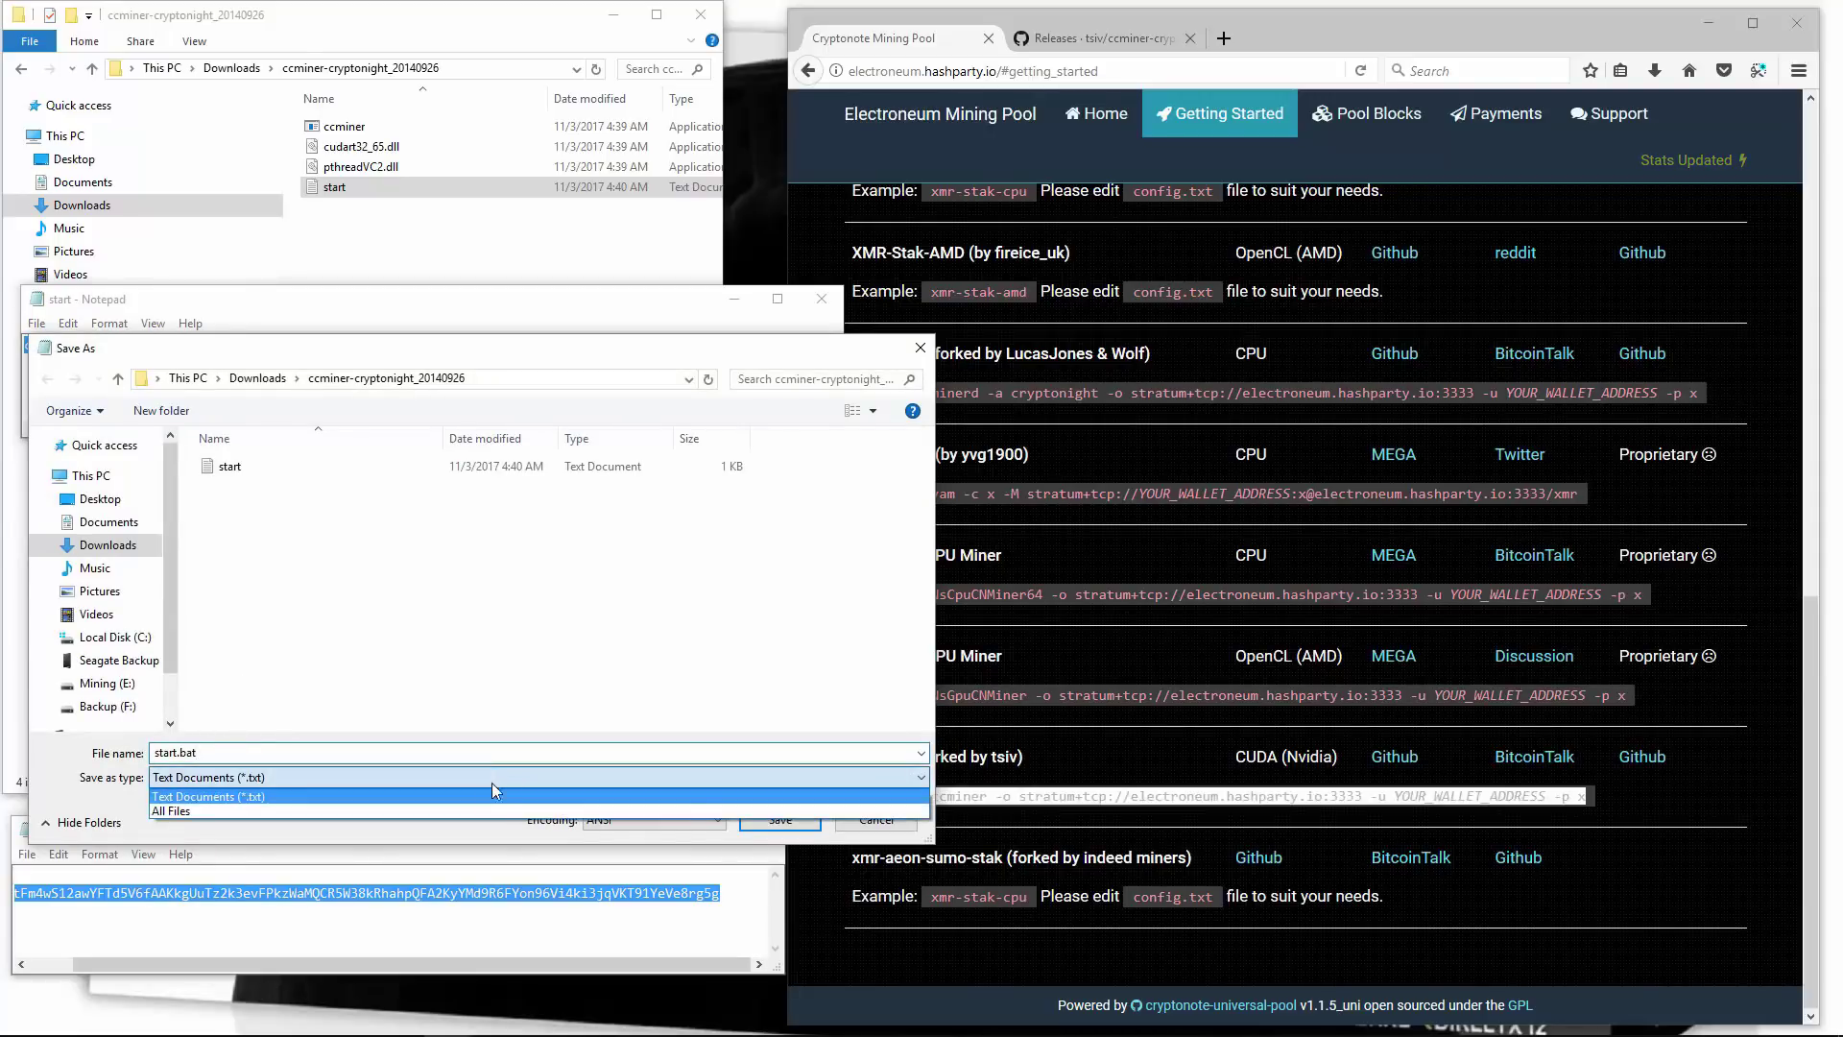
{"action": "left_click", "coordinate": [470, 809]}
{"action": "left_click", "coordinate": [753, 824]}
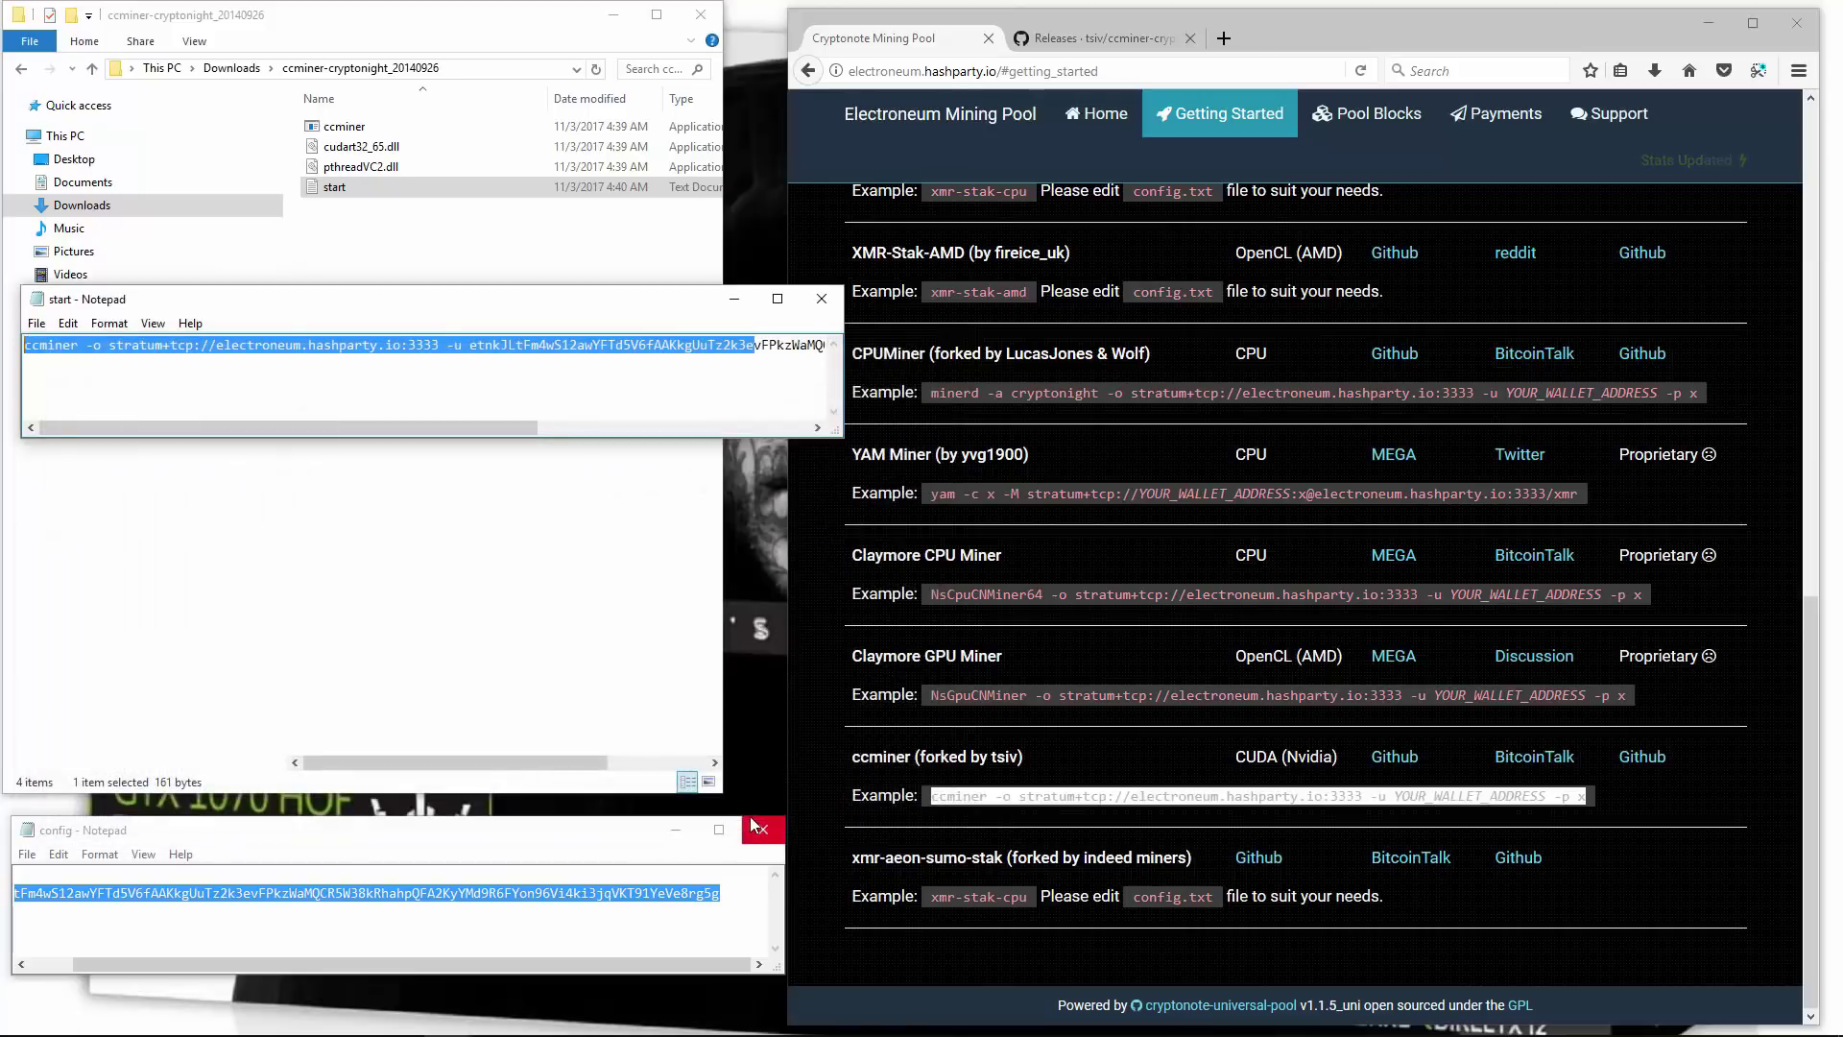
Close the Notepad windows, delete the leftover start text file, and run start.bat.
{"action": "left_click", "coordinate": [757, 831]}
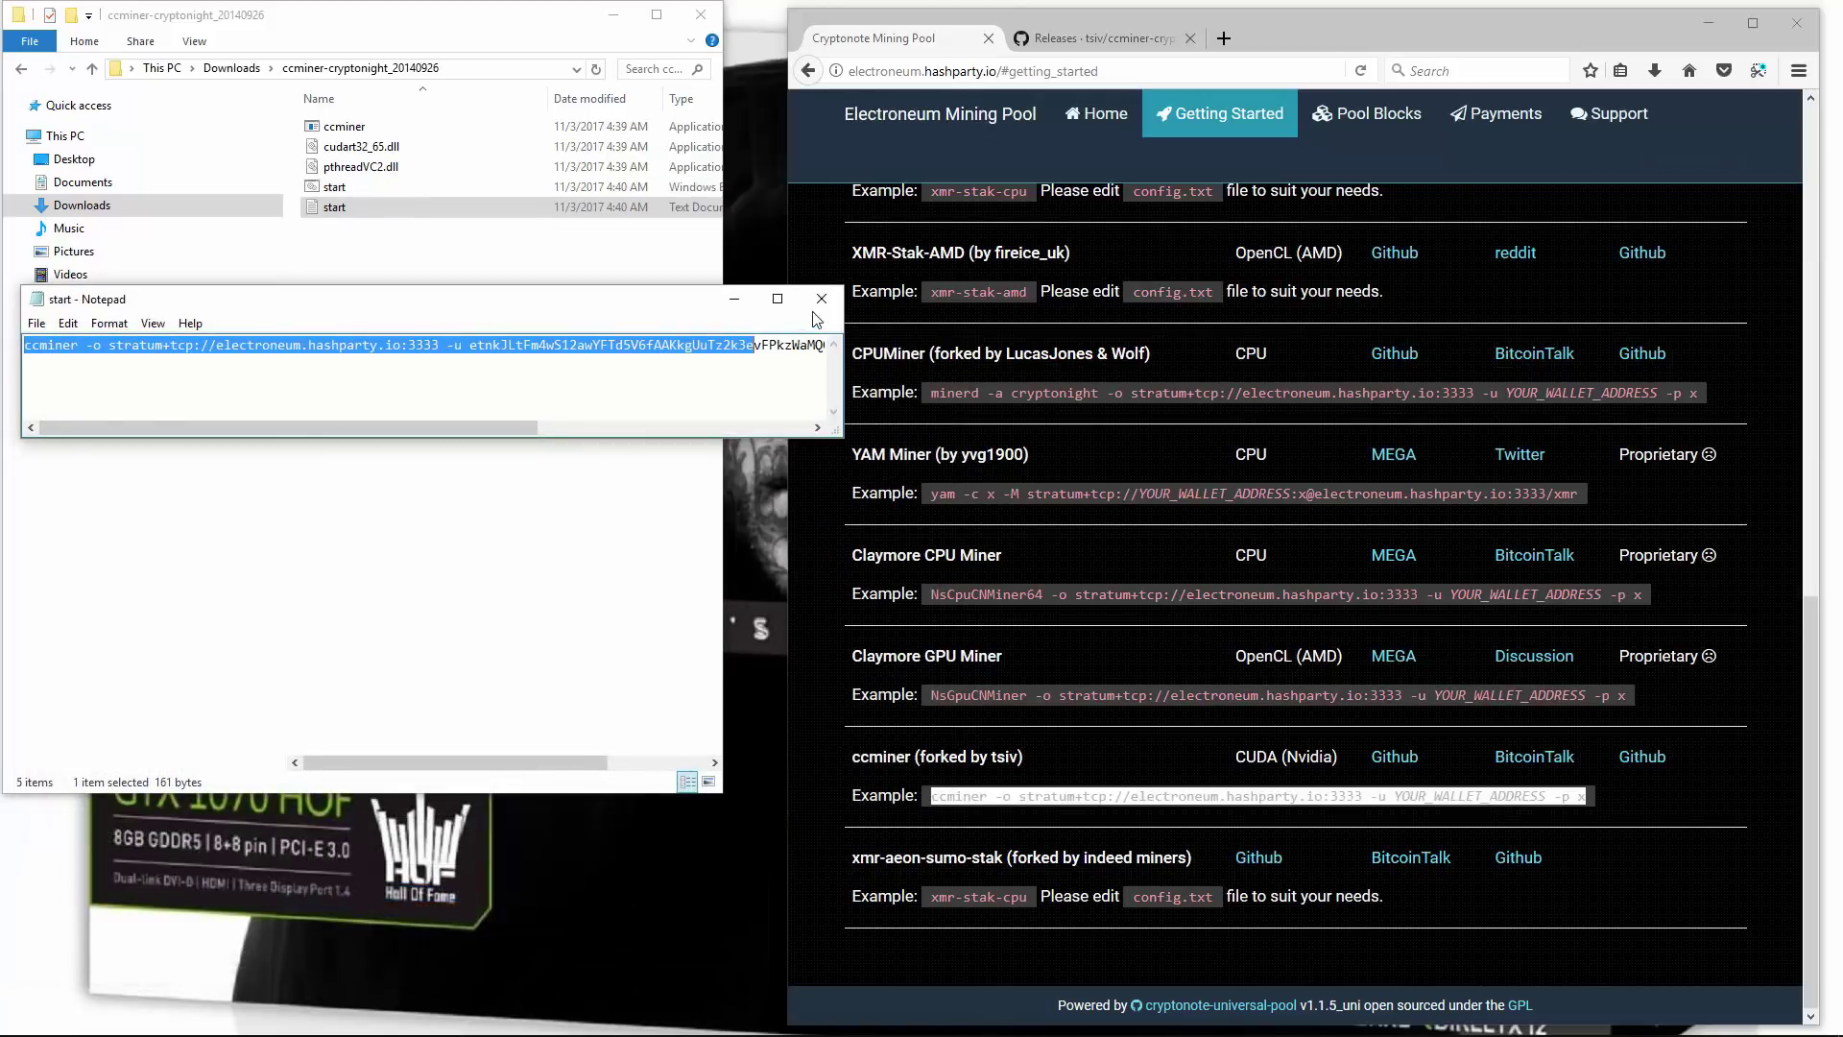
{"action": "left_click", "coordinate": [821, 299]}
{"action": "right_click", "coordinate": [331, 206]}
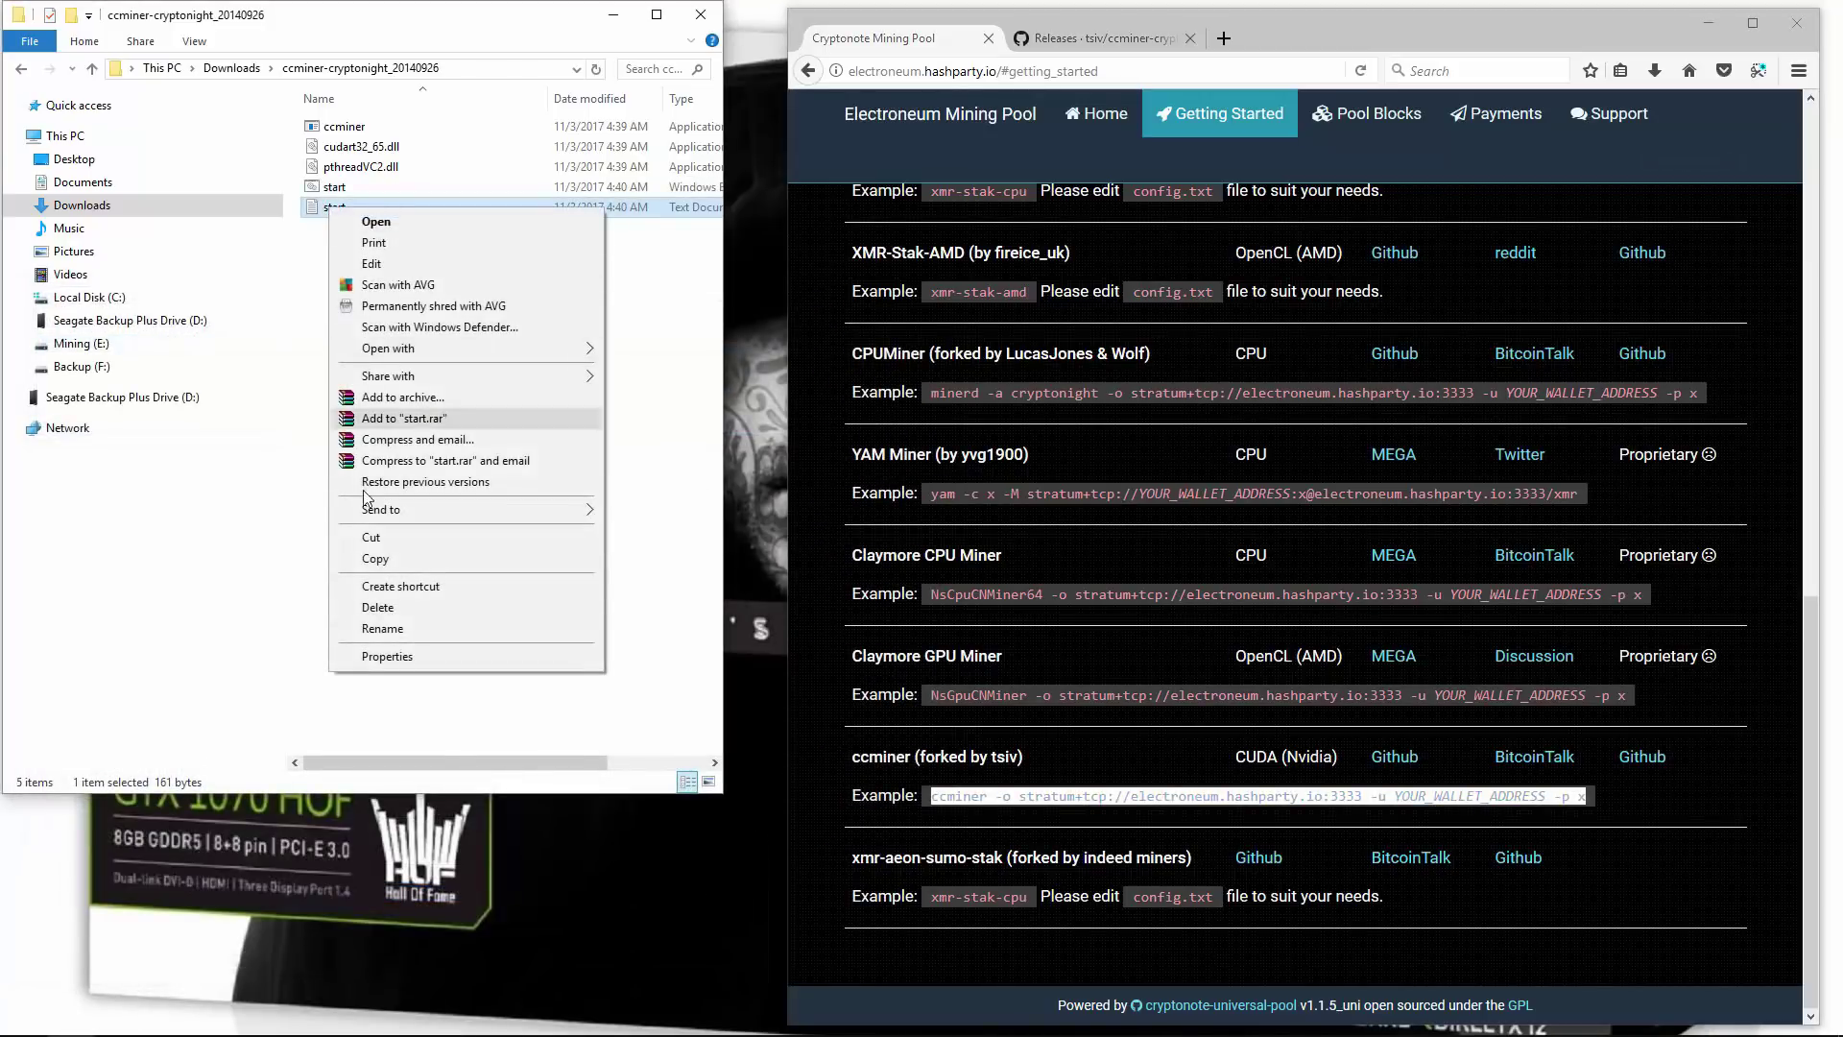
{"action": "left_click", "coordinate": [377, 606]}
{"action": "double_click", "coordinate": [355, 186]}
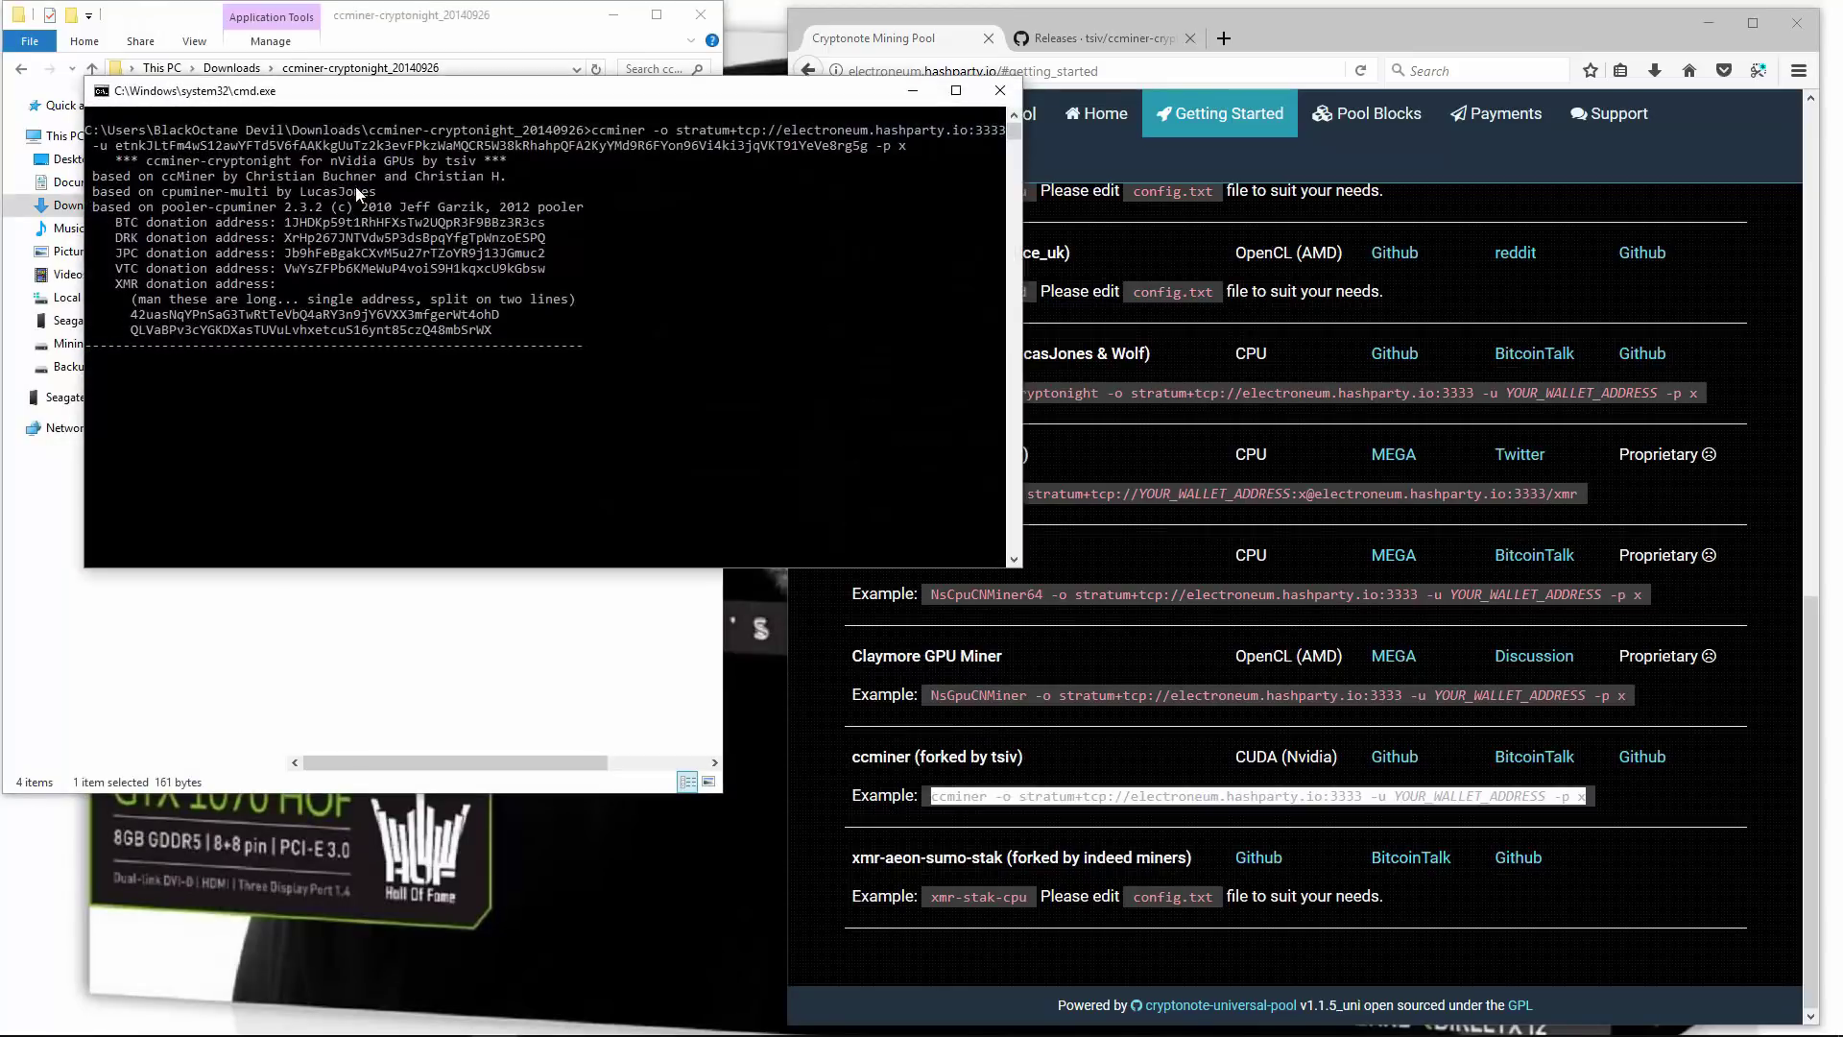
Move the ccminer console up-left, make it taller, and open HashParty's Home page.
{"action": "left_click_drag", "start_coordinate": [426, 96], "coordinate": [342, 54]}
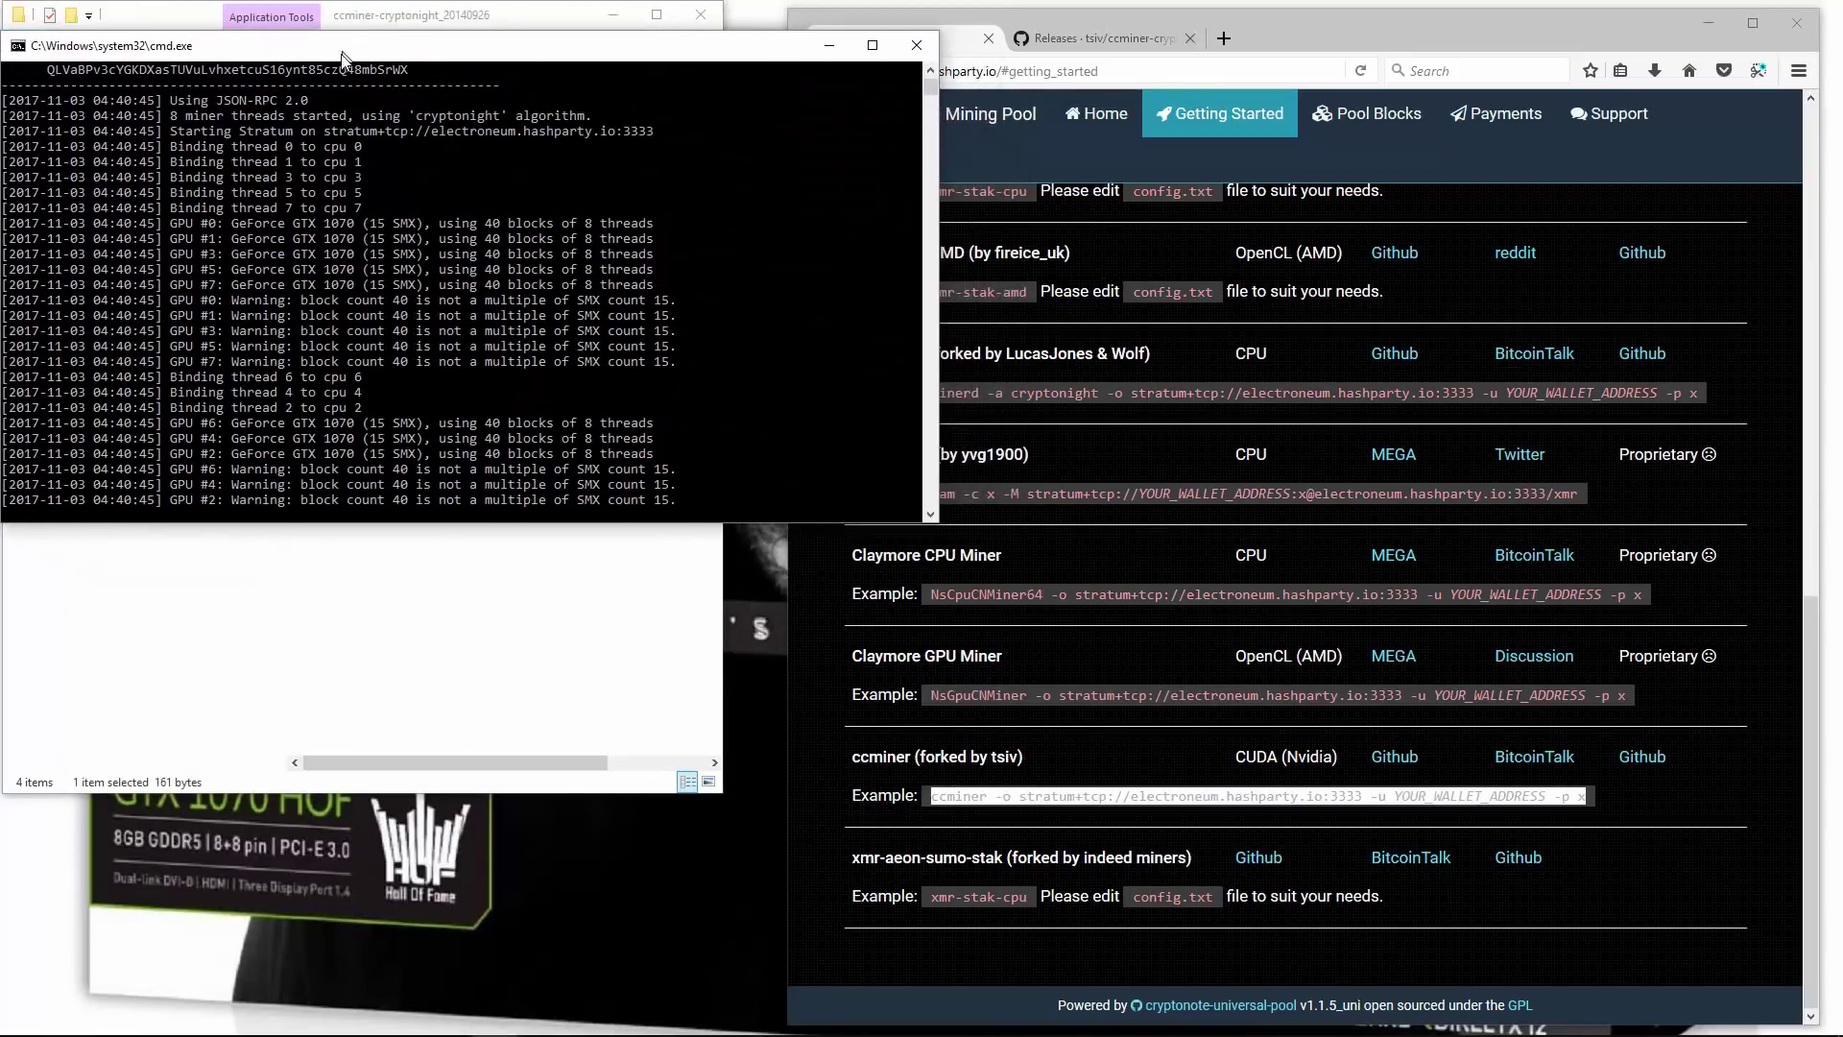
{"action": "left_click_drag", "start_coordinate": [444, 528], "coordinate": [467, 927]}
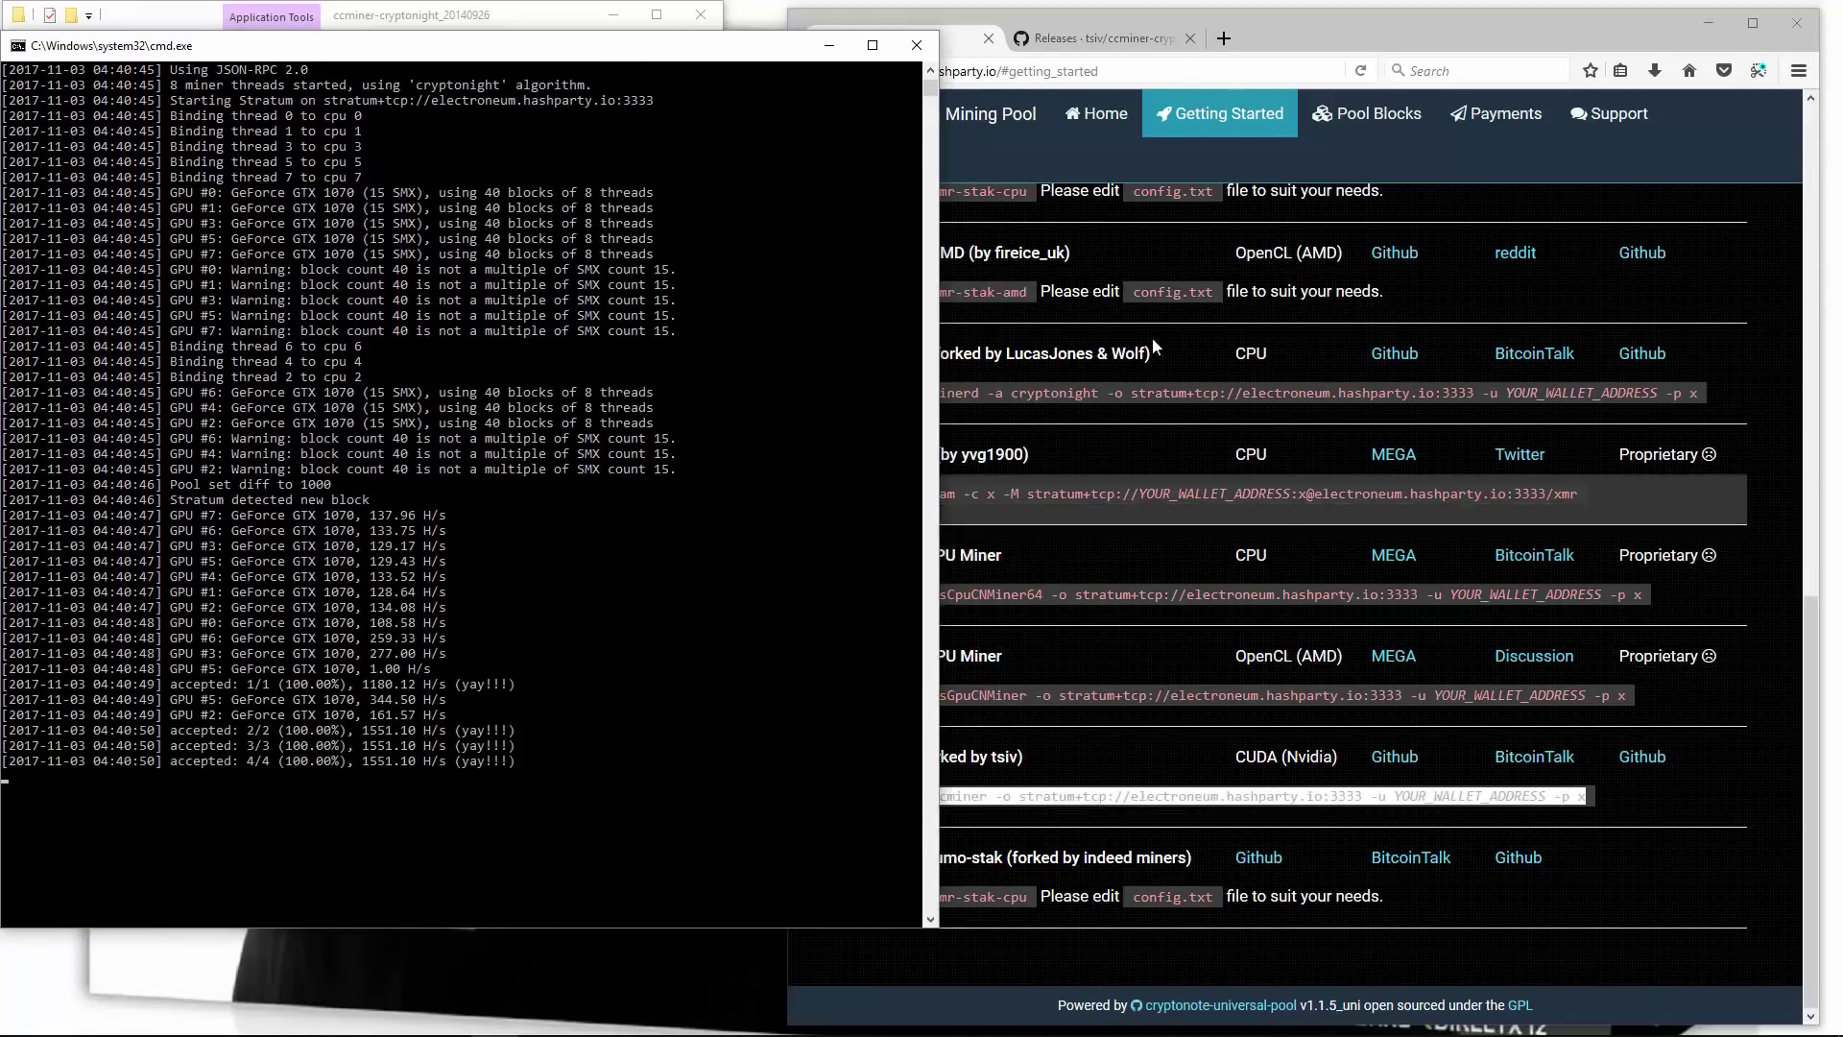
{"action": "left_click", "coordinate": [1114, 117]}
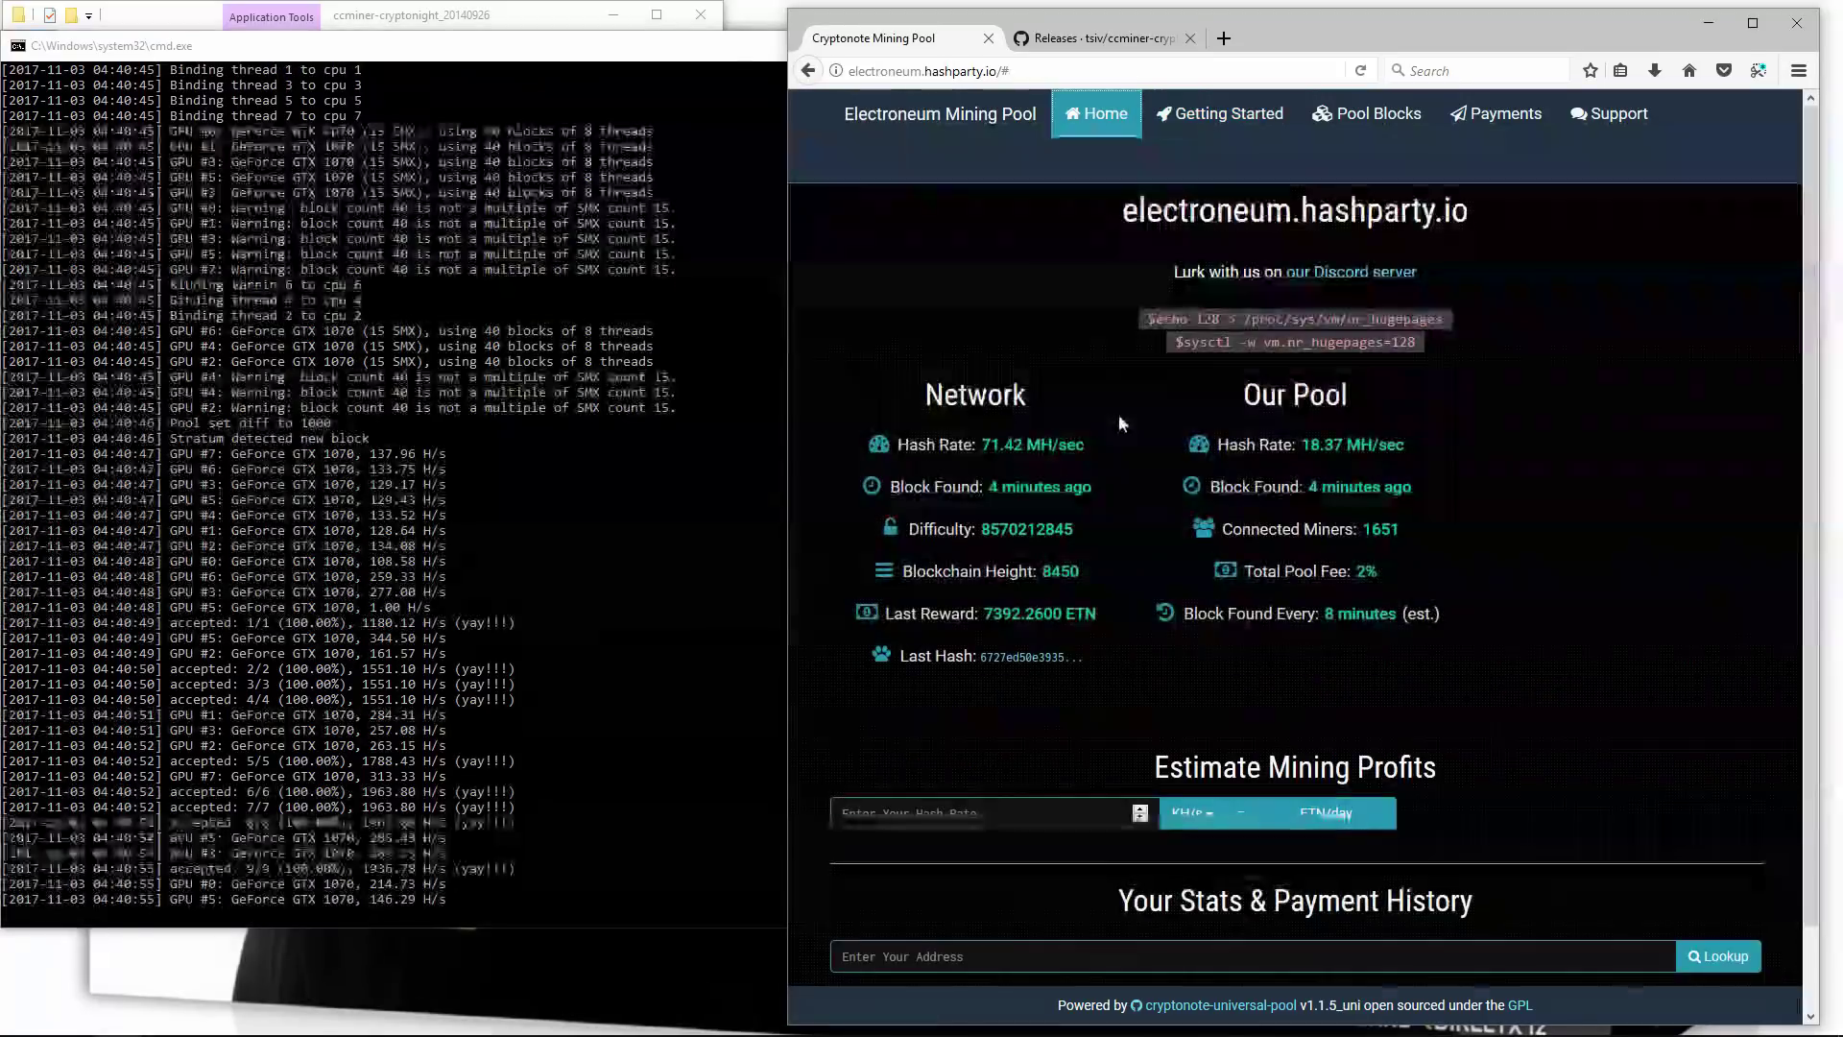
Paste the wallet address into Your Stats lookup and view its 0.00 ETN pending, 293.00 H/sec results.
{"action": "scroll", "coordinate": [1143, 570], "scroll_direction": "down", "scroll_amount": 4}
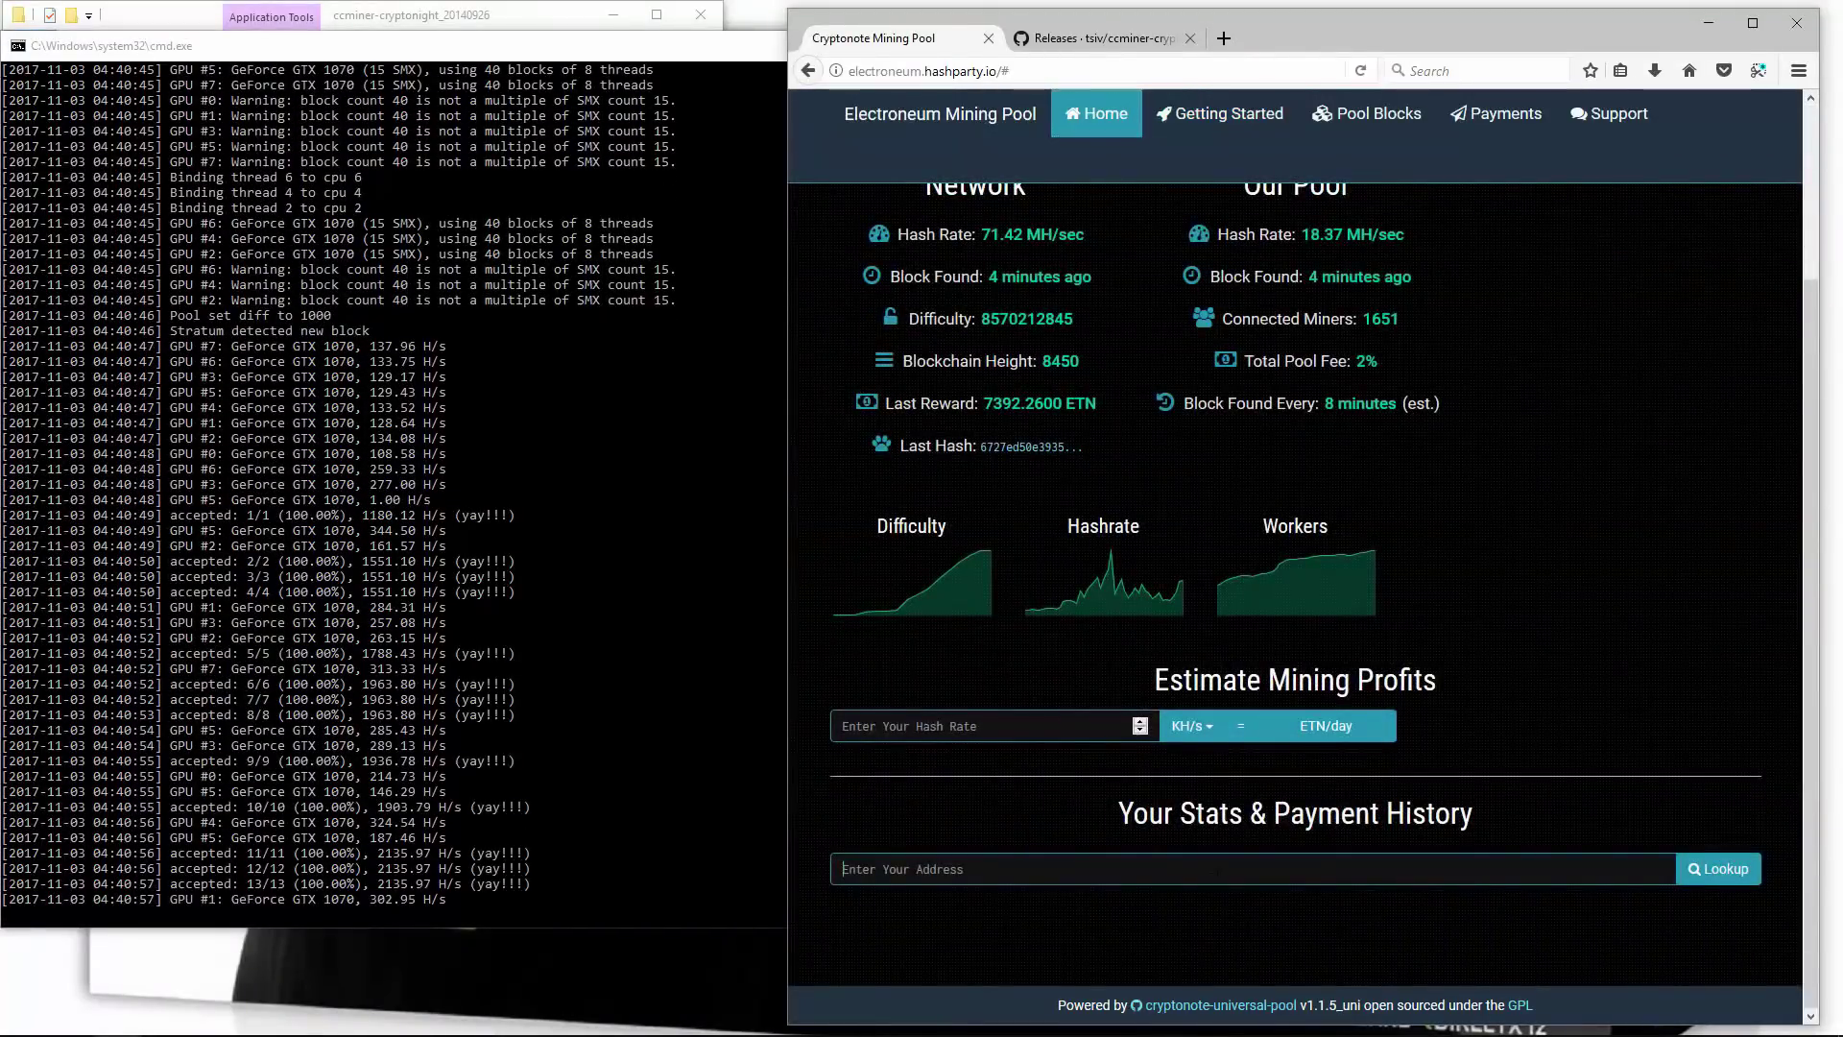
{"action": "right_click", "coordinate": [1221, 870]}
{"action": "left_click", "coordinate": [1264, 761]}
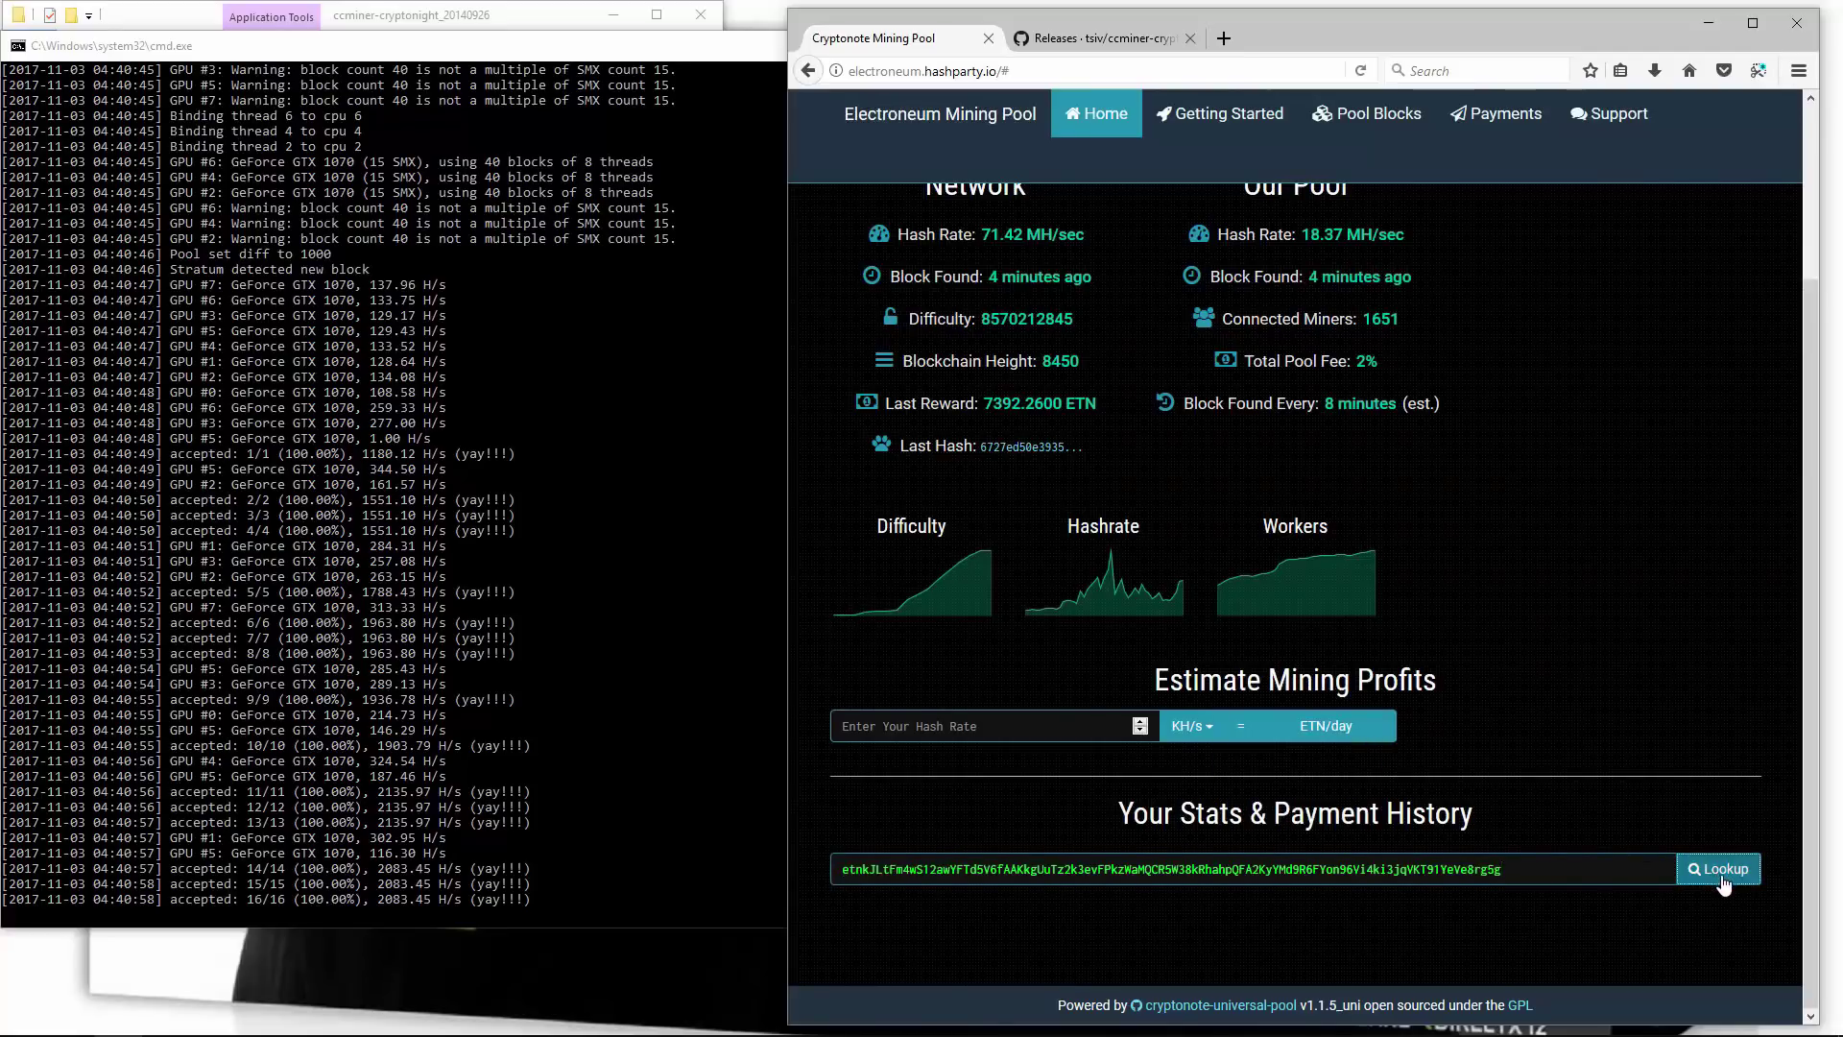
{"action": "left_click", "coordinate": [1679, 868]}
{"action": "scroll", "coordinate": [1615, 847], "scroll_direction": "down", "scroll_amount": 4}
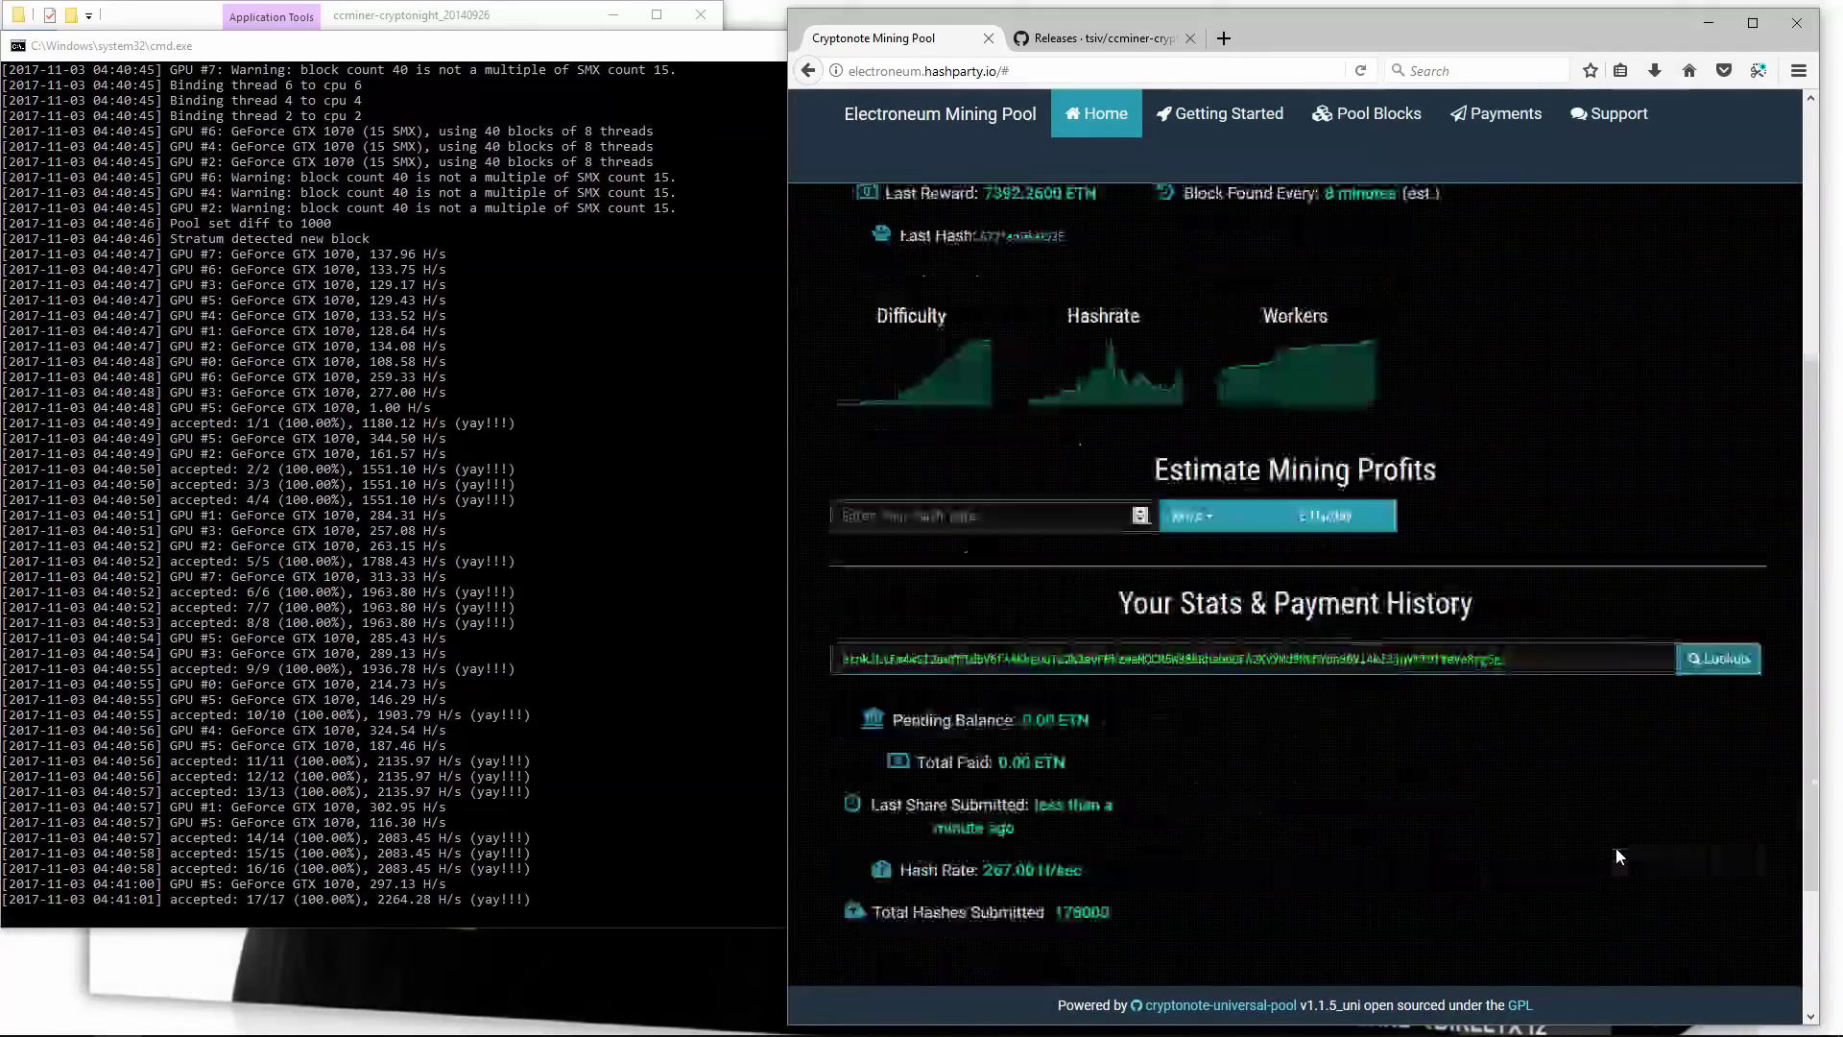